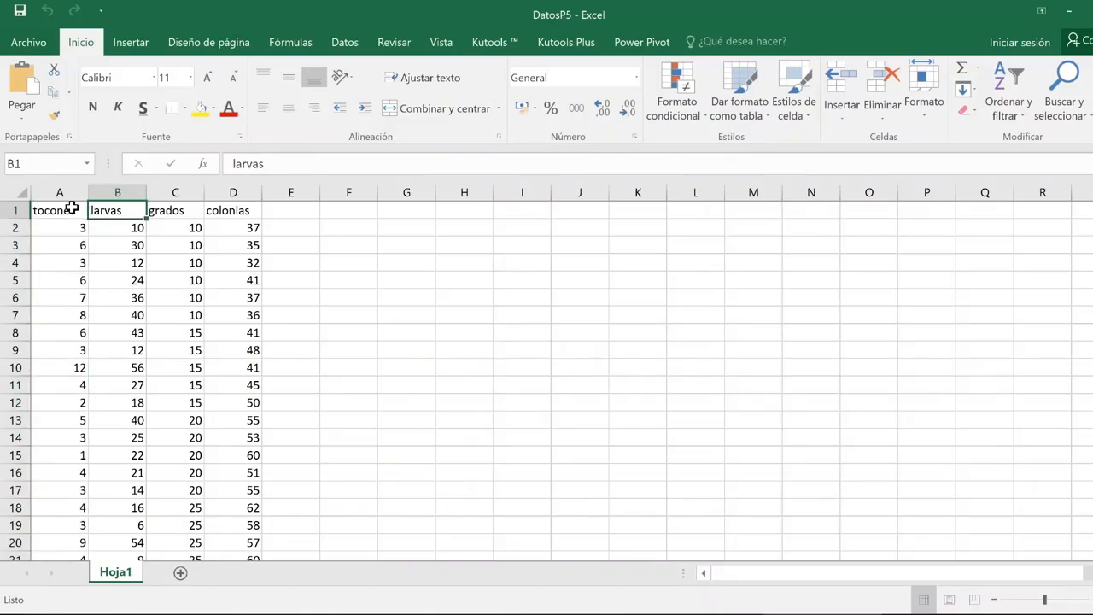
- Copy the tocones and larvas columns with their headers, cells A1:B25
left_click(101, 207)
left_click(70, 206)
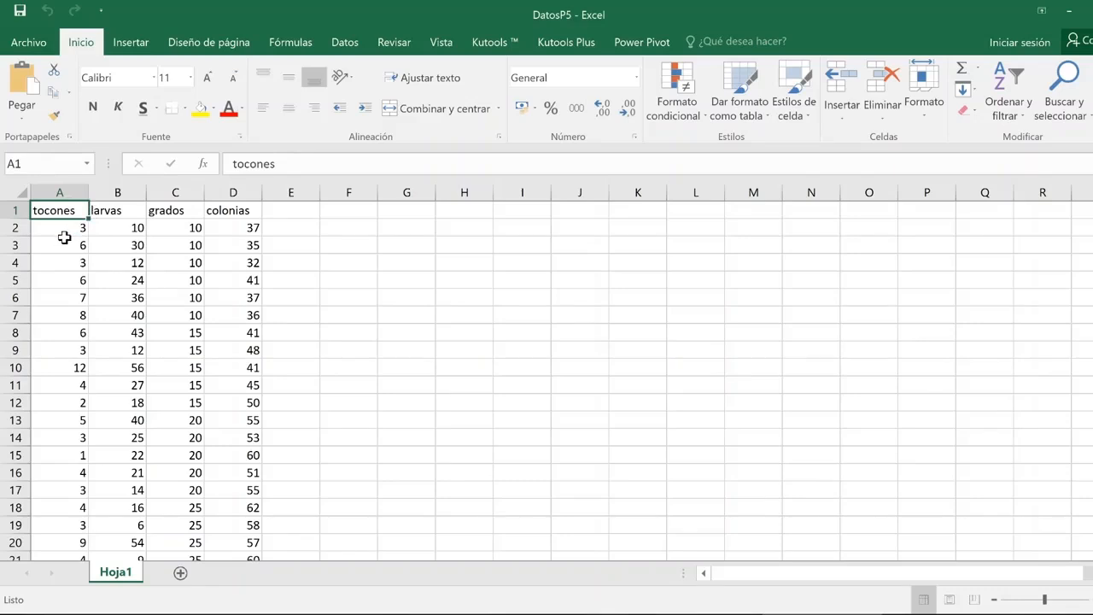
left_click(65, 231)
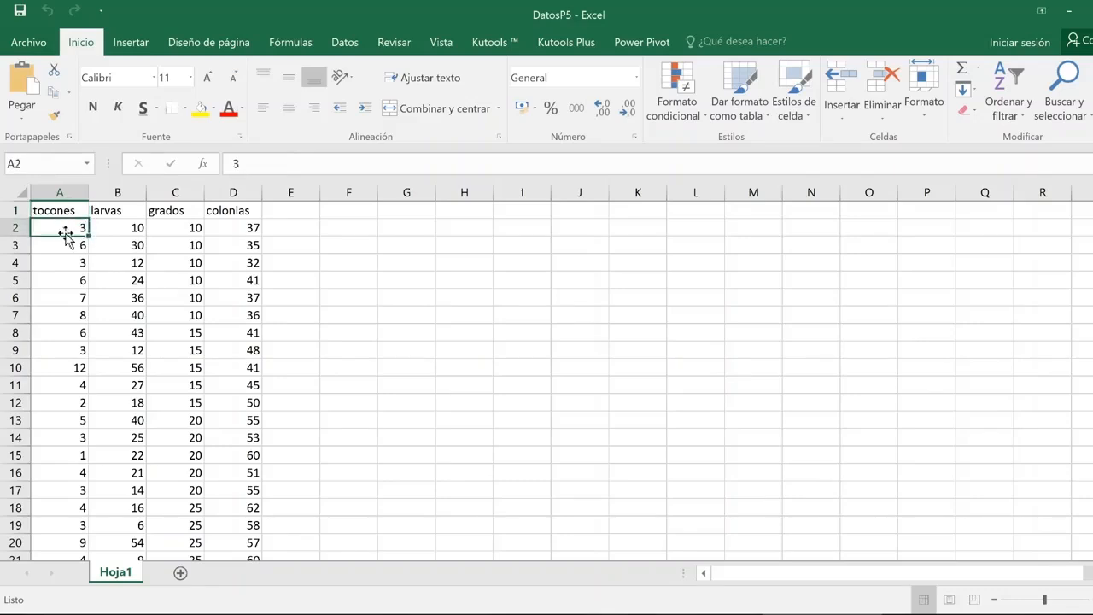
left_click_drag(66, 214, 128, 418)
right_click(128, 419)
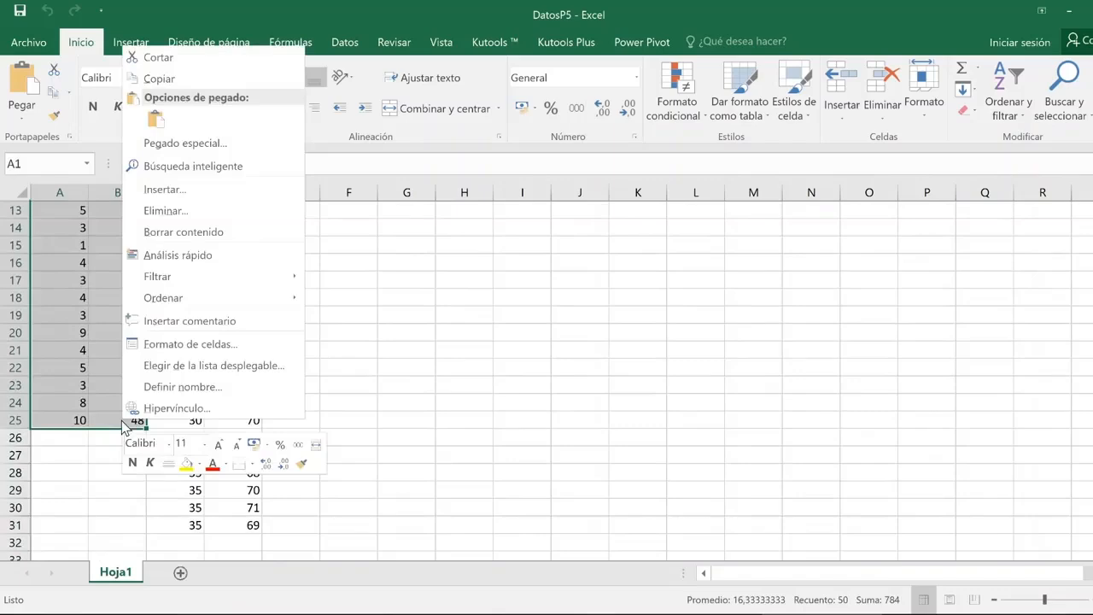
left_click(245, 76)
scroll(256, 341, "up", 4)
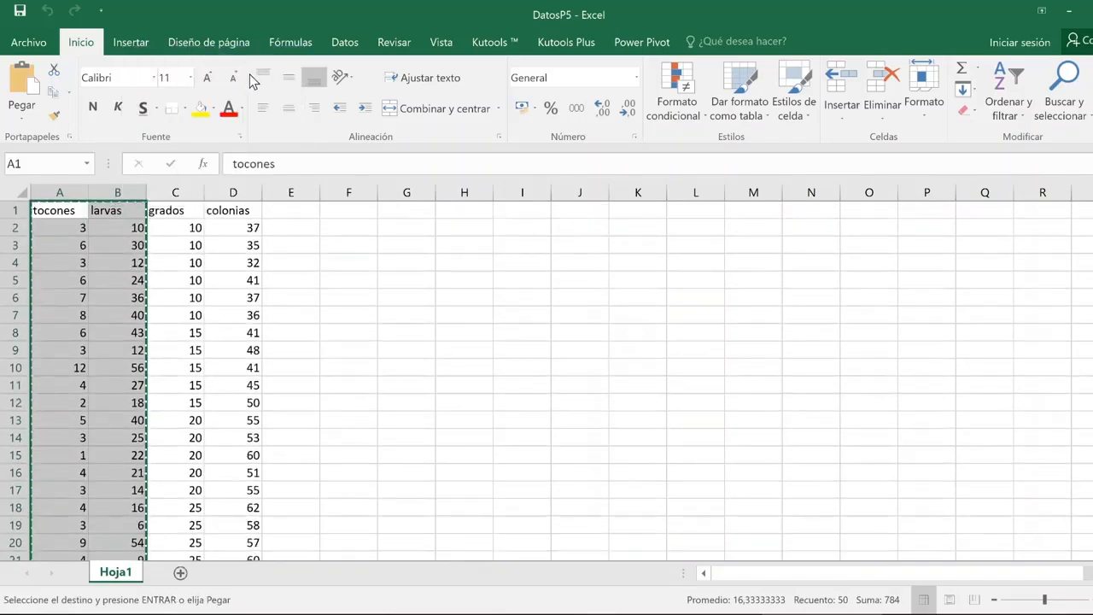
- Switch to STATGRAPHICS and paste the copied data into the first two data columns, including only the column names
left_click(547, 614)
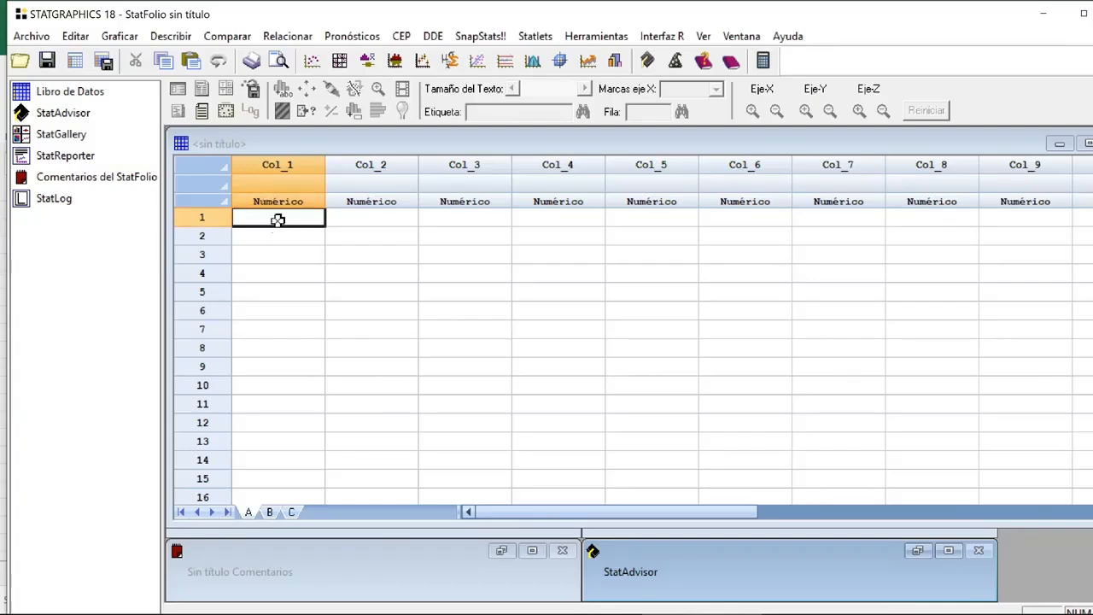
left_click(284, 166)
left_click_drag(285, 166, 346, 168)
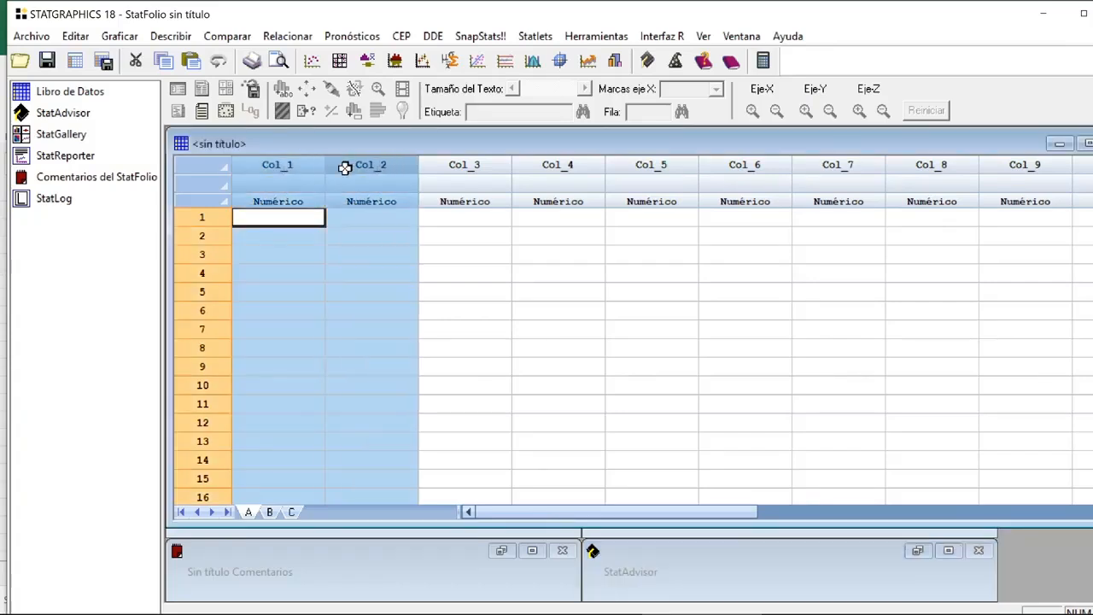
key("ctrl+v")
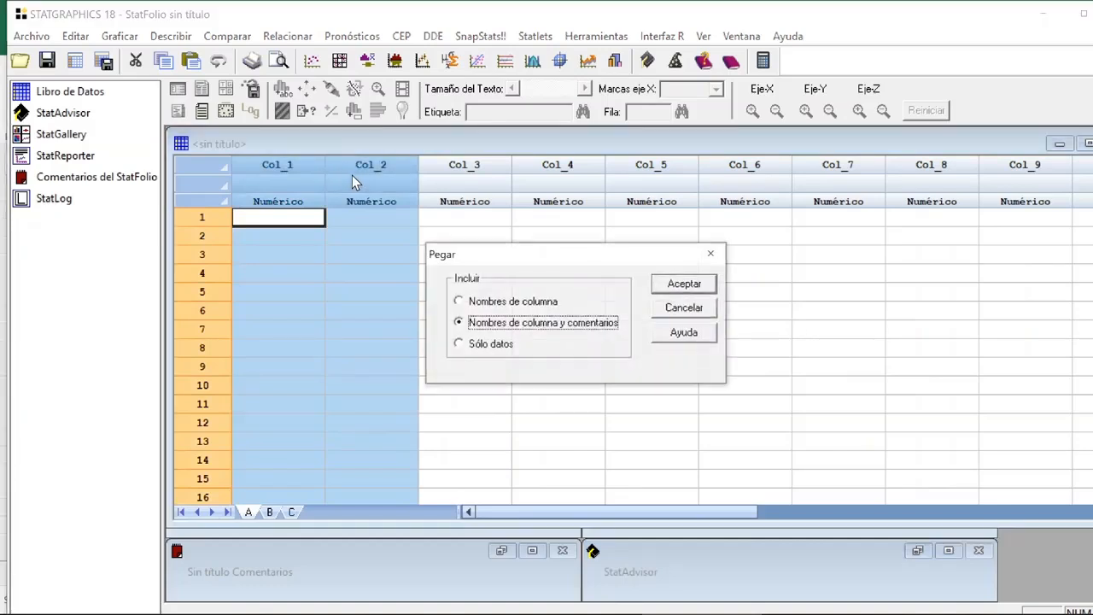
left_click(518, 304)
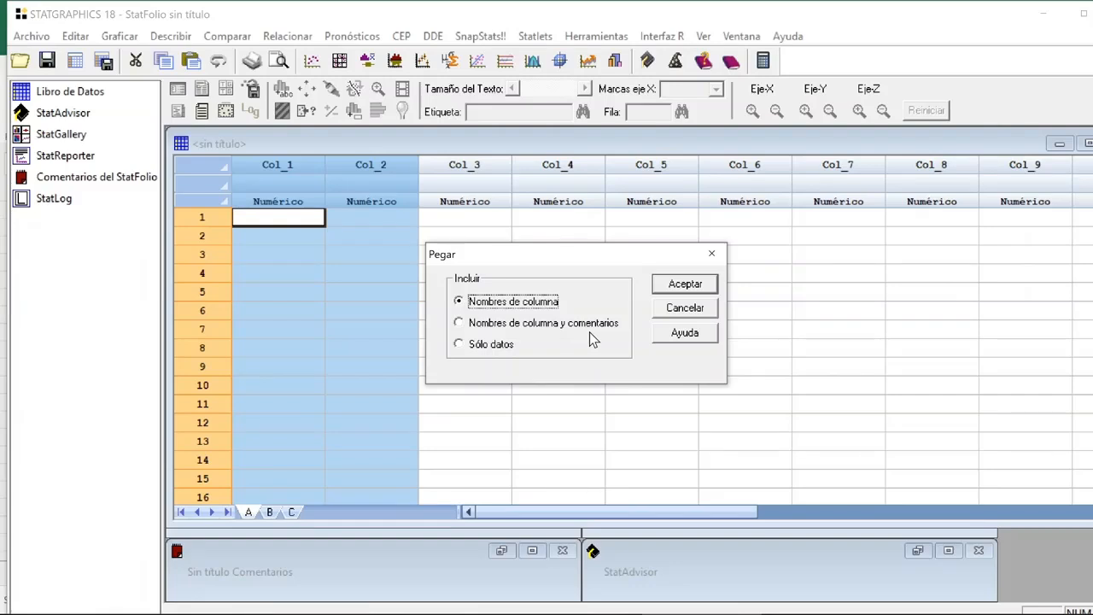
left_click(685, 284)
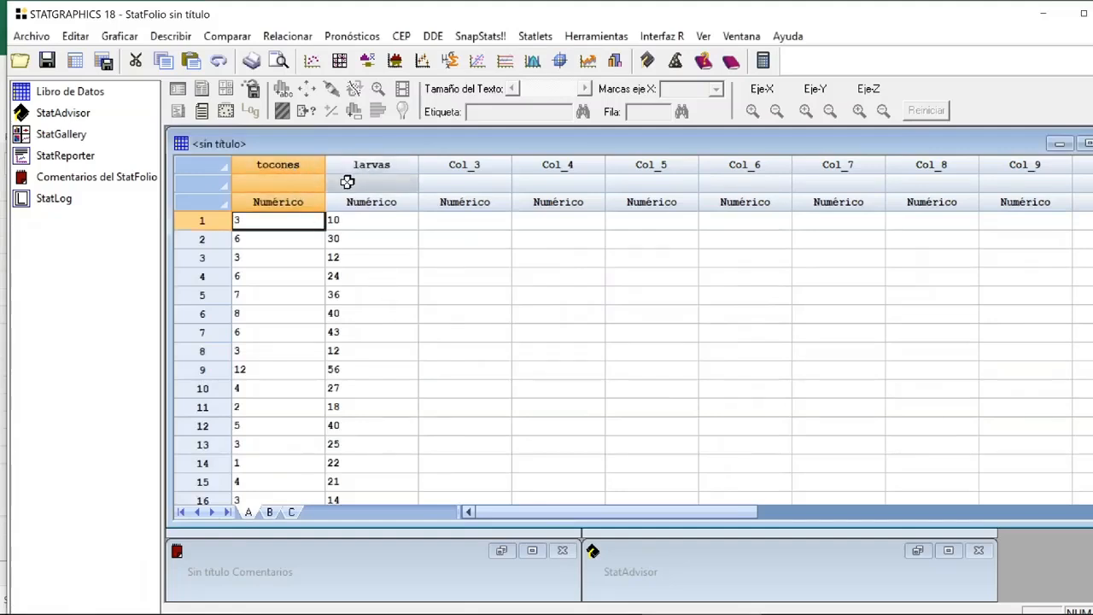
scroll(367, 359, "down", 3)
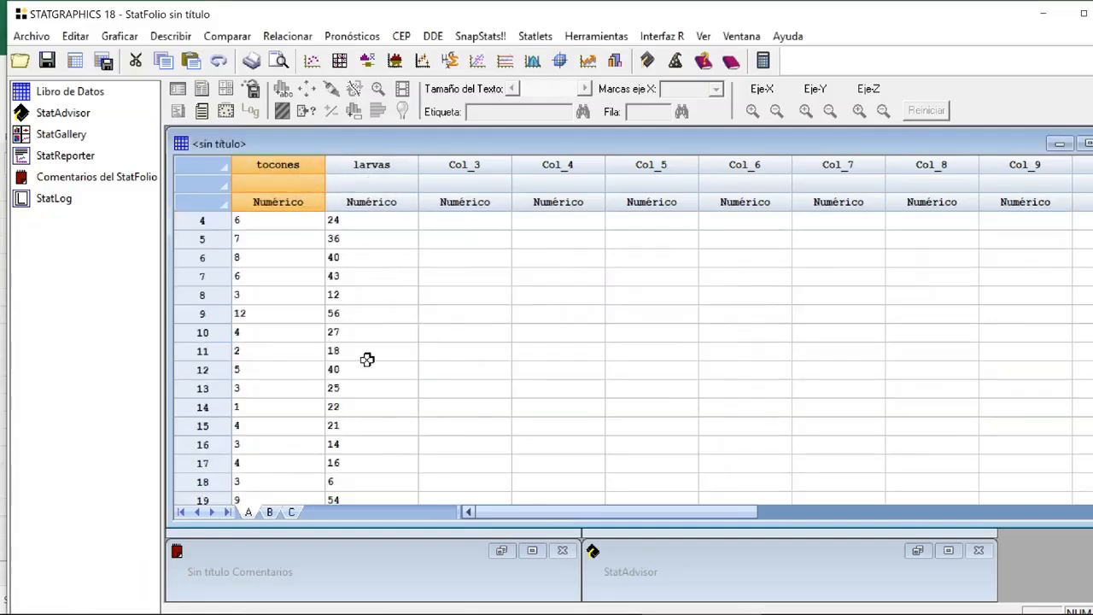
scroll(367, 359, "down", 2)
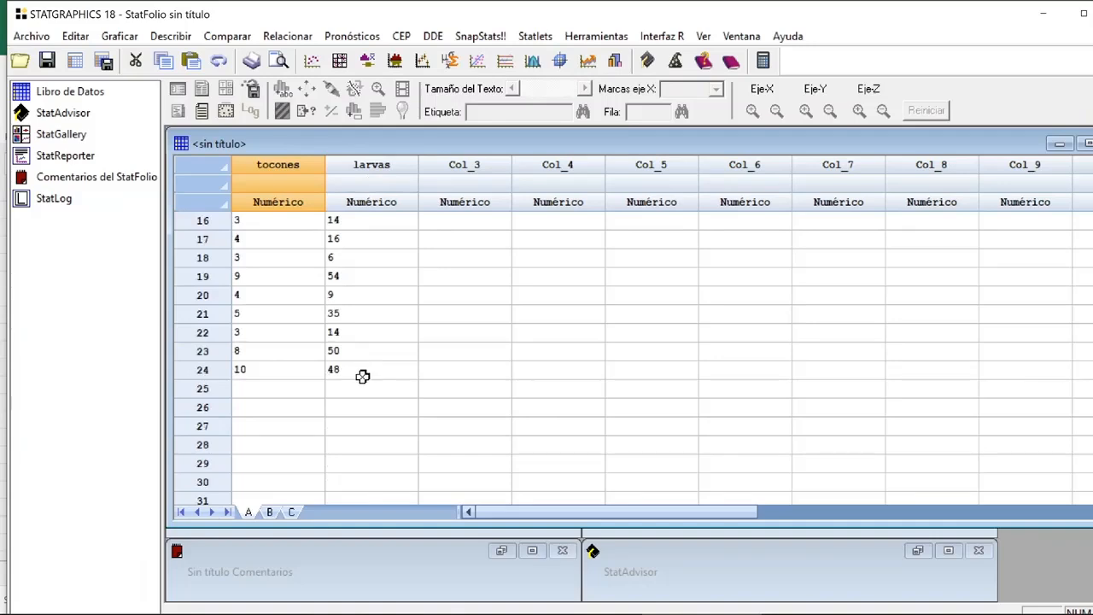
scroll(363, 376, "up", 5)
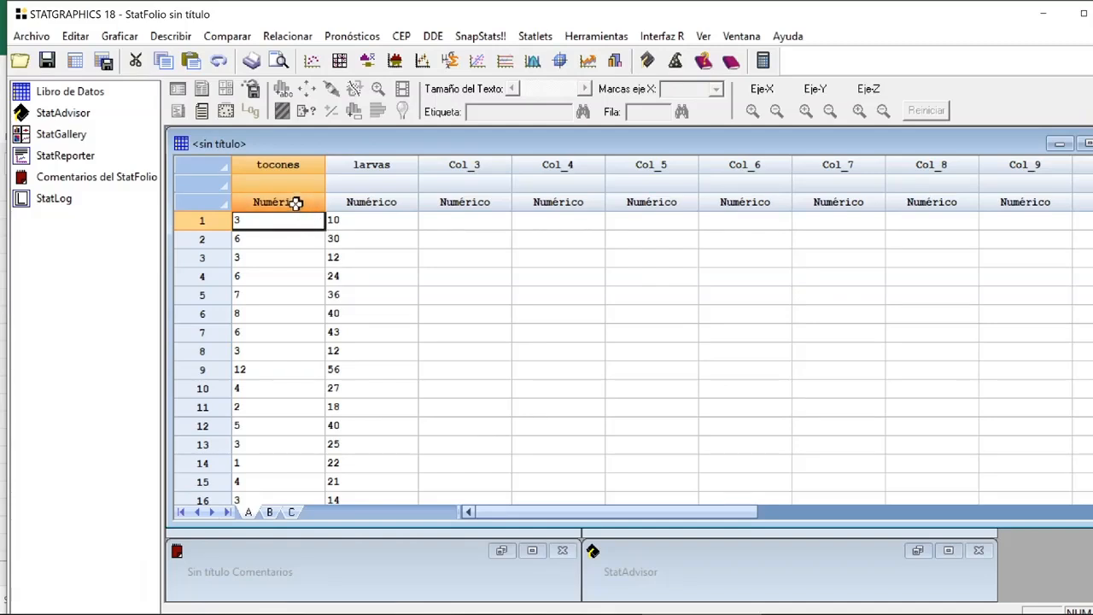
- Set up a simple regression with larvas as the Y variable and tocones as the X variable
left_click(280, 38)
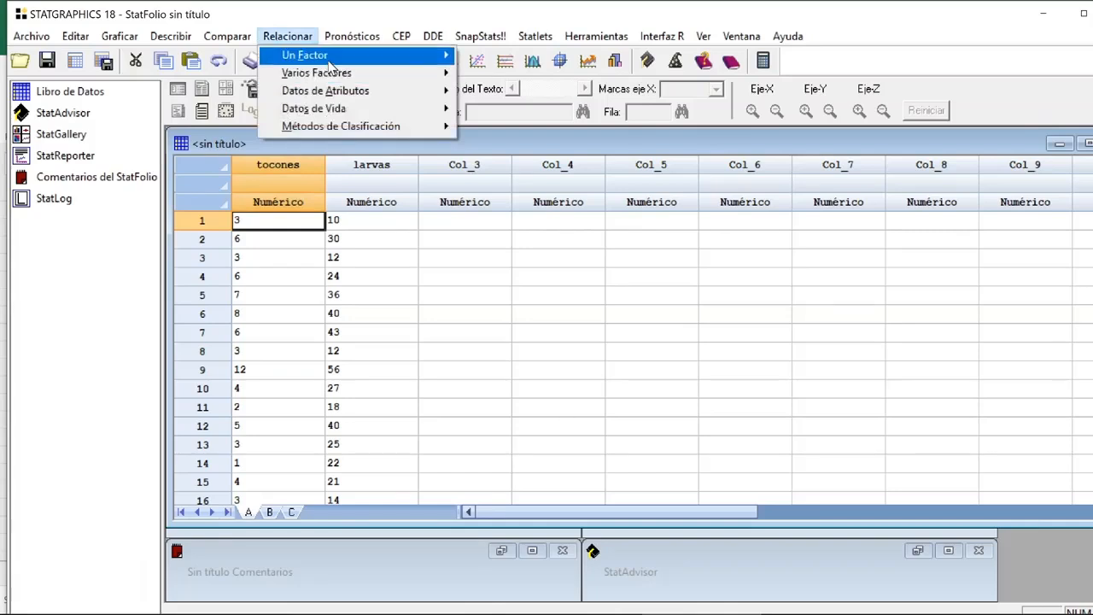
mouse_move(329, 61)
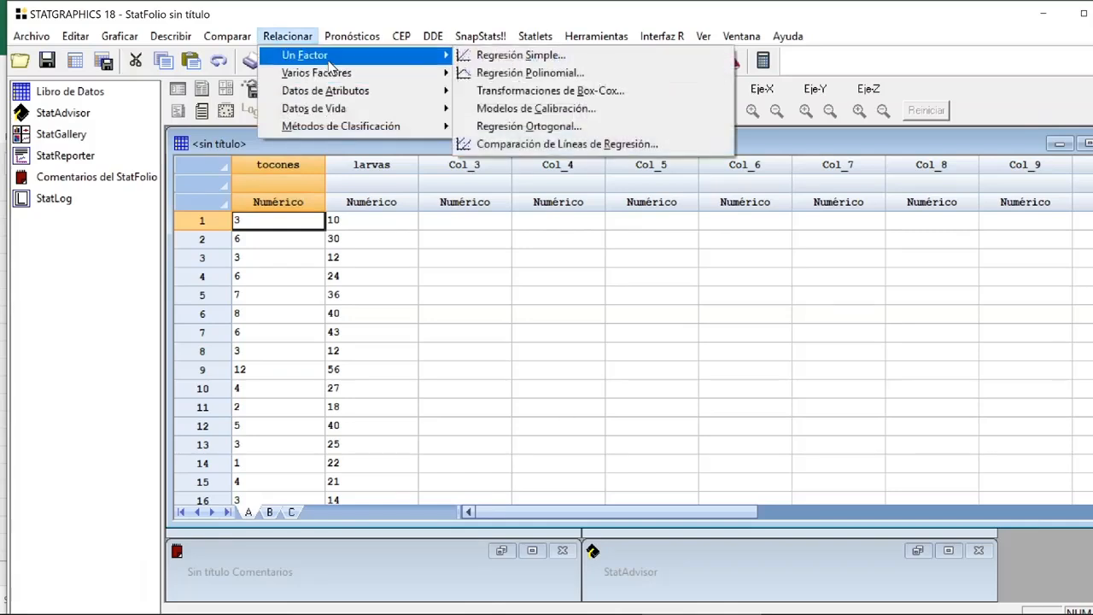
left_click(516, 60)
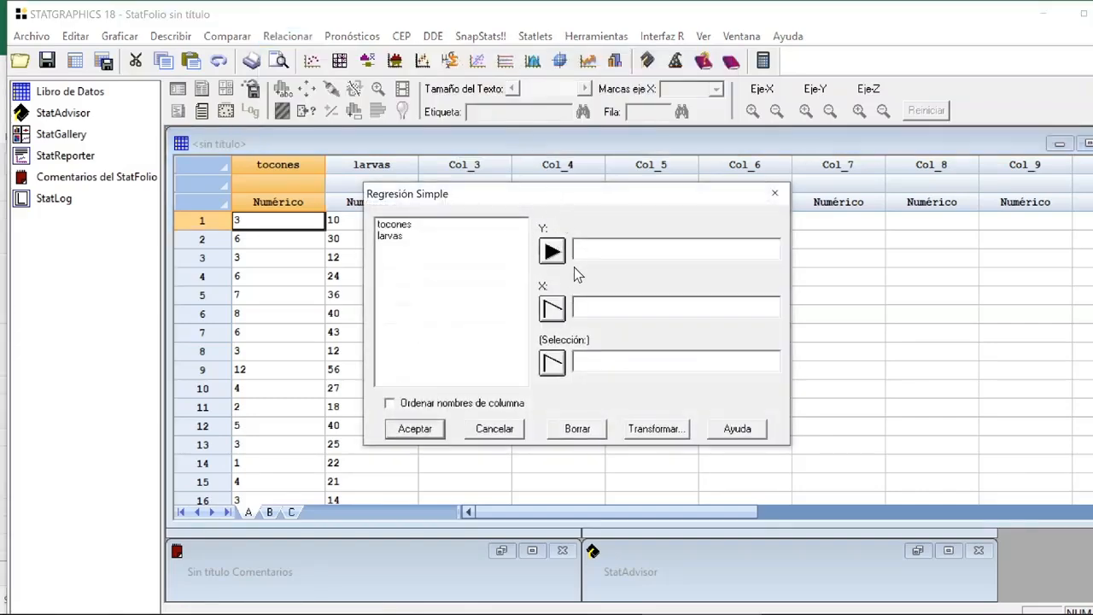
left_click(401, 237)
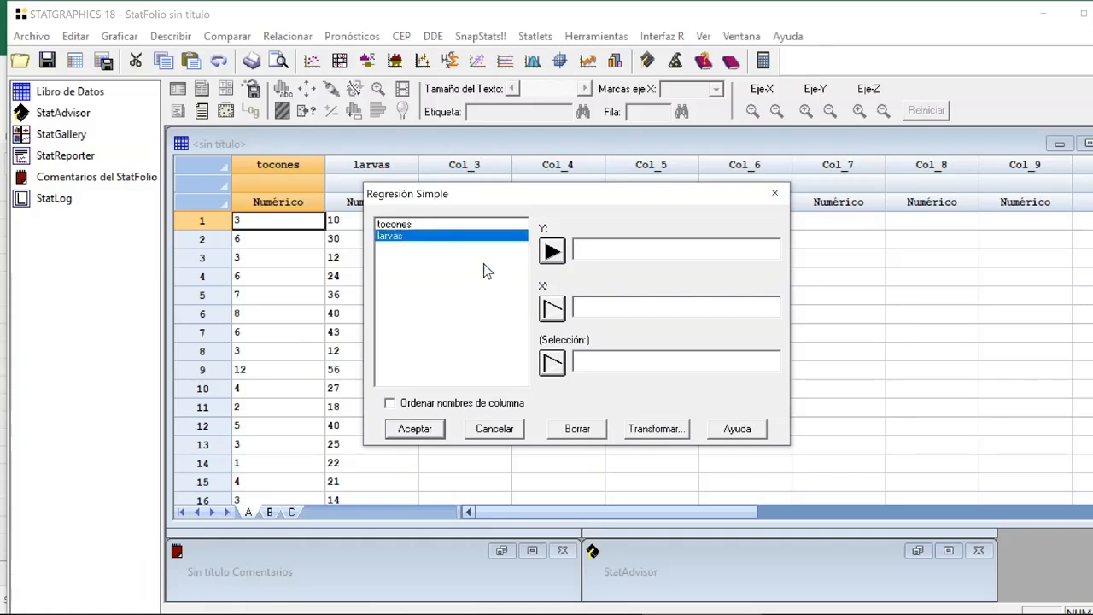
left_click(553, 253)
left_click(402, 224)
left_click(552, 309)
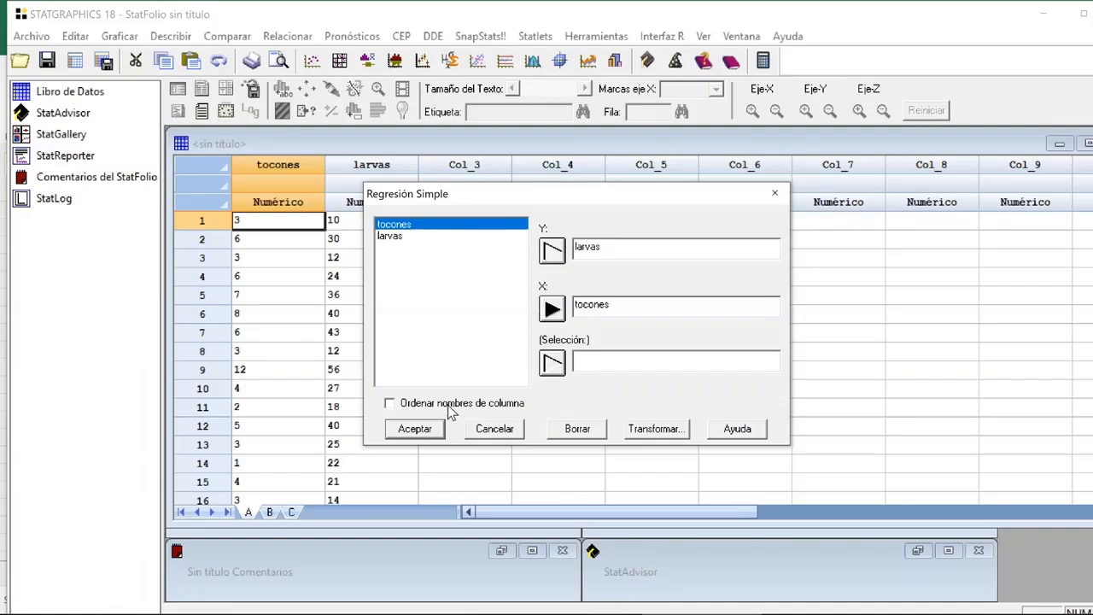
left_click(415, 429)
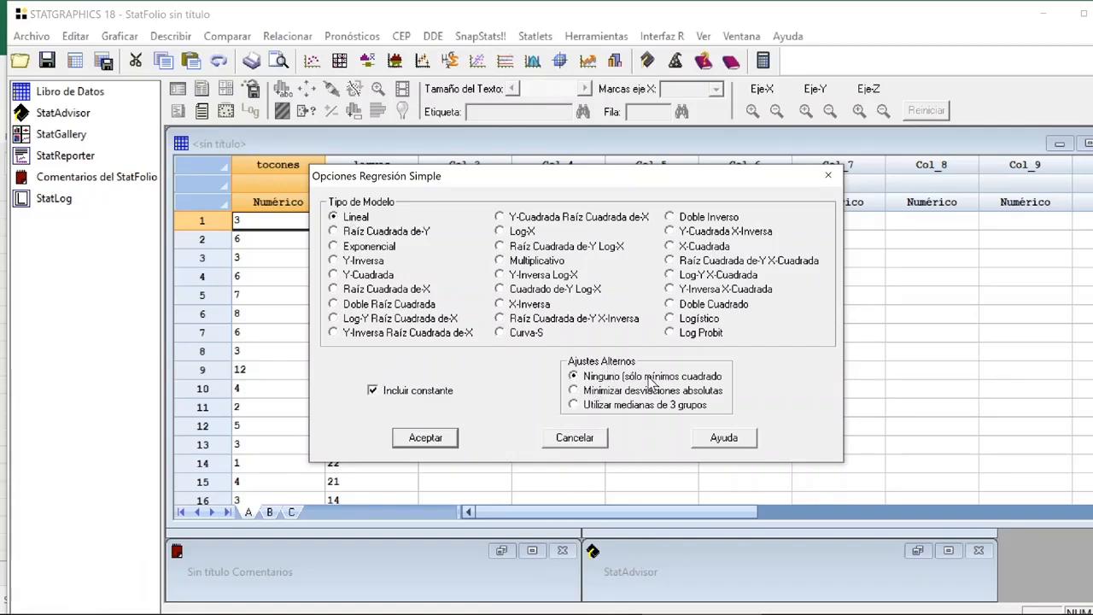
- Accept the linear least-squares model, add the Puntos Influyentes table, and replace the Residuos vs X graph with Residuos vs Predichos
left_click(421, 439)
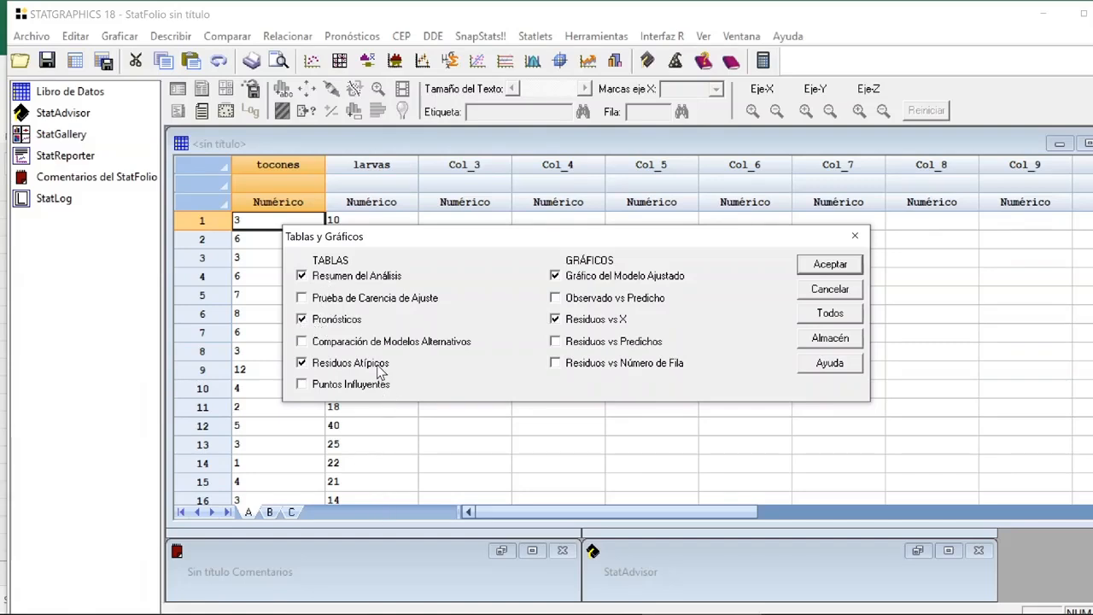
left_click(369, 384)
left_click(609, 323)
left_click(608, 345)
left_click(816, 266)
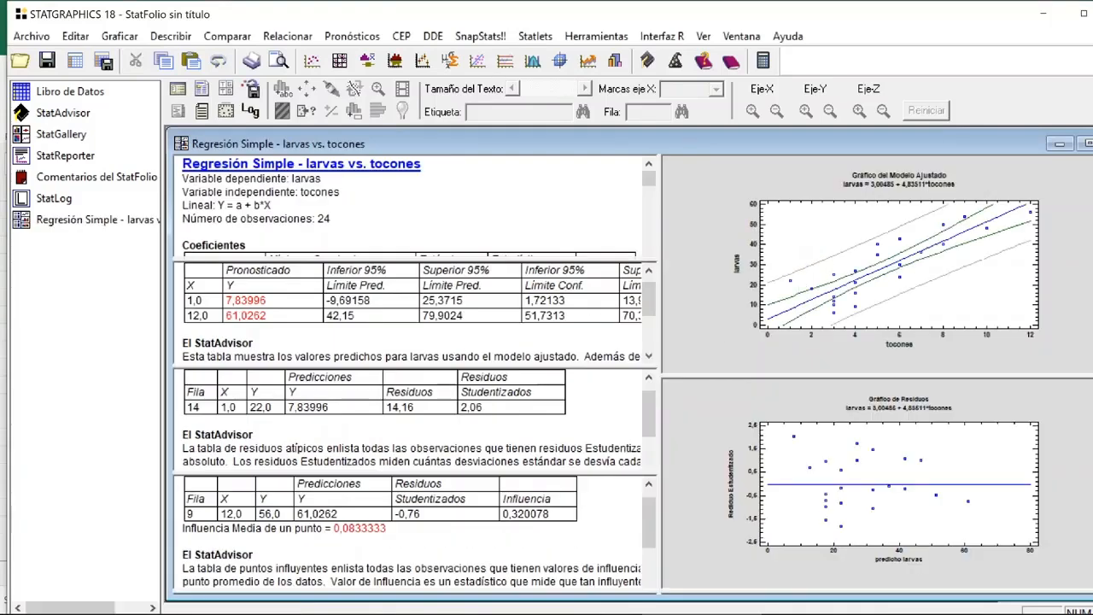
- Maximize the regression's analysis summary pane and enlarge its text size
double_click(410, 209)
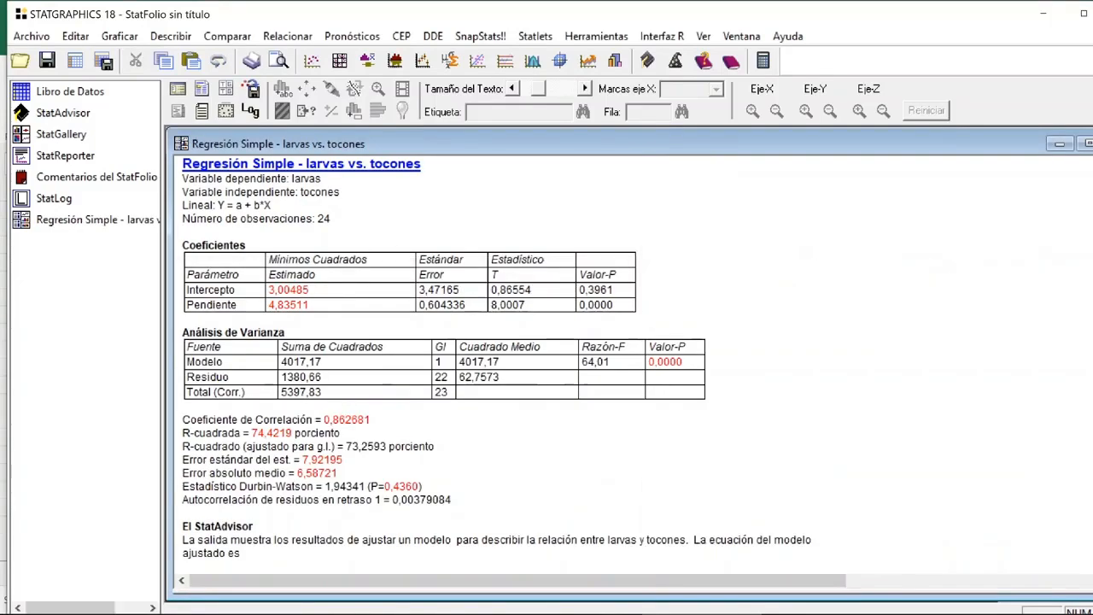
left_click(585, 88)
left_click(585, 89)
left_click(585, 89)
left_click(585, 89)
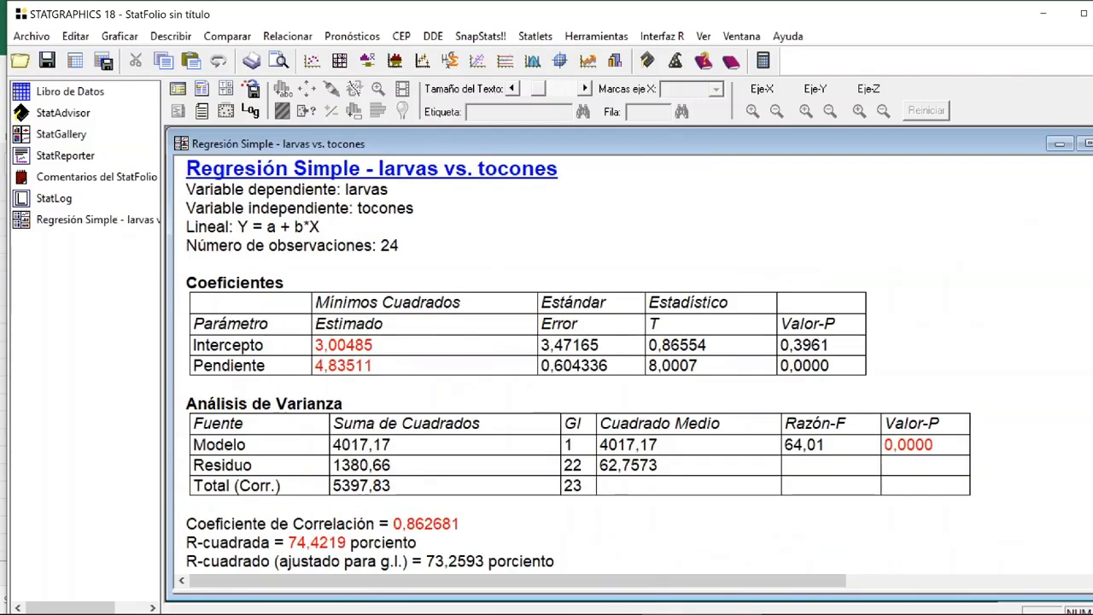
- Examine the linear model equation, its variables, and the model and residual rows of the Análisis de Varianza table, including the P-value
left_click_drag(321, 227, 177, 240)
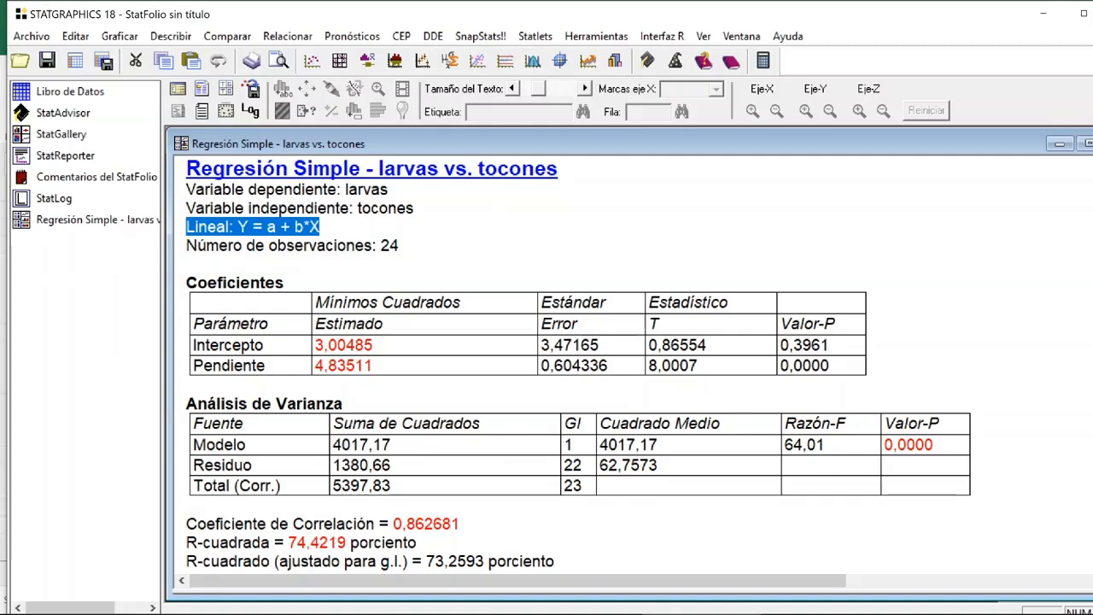
left_click(321, 227)
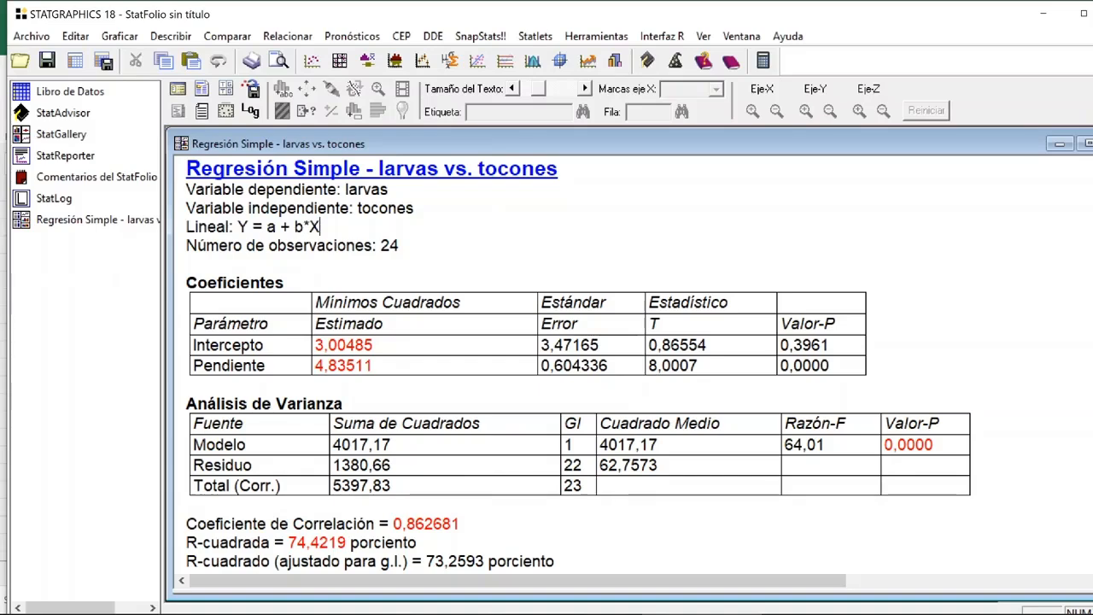
left_click_drag(238, 227, 249, 228)
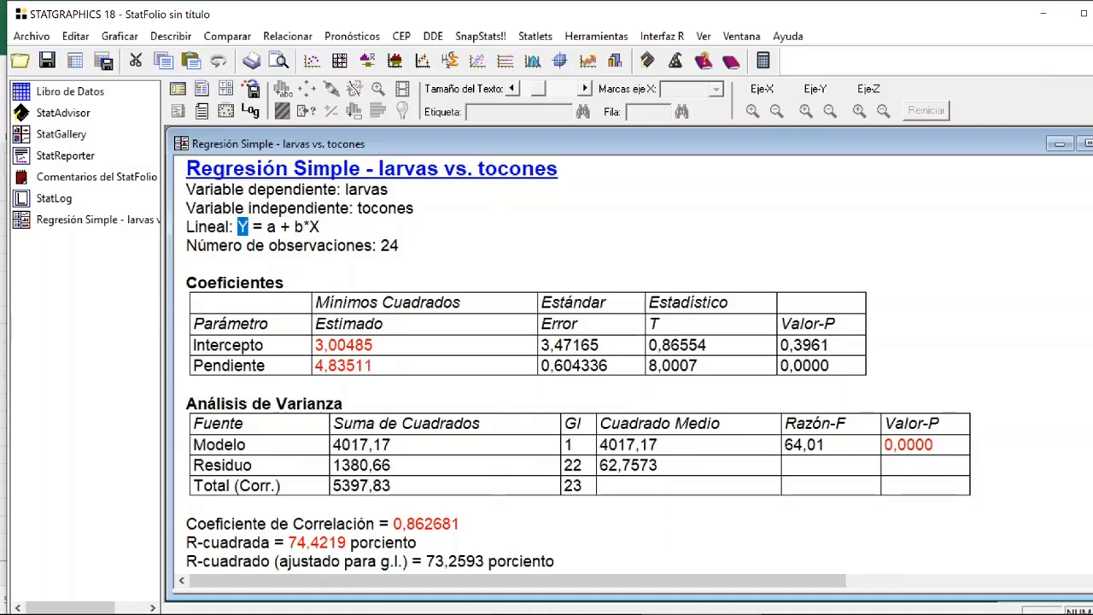
left_click(416, 209)
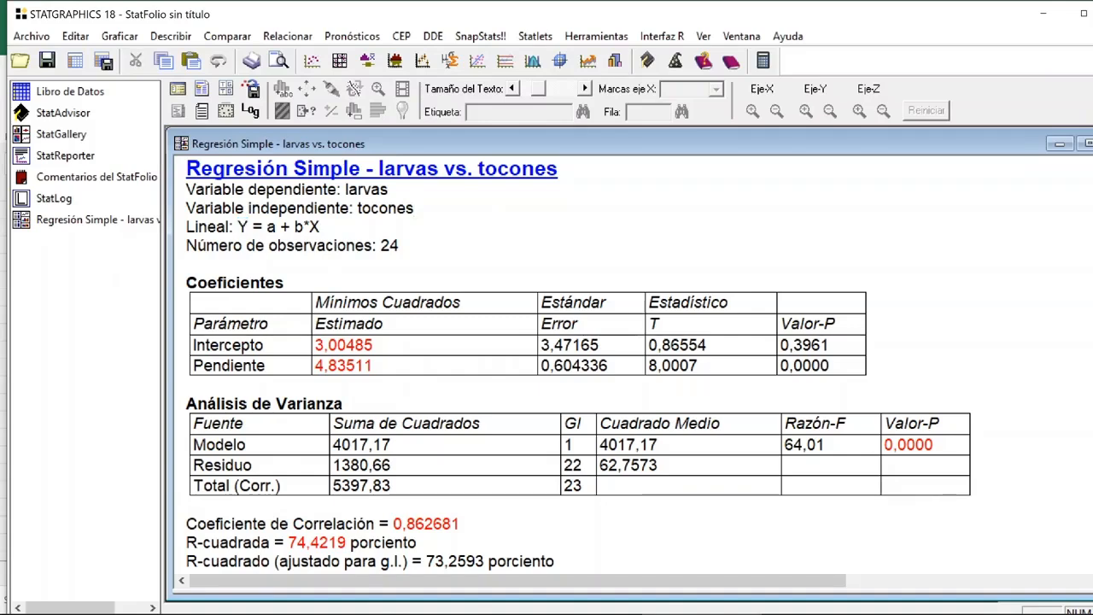
left_click(399, 246)
double_click(909, 444)
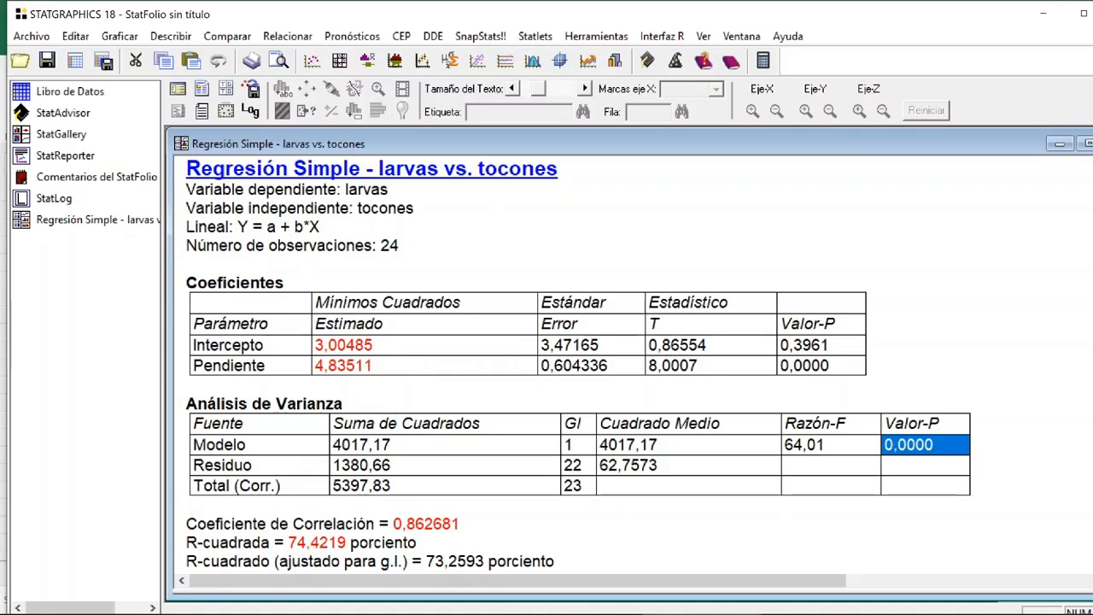
left_click_drag(248, 445, 193, 445)
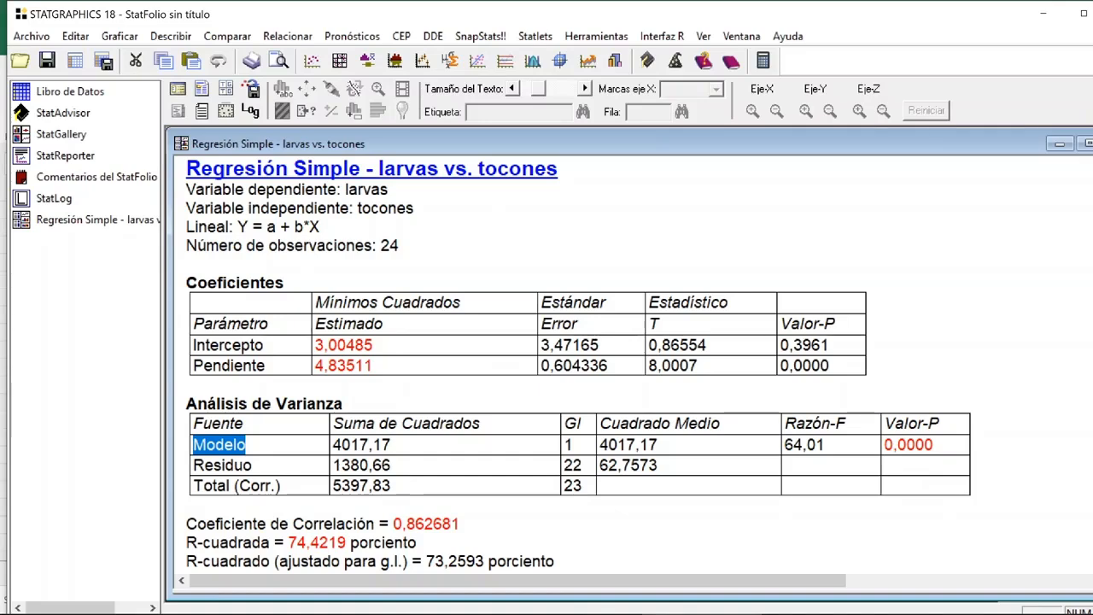
left_click(259, 467)
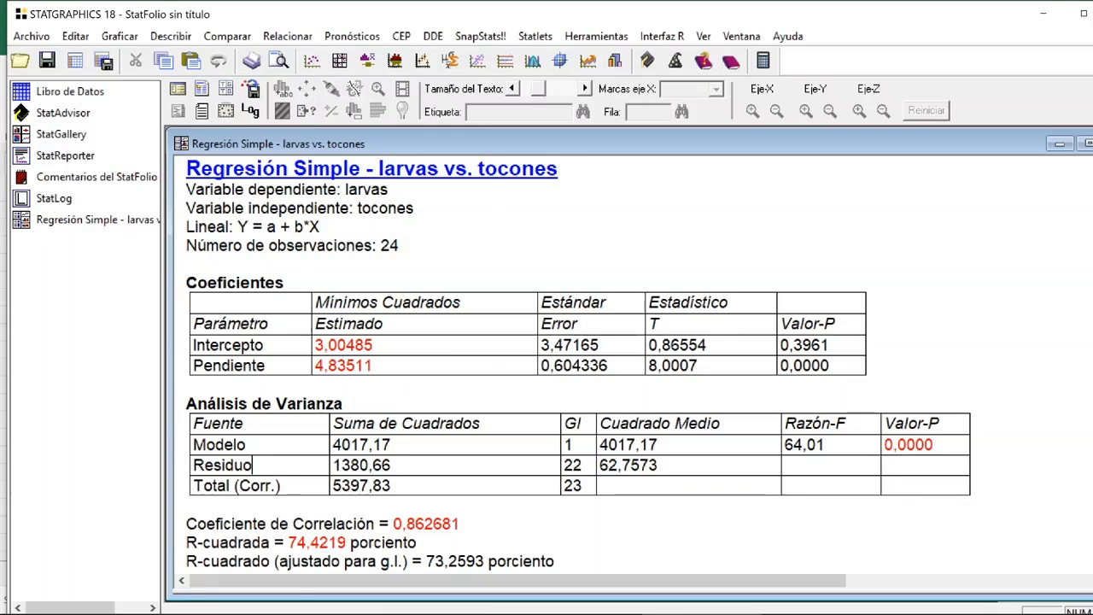
left_click(600, 445)
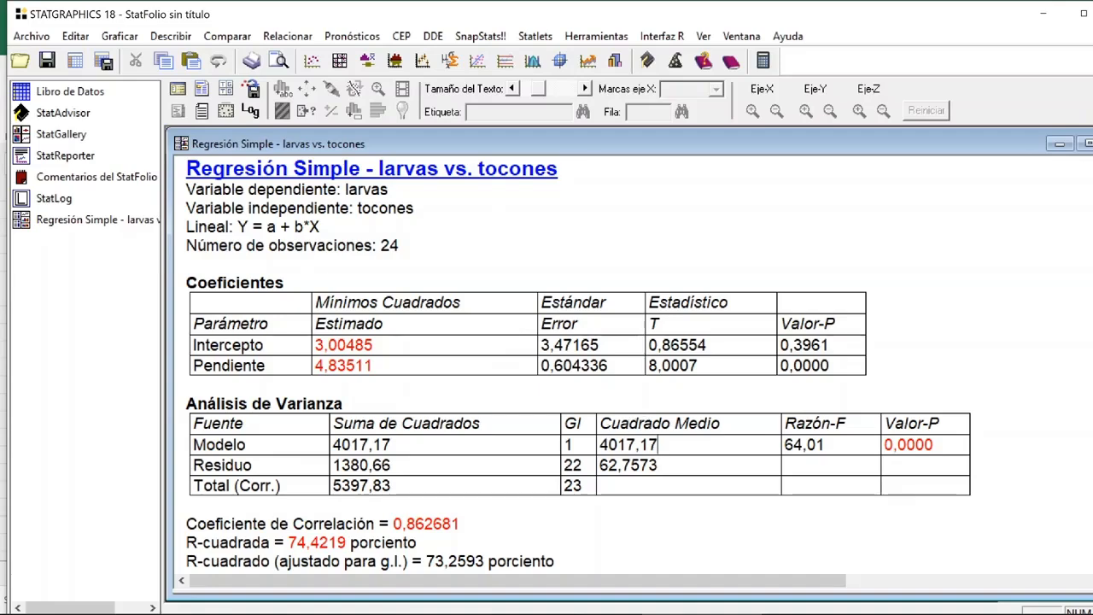
key("Up")
left_click(935, 445)
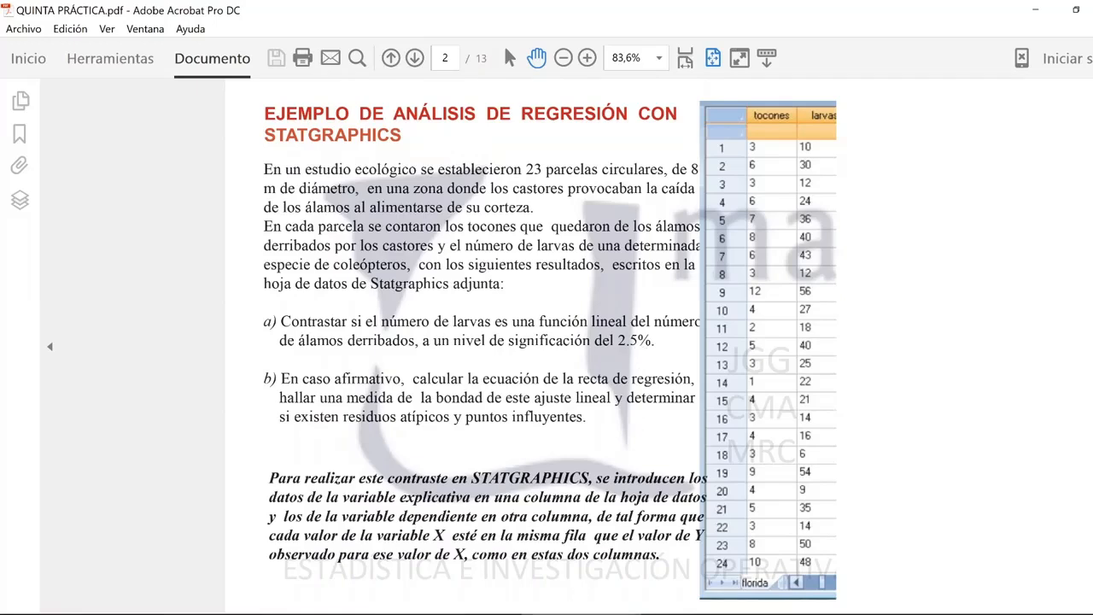
- Return to STATGRAPHICS and examine the least-squares coefficient estimates and the goodness-of-fit statistics of the regression
left_click(582, 613)
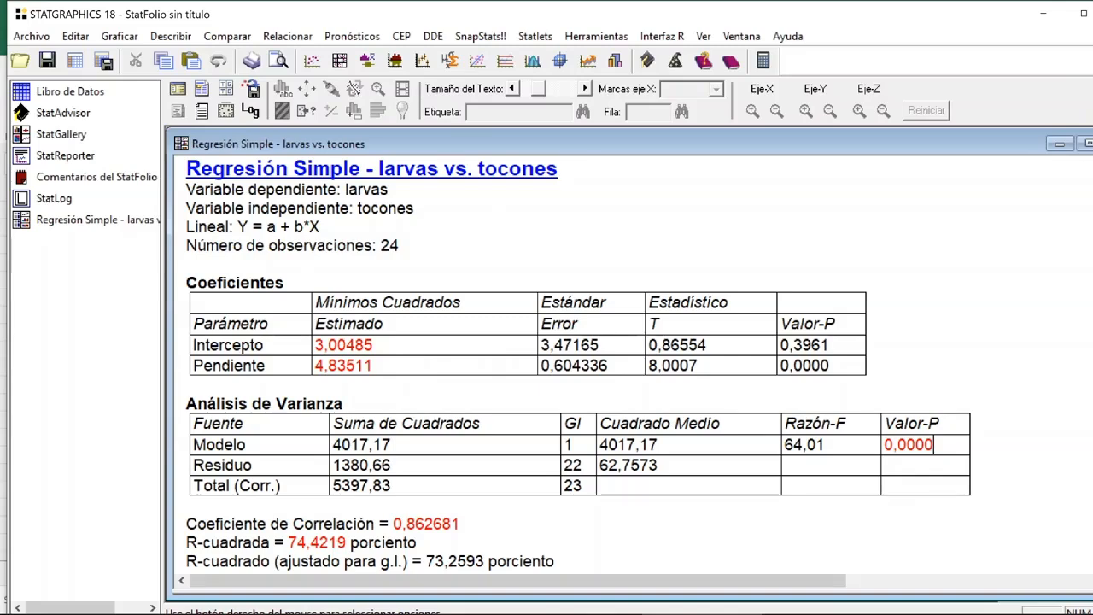
left_click(374, 345)
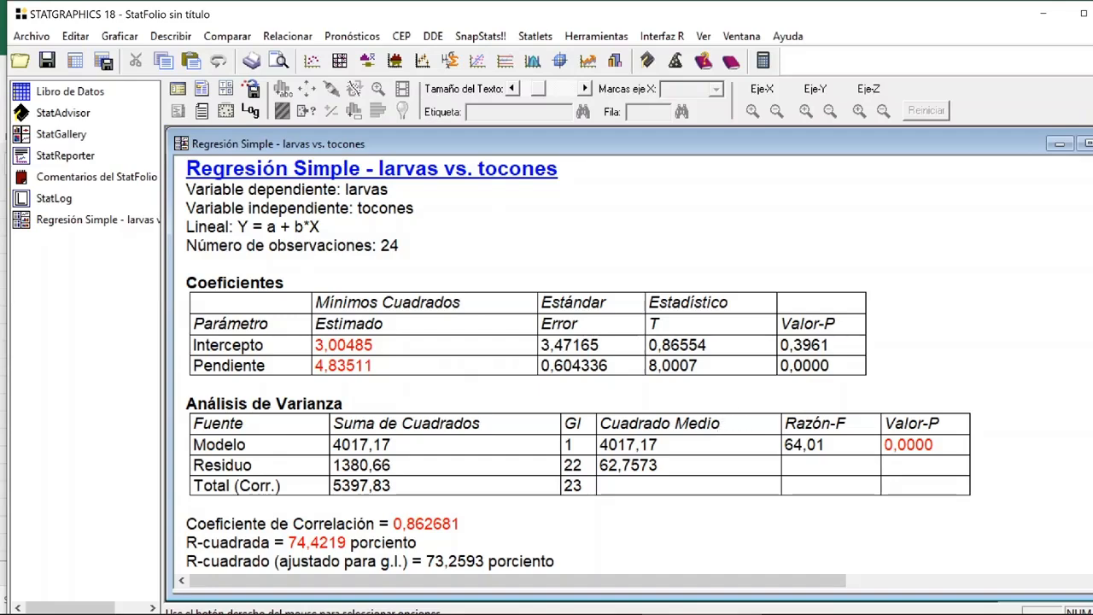
left_click(468, 302)
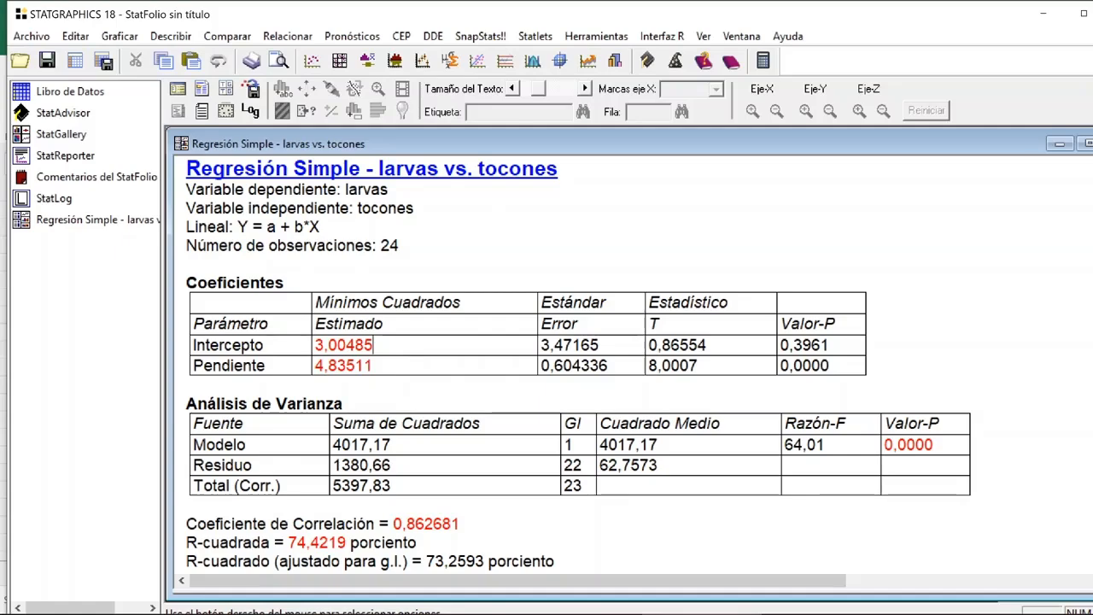
scroll(579, 364, "down", 5)
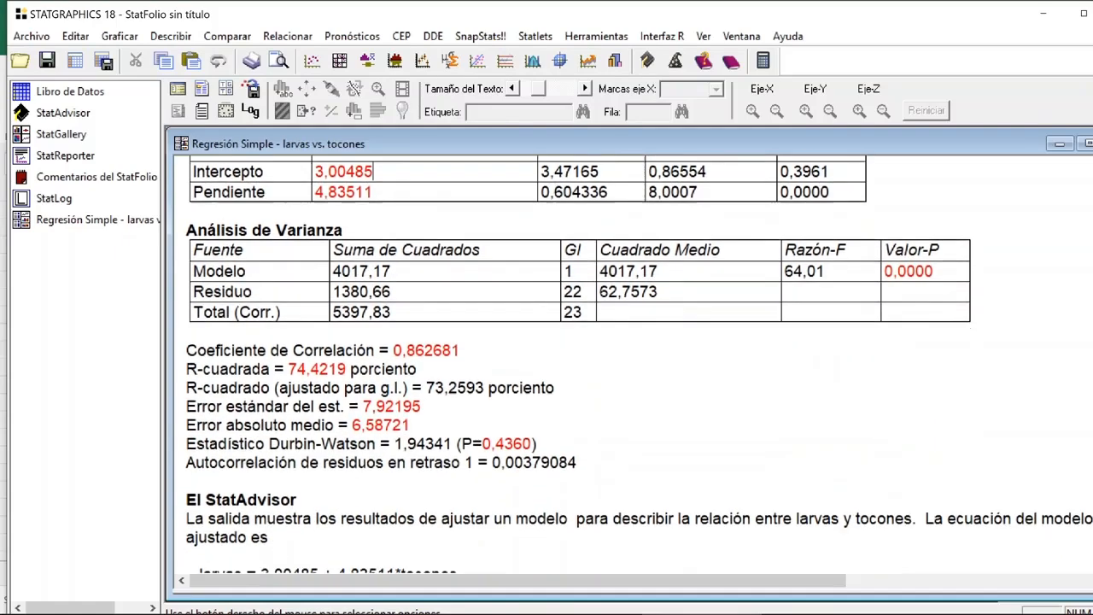
- Examine the fitted equation of larvas on tocones in the StatAdvisor text and the slope estimate in the Coeficientes table
scroll(552, 365, "down", 2)
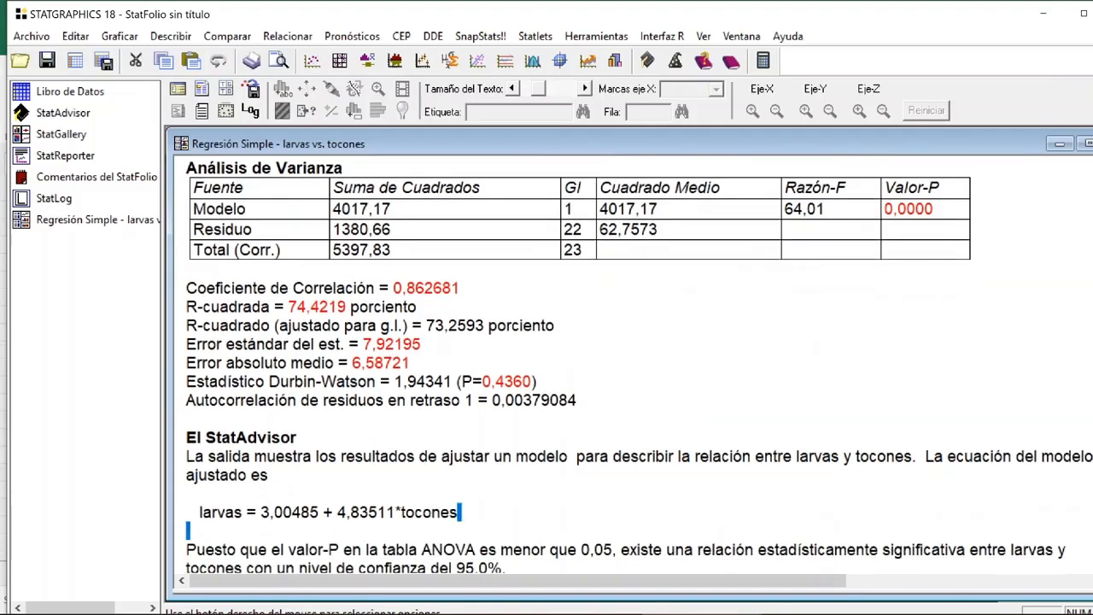
left_click_drag(196, 513, 458, 513)
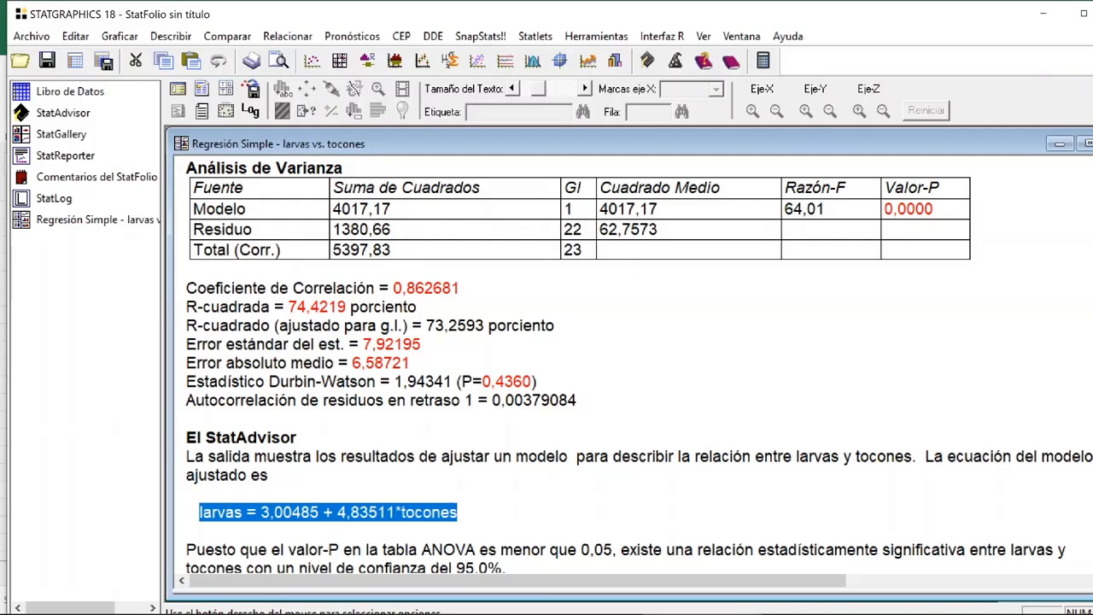
left_click(261, 513)
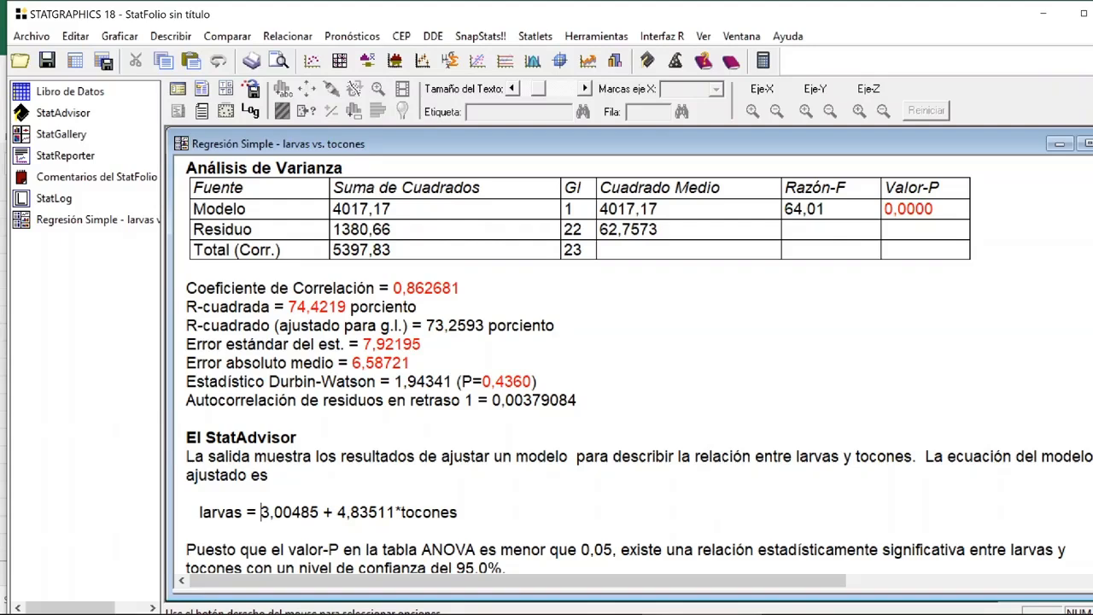
scroll(261, 512, "up", 3)
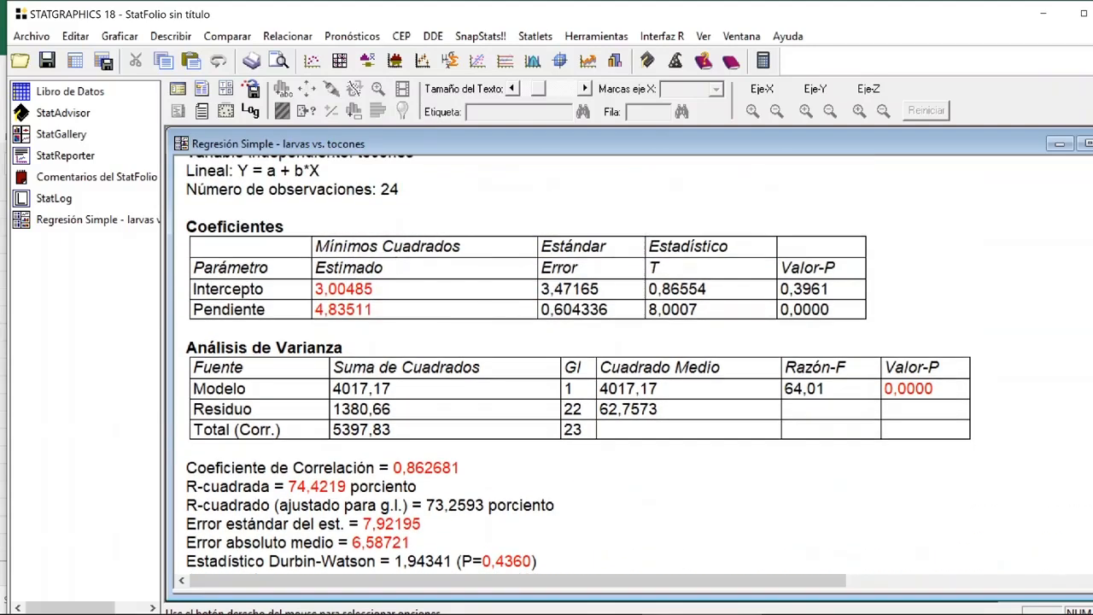
left_click_drag(374, 309, 316, 309)
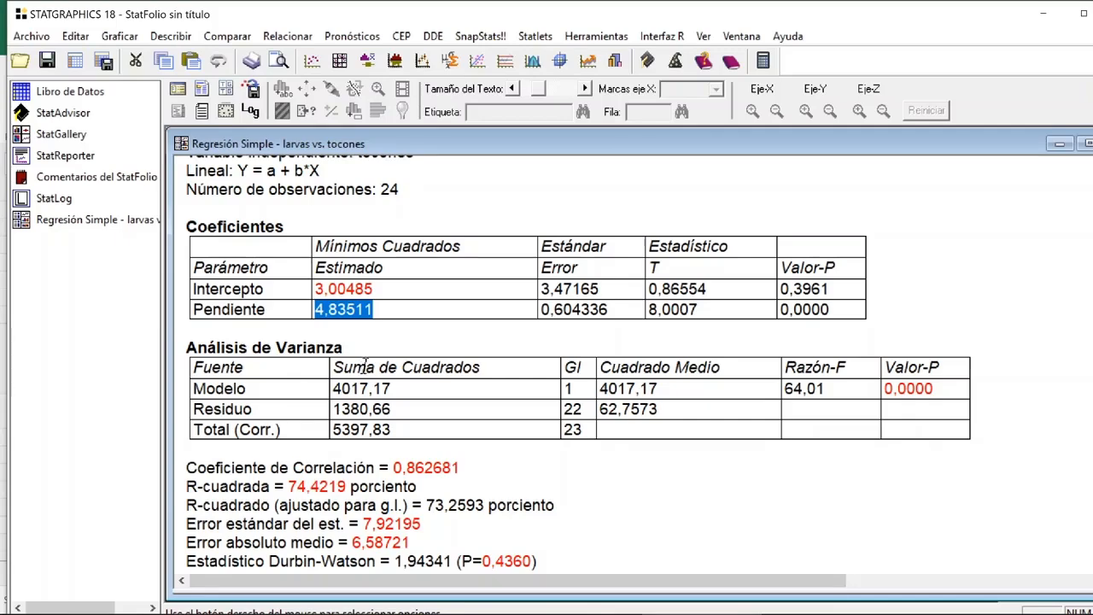
- Examine the Intercepto and Pendiente rows of the Coeficientes table, including their estimates and standard errors
scroll(578, 365, "down", 3)
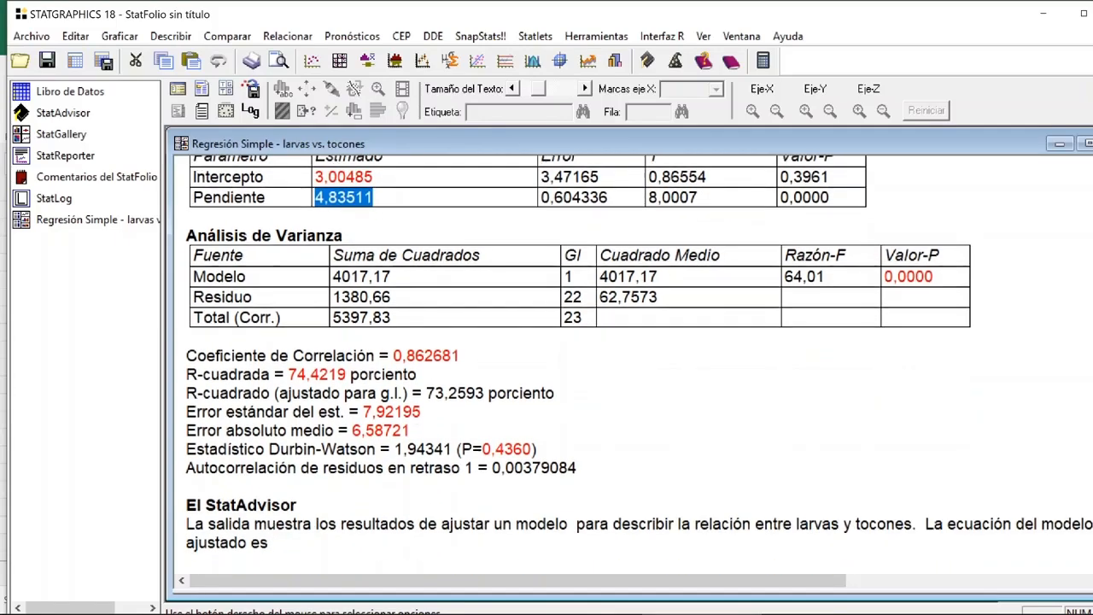
scroll(578, 365, "down", 2)
scroll(579, 364, "up", 3)
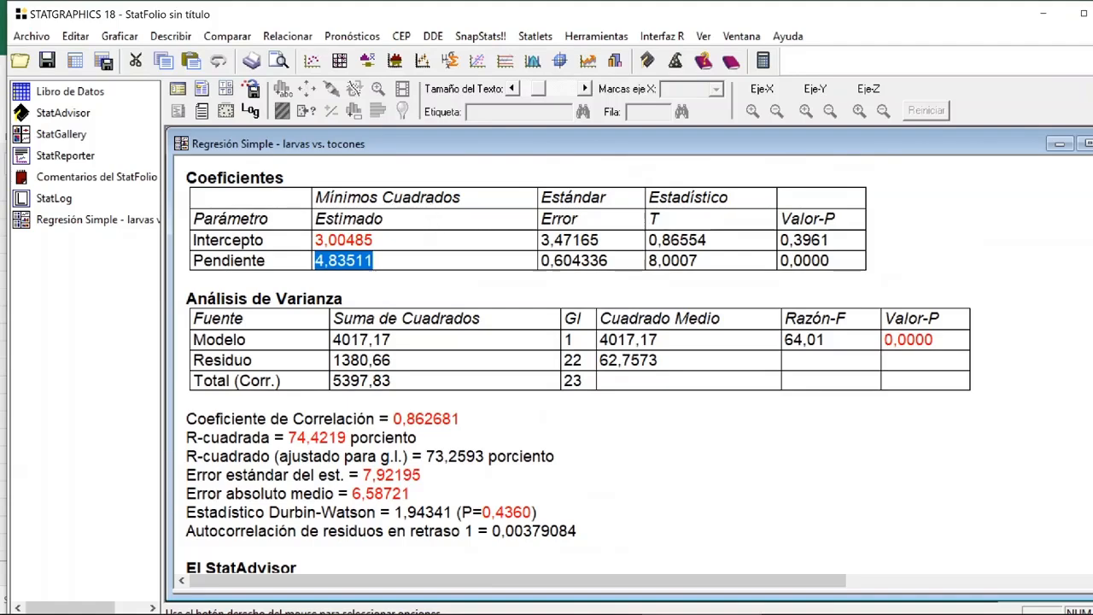
scroll(458, 281, "up", 1)
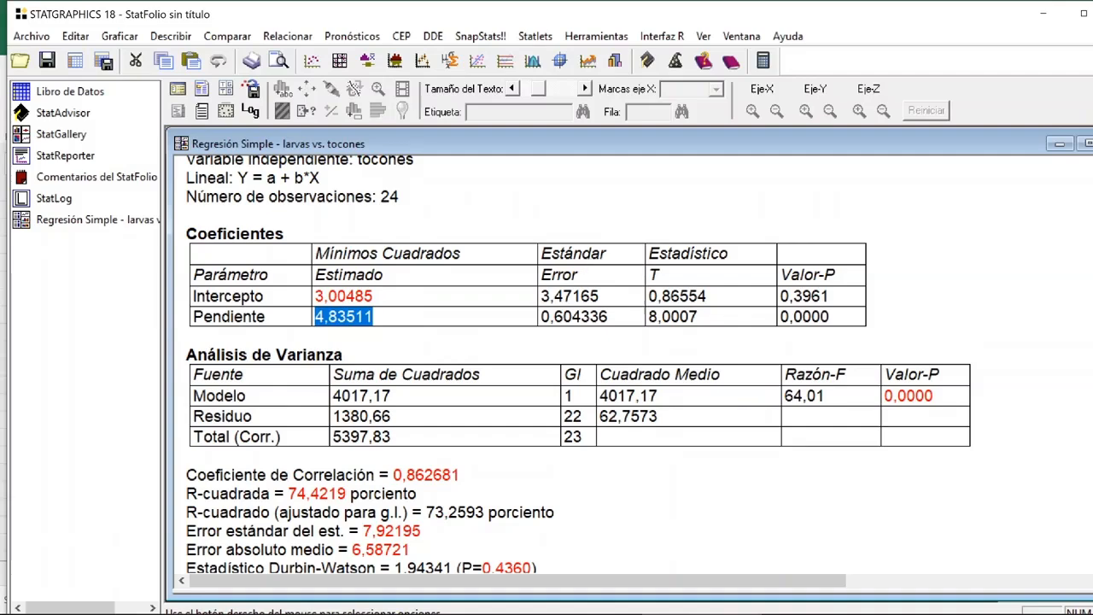
left_click(600, 295)
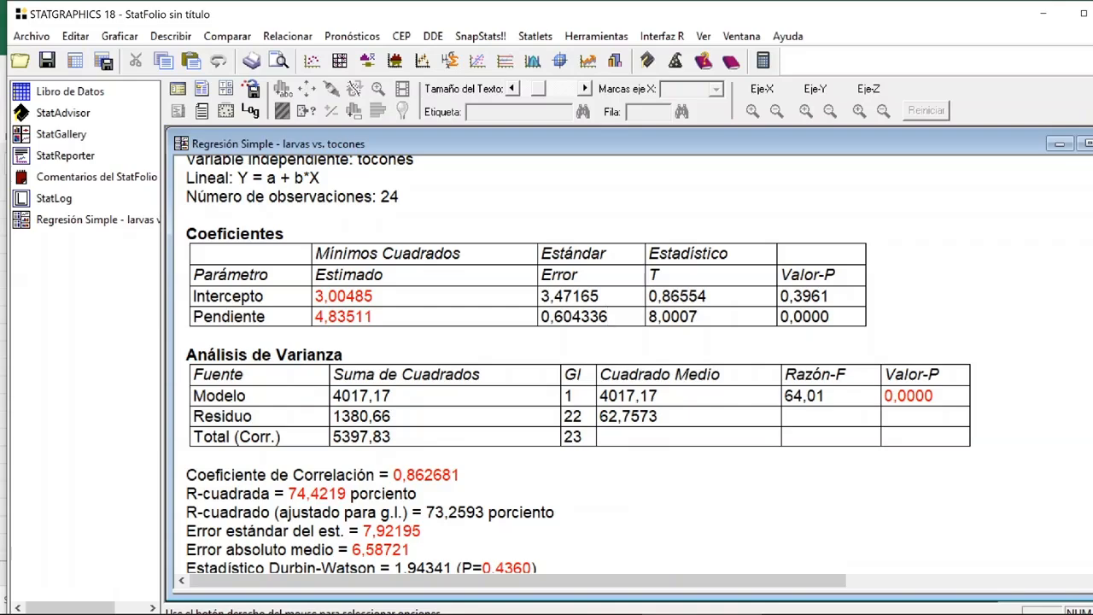
left_click(608, 317)
left_click(373, 317)
- Switch to the Windows Ink sketchpad and erase all the existing handwritten notes
left_click(1030, 614)
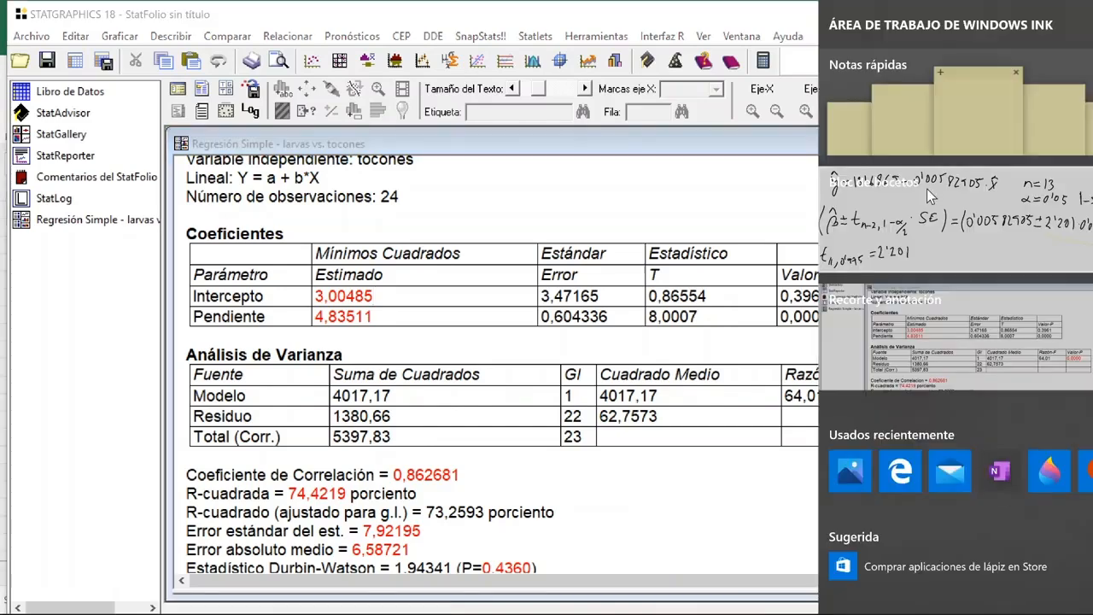
left_click(927, 189)
left_click(937, 24)
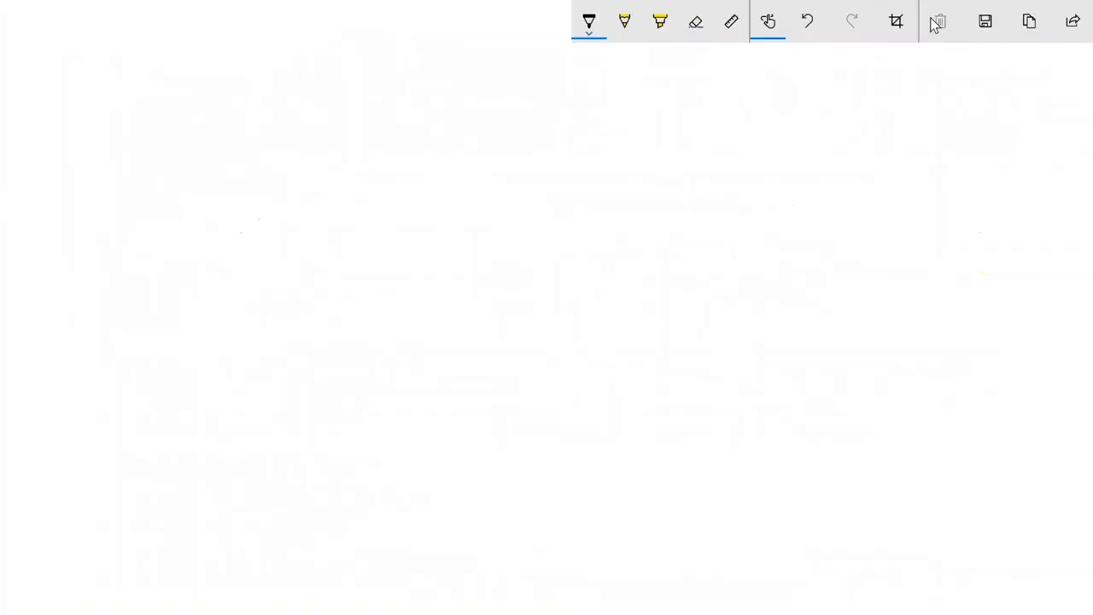
- Handwrite the intercept hypotheses H0: α = 0 and H1: α ≠ 0 and group them with a closing brace
left_click_drag(64, 58, 74, 108)
mouse_move(57, 90)
left_mouse_down()
mouse_move(101, 105)
mouse_move(95, 96)
mouse_move(62, 163)
mouse_move(75, 171)
mouse_move(75, 152)
left_mouse_up()
left_click_drag(90, 158, 92, 175)
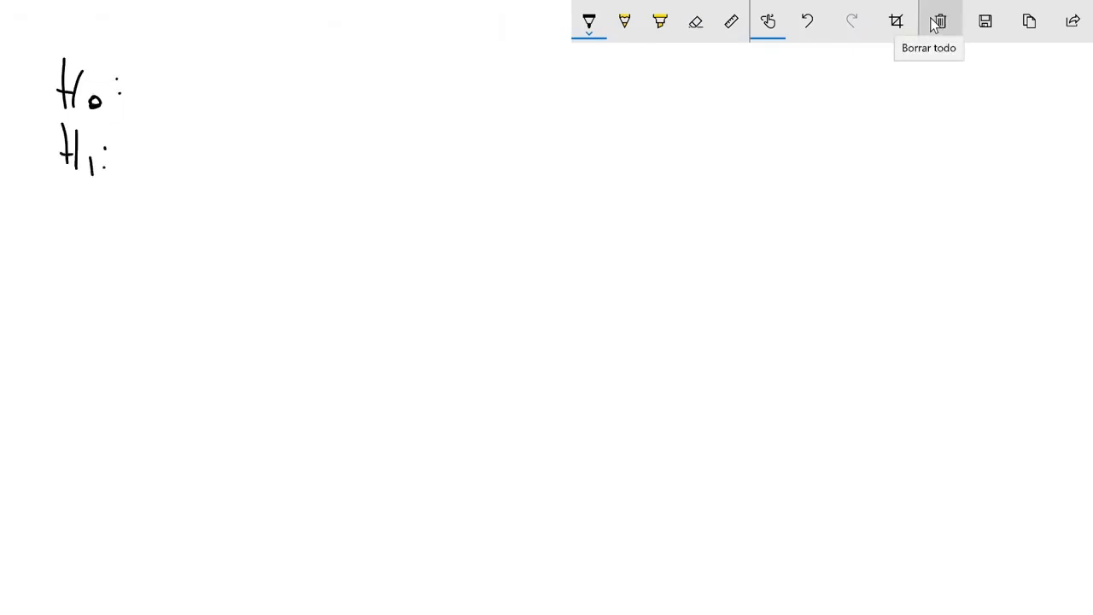
mouse_move(179, 66)
left_mouse_down()
mouse_move(150, 88)
mouse_move(180, 100)
mouse_move(204, 89)
left_mouse_up()
left_click_drag(180, 97, 205, 98)
left_click_drag(237, 74, 228, 85)
mouse_move(165, 144)
left_mouse_down()
mouse_move(154, 162)
mouse_move(206, 153)
left_mouse_up()
left_click_drag(183, 165, 239, 142)
mouse_move(256, 53)
left_mouse_down()
mouse_move(273, 128)
mouse_move(267, 208)
left_mouse_up()
- Handwrite the slope hypotheses H0: β = 0 and H1: β ≠ 0 below the first pair and group them with a closing brace
left_click_drag(70, 244, 70, 287)
mouse_move(90, 244)
left_mouse_down()
mouse_move(89, 287)
mouse_move(89, 264)
mouse_move(152, 313)
left_mouse_up()
mouse_move(145, 268)
left_mouse_down()
mouse_move(157, 292)
mouse_move(188, 268)
mouse_move(188, 278)
left_mouse_up()
left_click_drag(203, 264, 218, 263)
mouse_move(72, 324)
left_mouse_down()
mouse_move(73, 379)
mouse_move(90, 365)
left_mouse_up()
mouse_move(72, 354)
left_mouse_down()
mouse_move(89, 348)
mouse_move(104, 377)
mouse_move(162, 349)
mouse_move(155, 369)
mouse_move(195, 347)
left_mouse_up()
left_click(117, 349)
left_click(118, 363)
mouse_move(171, 359)
left_mouse_down()
mouse_move(196, 357)
mouse_move(195, 336)
mouse_move(223, 337)
left_mouse_up()
left_click_drag(238, 241, 254, 396)
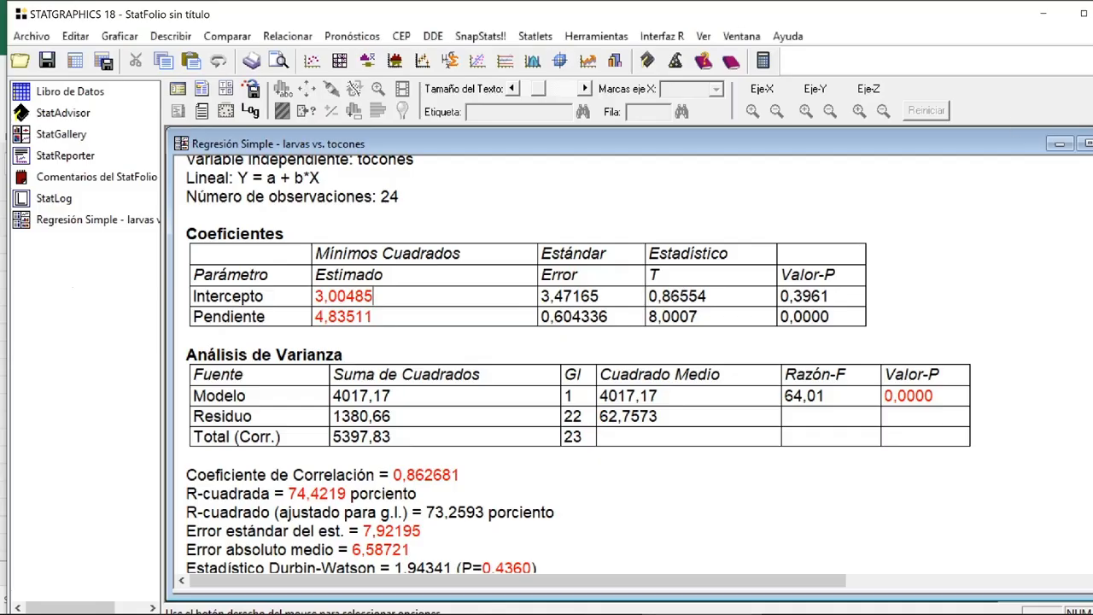
- Return to STATGRAPHICS and examine the P-values of the intercept, the slope and the Análisis de Varianza model row
left_click_drag(830, 297, 780, 297)
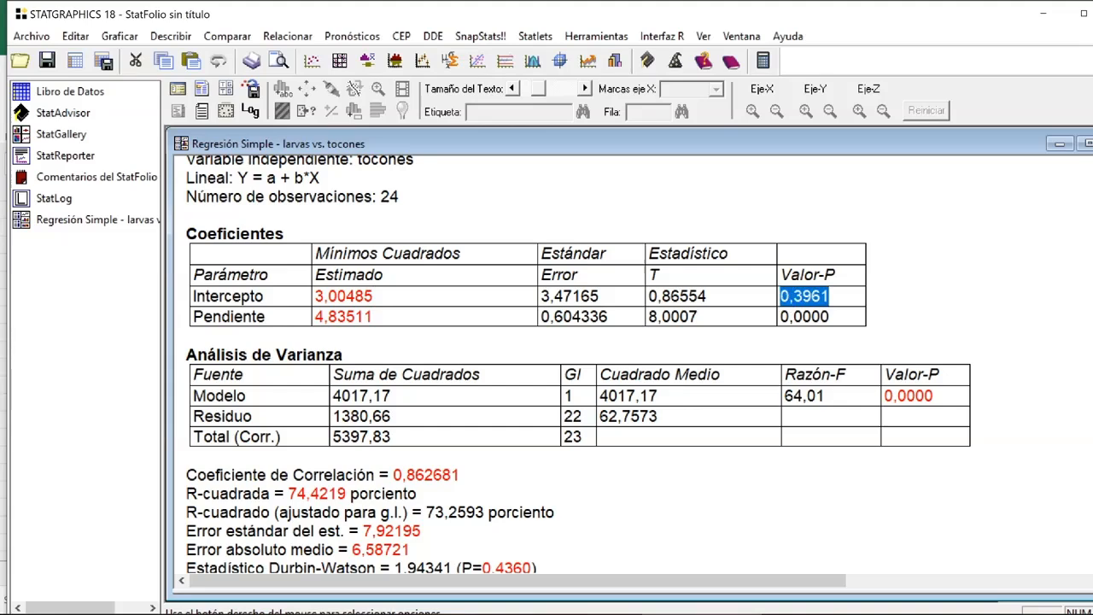
left_click_drag(830, 317, 780, 317)
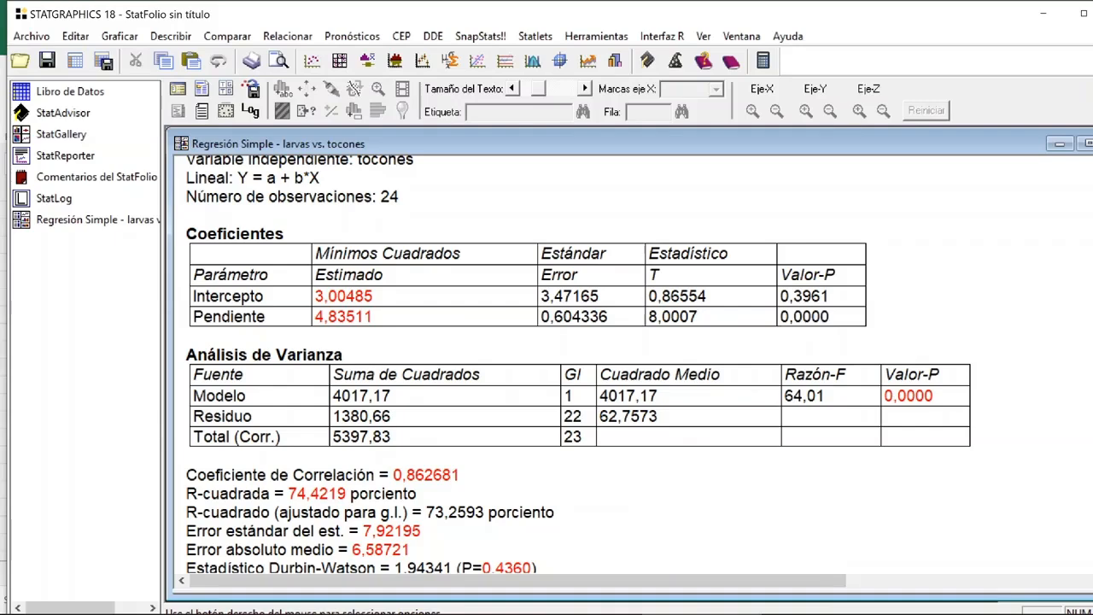
scroll(622, 590, "down", 1)
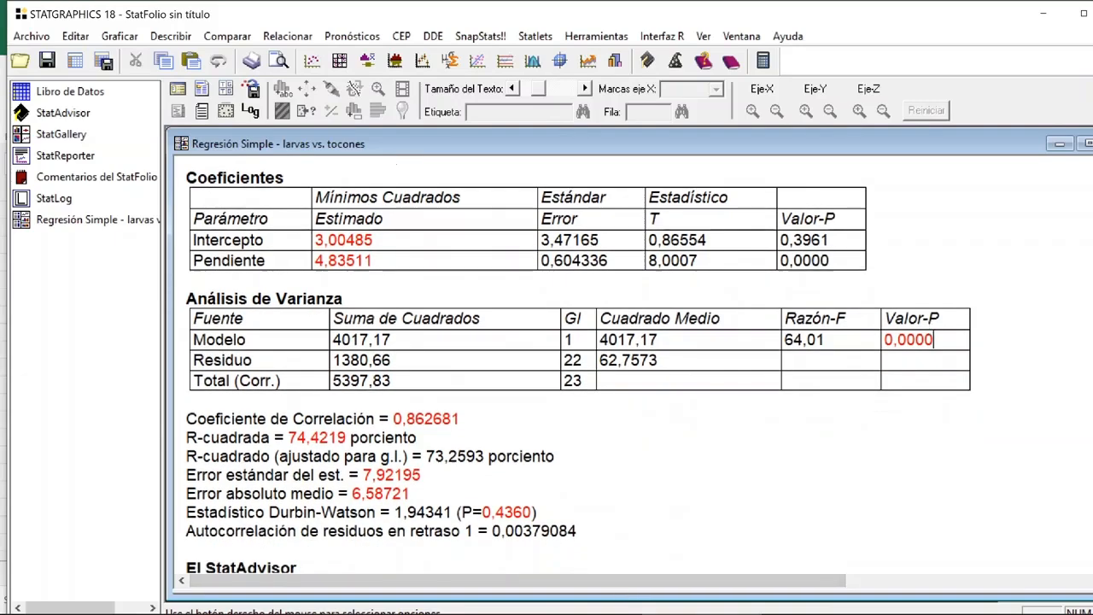
left_click_drag(934, 339, 884, 339)
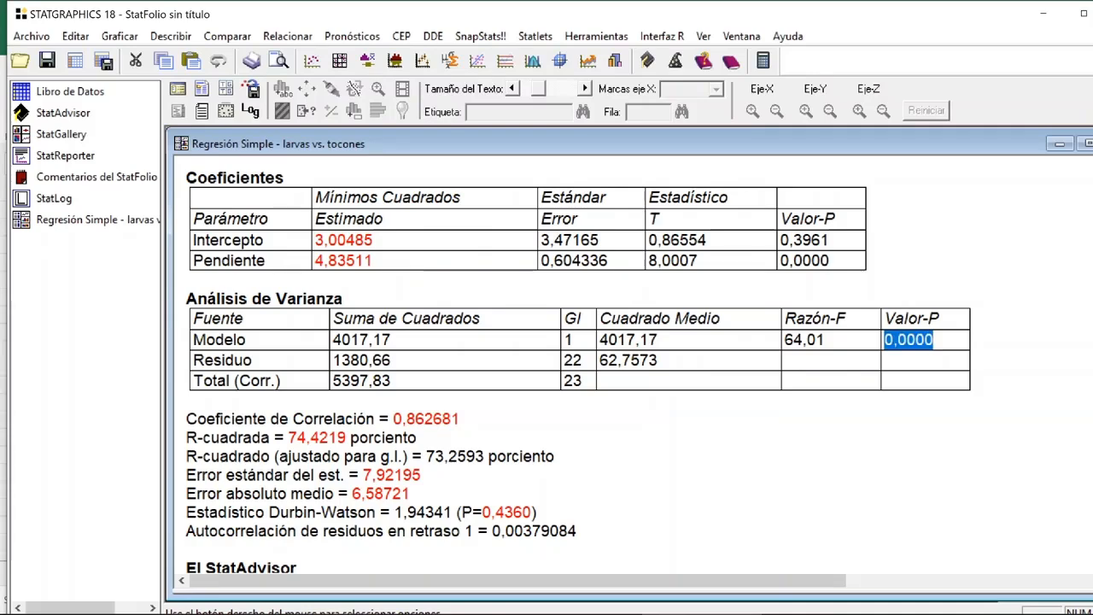
left_click(829, 261)
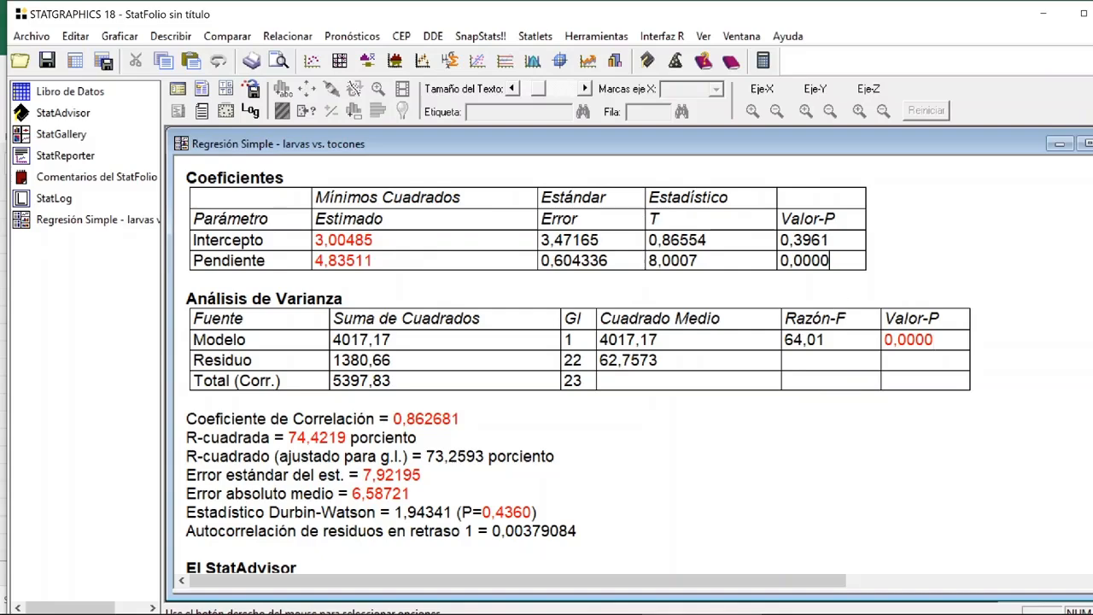
key("Up")
- Switch to the sketchpad, circle α = 0 and β ≠ 0, and handwrite the model equation for y beside the hypotheses
left_click(1060, 612)
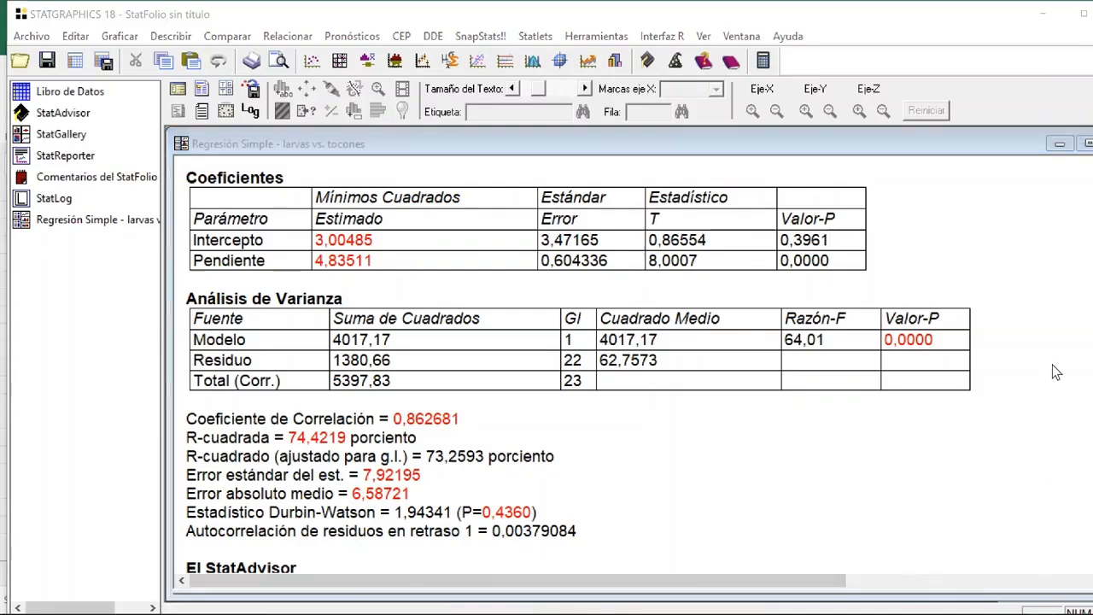
left_click(1009, 185)
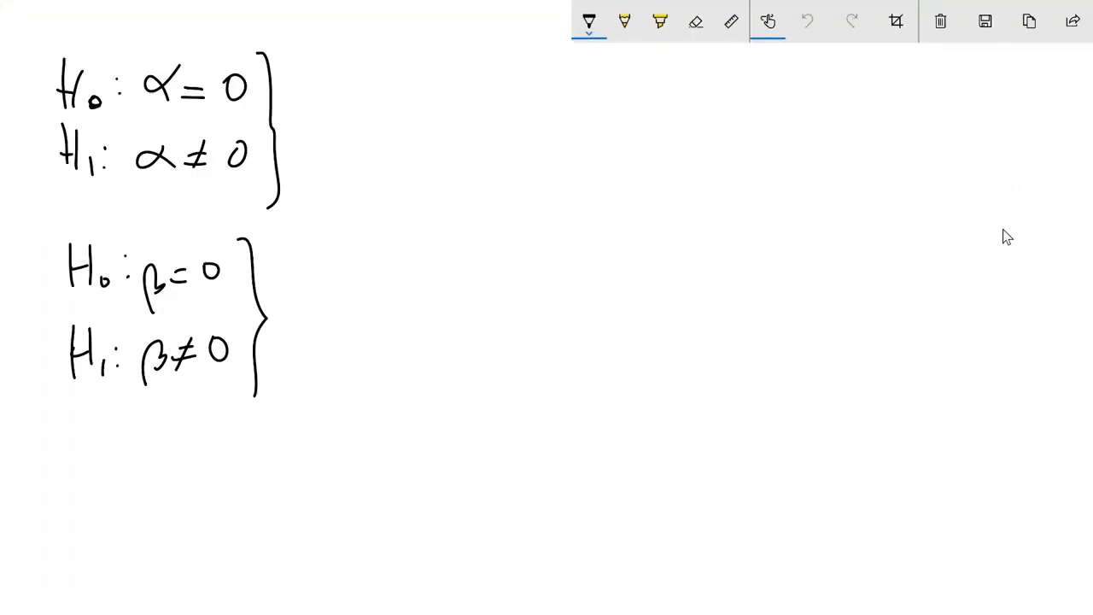
mouse_move(227, 38)
left_mouse_down()
mouse_move(138, 65)
mouse_move(280, 75)
mouse_move(171, 39)
left_mouse_up()
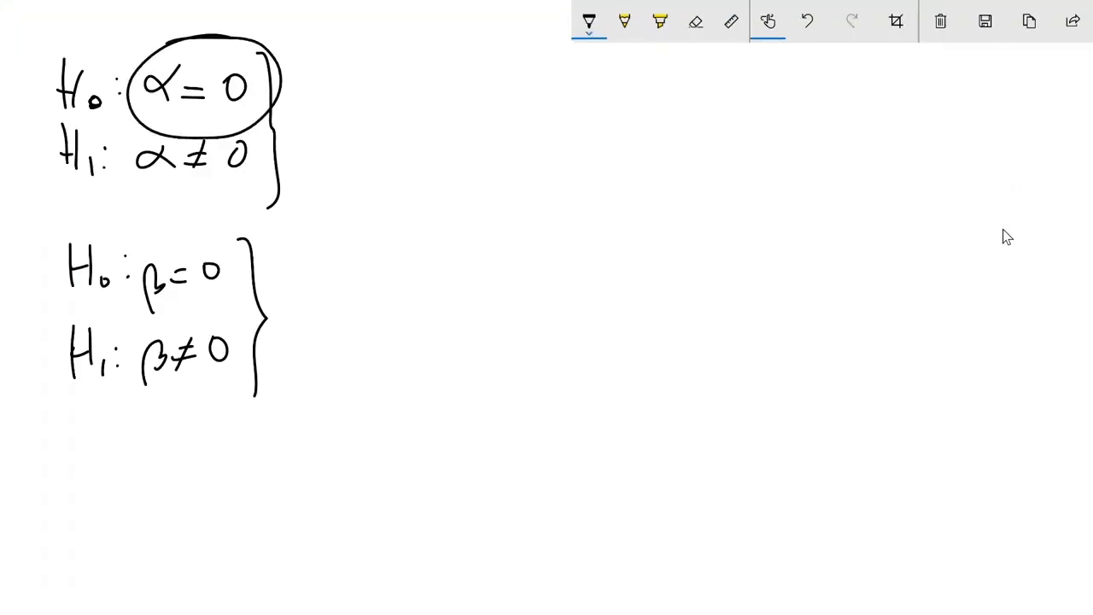
mouse_move(217, 321)
left_mouse_down()
mouse_move(203, 315)
mouse_move(239, 381)
mouse_move(210, 300)
mouse_move(176, 310)
left_mouse_up()
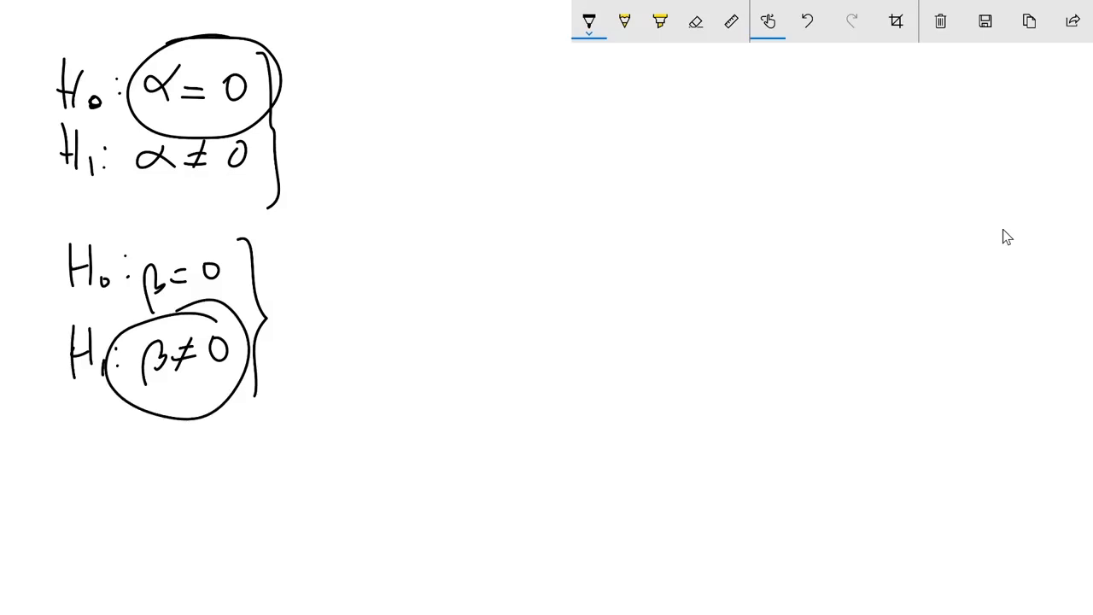
mouse_move(363, 137)
left_mouse_down()
mouse_move(376, 179)
mouse_move(361, 215)
mouse_move(444, 173)
mouse_move(441, 184)
left_mouse_up()
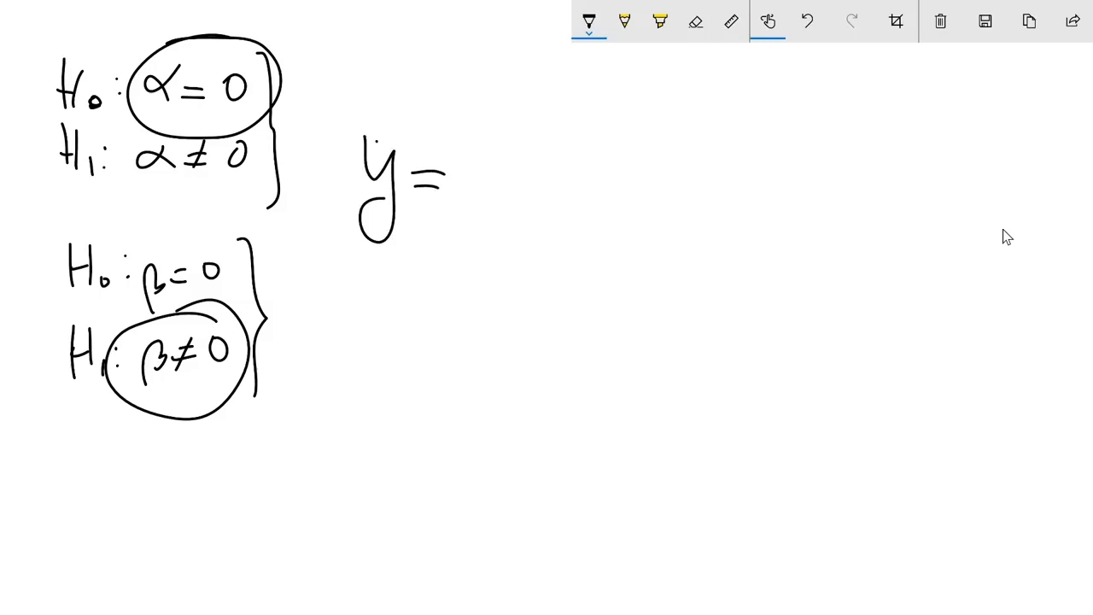
mouse_move(470, 155)
left_mouse_down()
mouse_move(457, 219)
mouse_move(535, 164)
mouse_move(538, 198)
left_mouse_up()
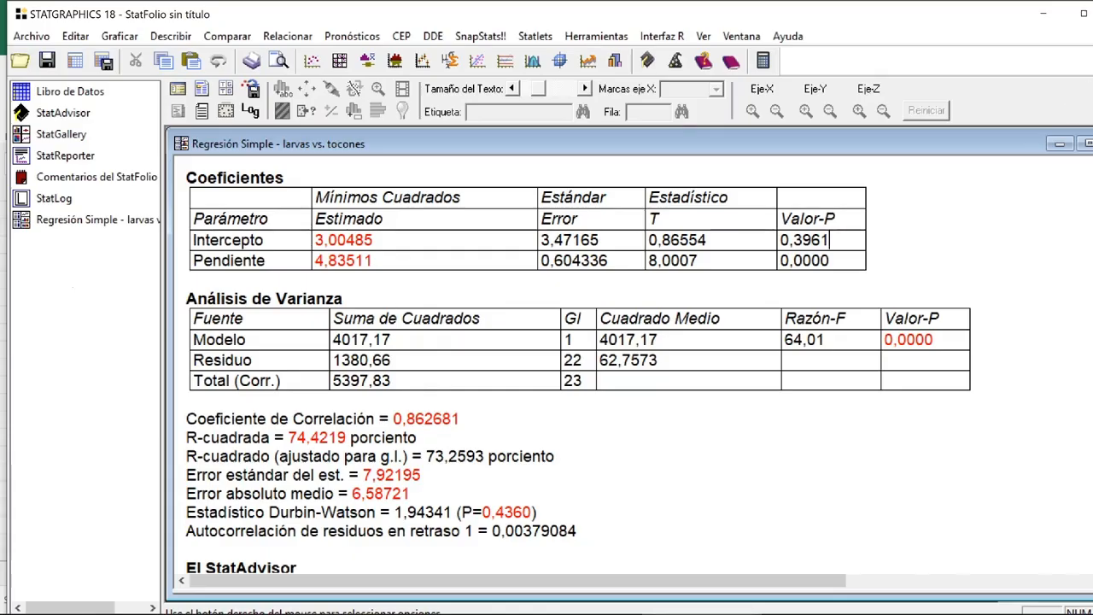
- Return to STATGRAPHICS and examine the correlation coefficient and the R-squared value of the regression
scroll(829, 240, "down", 3)
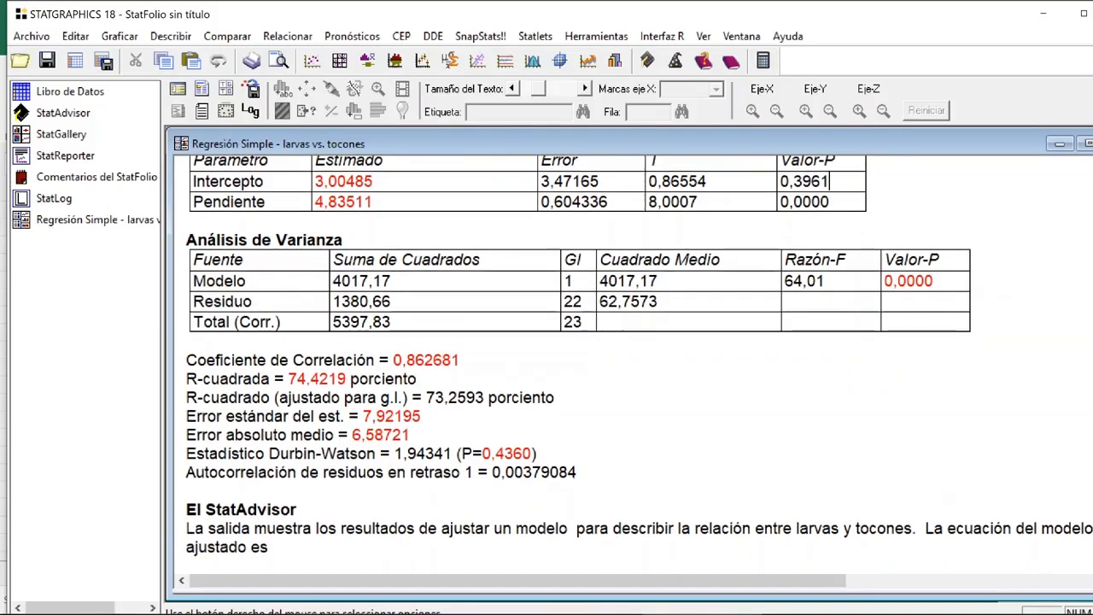
double_click(457, 360)
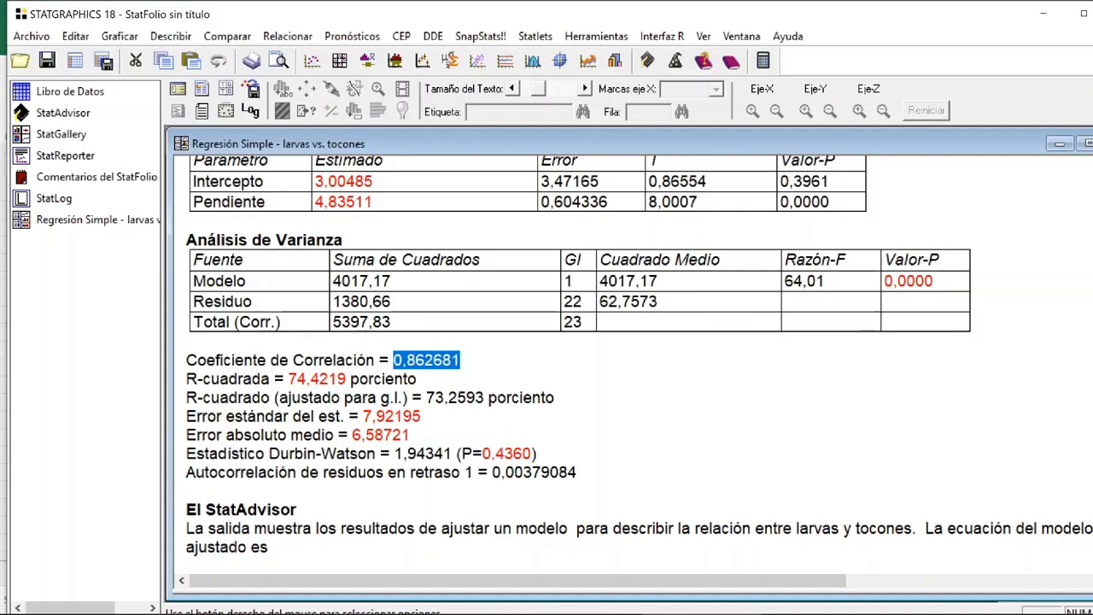
scroll(547, 367, "up", 1)
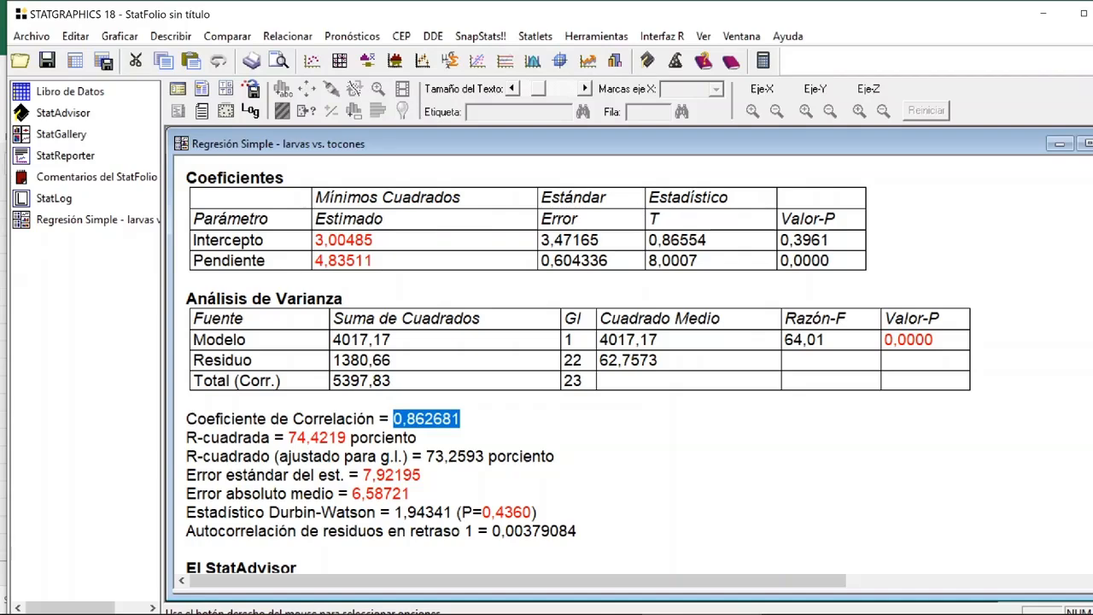
left_click_drag(346, 438, 289, 439)
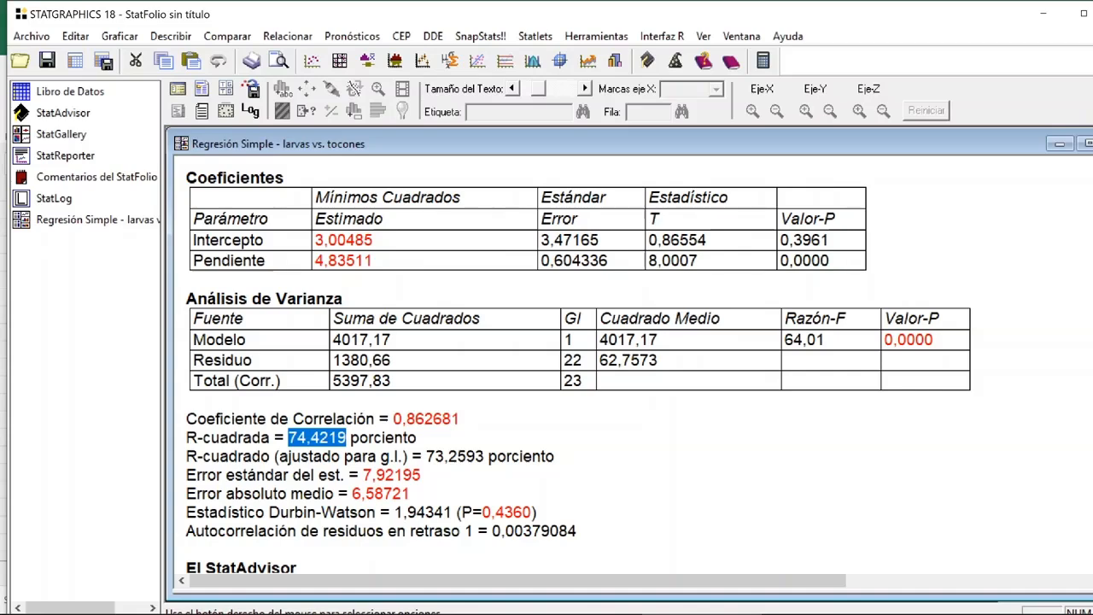
left_click_drag(462, 420, 393, 420)
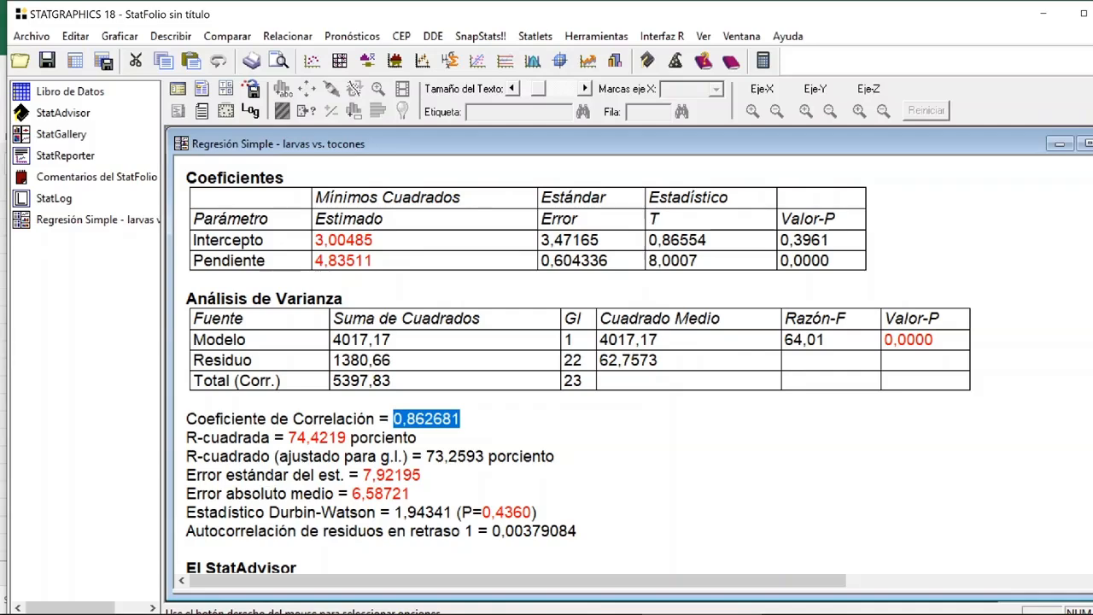
left_click(417, 438)
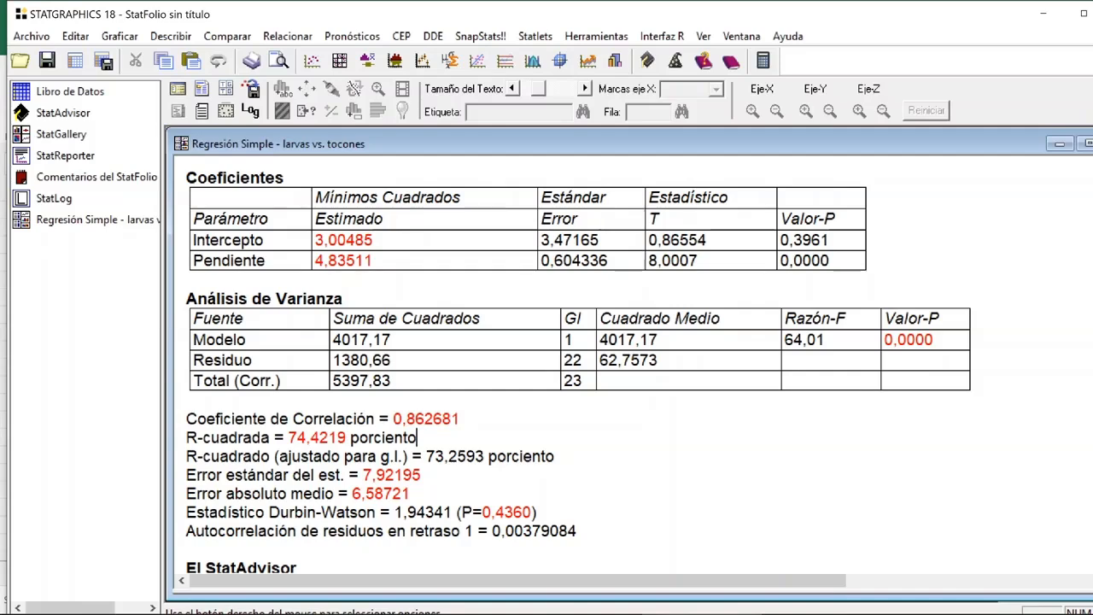
- Examine the independent variable of the regression and the R-squared adjusted for degrees of freedom
scroll(506, 310, "up", 3)
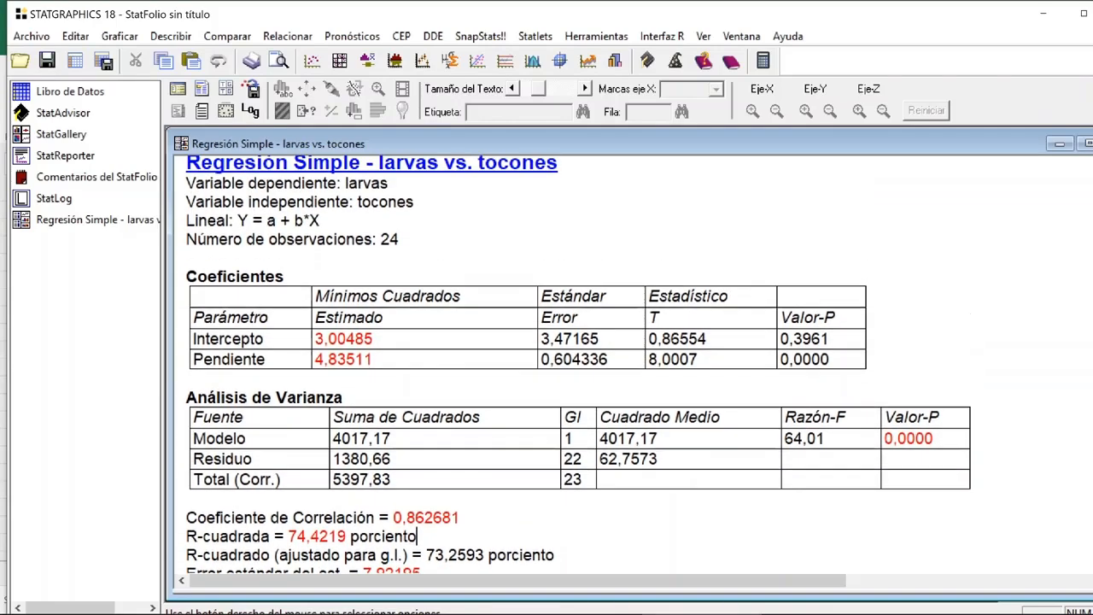
left_click_drag(417, 206, 349, 203)
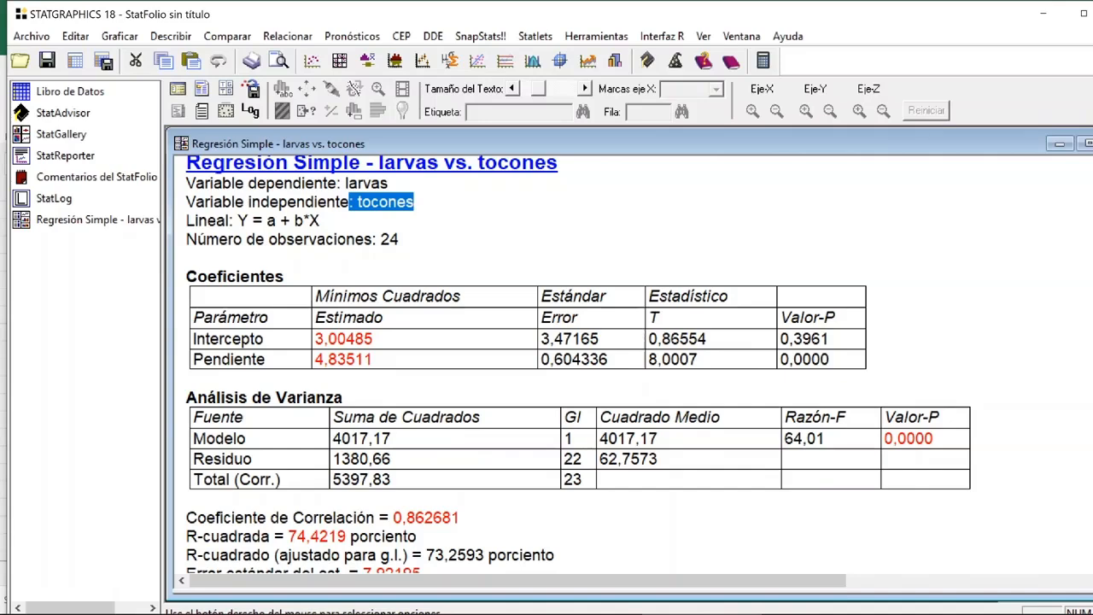
scroll(578, 365, "down", 1)
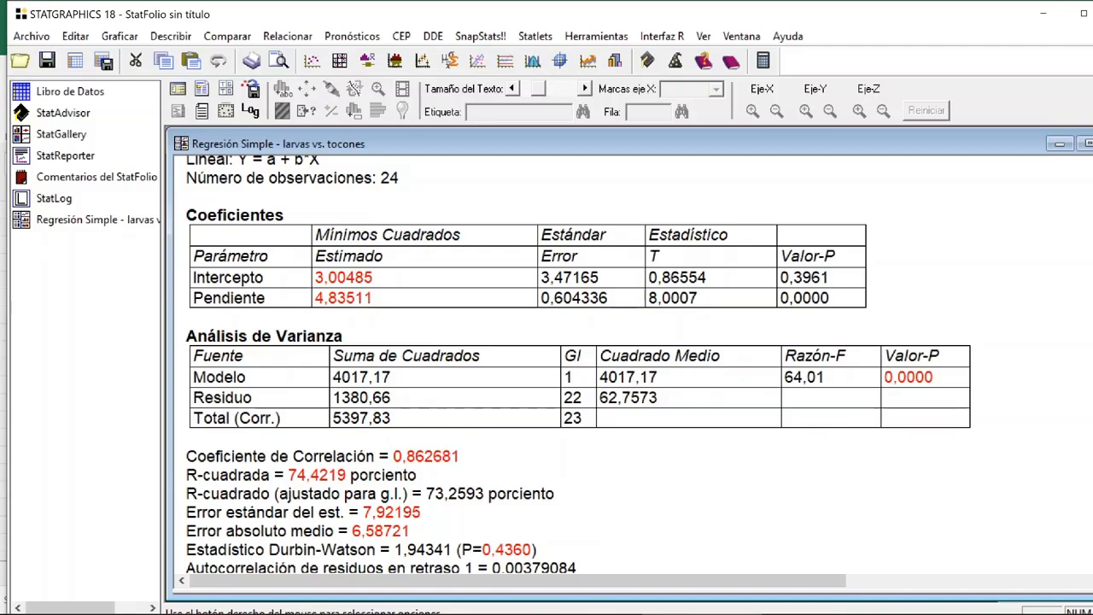
left_click_drag(484, 493, 427, 496)
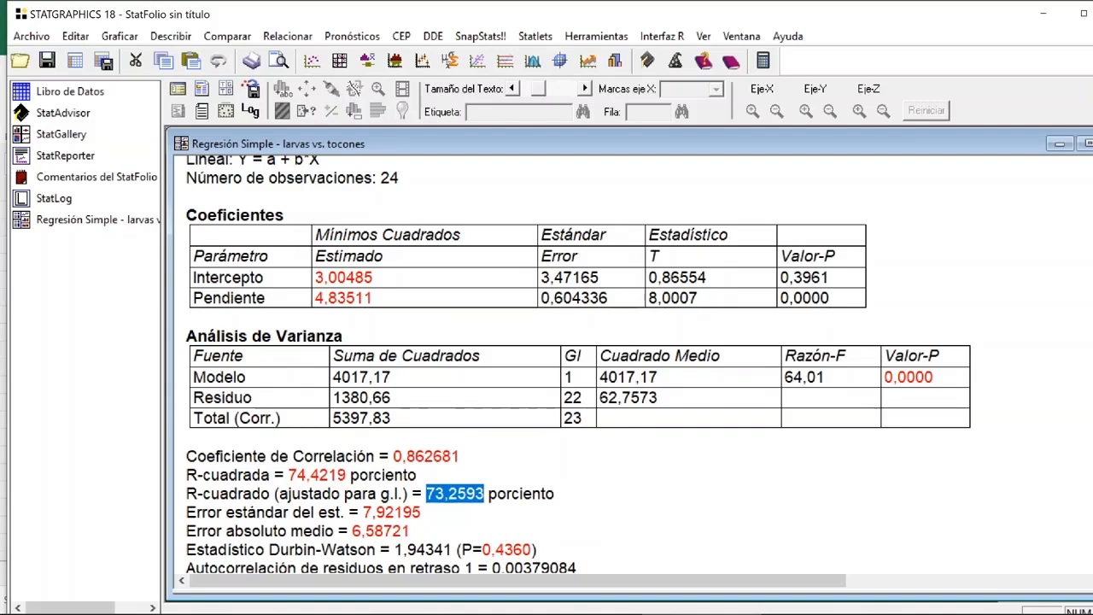
- Restore the maximized analysis summary so that all tables and graphs of the regression are shown together
scroll(608, 242, "up", 2)
double_click(607, 242)
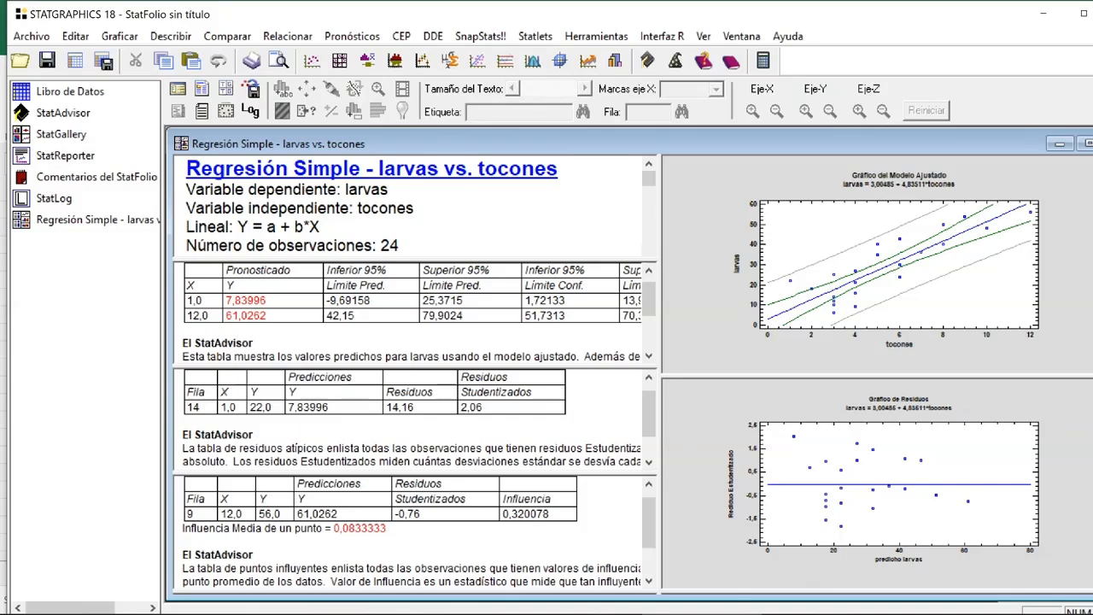
- Enlarge the analysis summary and refit the linear regression of larvas on tocones without the constant
double_click(511, 252)
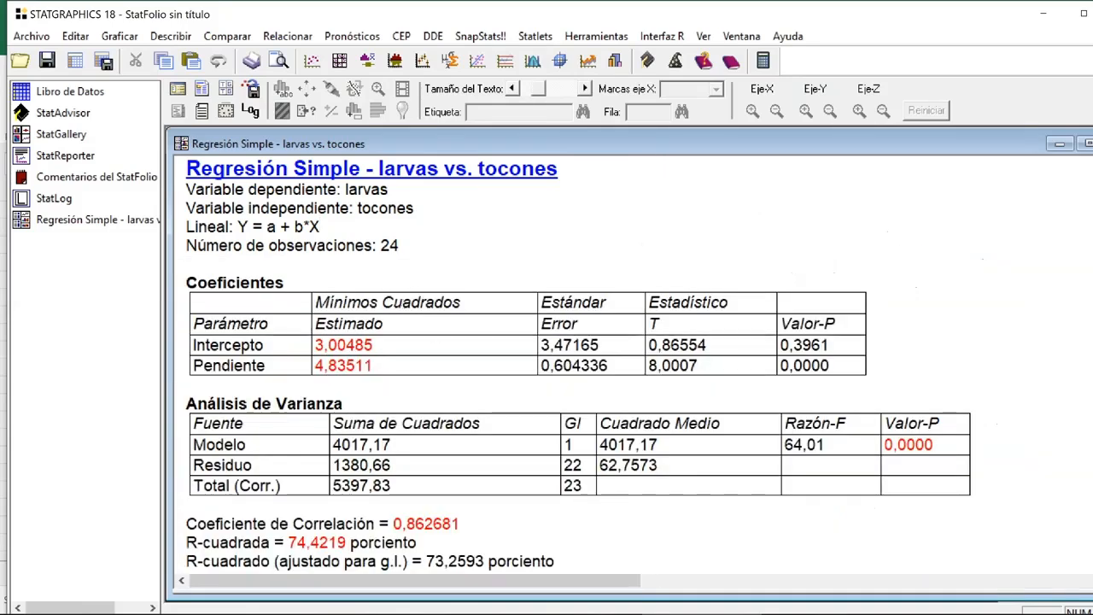
left_click_drag(374, 346, 314, 346)
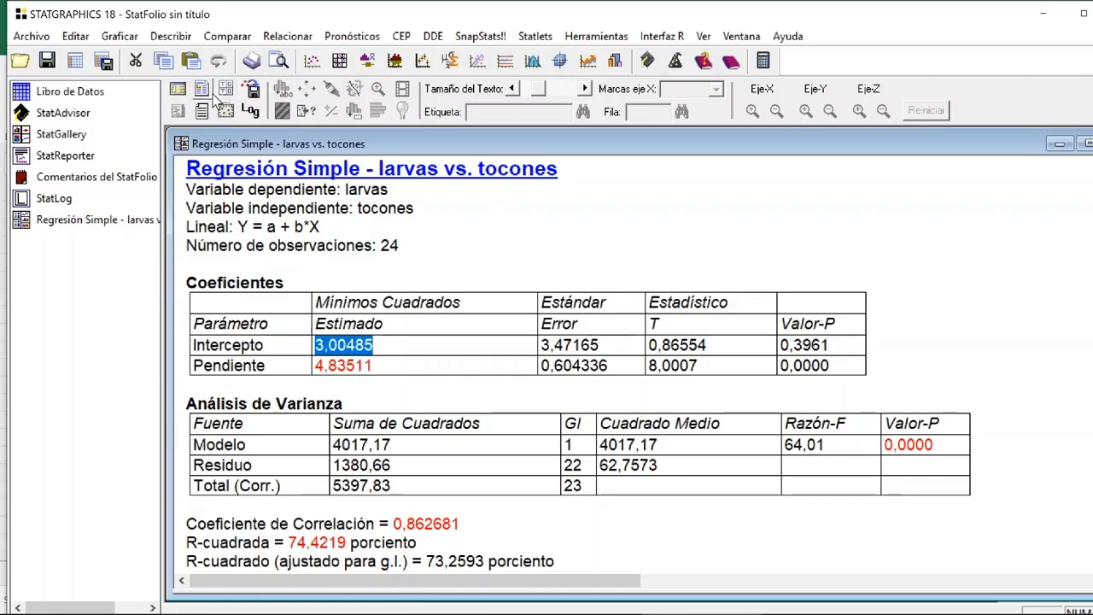
left_click(204, 95)
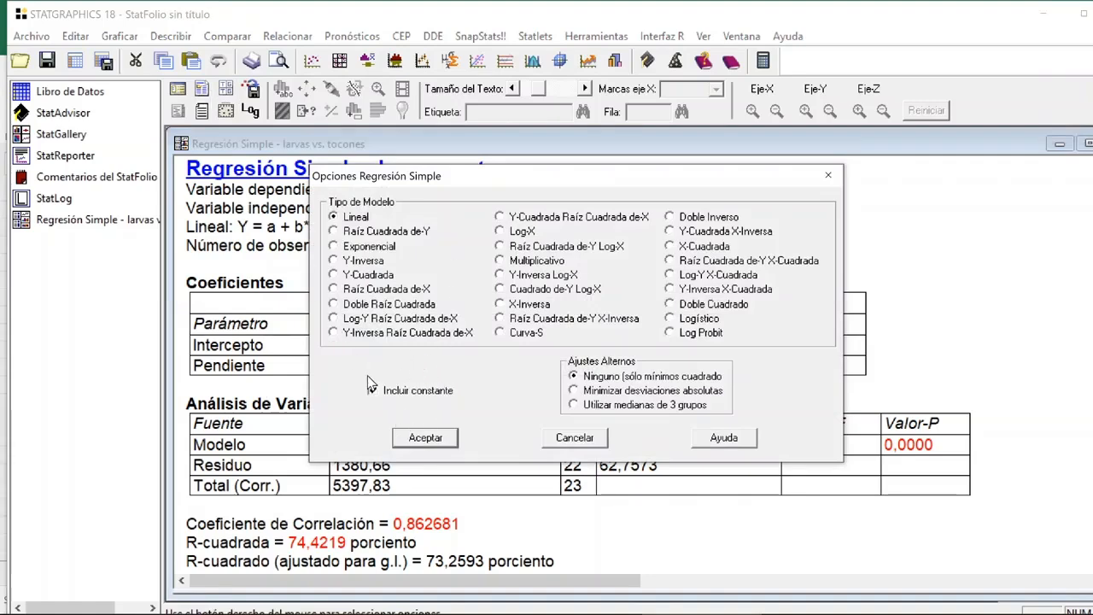
left_click(376, 394)
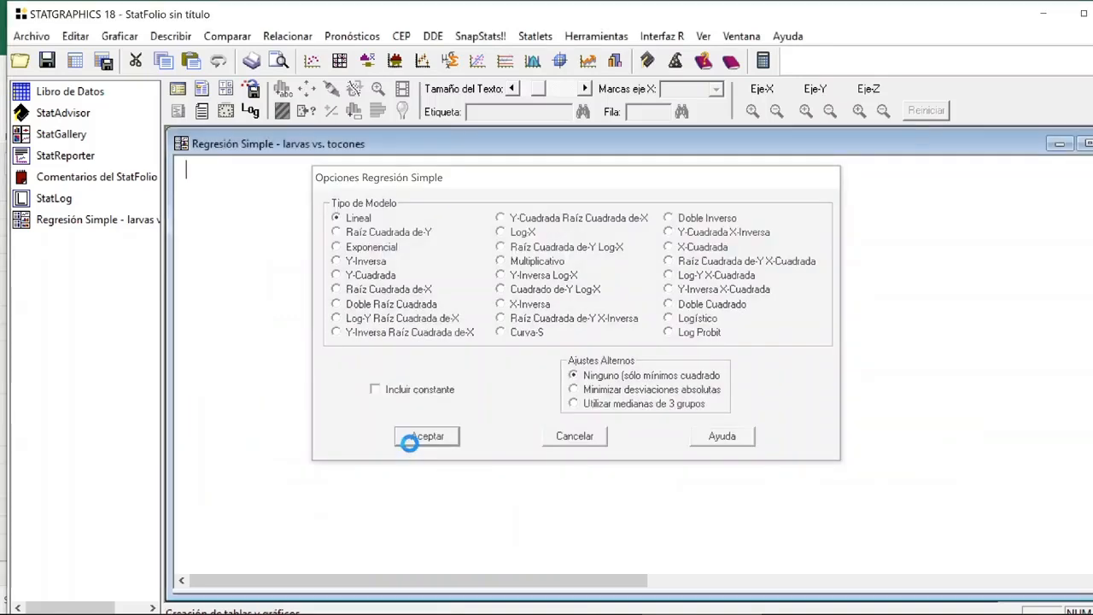
left_click(425, 437)
mouse_move(521, 613)
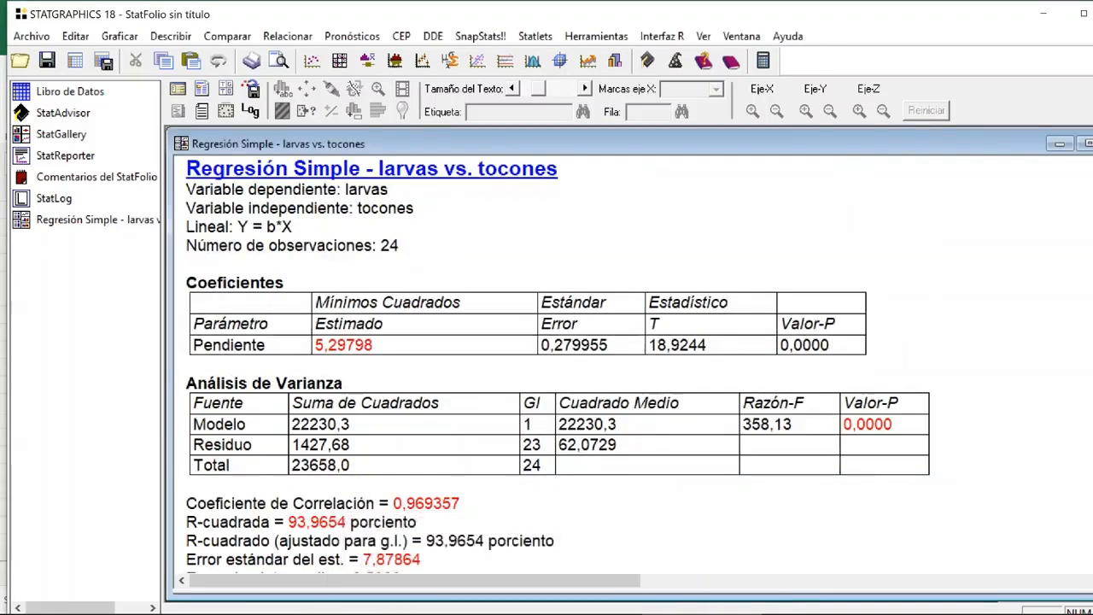
- Examine the model's P-value in the analysis of variance, the linear model form and the estimated slope
left_click_drag(894, 425, 844, 424)
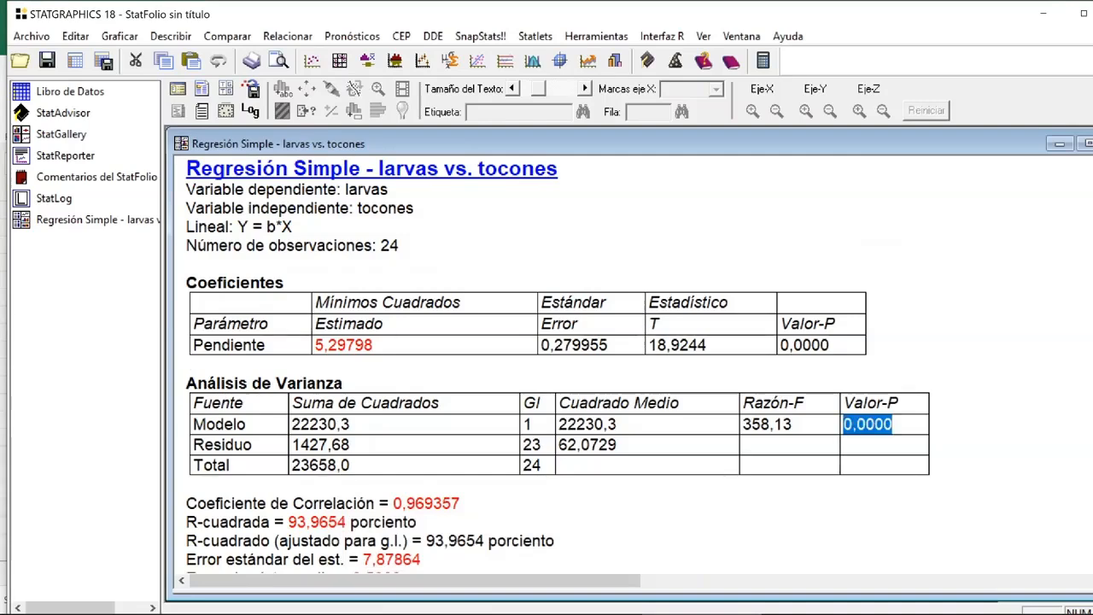
left_click_drag(267, 345, 193, 346)
left_click_drag(292, 226, 237, 226)
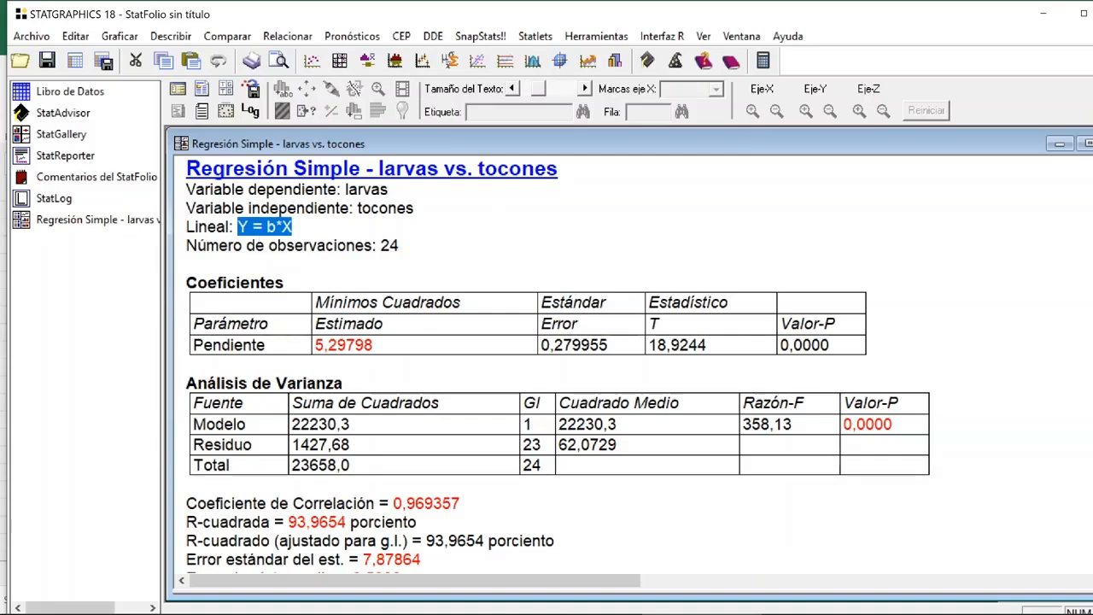
left_click(374, 345)
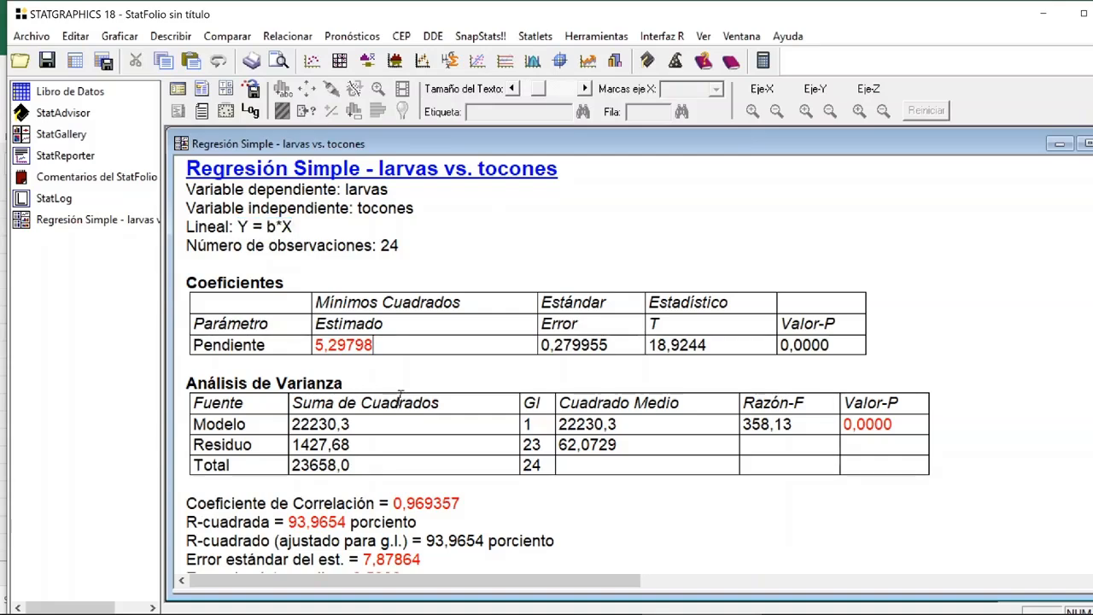
- Refit the linear regression with the constant included, and exclude the constant again
left_click(202, 89)
left_click(413, 393)
left_click(424, 438)
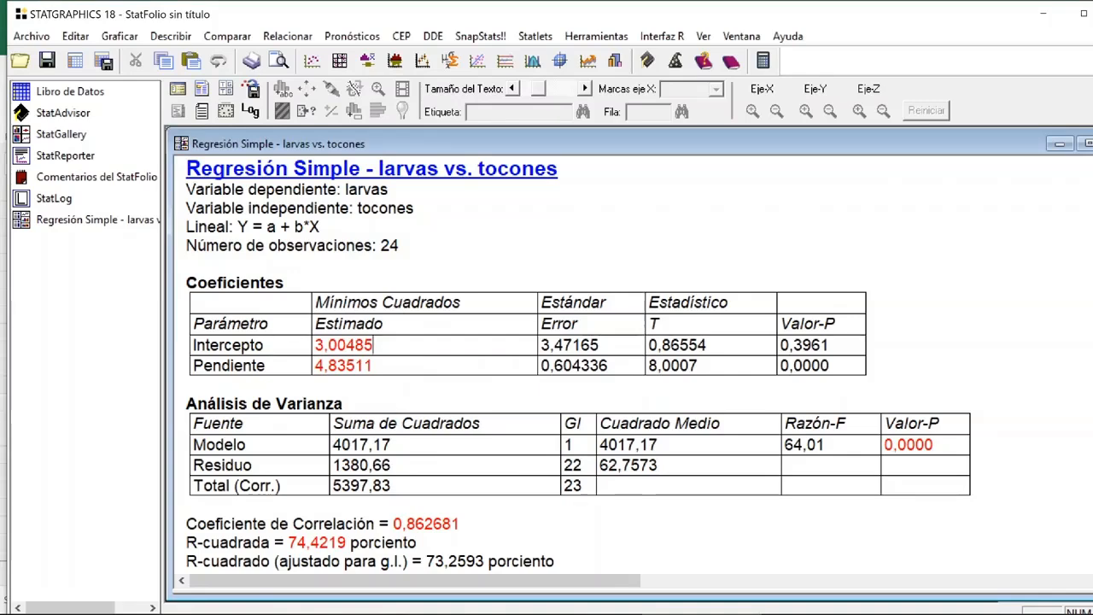
left_click(201, 92)
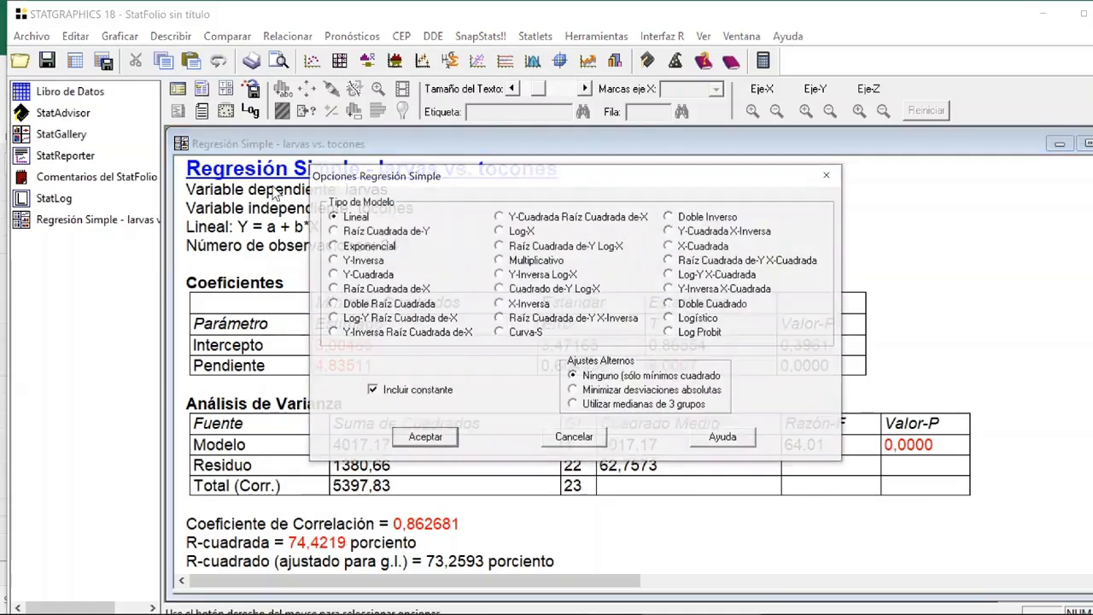
left_click(395, 394)
left_click(420, 439)
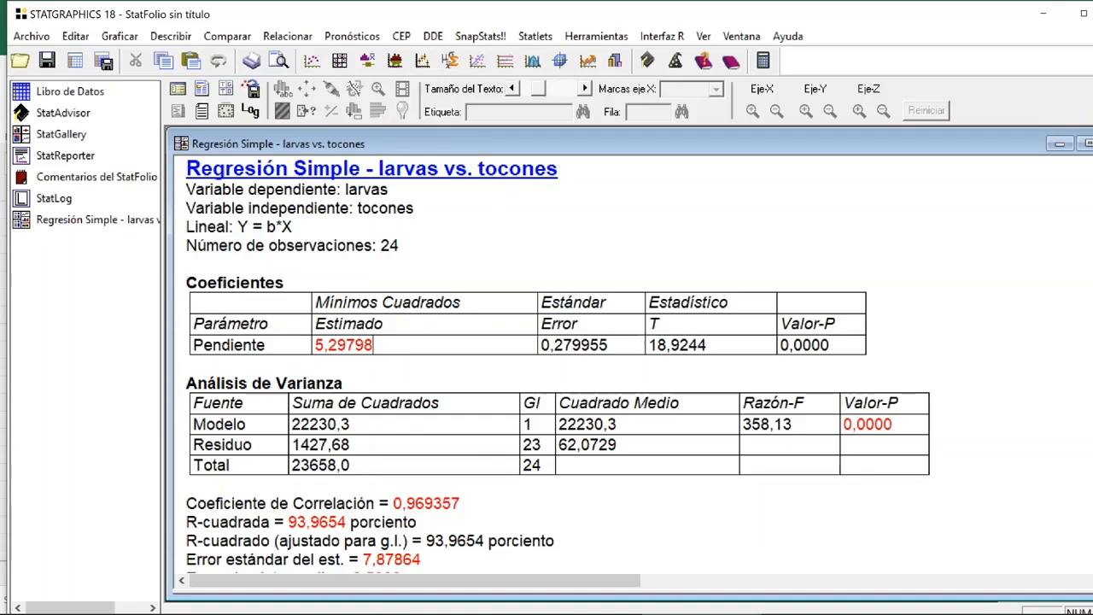
- Examine the slope's P-value and the fitted equation given by the StatAdvisor for the model without constant
left_click_drag(828, 345, 780, 345)
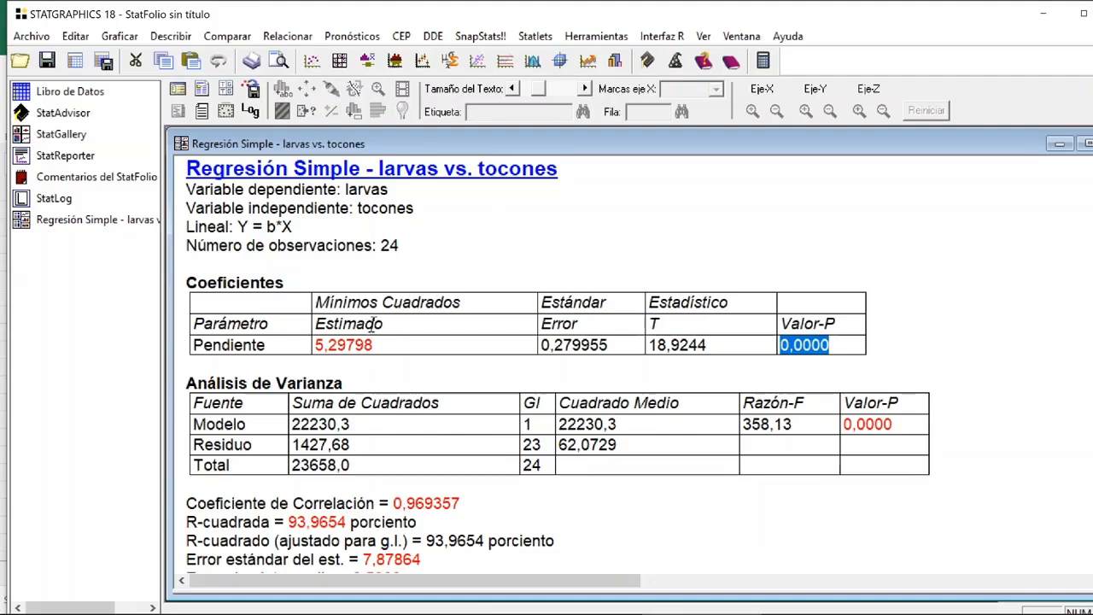
scroll(556, 367, "down", 2)
scroll(555, 367, "down", 2)
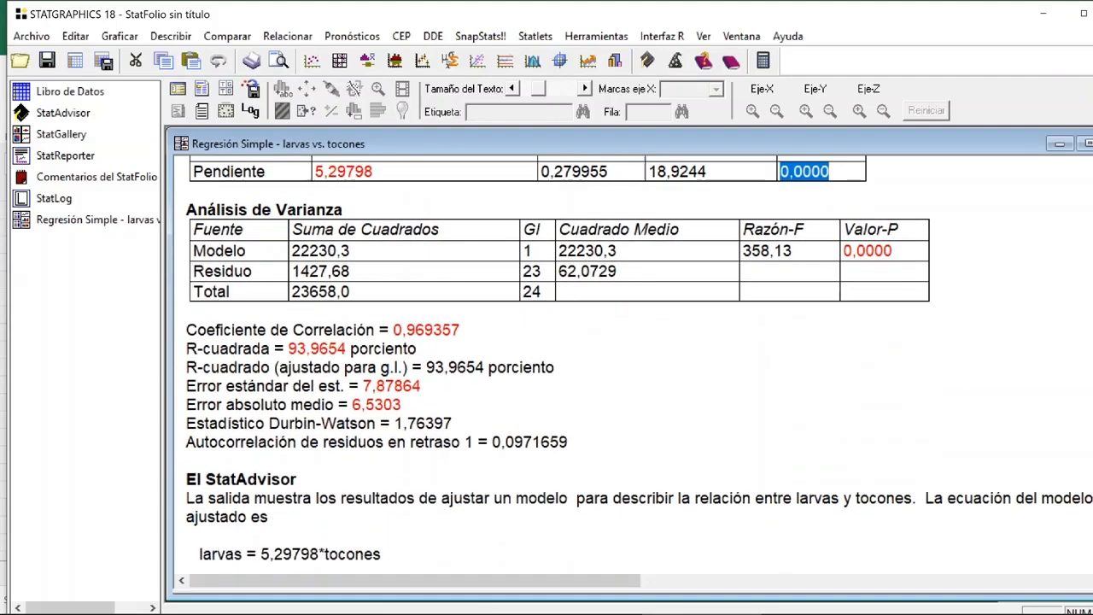
left_click(382, 554)
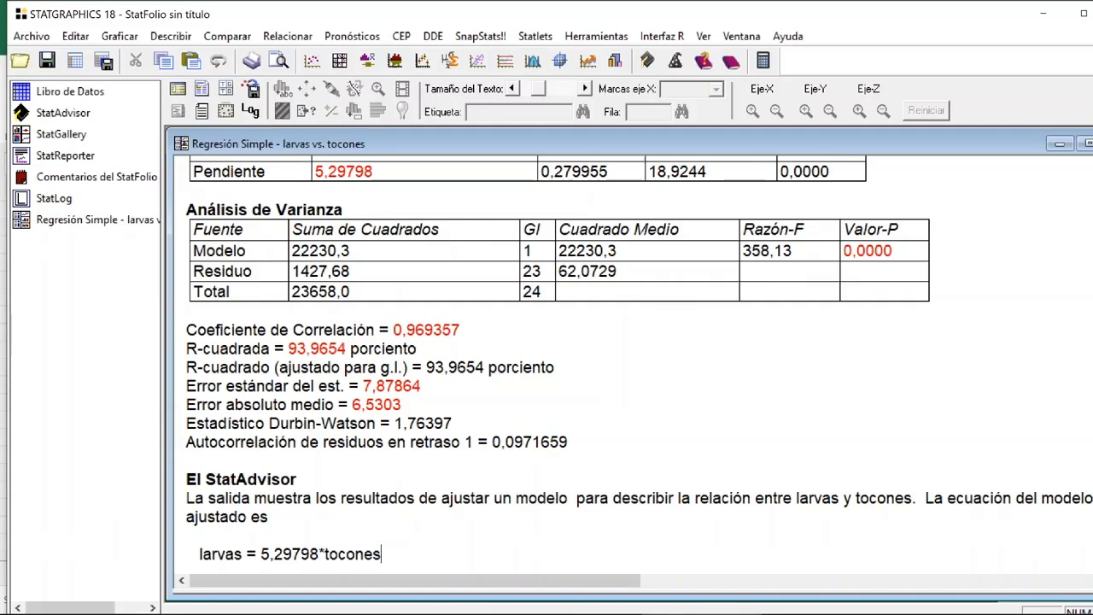
- Examine the correlation coefficient and R-squared of the no-constant model, and restore the view of all tables and graphs
left_click_drag(461, 331, 394, 330)
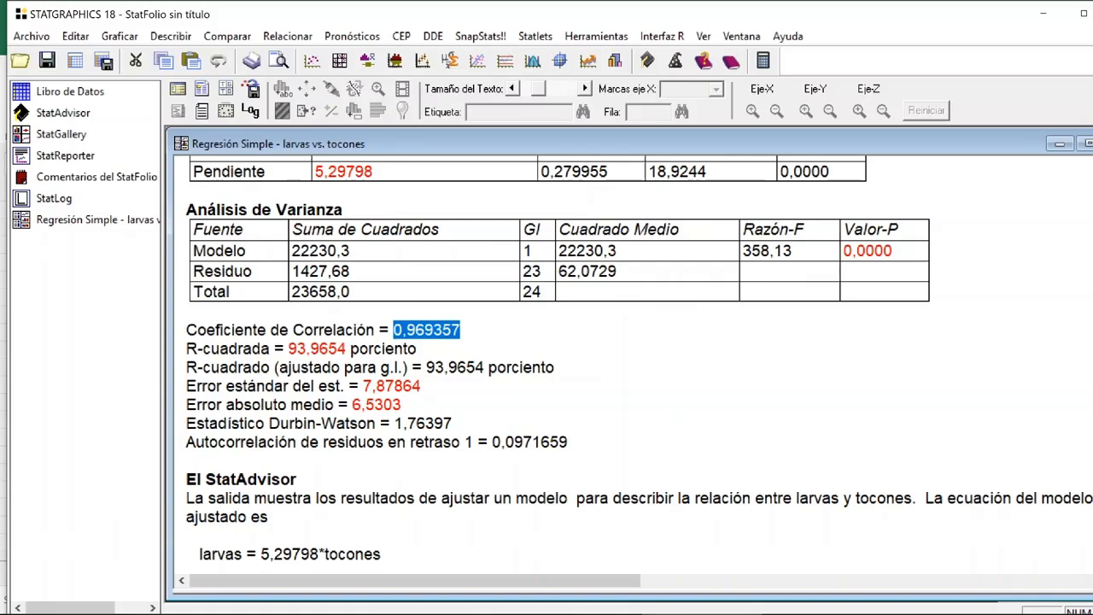
left_click_drag(349, 348, 289, 349)
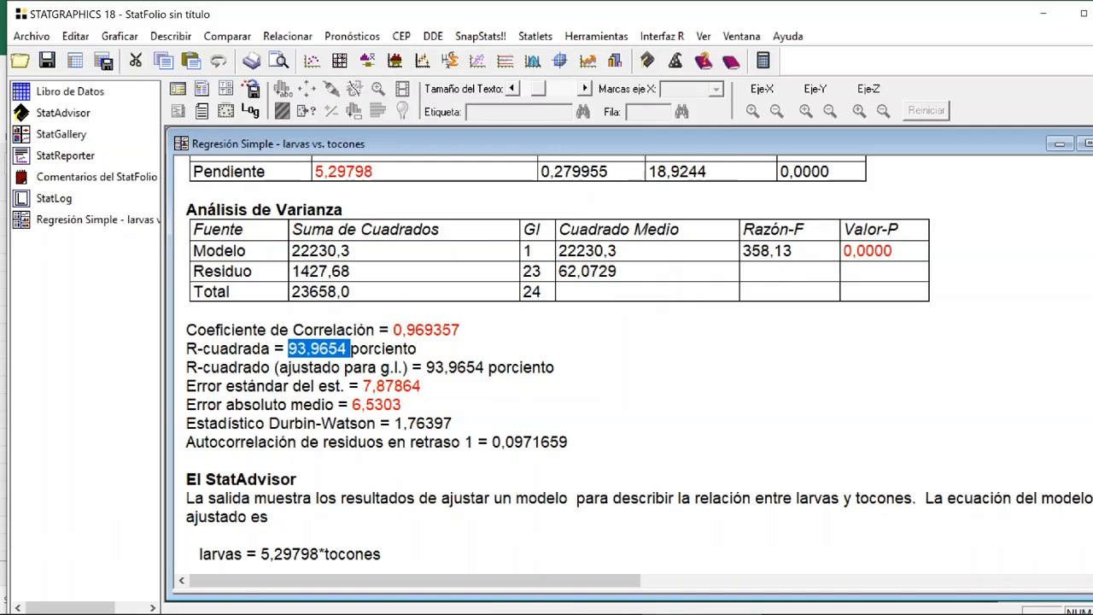
double_click(567, 378)
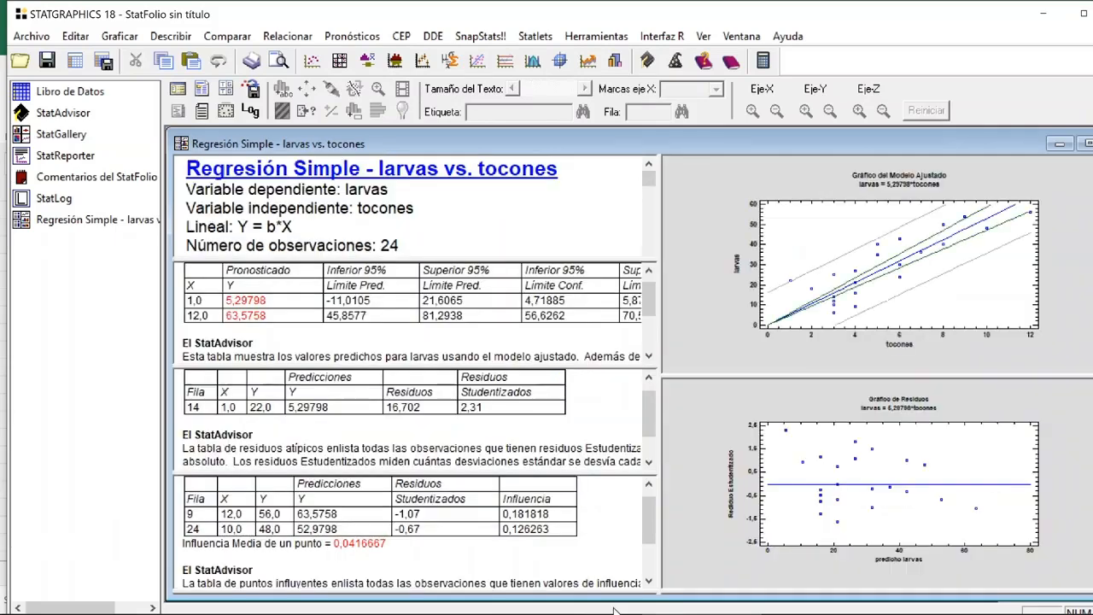
- Enlarge the fitted model plot to examine its line and limits, and return to the view of all results
scroll(410, 311, "up", 1)
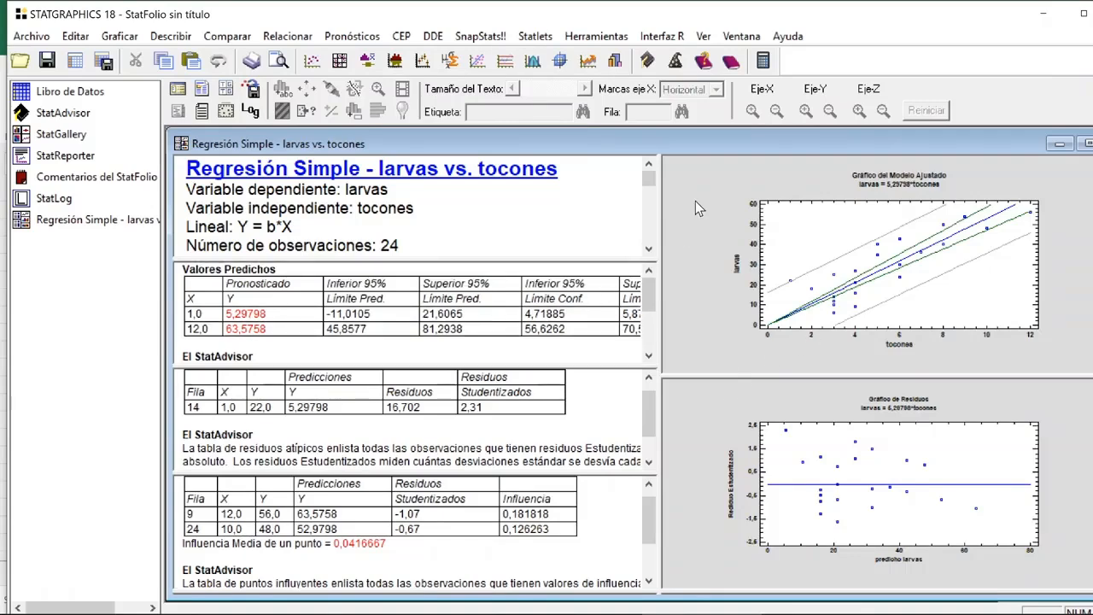
double_click(695, 201)
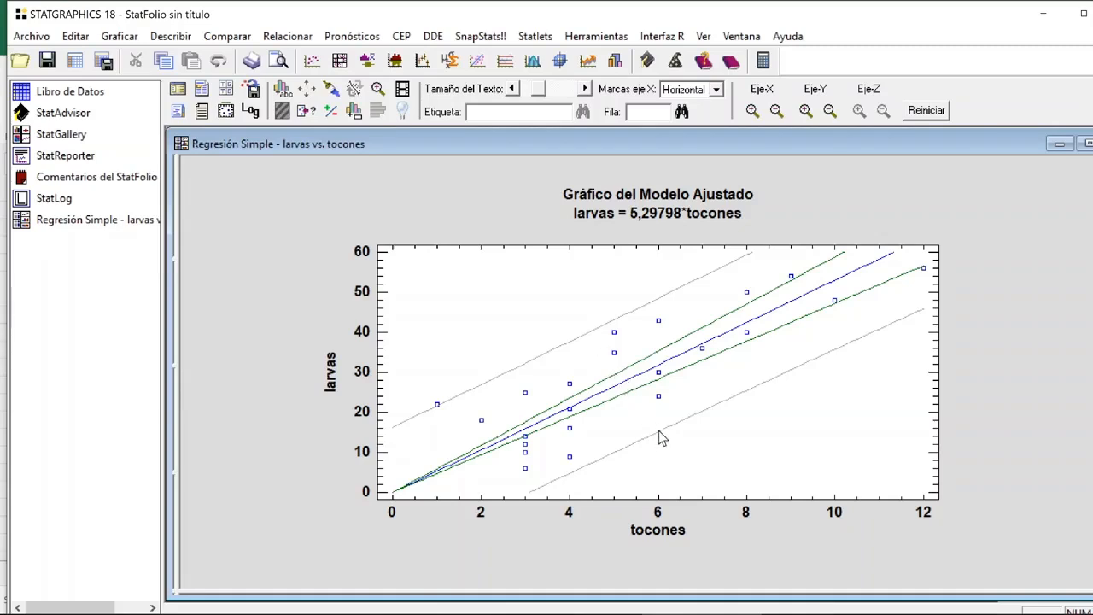
double_click(962, 242)
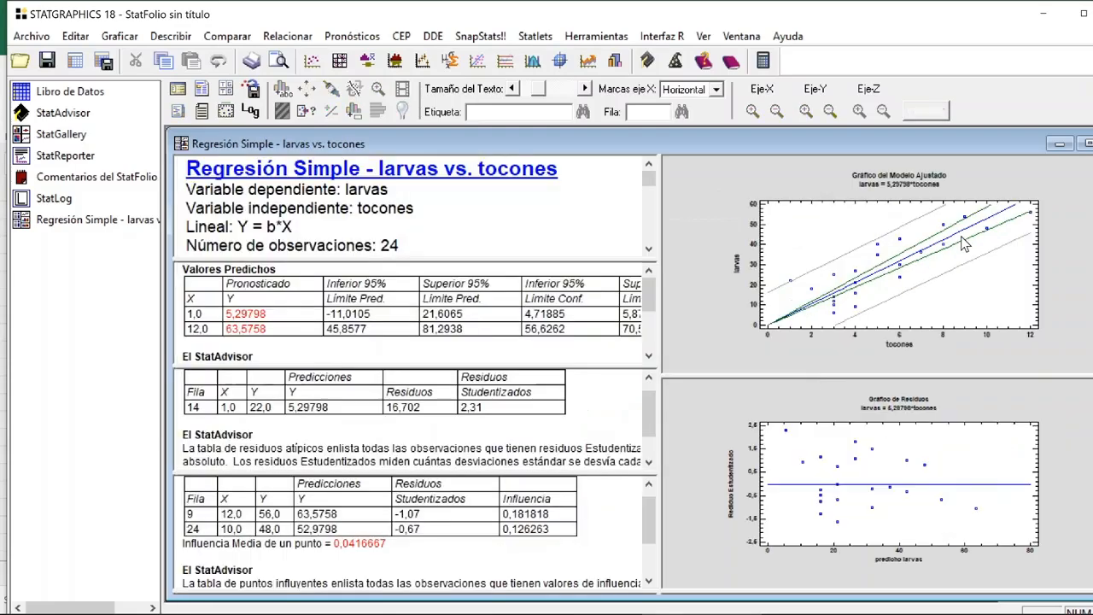
- Enlarge the predicted values table, add a forecast at X = 6 and set the confidence level to 97,5%
double_click(409, 314)
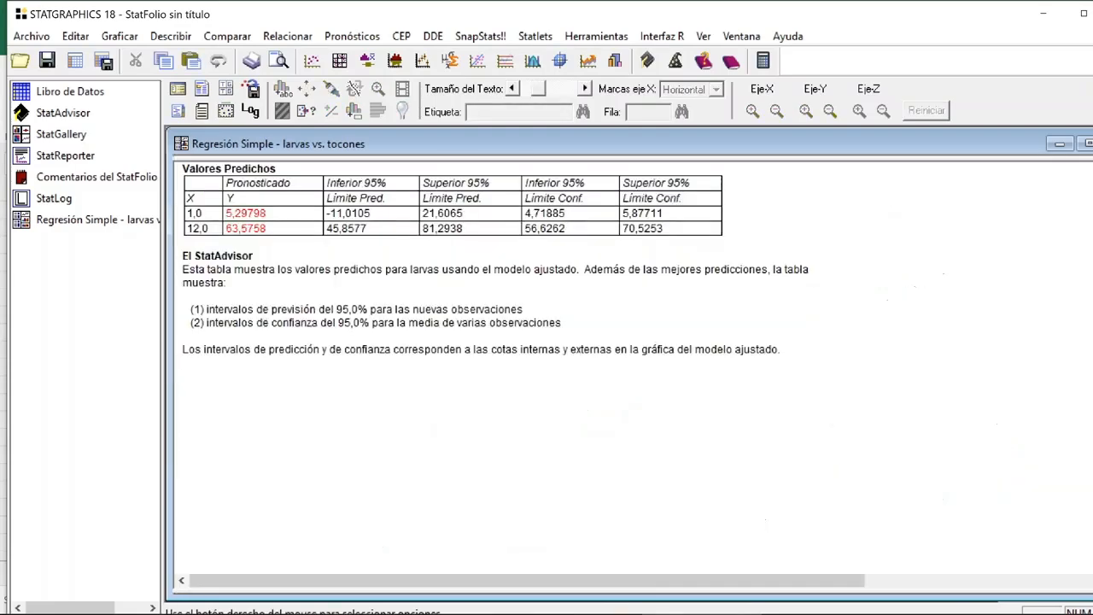
scroll(408, 314, "up", 4)
scroll(288, 213, "up", 1)
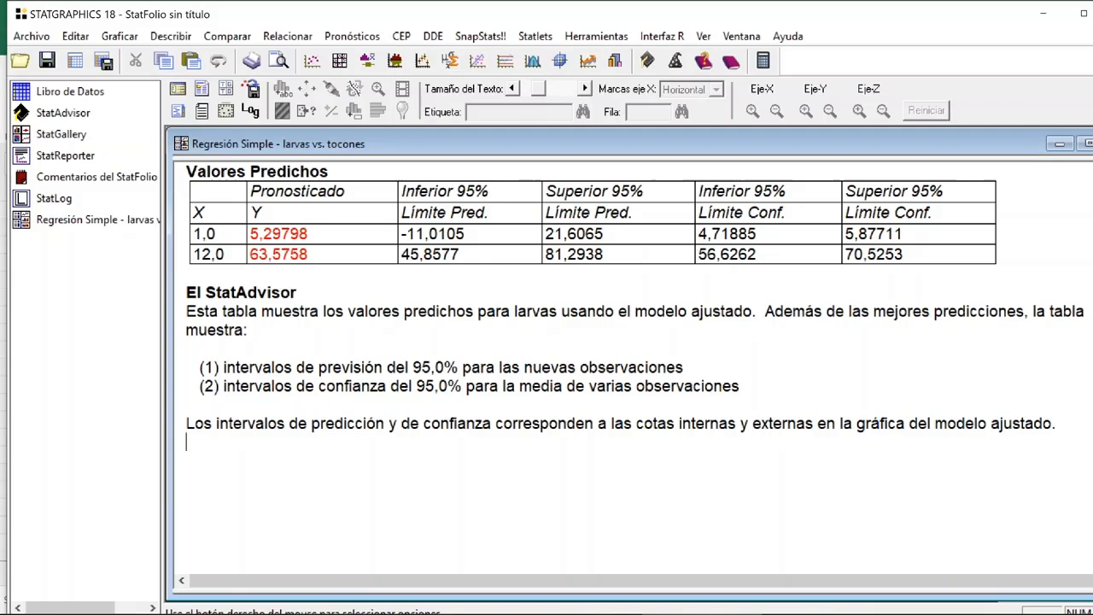
right_click(431, 278)
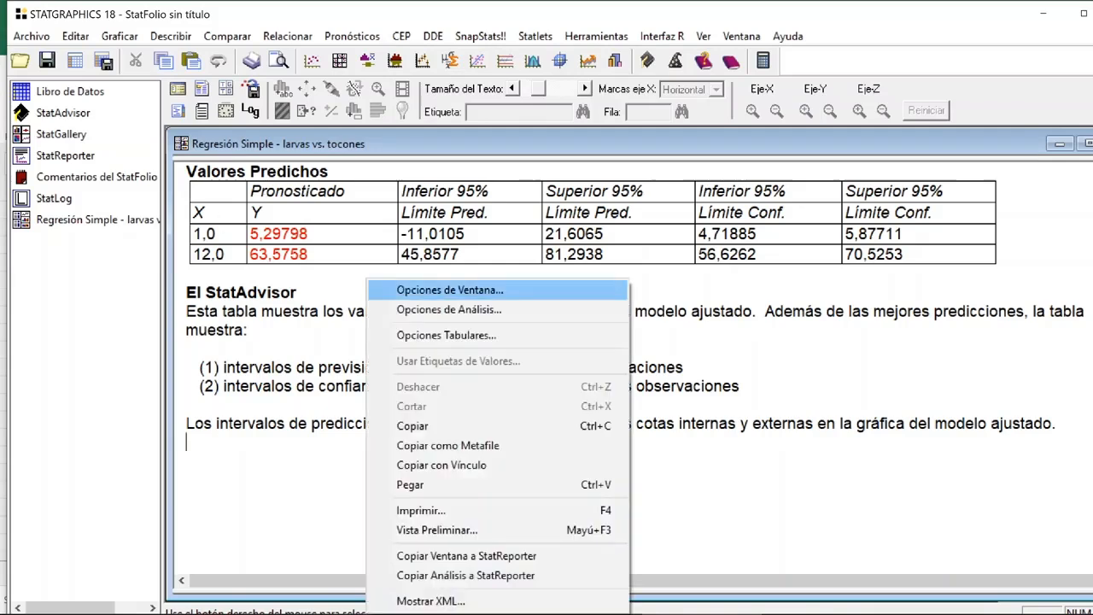
left_click(501, 288)
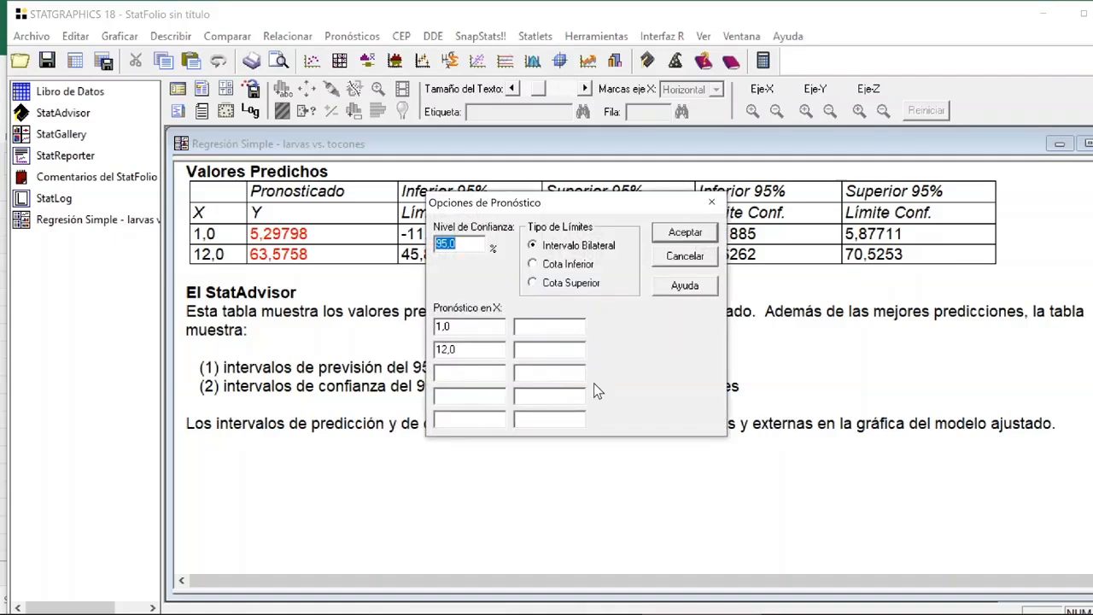
left_click(469, 373)
type("6")
left_click_drag(458, 244, 435, 244)
type("97,5")
left_click(688, 233)
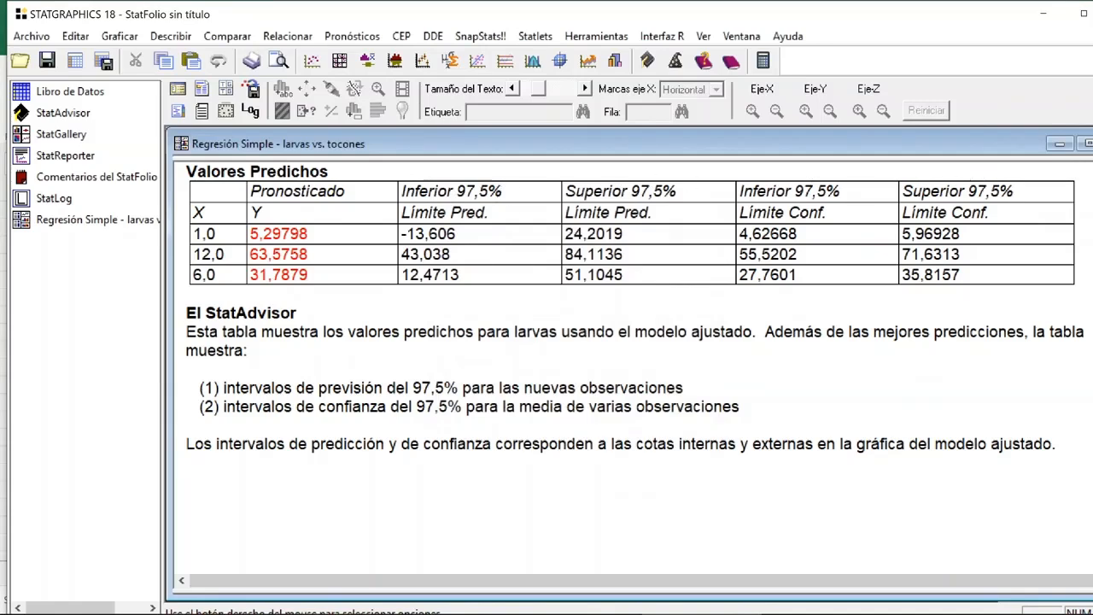
- Examine the forecast at X = 6 with its prediction and confidence limits, and restore the view of all results
triple_click(476, 215)
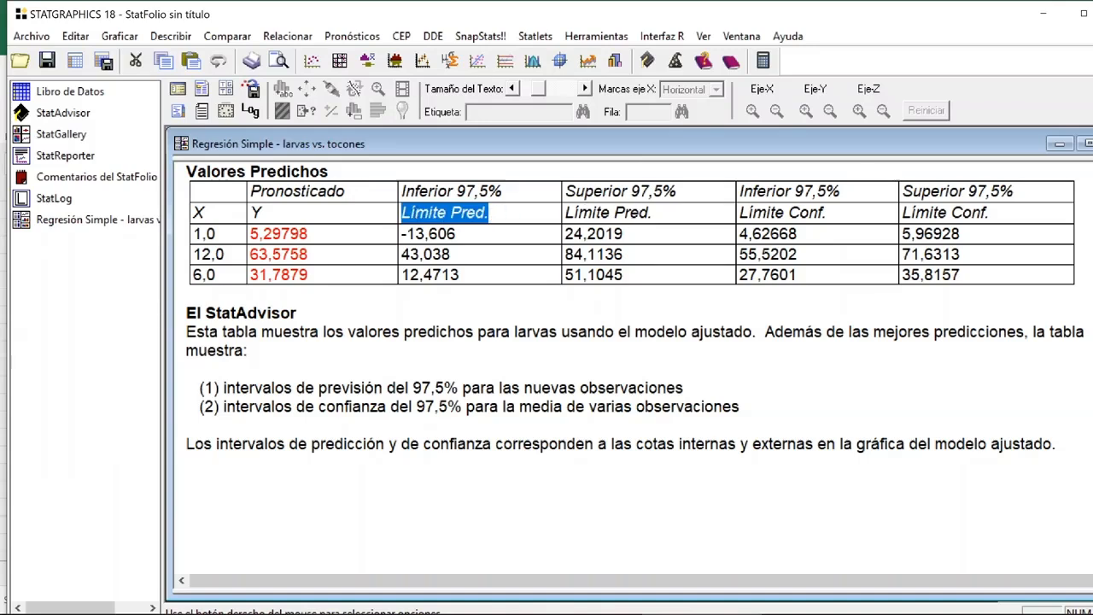
left_click_drag(995, 213, 902, 213)
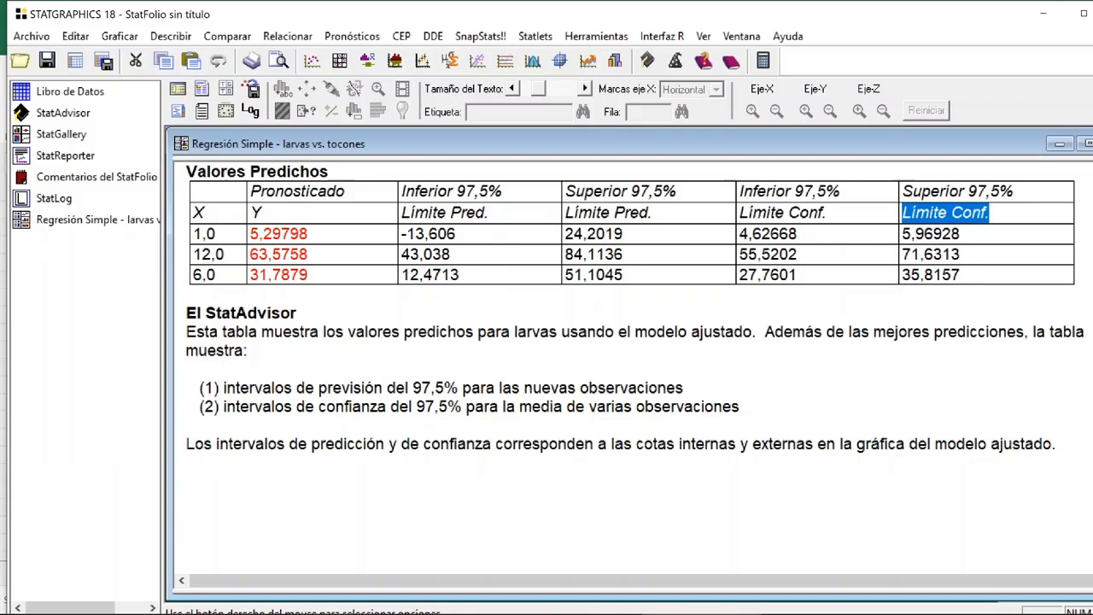
left_click(215, 275)
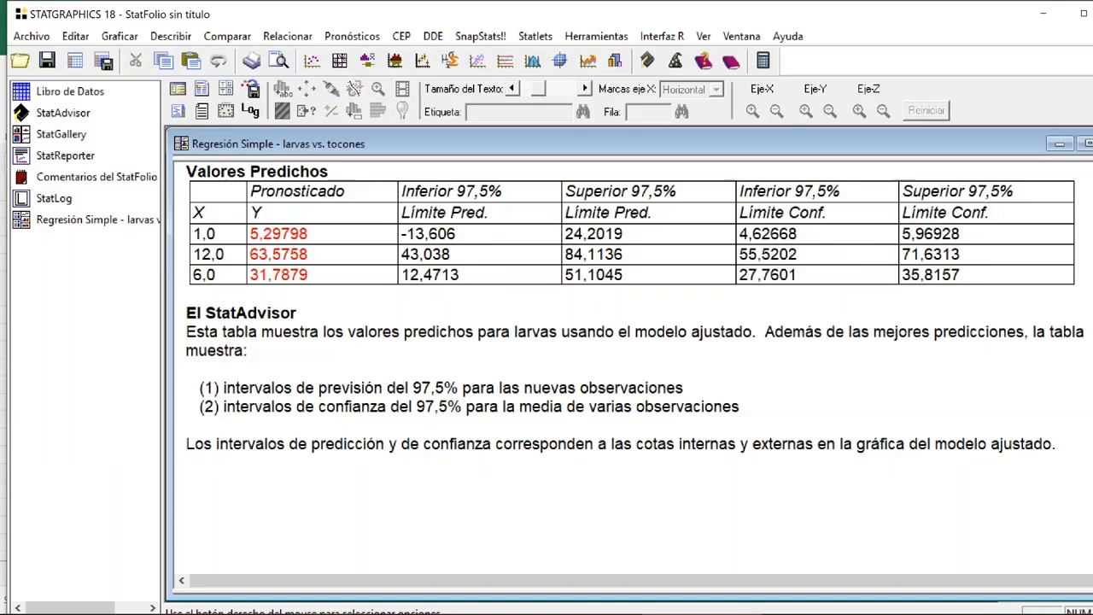
left_click(309, 274)
left_click(460, 275)
left_click(624, 275)
left_click(798, 275)
left_click(960, 275)
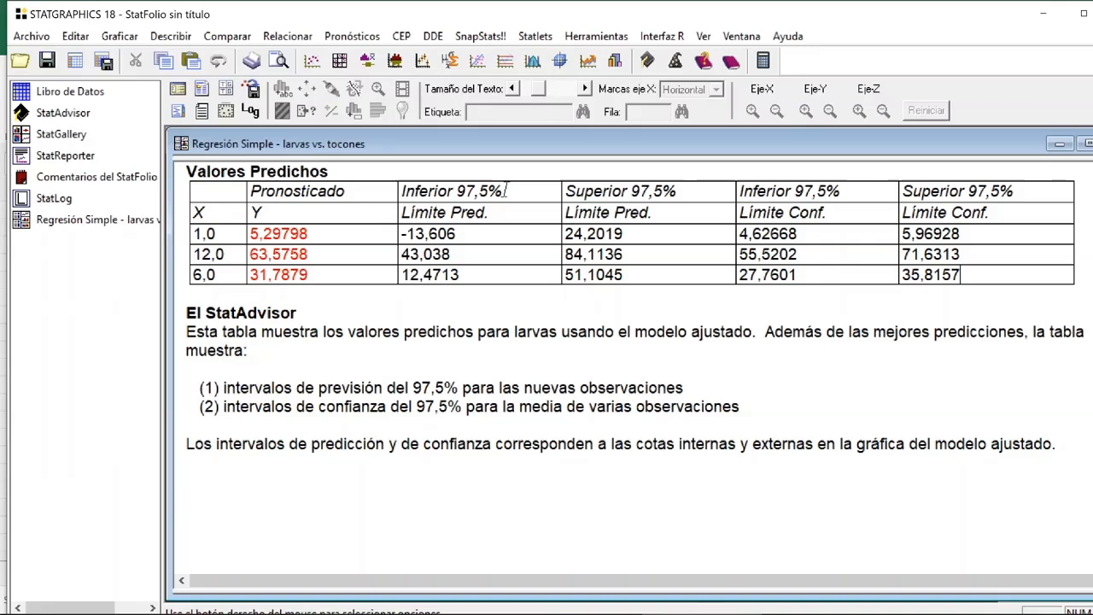
left_click_drag(503, 192, 457, 191)
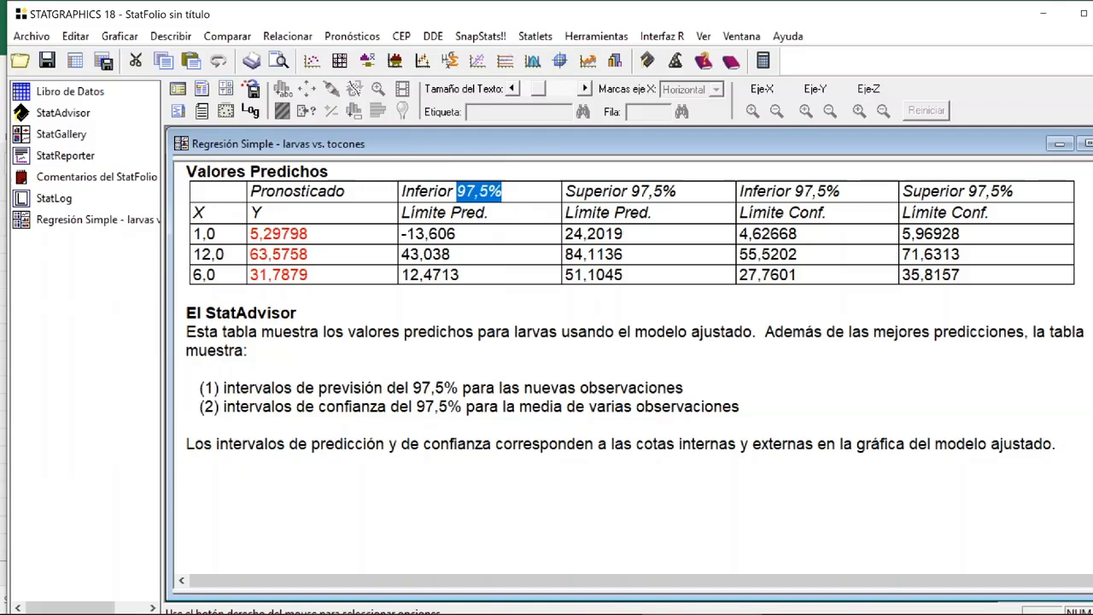
double_click(475, 302)
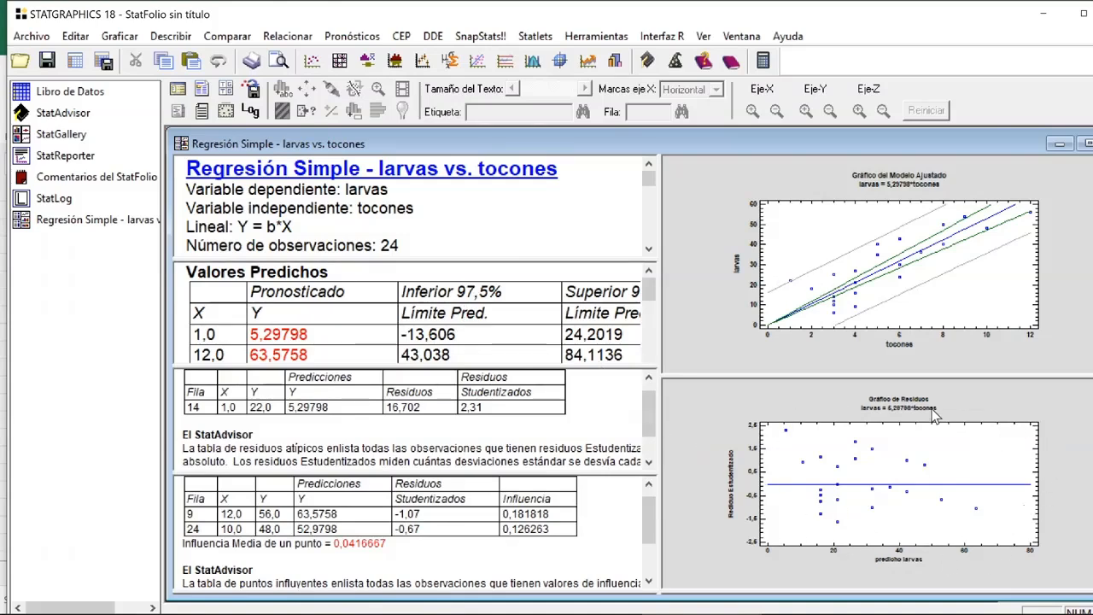
- Enlarge the residual plot, identify the point with the highest studentized residual, and return to the view of all results
double_click(712, 464)
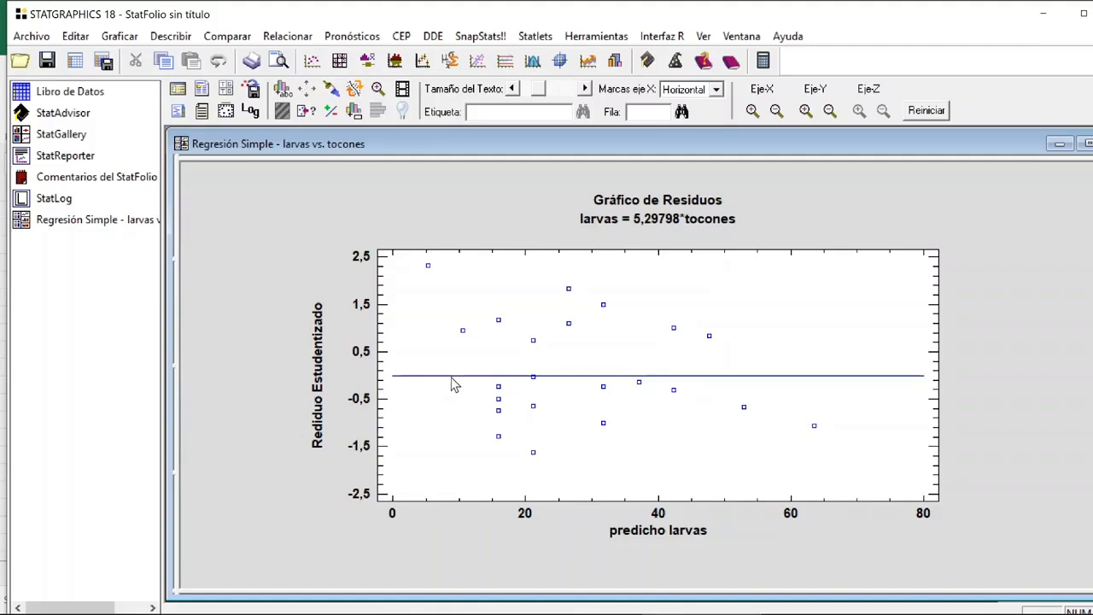
left_click(429, 266)
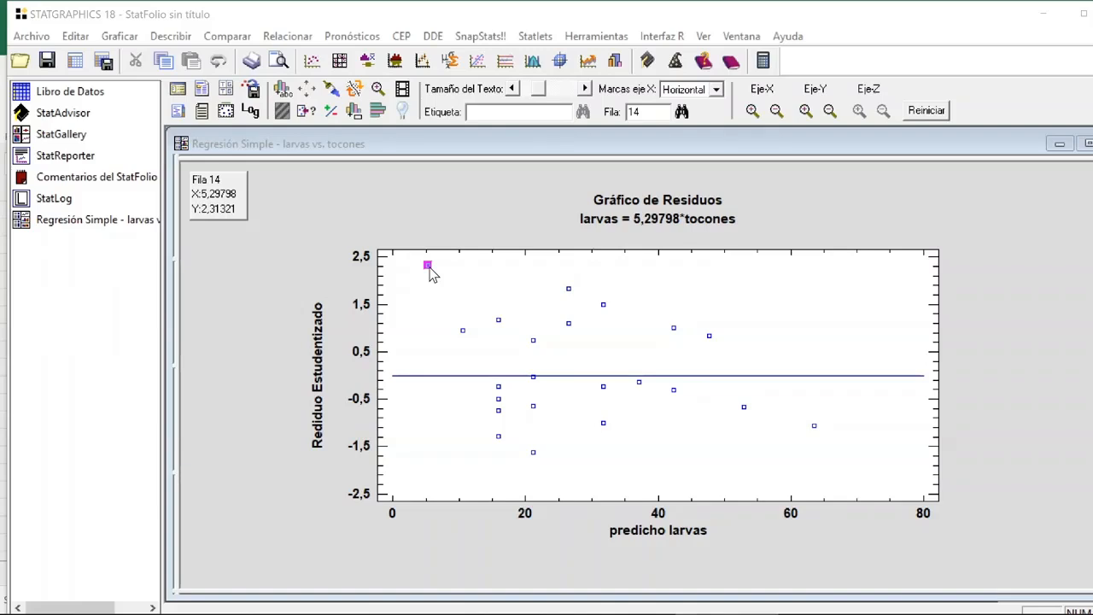
left_click(434, 309)
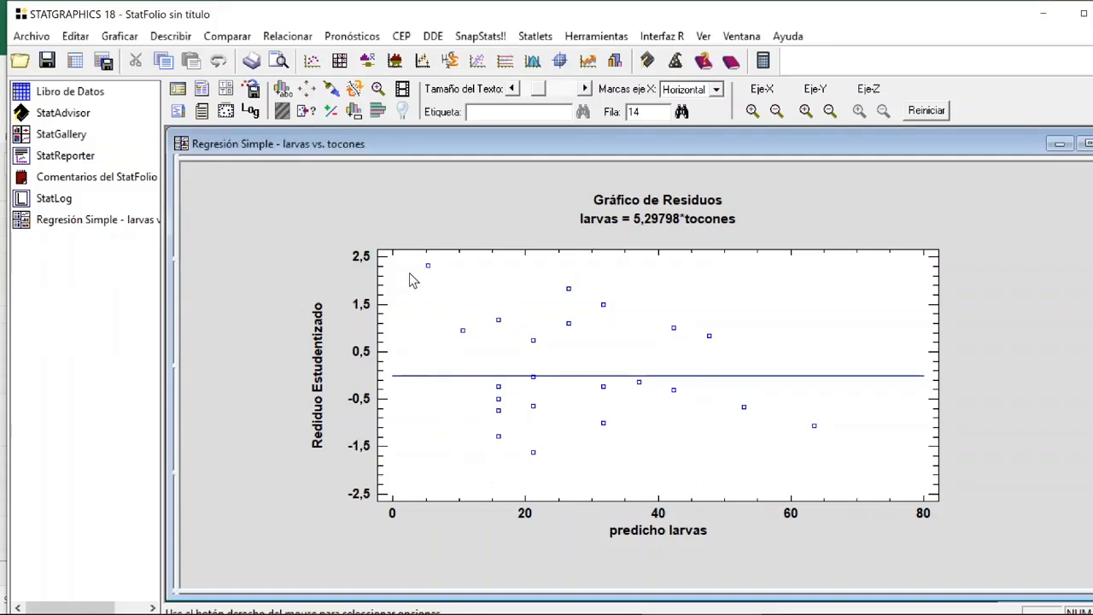
double_click(481, 215)
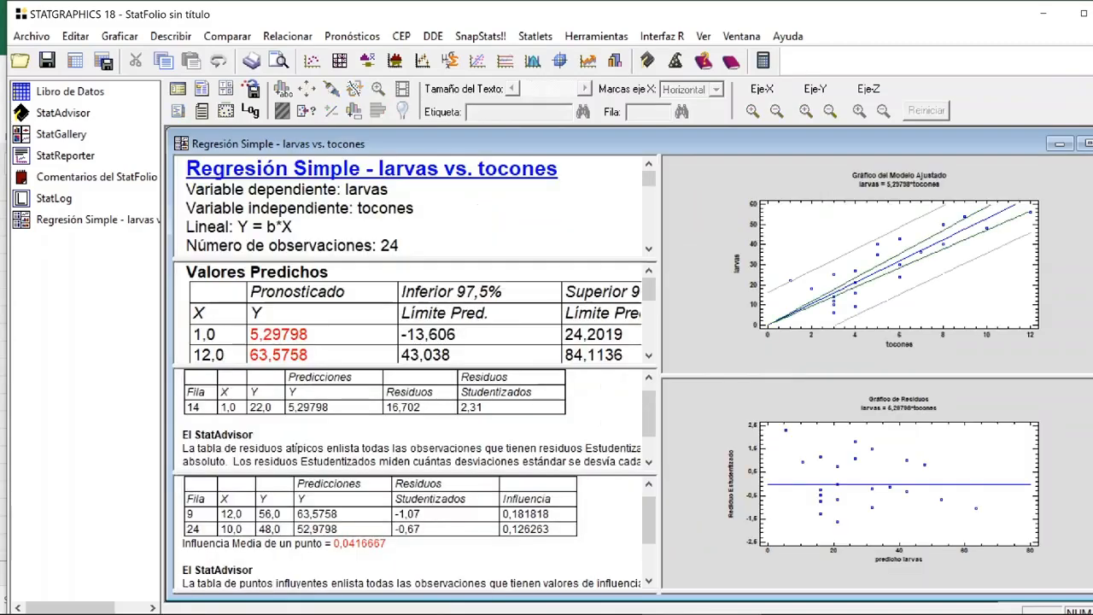
- Enlarge the atypical residuals table and examine the listed row, its residual and its studentized residual
left_click(183, 422)
double_click(410, 422)
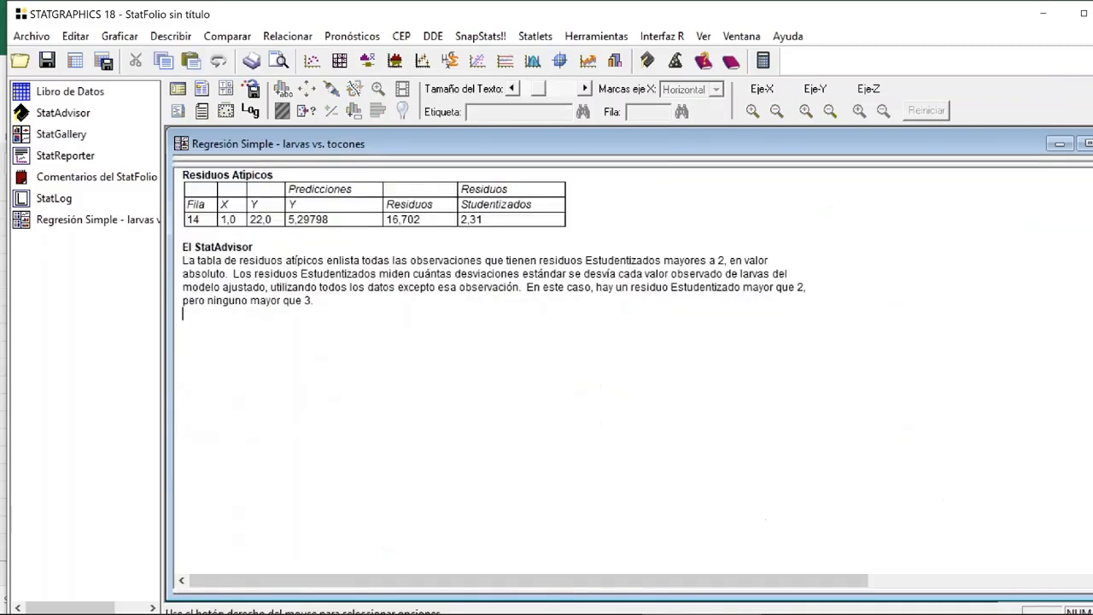
scroll(410, 273, "up", 5)
left_click(212, 241)
left_click_drag(212, 240, 193, 240)
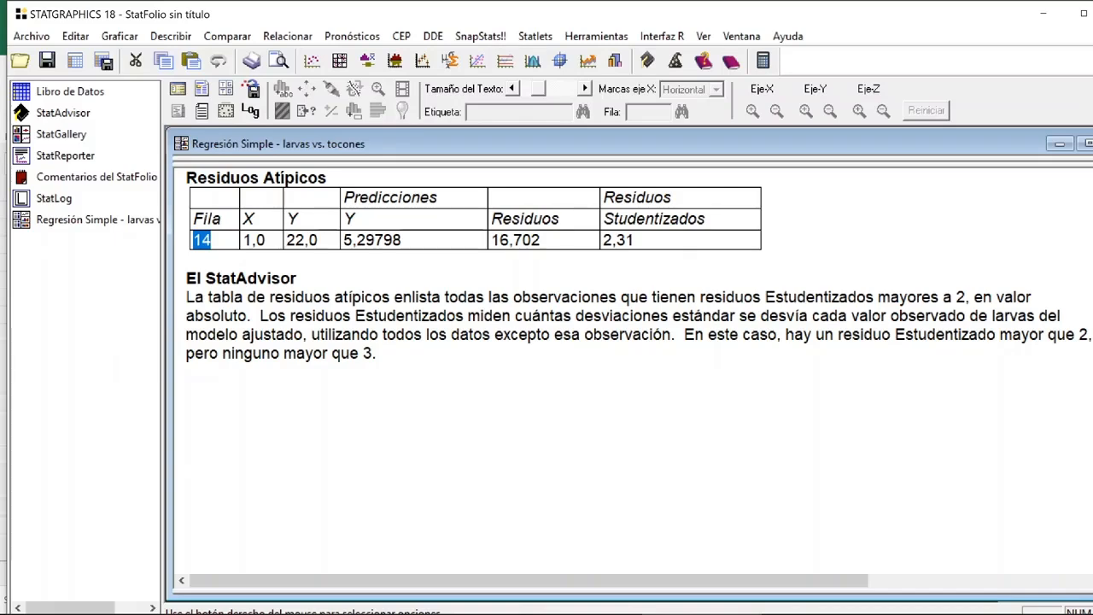
left_click(542, 240)
left_click_drag(542, 240, 490, 241)
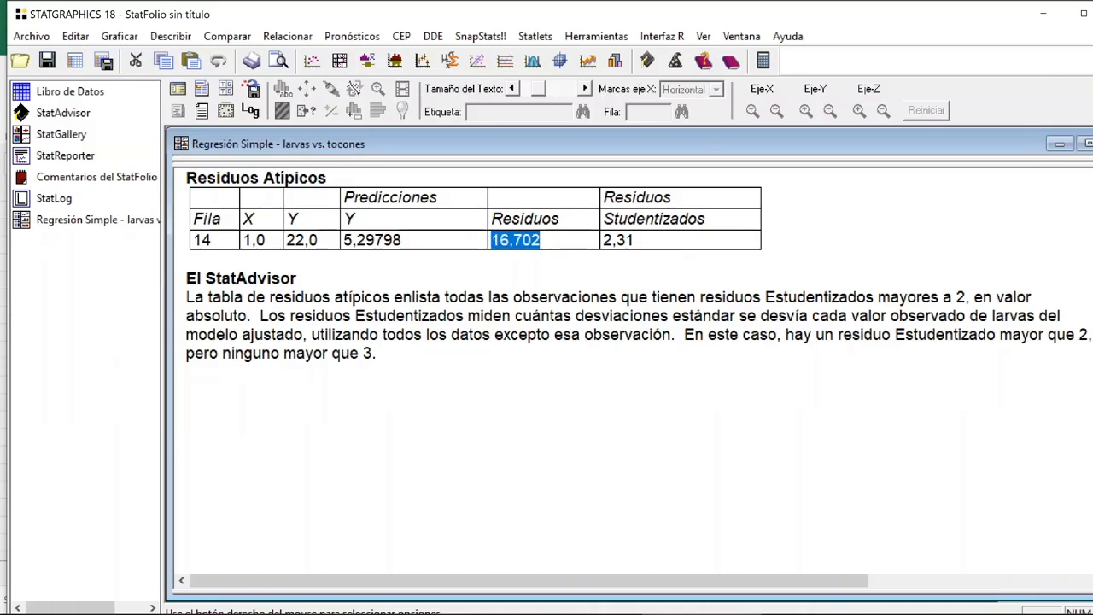
left_click(634, 240)
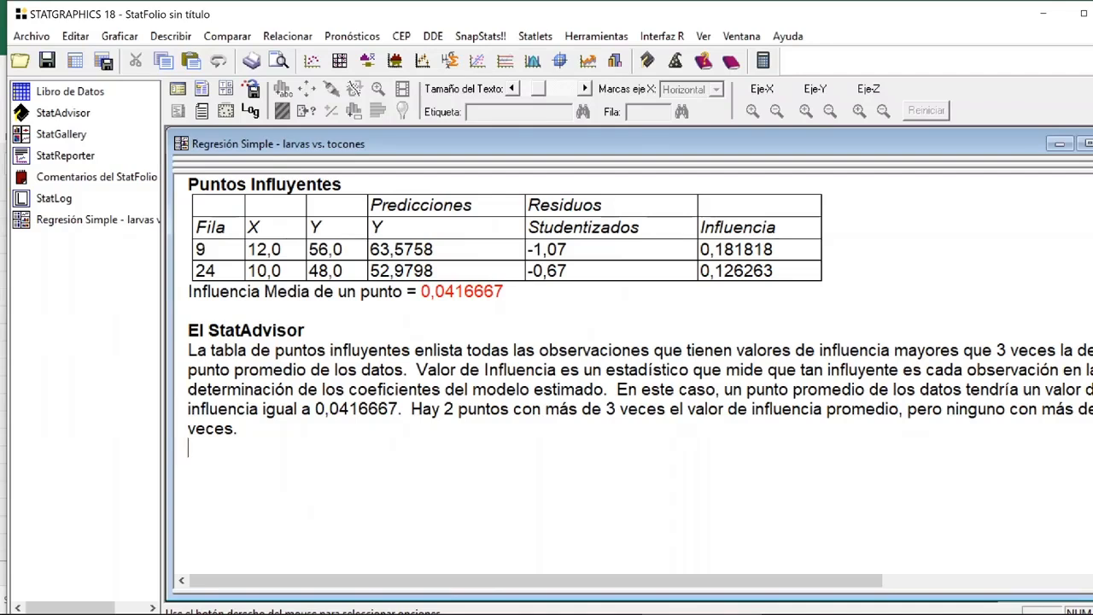
- Compare the influence values of the points in the influential points table with the mean influence of a point
left_click_drag(504, 291, 421, 291)
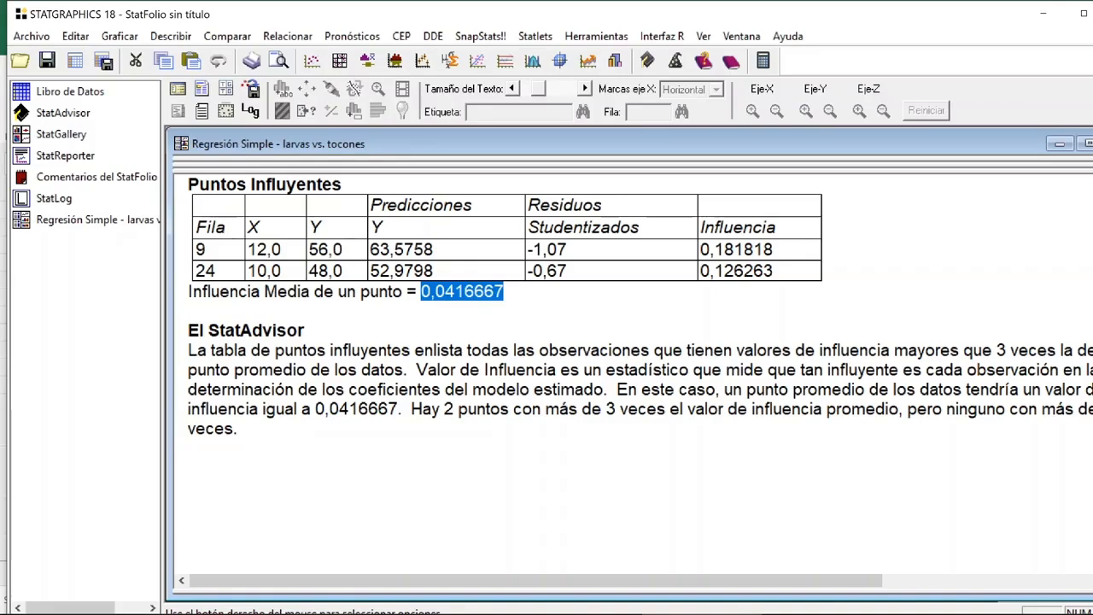
left_click(775, 249)
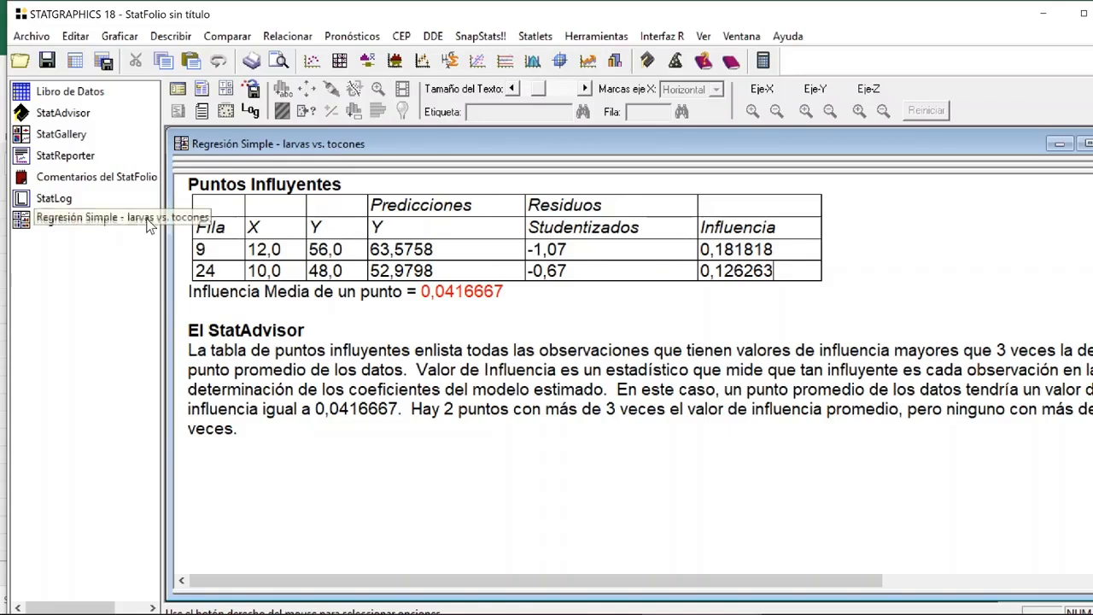
left_click(216, 271)
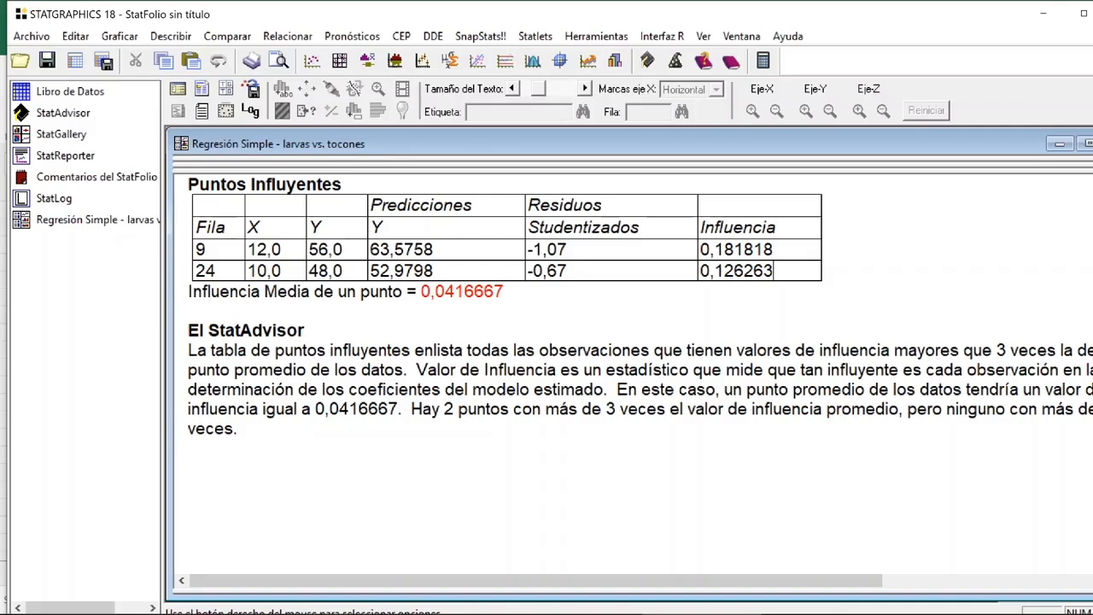
left_click_drag(504, 292, 420, 291)
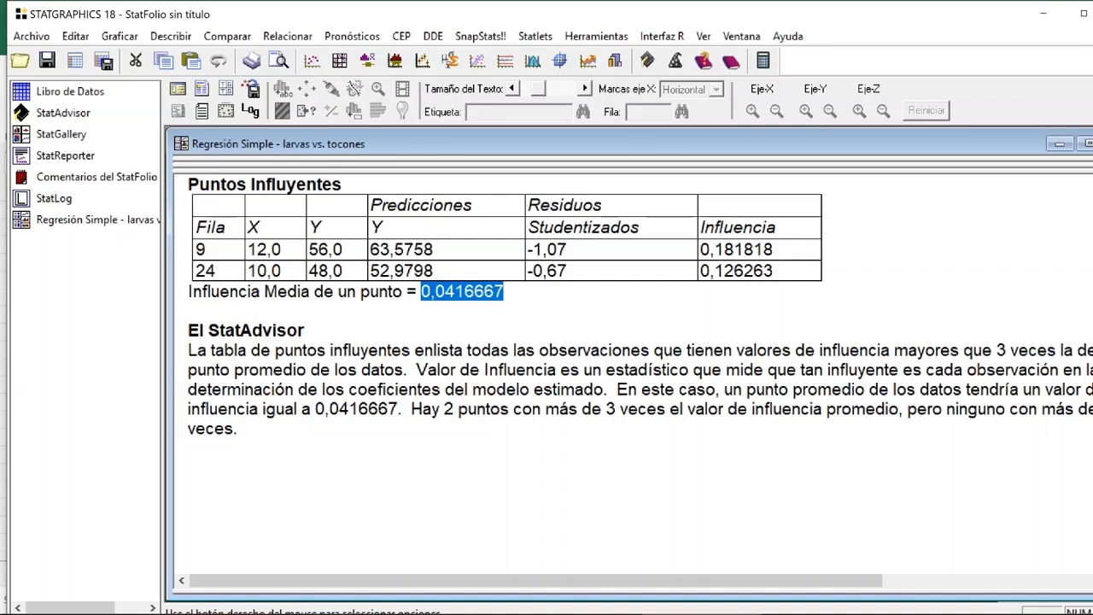
left_click(823, 270)
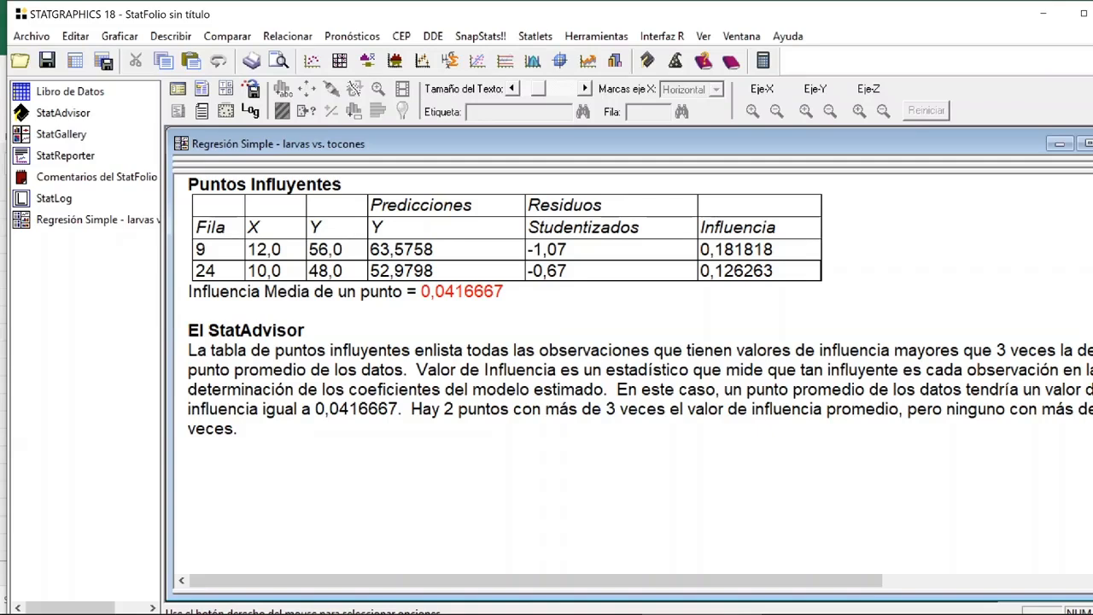
- Identify the points at tocones 1 and 12 on the enlarged fitted model plot, and recheck the influential points table
double_click(929, 309)
double_click(1051, 283)
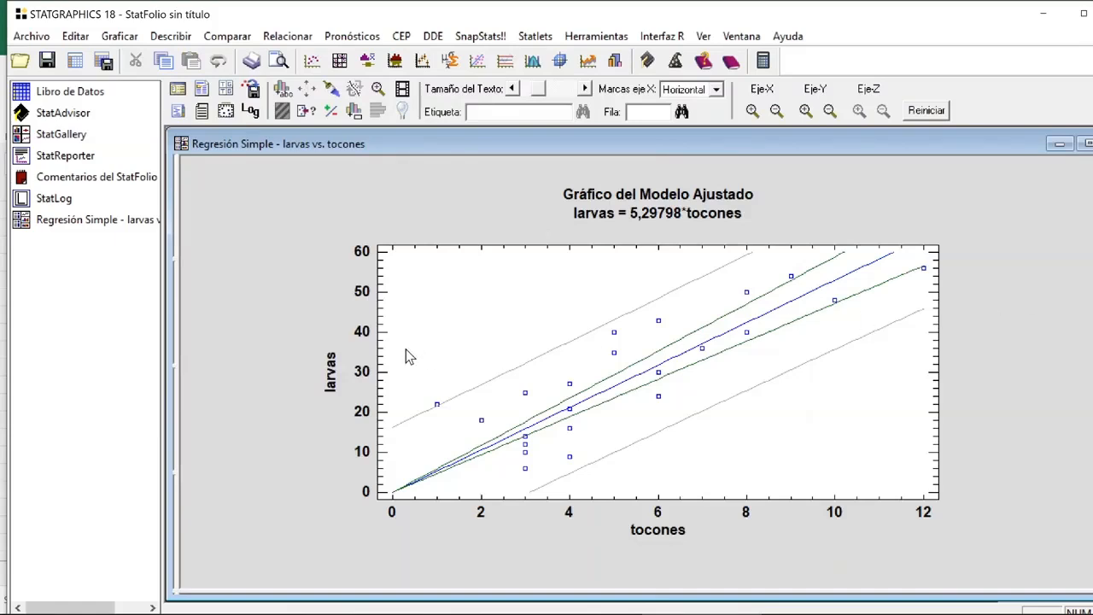
left_click(437, 405)
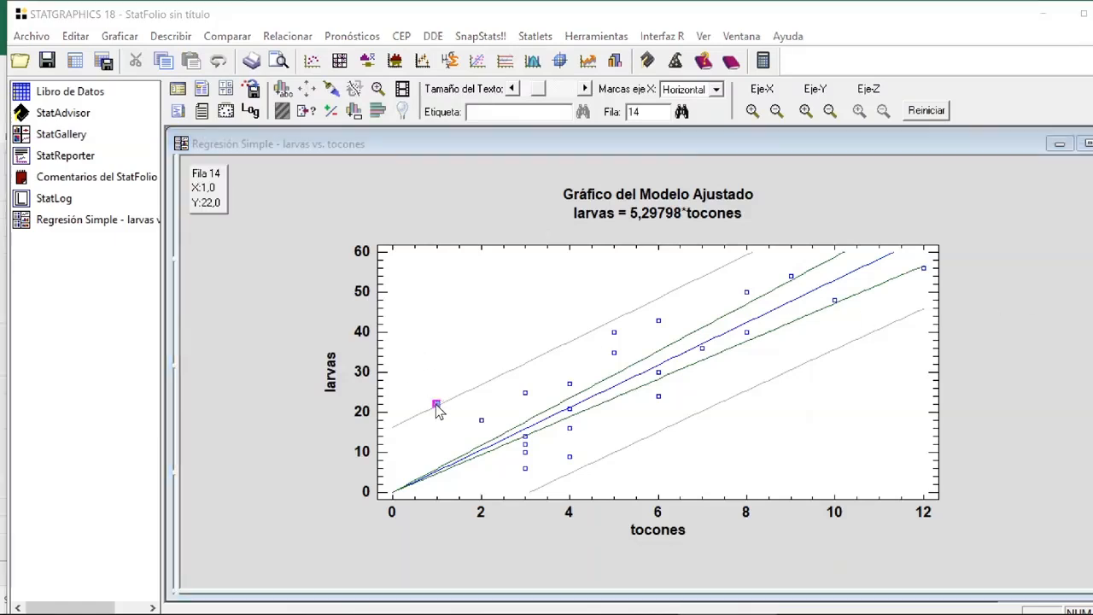
left_click(924, 269)
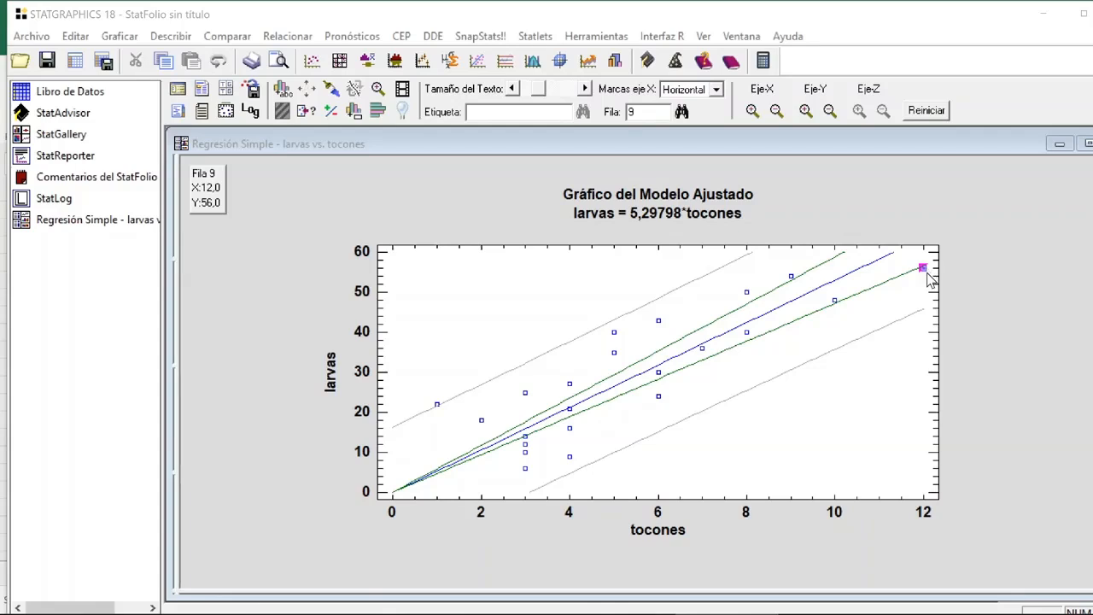
left_click(929, 278)
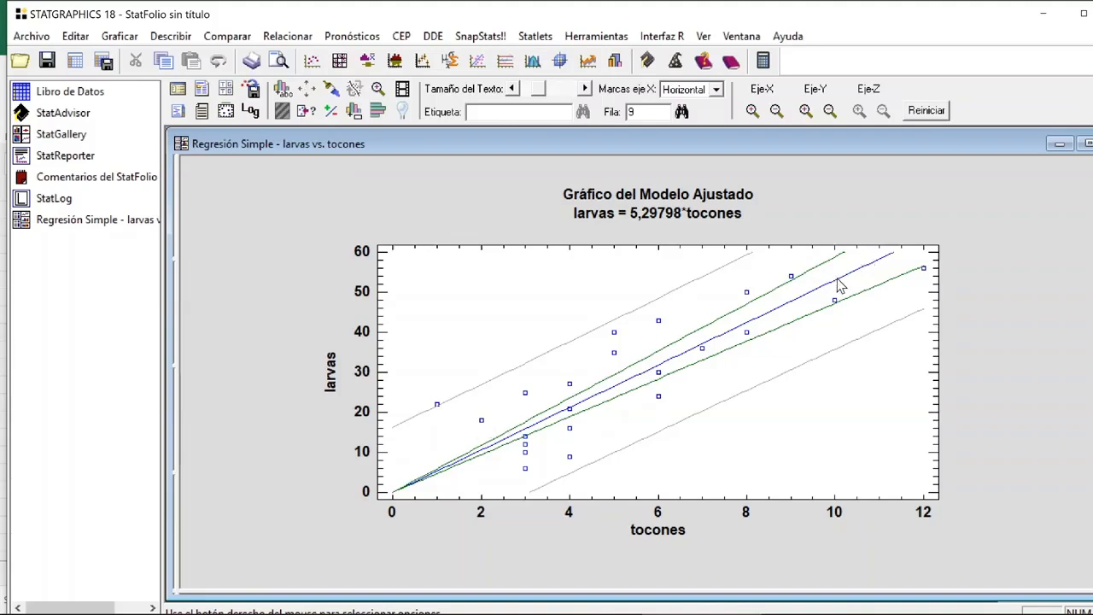
double_click(1065, 276)
double_click(495, 513)
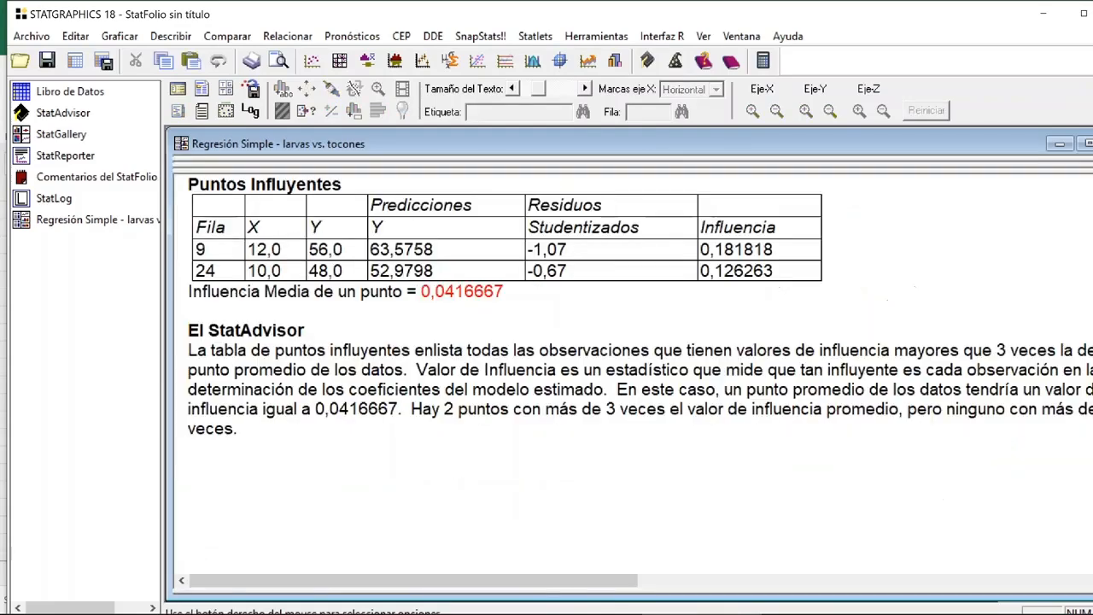
double_click(604, 368)
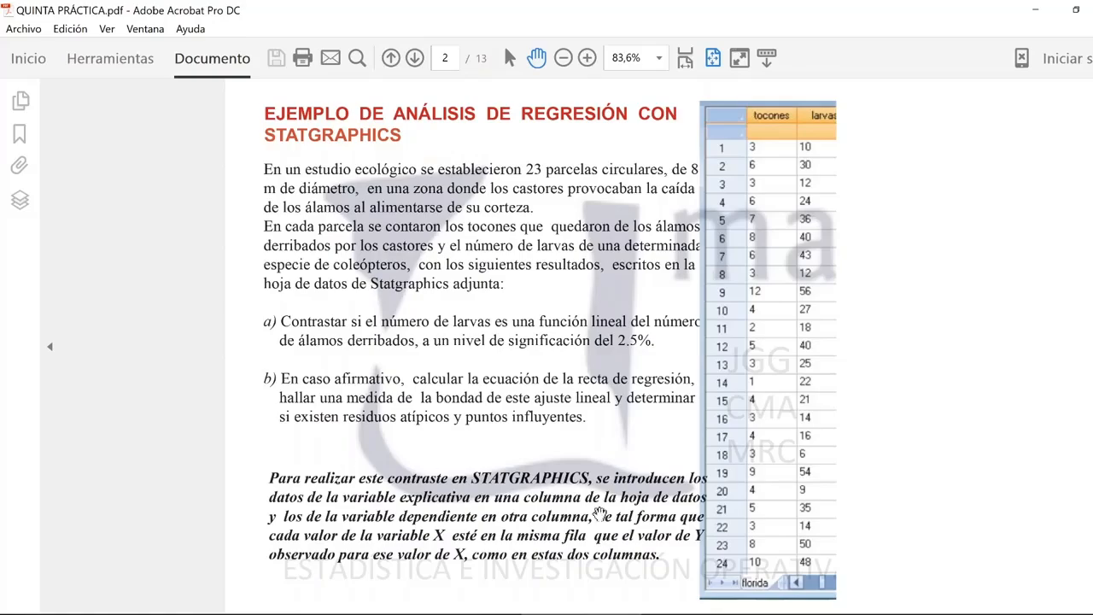
- Switch back to STATGRAPHICS, review the predicted values table and enlarge the analysis summary to check the R-squared value
key("alt+Tab")
double_click(460, 339)
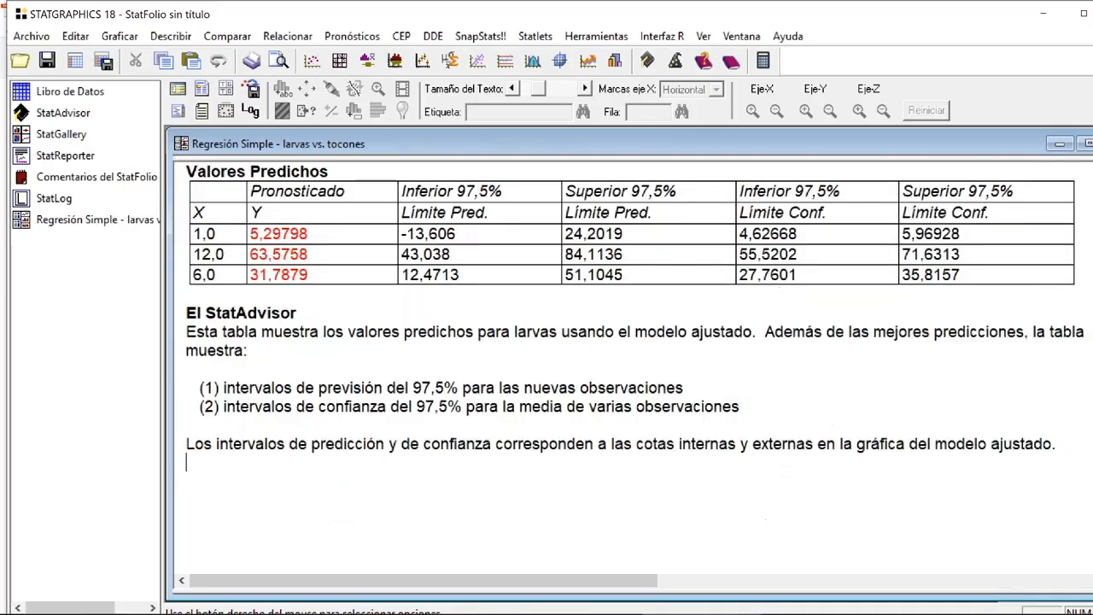
double_click(460, 362)
double_click(371, 209)
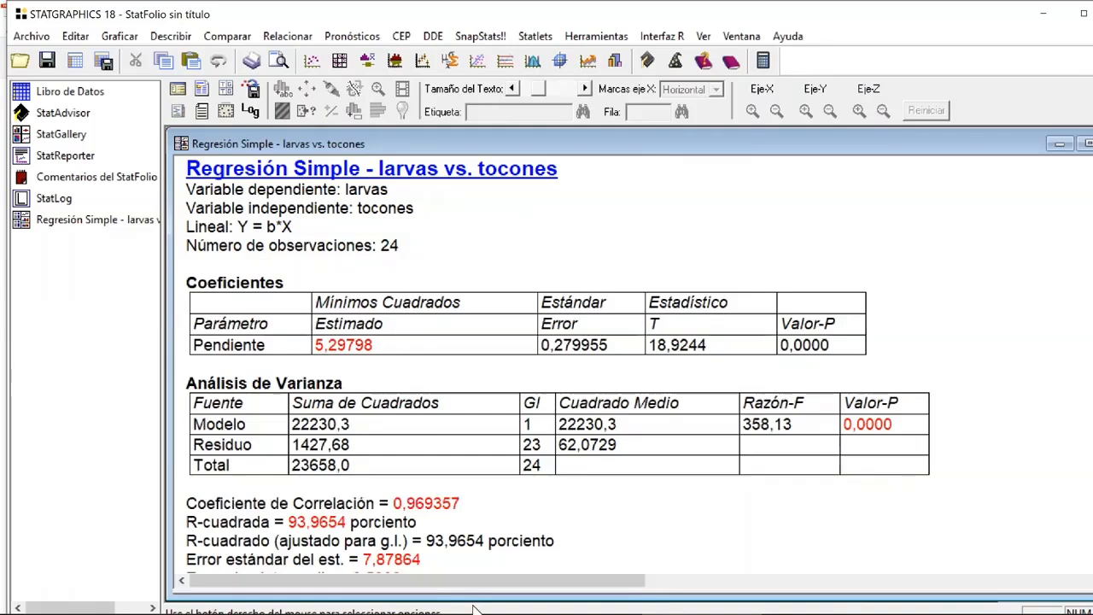
left_click(417, 523)
mouse_move(522, 614)
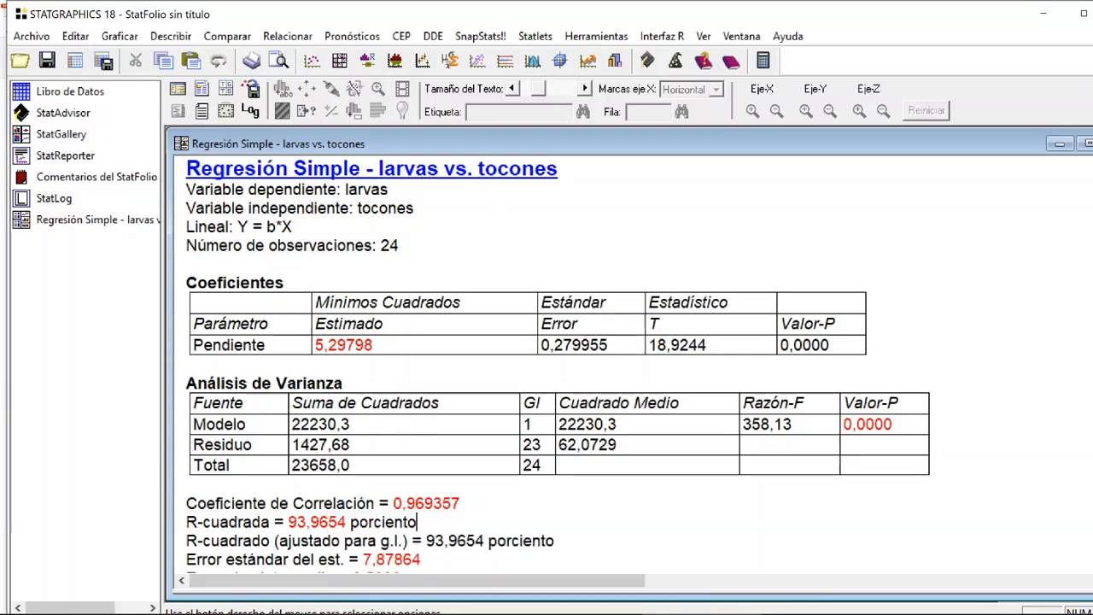
- Switch to QUINTA PRÁCTICA.pdf and review the larvas regression example through to the temperature and colonies example on page 7
left_click(612, 612)
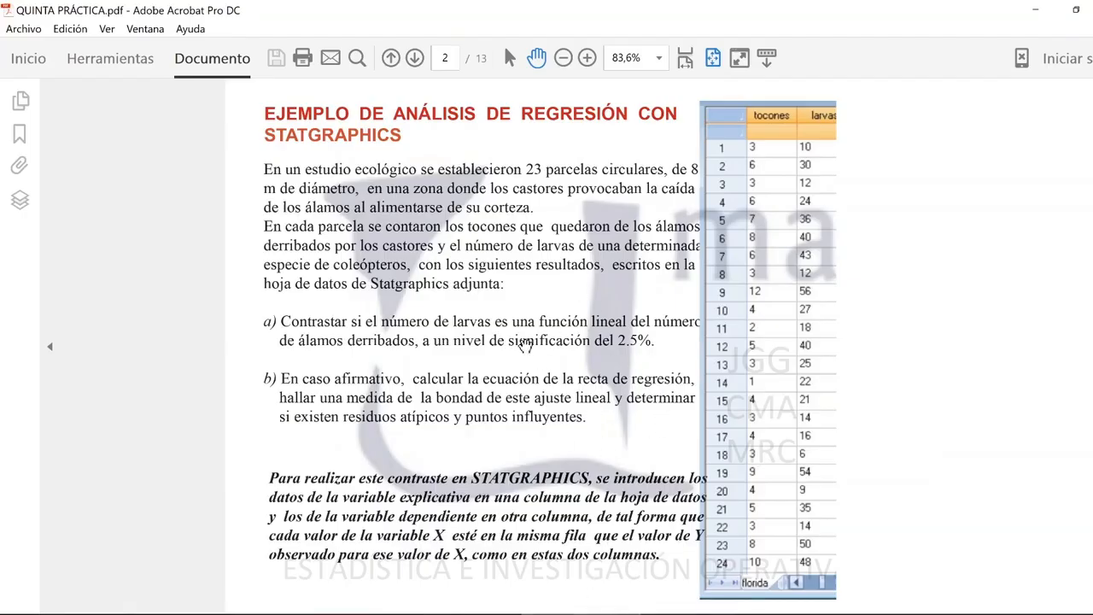
scroll(925, 373, "down", 3)
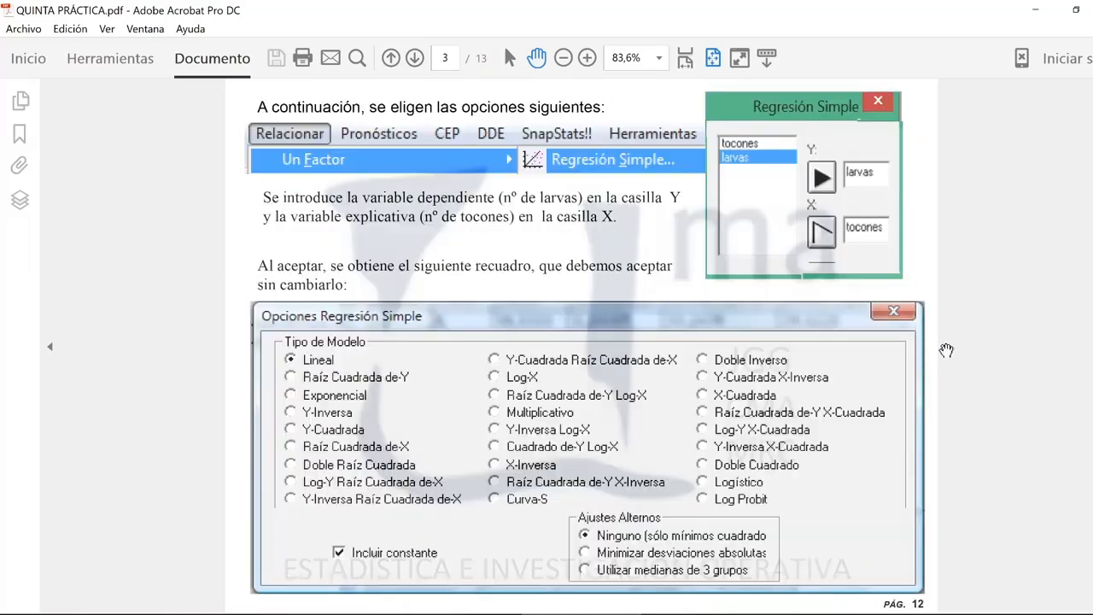
scroll(901, 303, "down", 3)
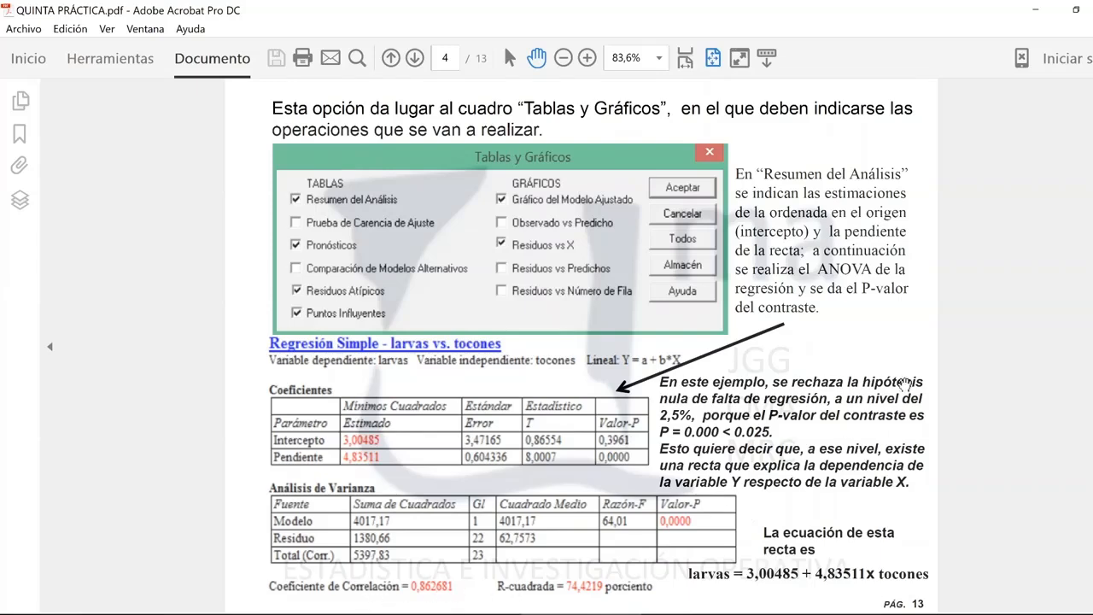
scroll(929, 348, "down", 1)
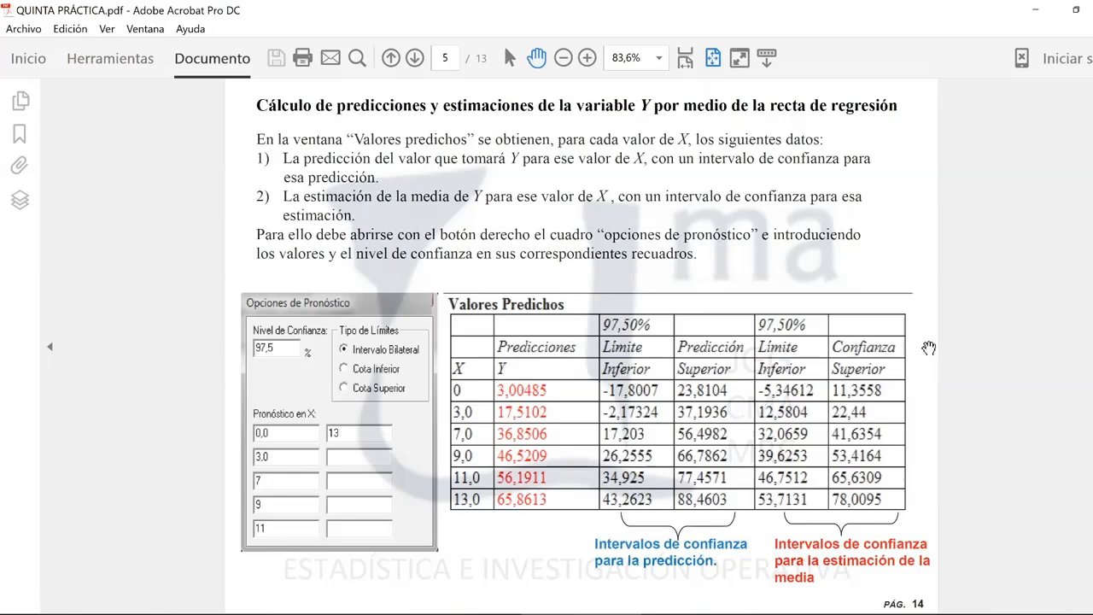
scroll(929, 348, "down", 1)
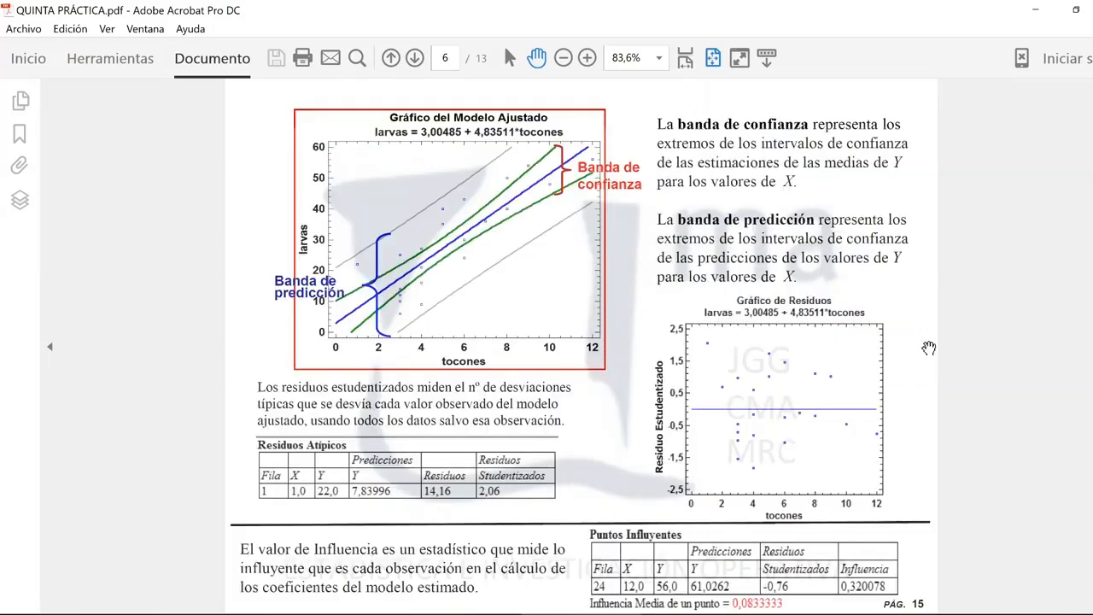
scroll(929, 348, "down", 1)
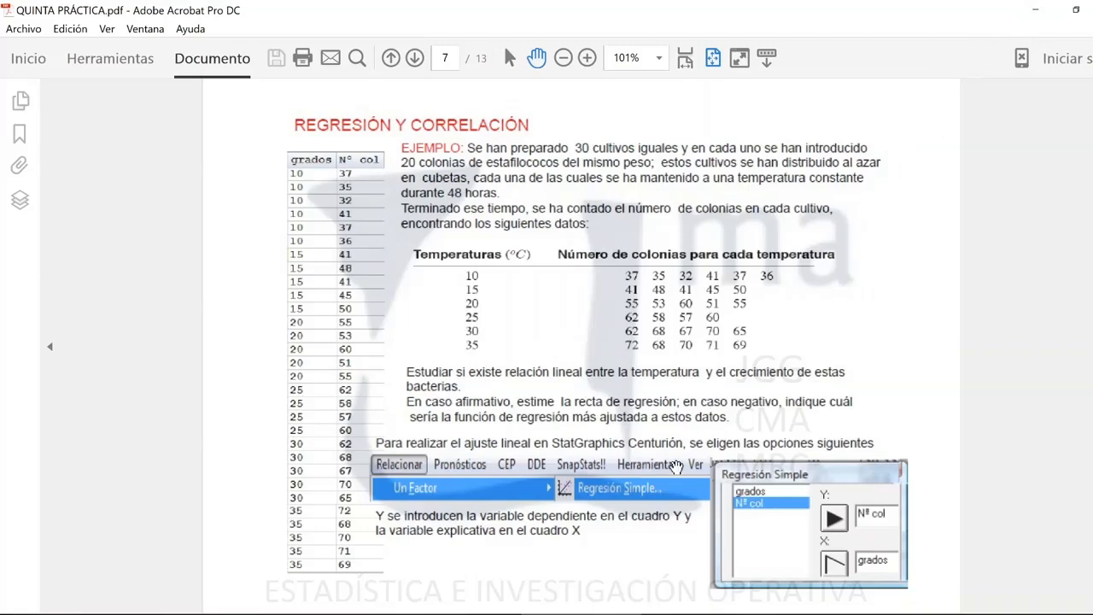
- Switch to the DatosP5 workbook in Excel and copy the grados and colonias values in C2:D31
left_click(589, 613)
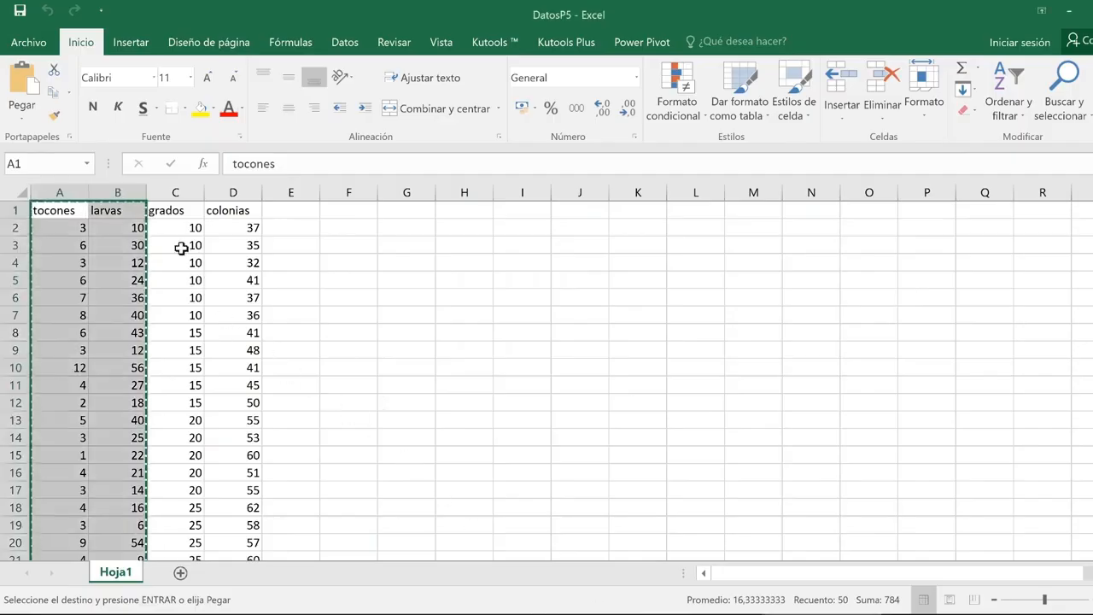
left_click(176, 205)
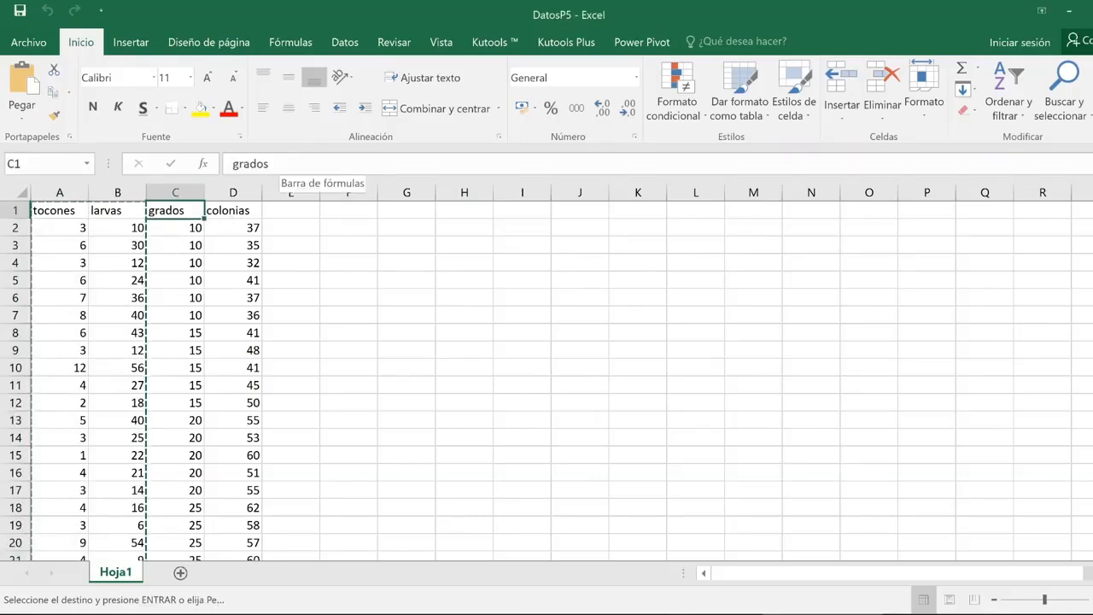
left_click_drag(154, 227, 238, 533)
key("ctrl+c")
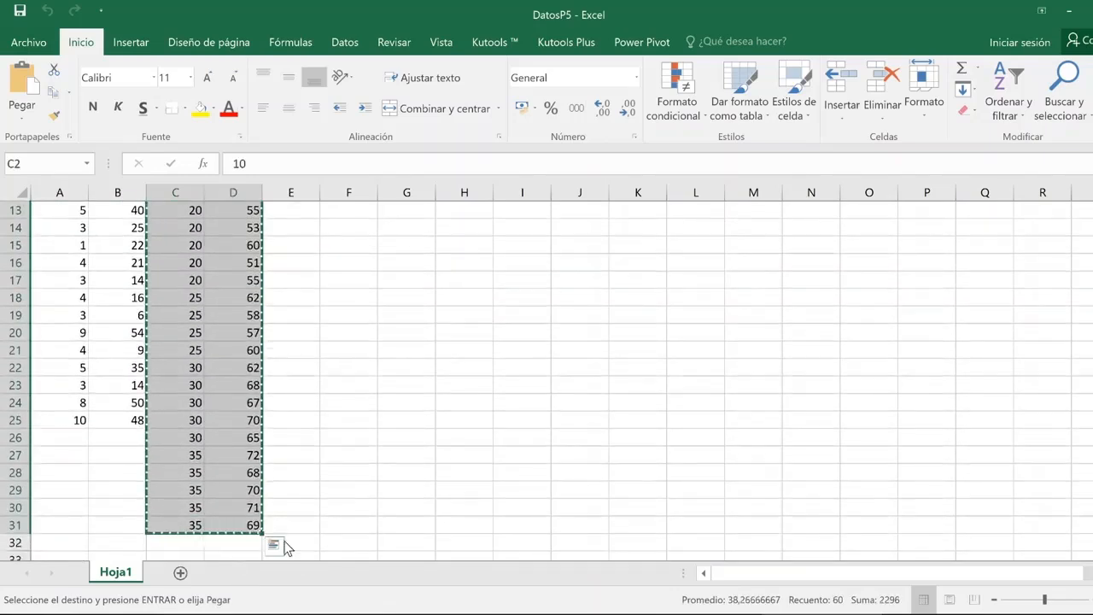
- Switch to the STATGRAPHICS data book and paste the copied values into Col_4 and Col_5 from row 1
left_click(579, 614)
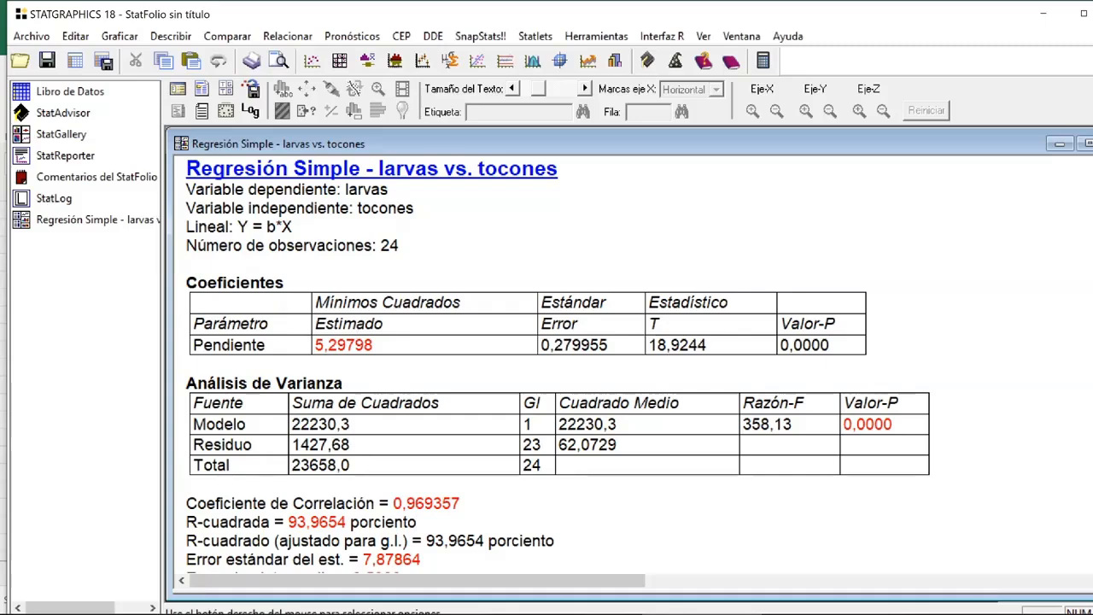
left_click(89, 92)
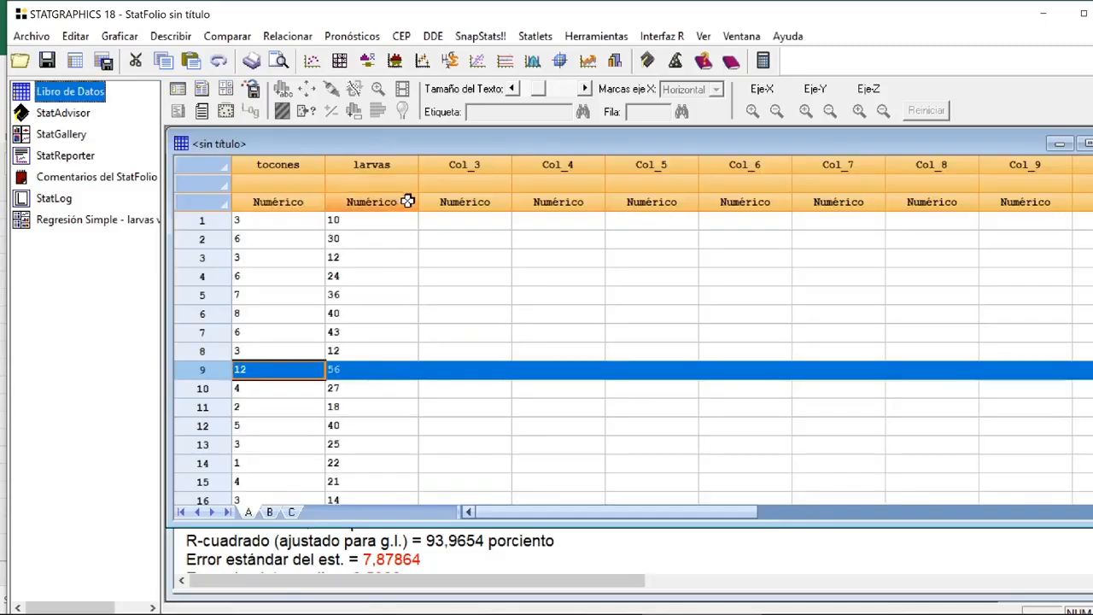
left_click(523, 224)
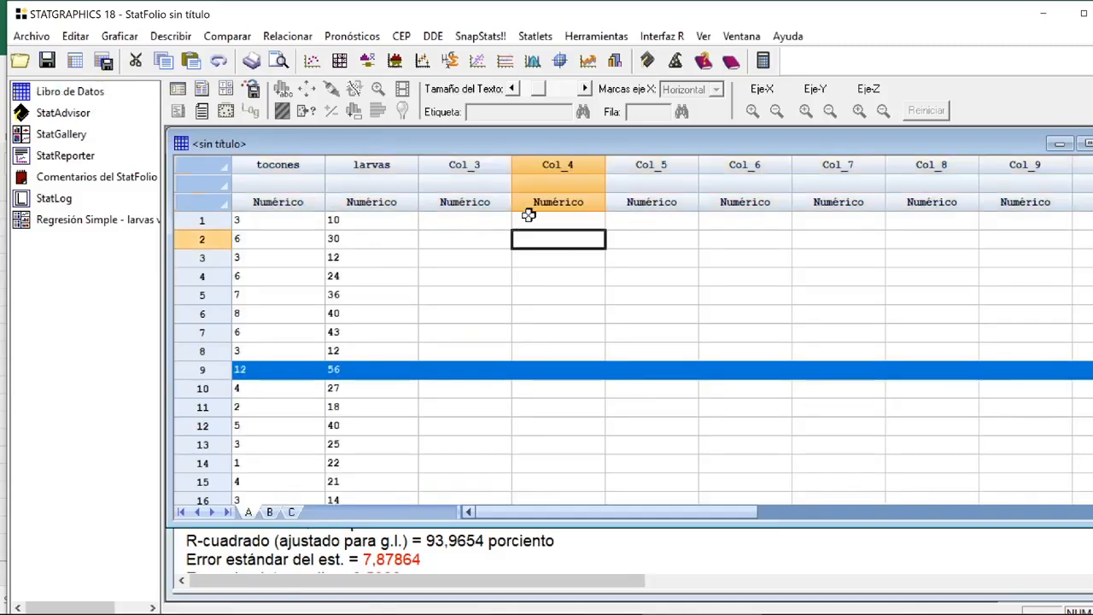
key("ctrl+v")
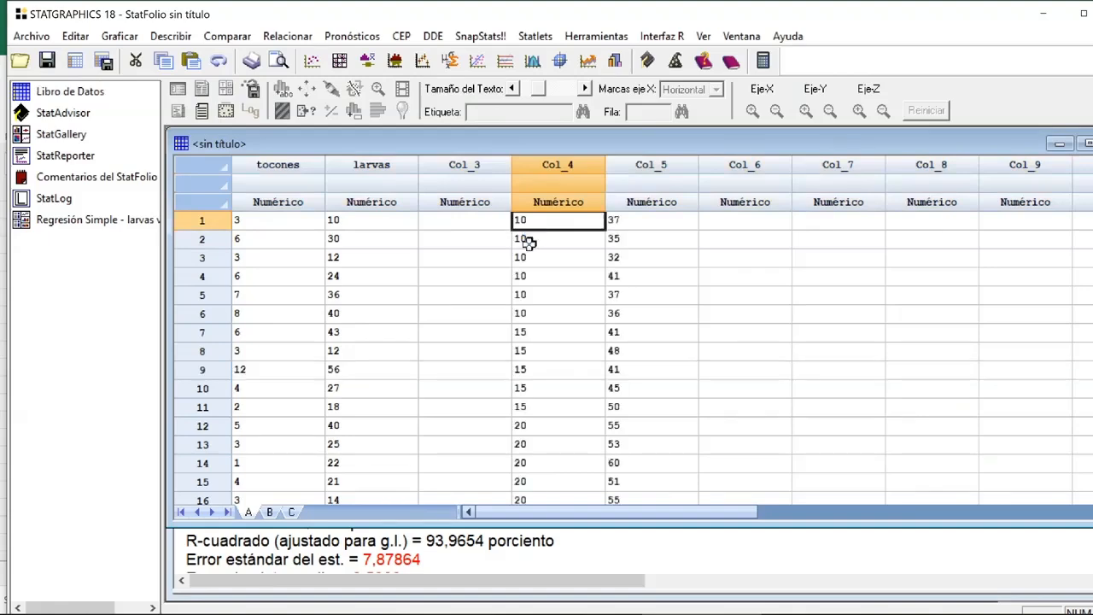
- Rename the data columns Col_4 and Col_5 as Temperatura and Colonias
double_click(534, 164)
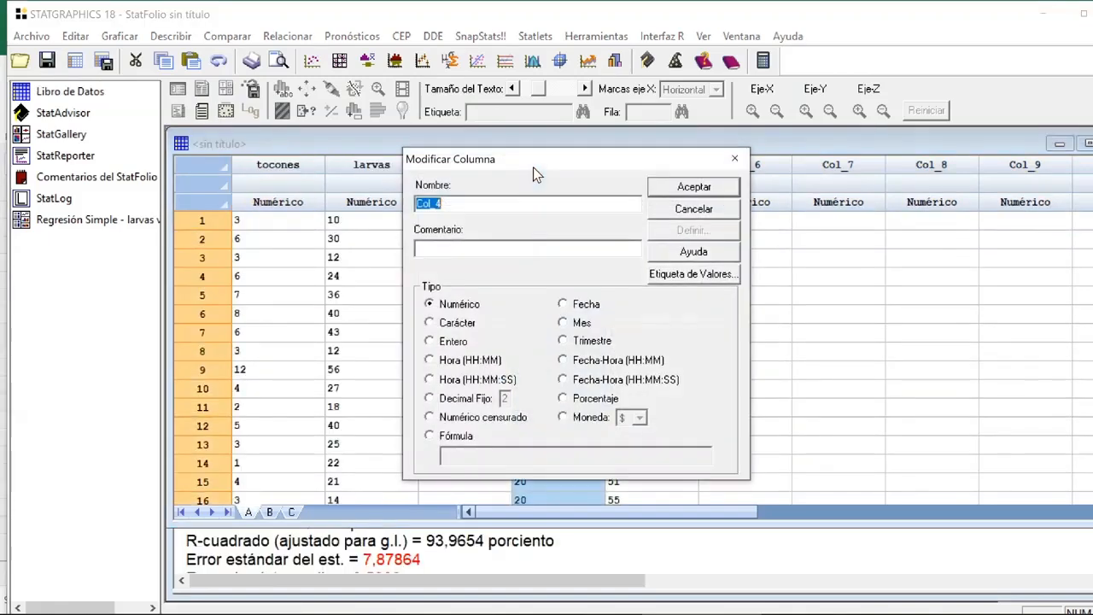
type("Temperatura")
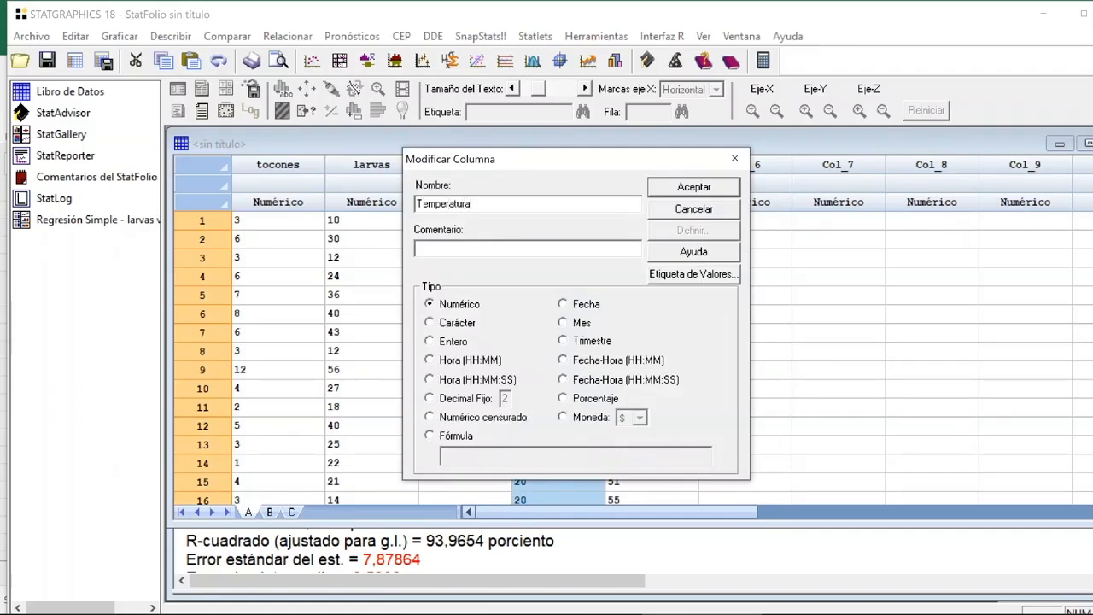
left_click(692, 188)
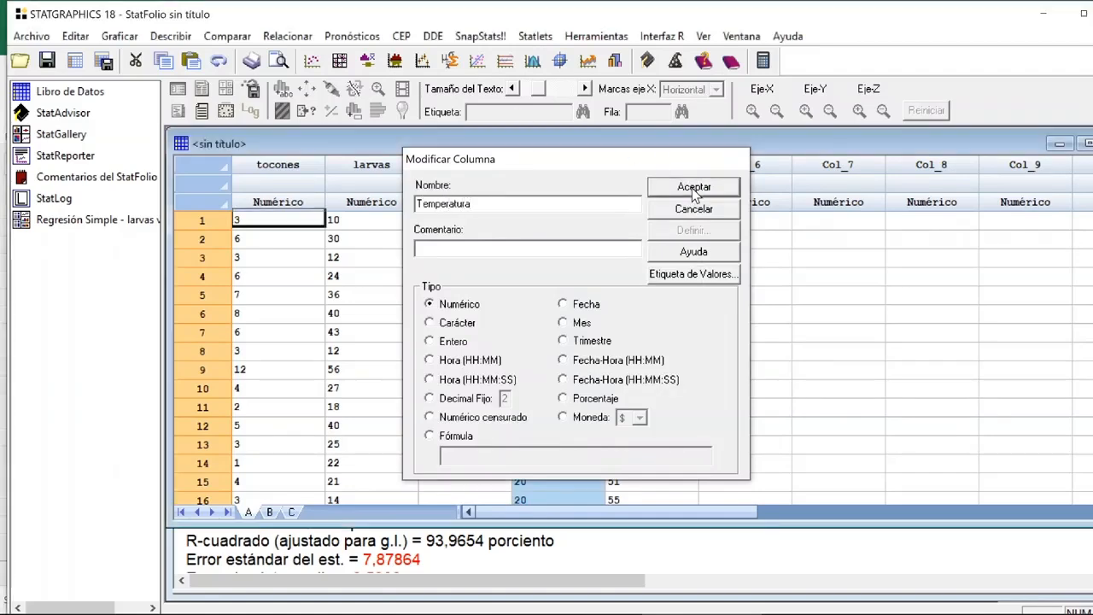
double_click(632, 165)
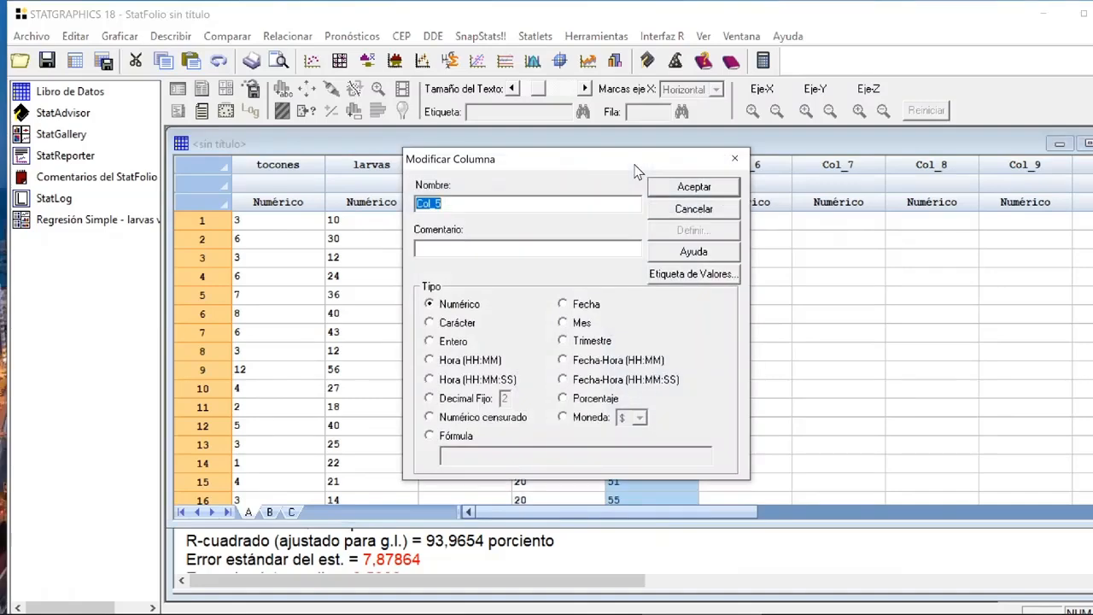
type("Colonias")
left_click(690, 187)
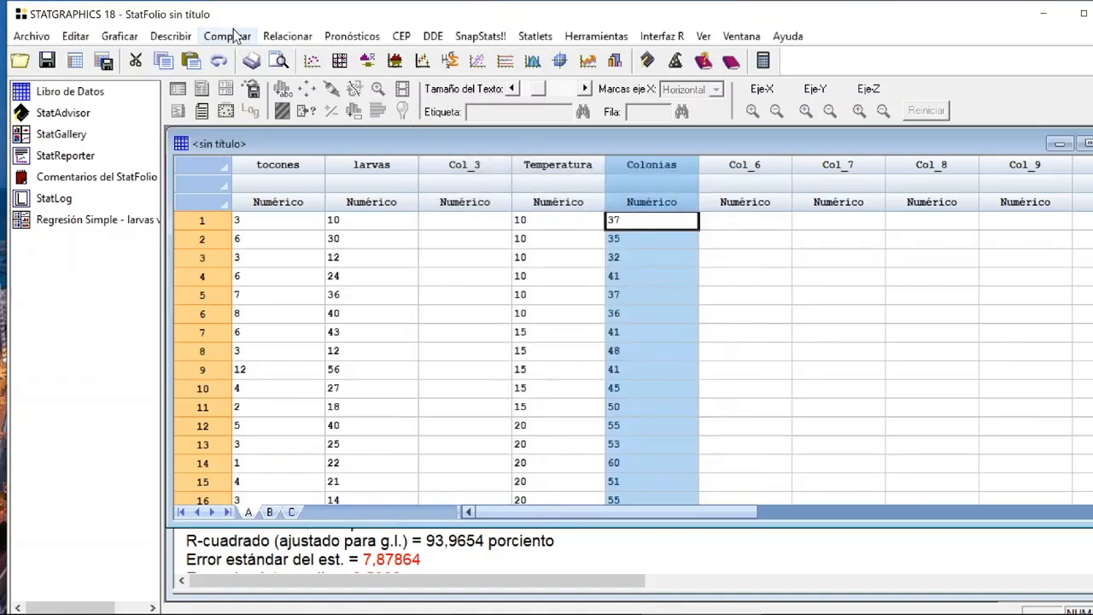
- Set up a simple regression with Colonias as Y and Temperatura as X, using the linear model with a constant
left_click(272, 41)
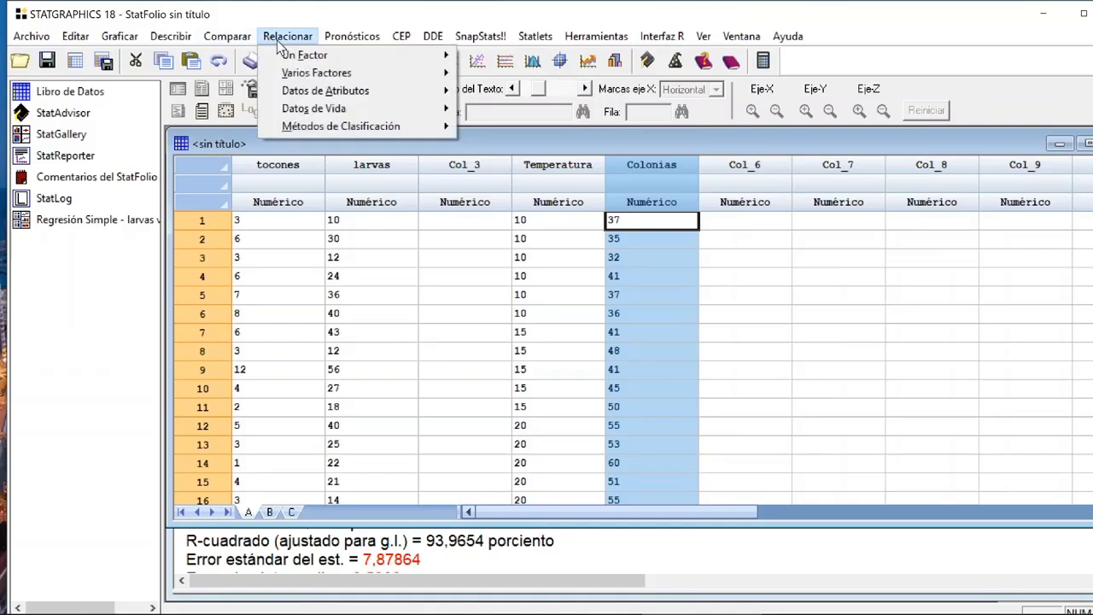
mouse_move(422, 60)
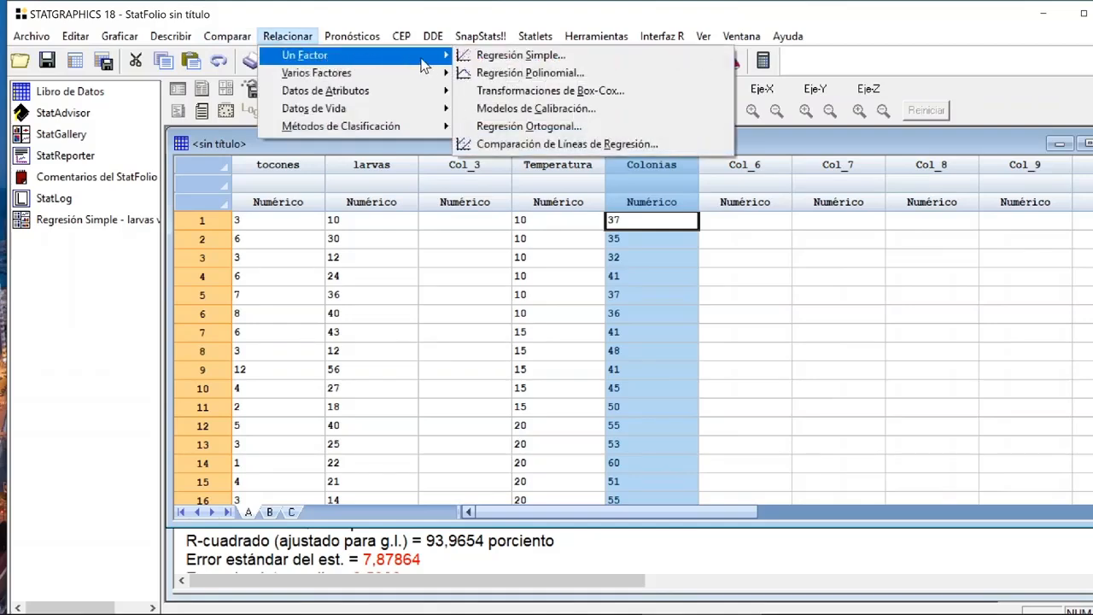
left_click(494, 57)
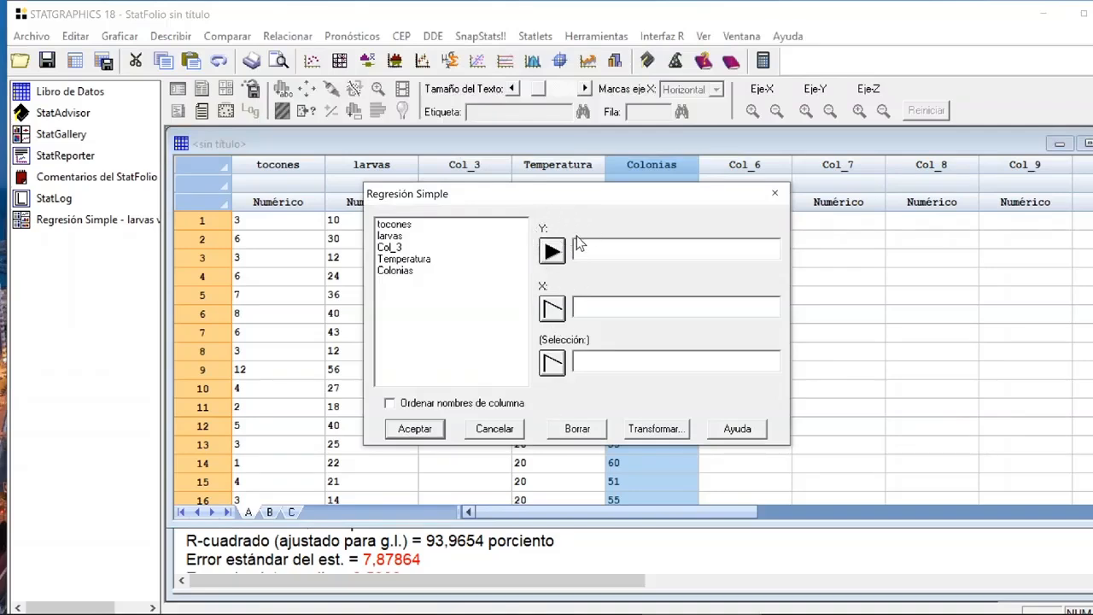
left_click(395, 271)
left_click(551, 251)
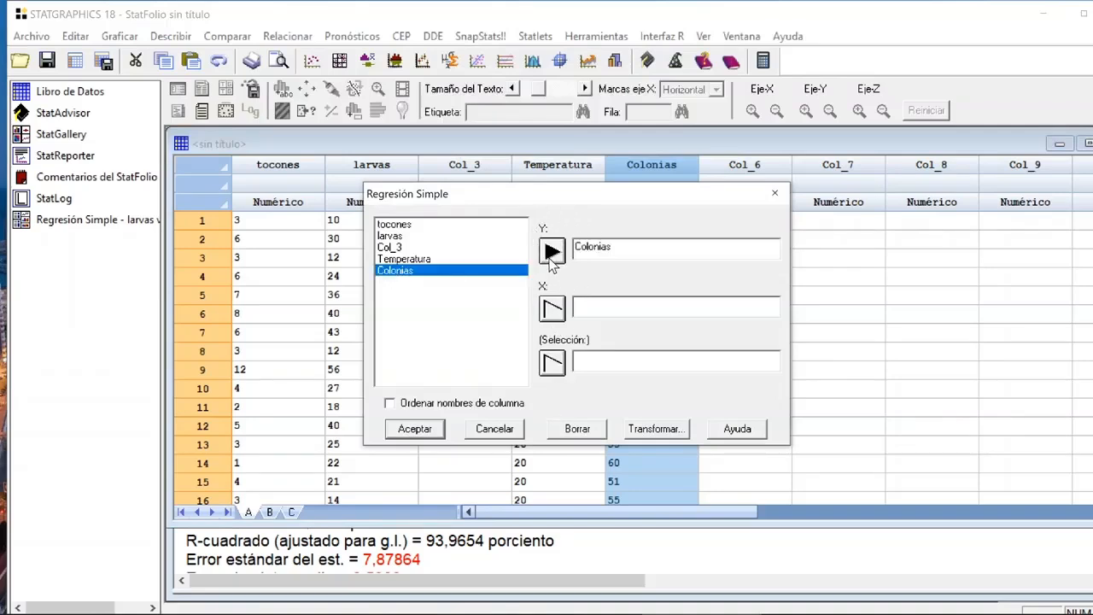
left_click(434, 258)
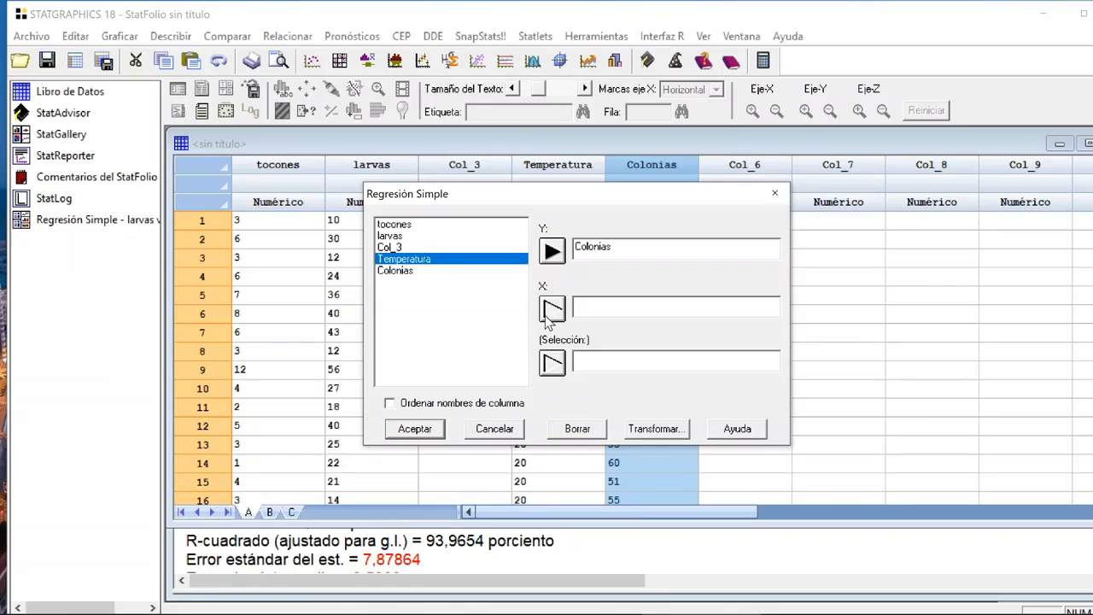
left_click(552, 310)
left_click(427, 429)
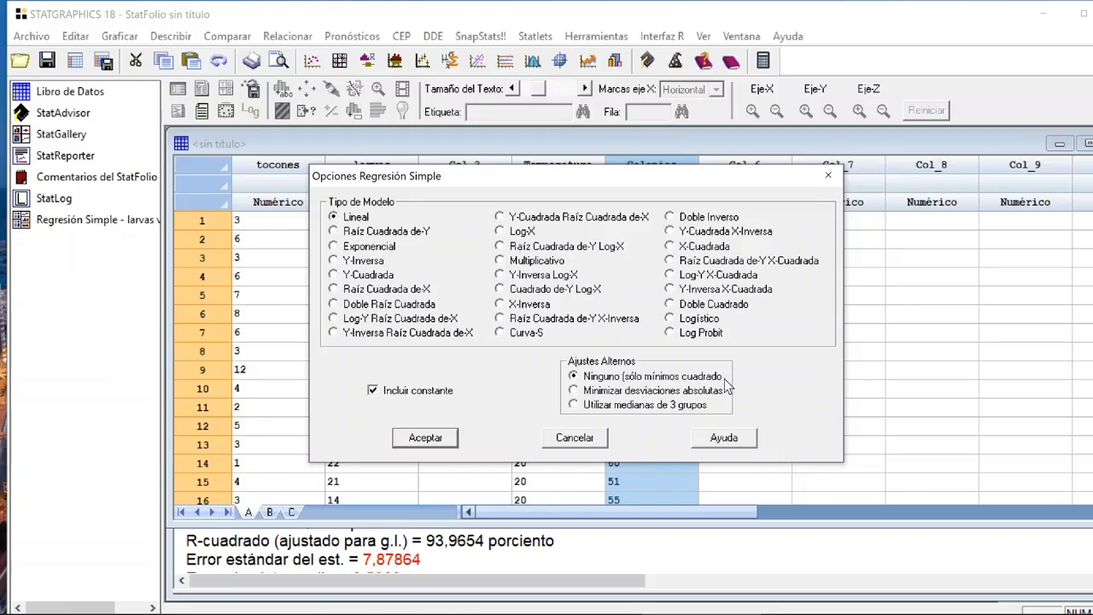
left_click(440, 438)
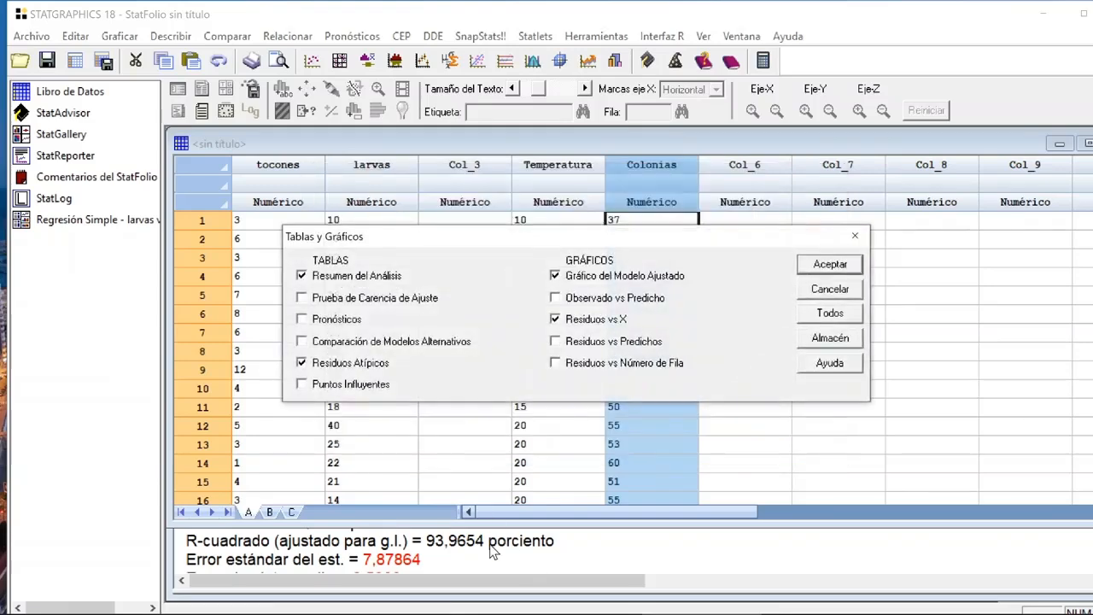
- Add the lack-of-fit, forecasts, alternative models and influential points tables, and replace the residuals versus X graph with residuals versus predicted
left_click(355, 299)
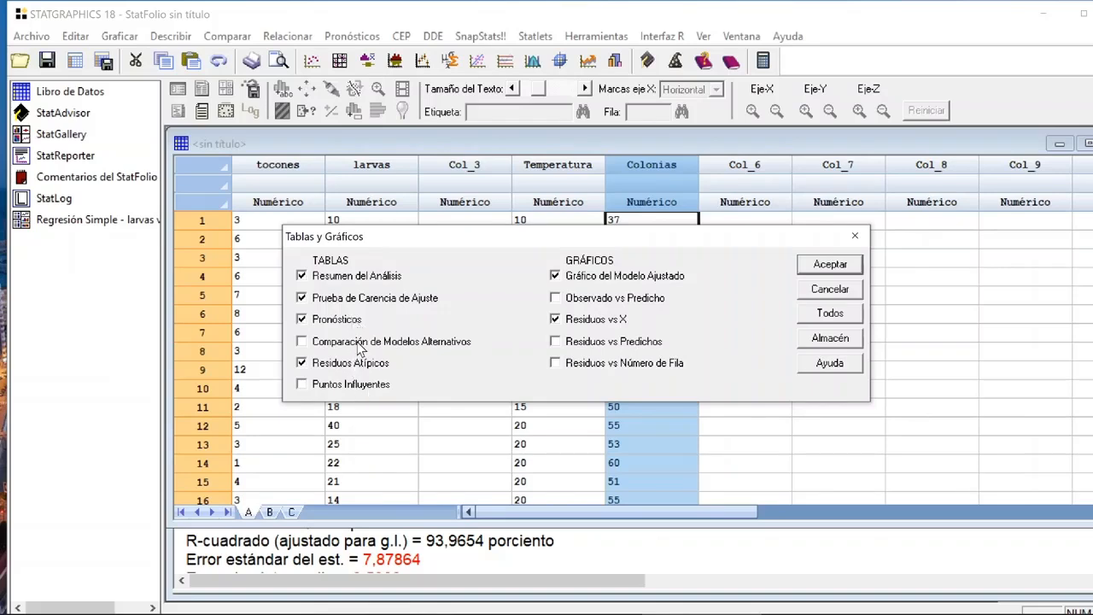
left_click(361, 346)
left_click(368, 389)
left_click(621, 321)
left_click(628, 342)
left_click(819, 266)
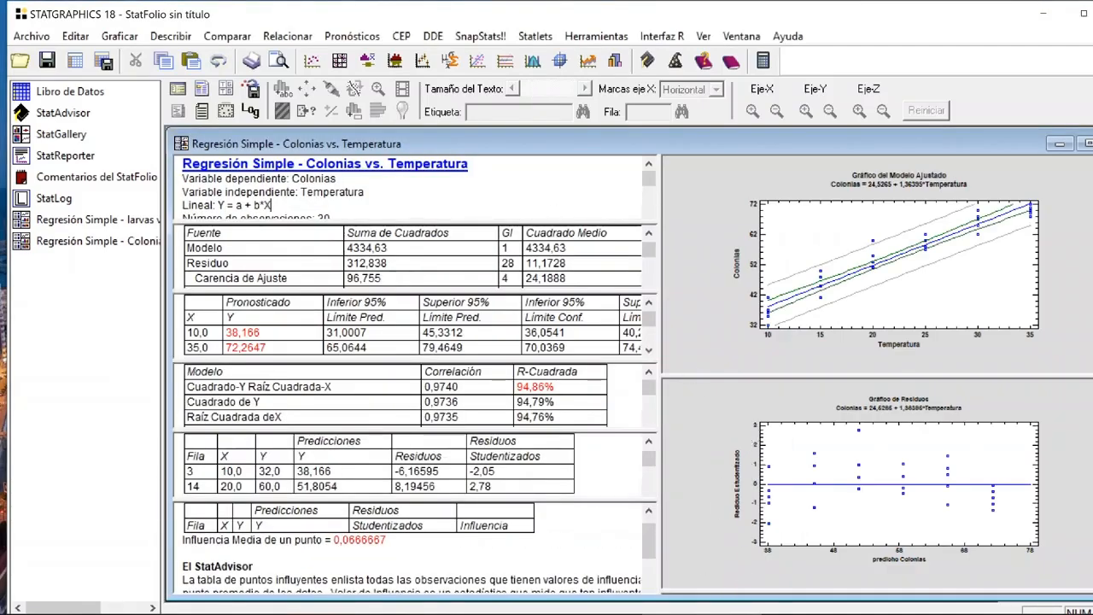
- Enlarge the Colonias vs. Temperatura analysis summary and examine the estimated intercept and slope and the fitted equation
double_click(270, 205)
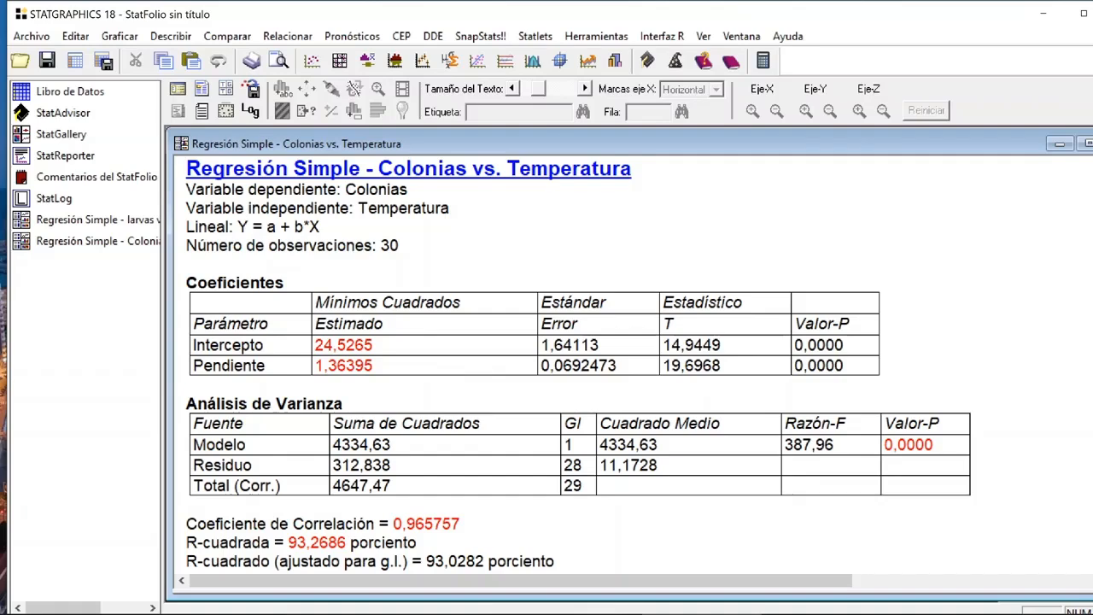
left_click(373, 365)
left_click(373, 365)
left_click(374, 345)
scroll(578, 365, "down", 4)
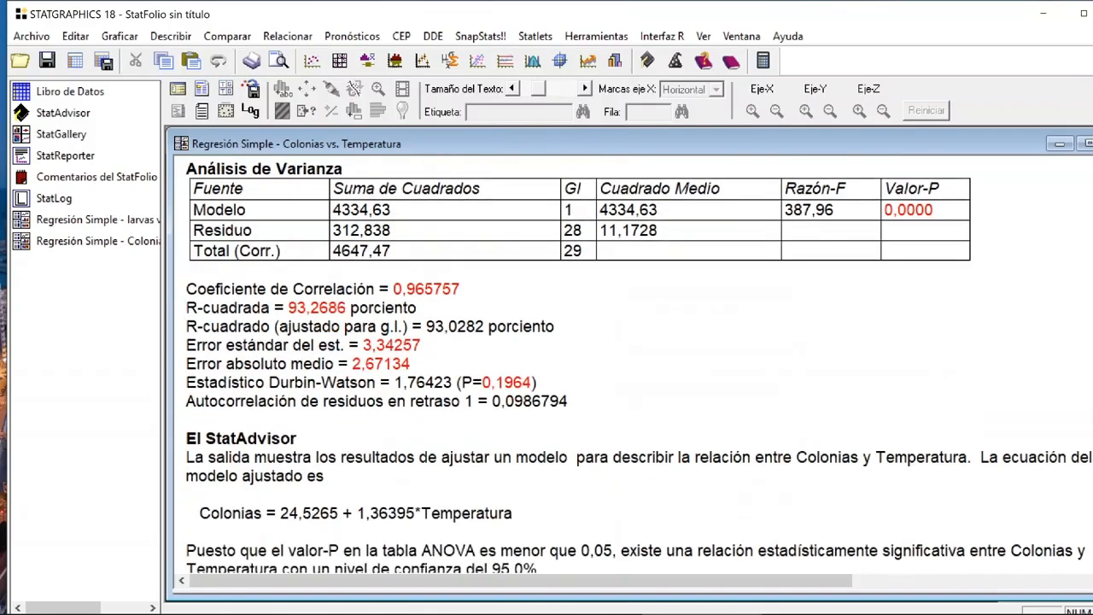
left_click_drag(514, 513, 332, 478)
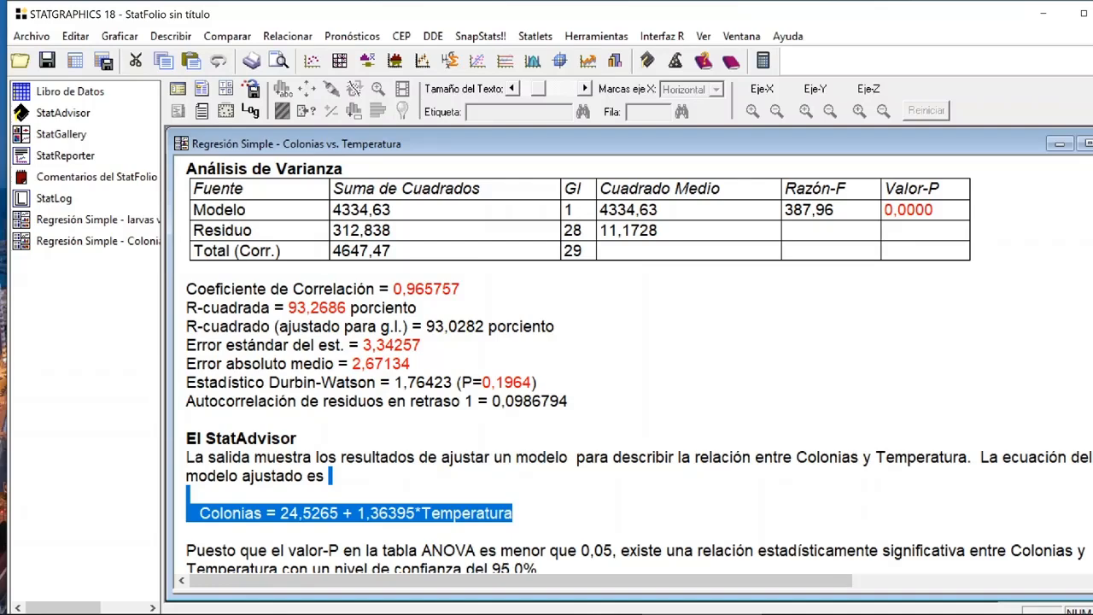
left_click(418, 513)
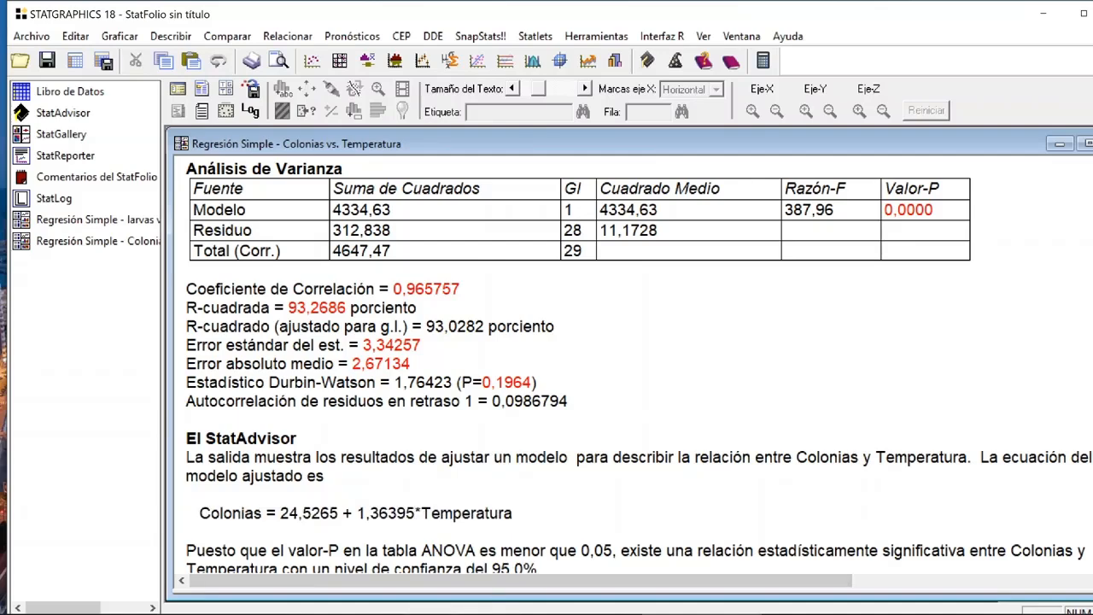
left_click_drag(342, 512, 415, 513)
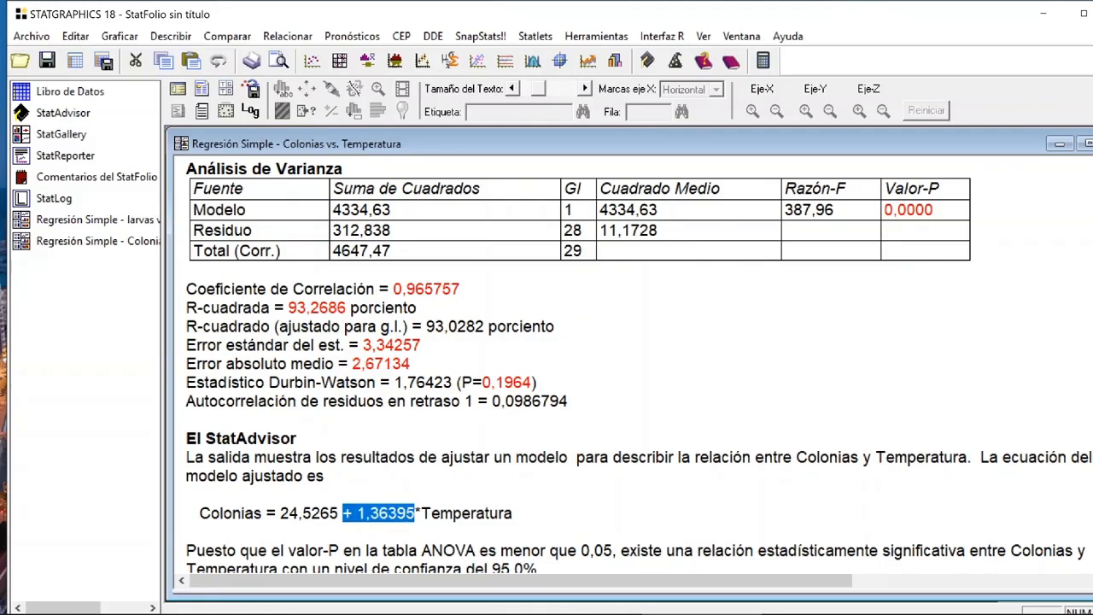
- Review the slope estimate and its P-value, the correlation coefficient and the role of Temperatura in the fitted equation
scroll(598, 367, "up", 5)
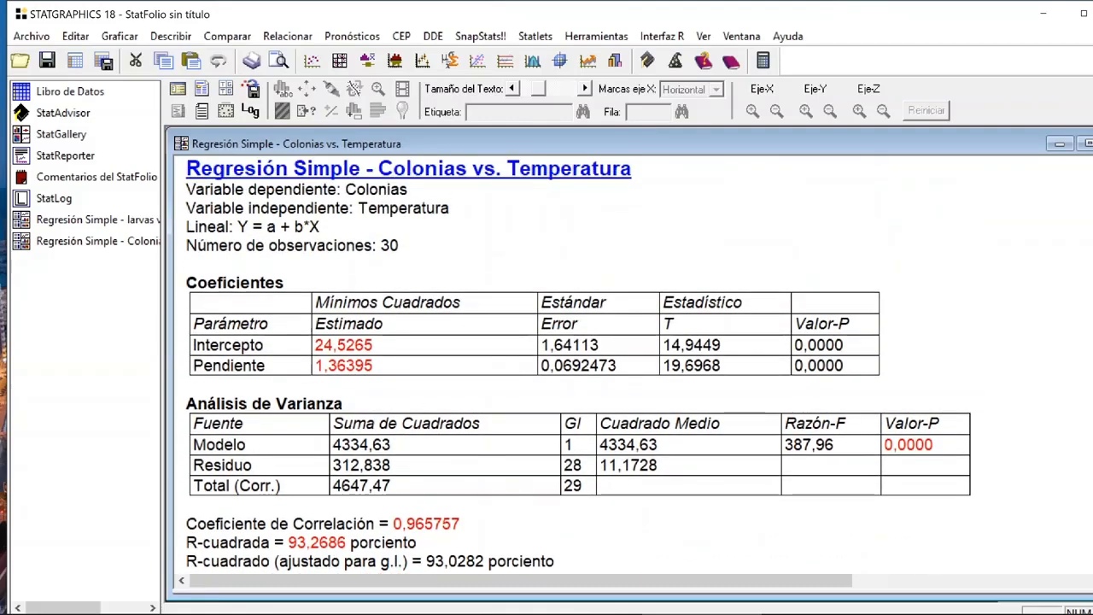
left_click(374, 365)
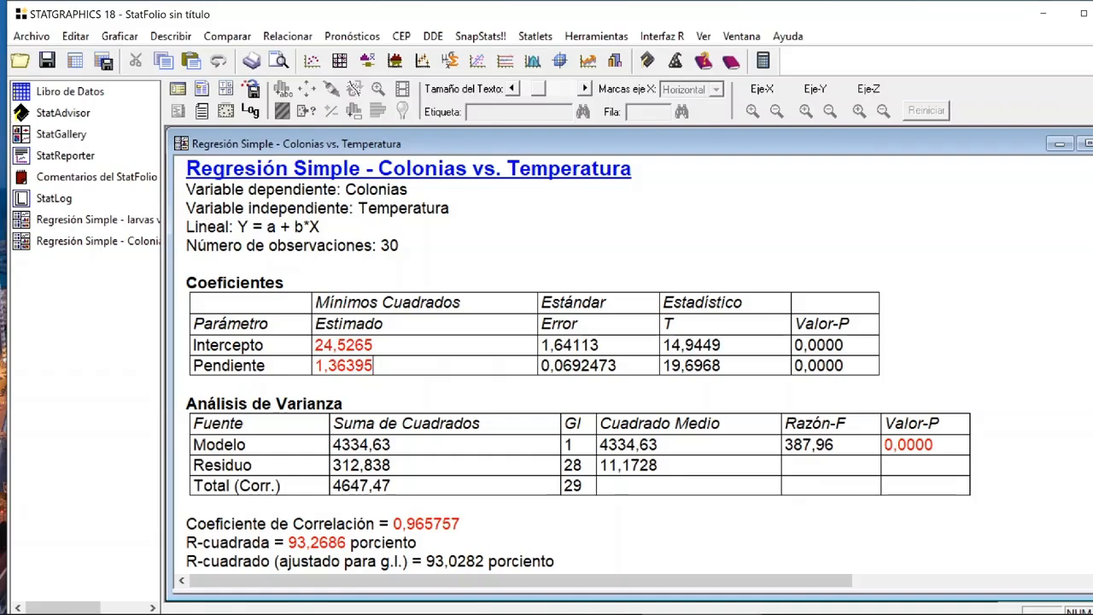
left_click(463, 525)
scroll(597, 359, "down", 4)
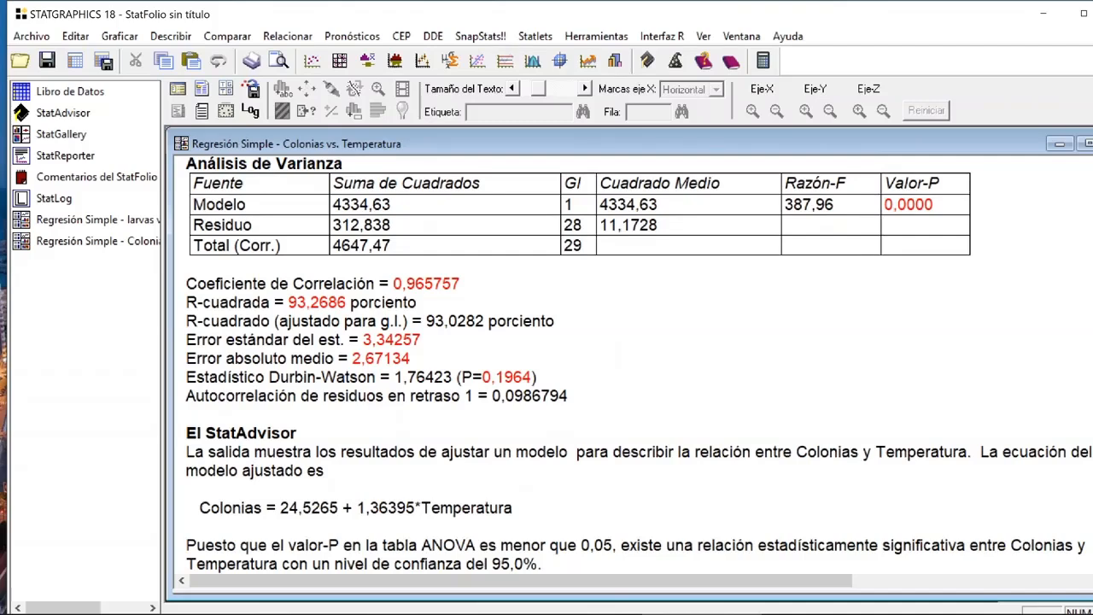
left_click_drag(513, 507, 421, 508)
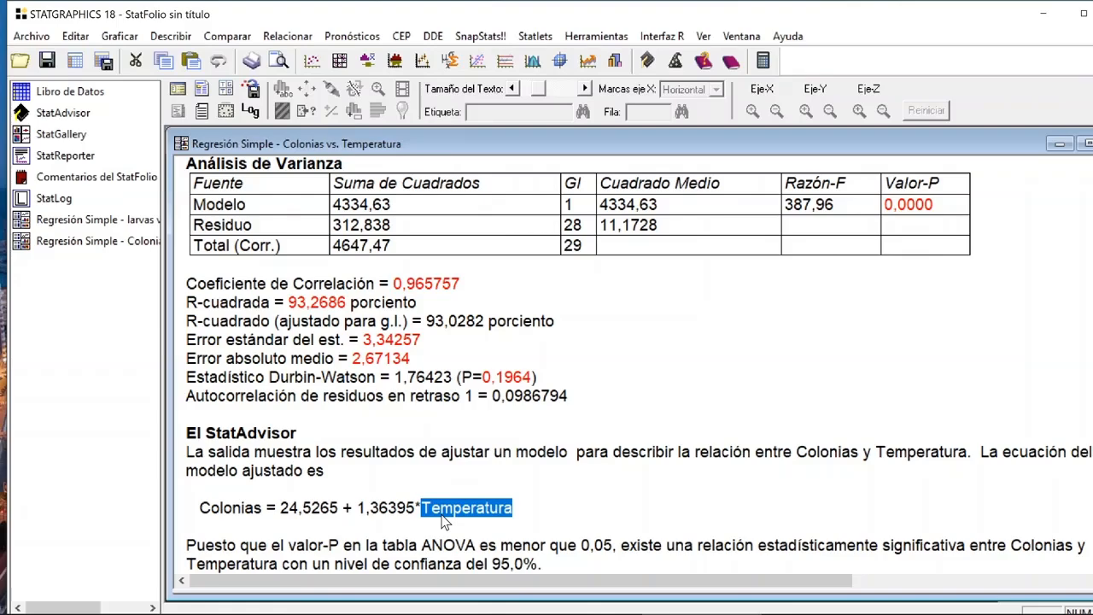
left_click(606, 401)
scroll(608, 416, "up", 4)
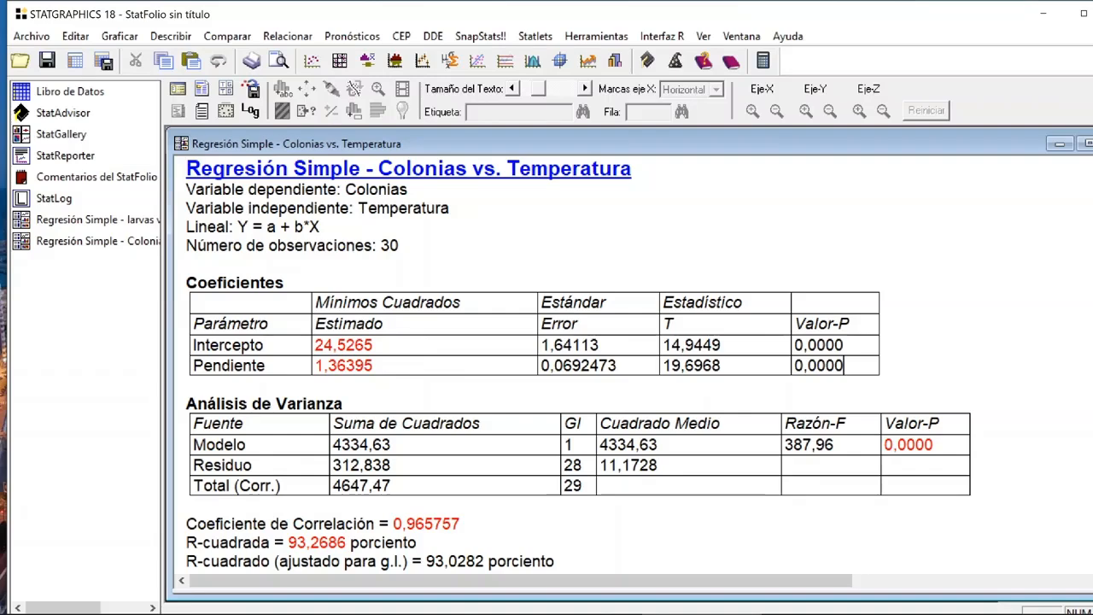
scroll(632, 363, "down", 3)
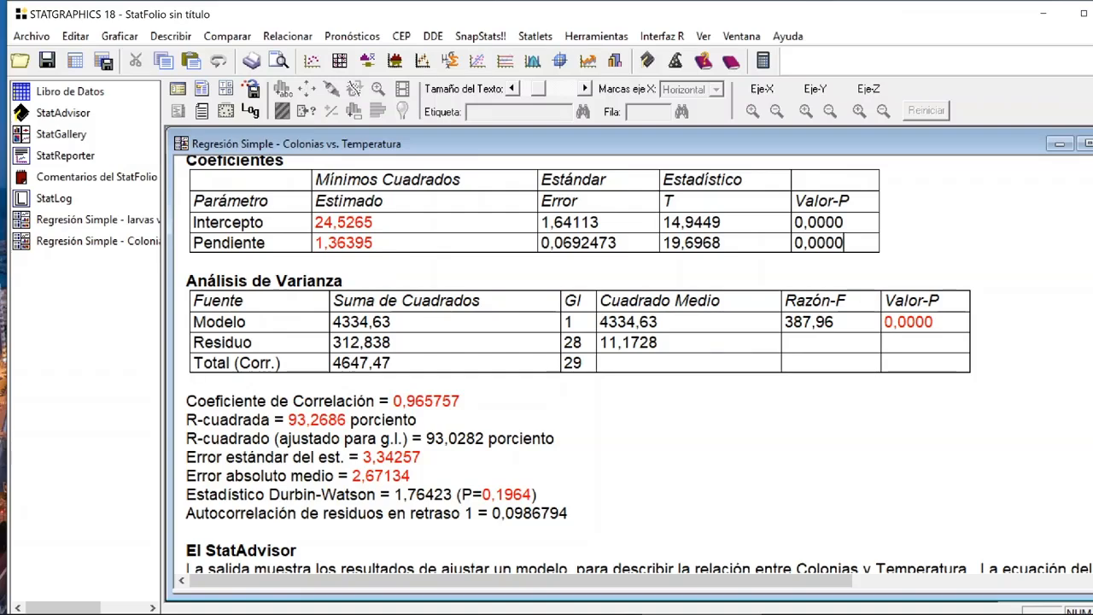
left_click(462, 402)
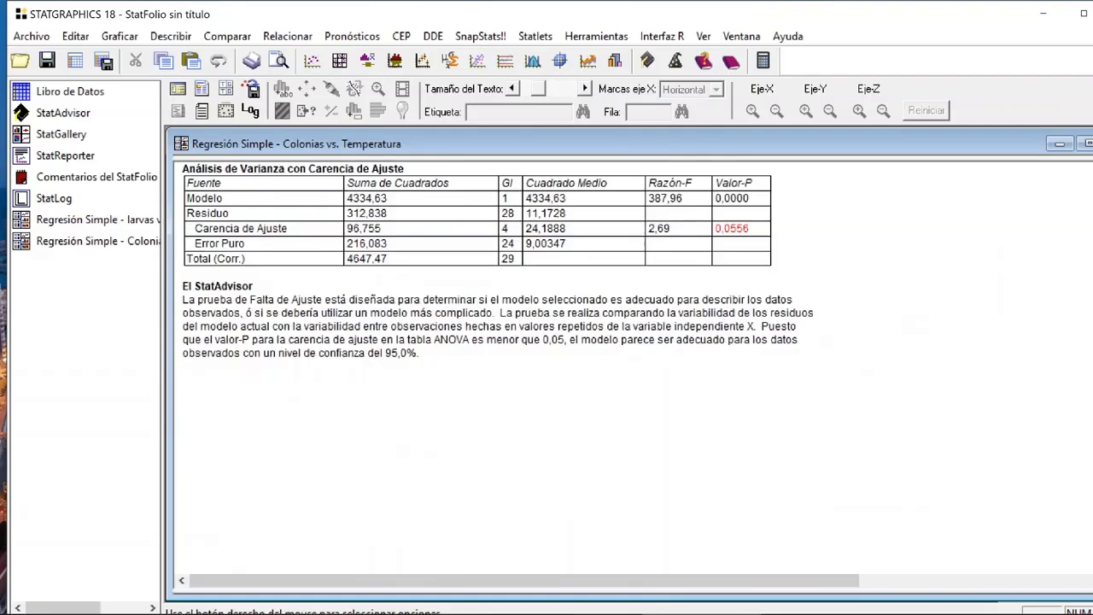
- Enlarge the lack-of-fit ANOVA text and examine the residual's split into lack of fit and pure error, its F-ratio and P-value
scroll(632, 368, "up", 4)
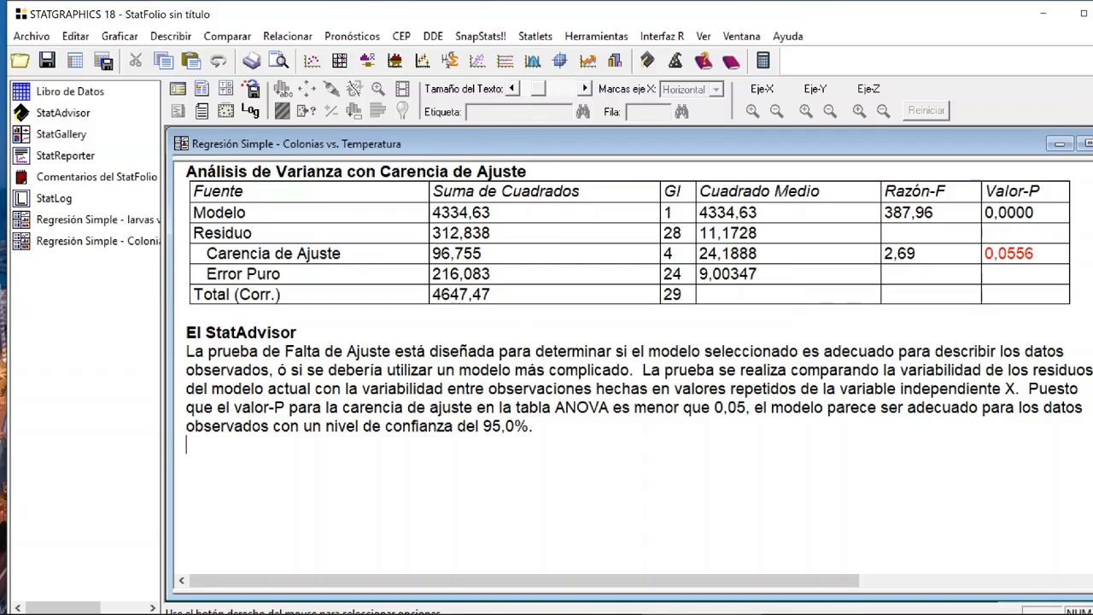
double_click(222, 233)
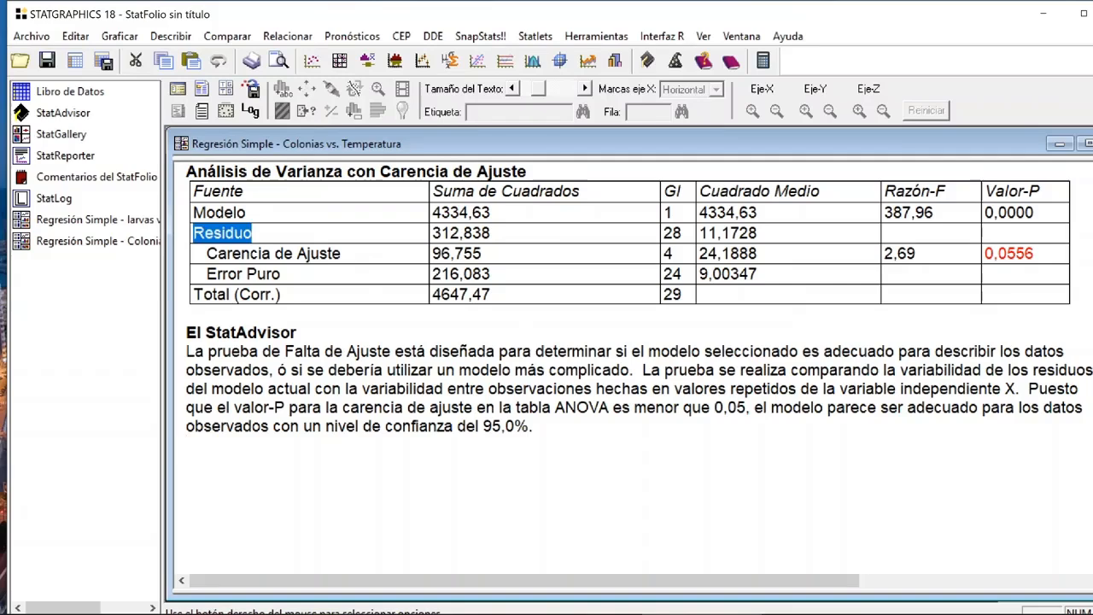
left_click_drag(342, 254, 205, 253)
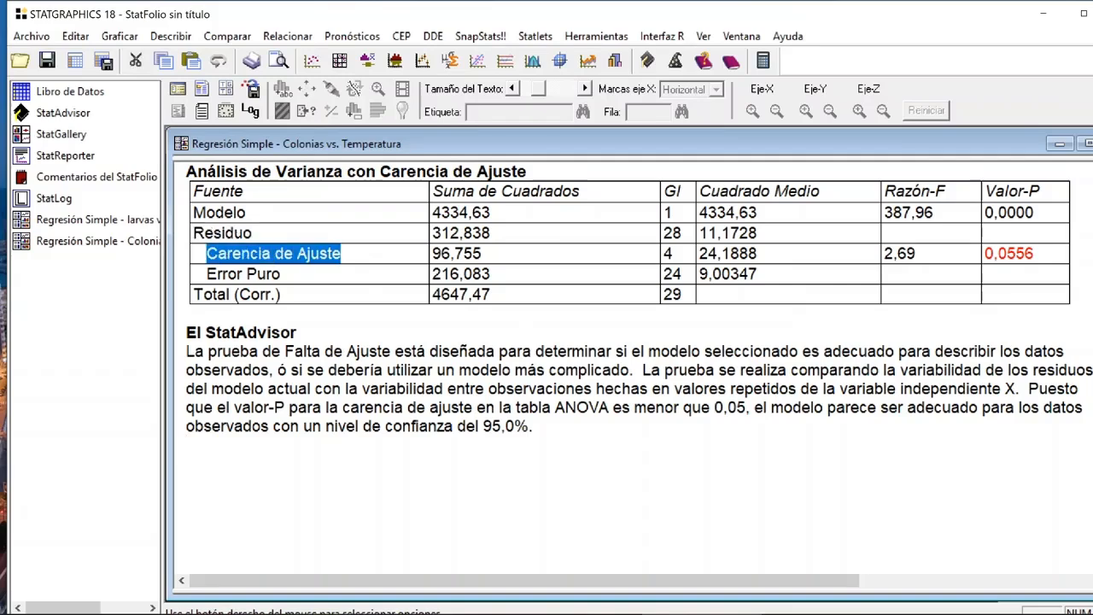
left_click_drag(280, 274, 206, 274)
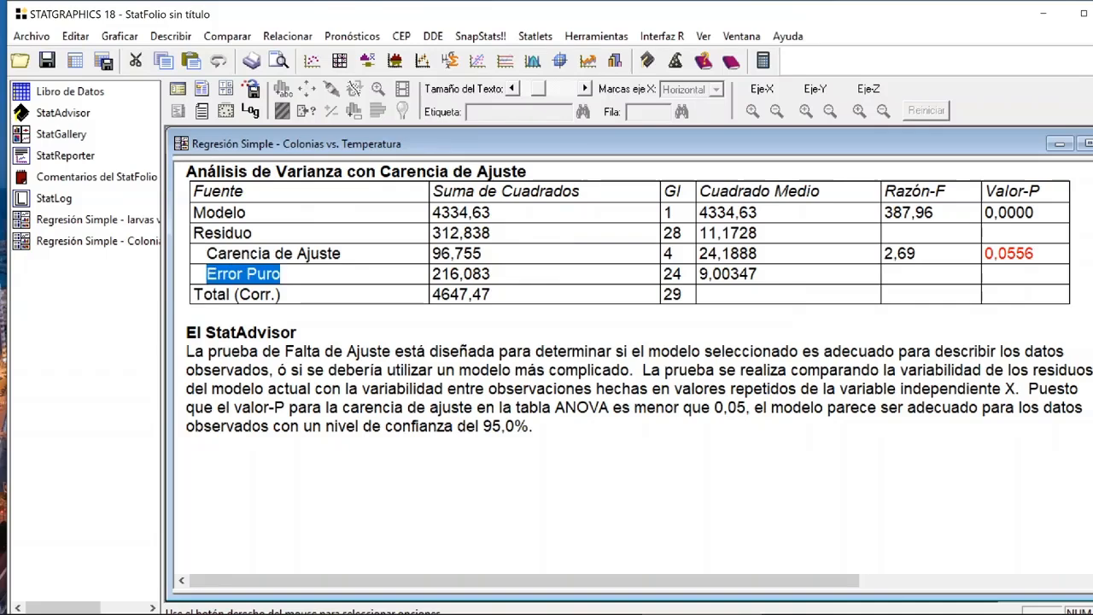
left_click_drag(253, 233, 195, 215)
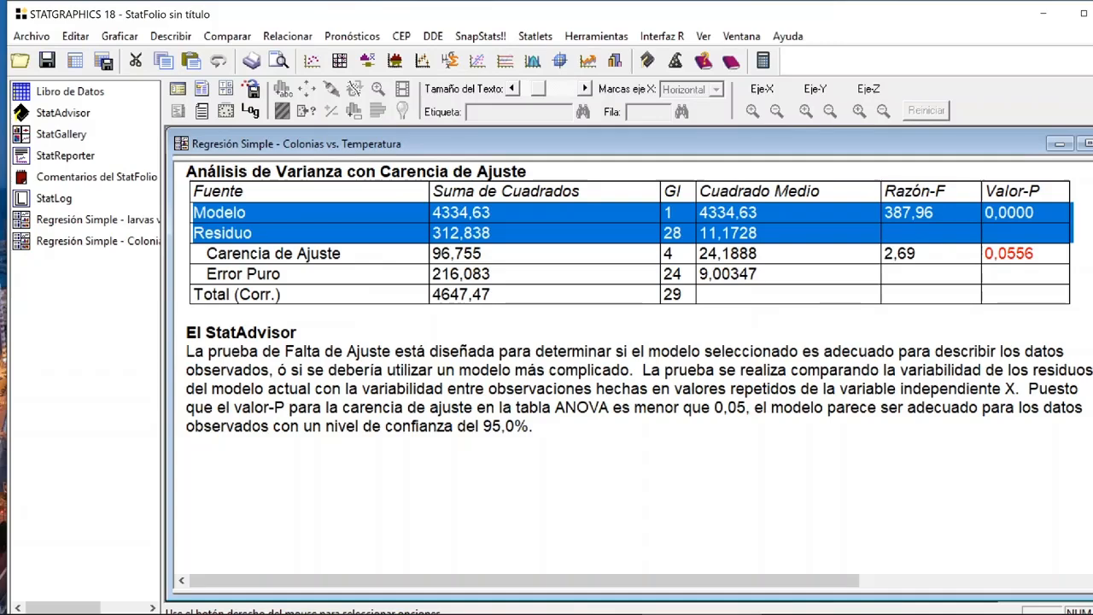
left_click_drag(484, 253, 433, 253)
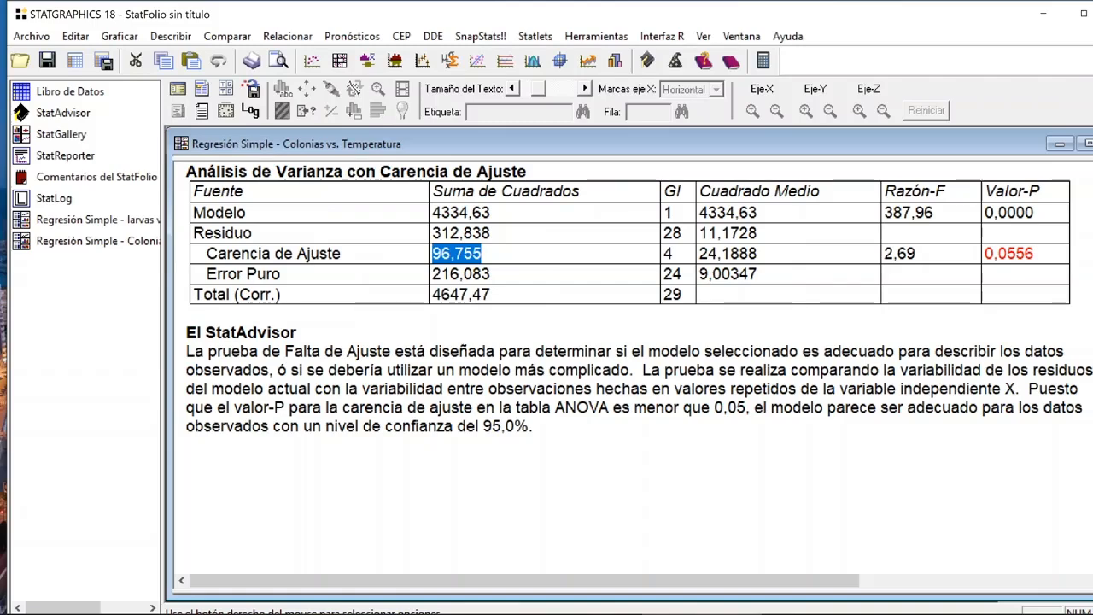
left_click(490, 274)
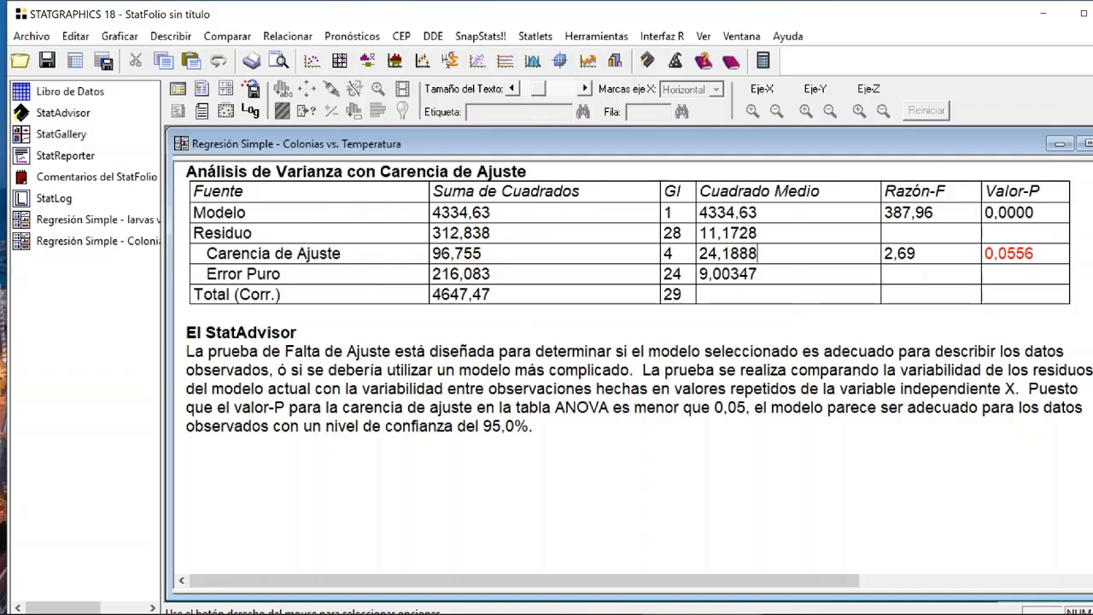
double_click(917, 253)
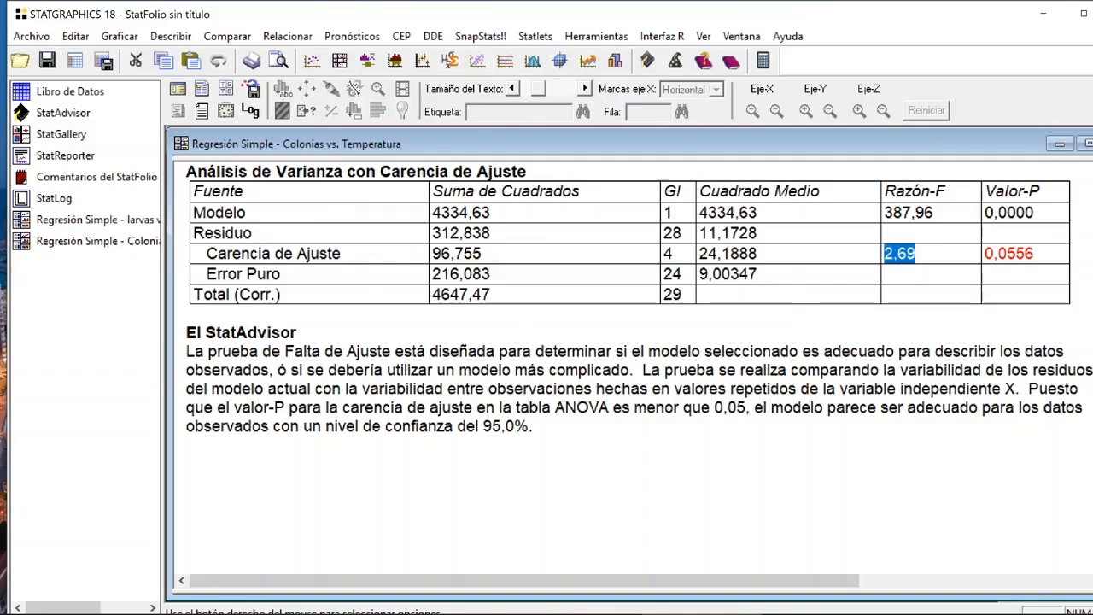
left_click(1034, 253)
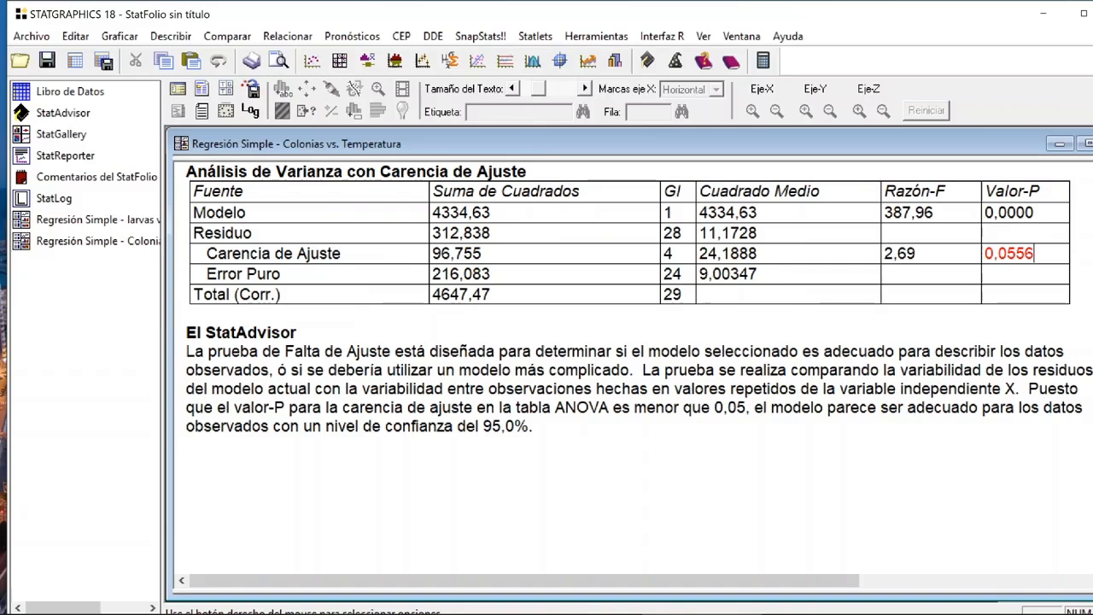
- Create an X-Y scatter plot with Colonias on the Y axis and Temperatura on the X axis
double_click(753, 321)
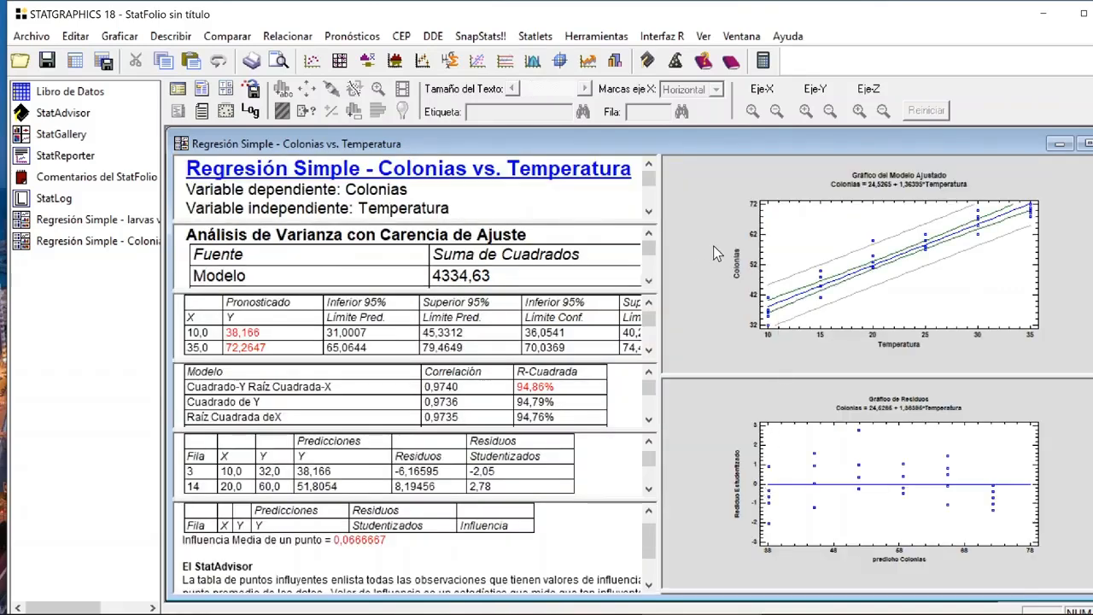
double_click(713, 246)
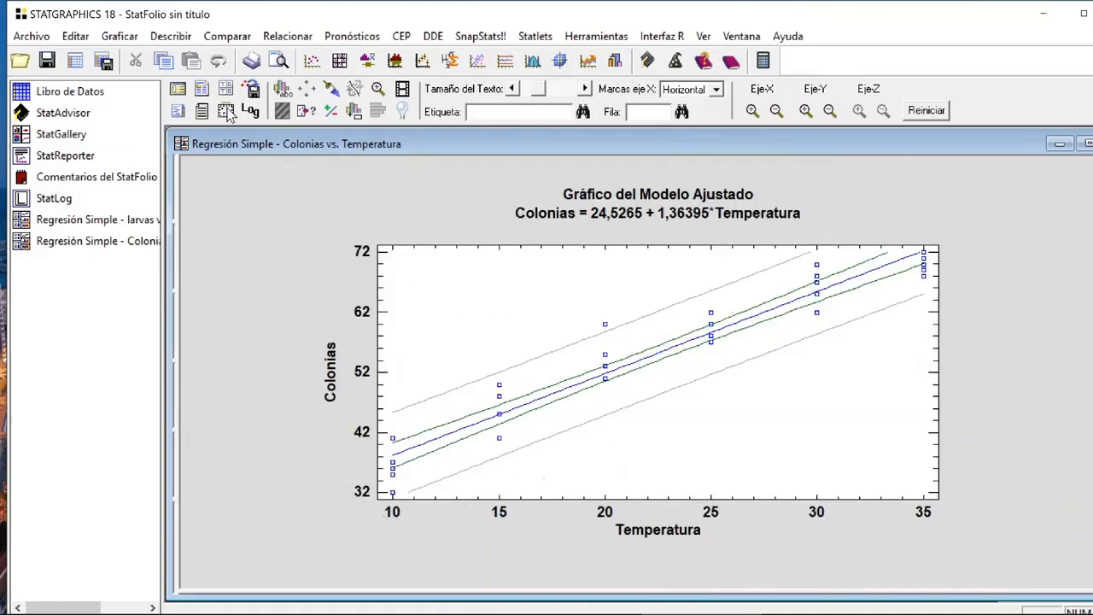
left_click(120, 37)
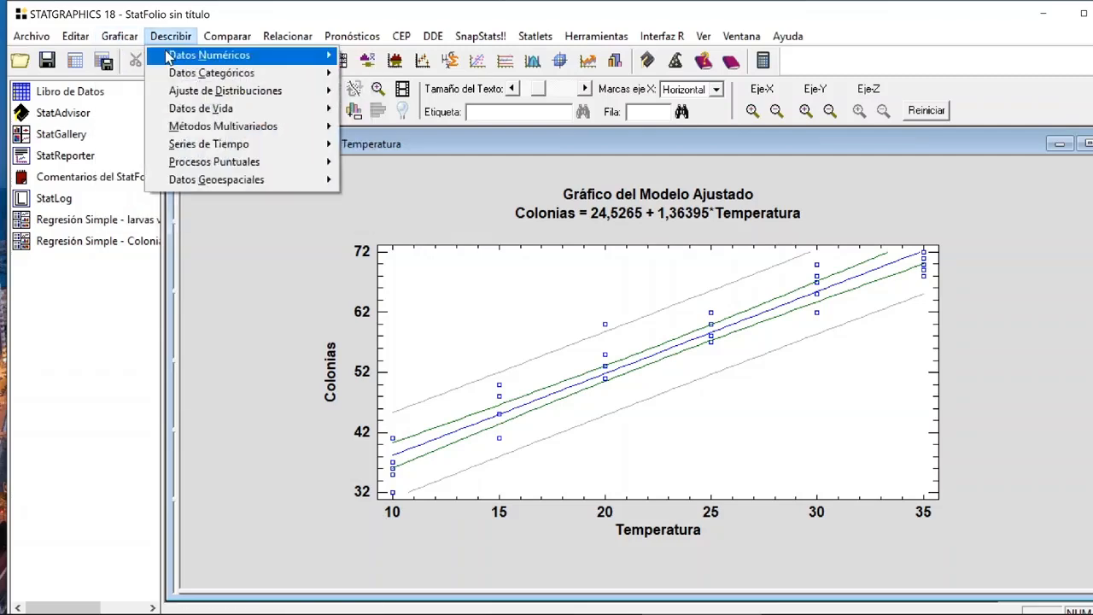
mouse_move(267, 56)
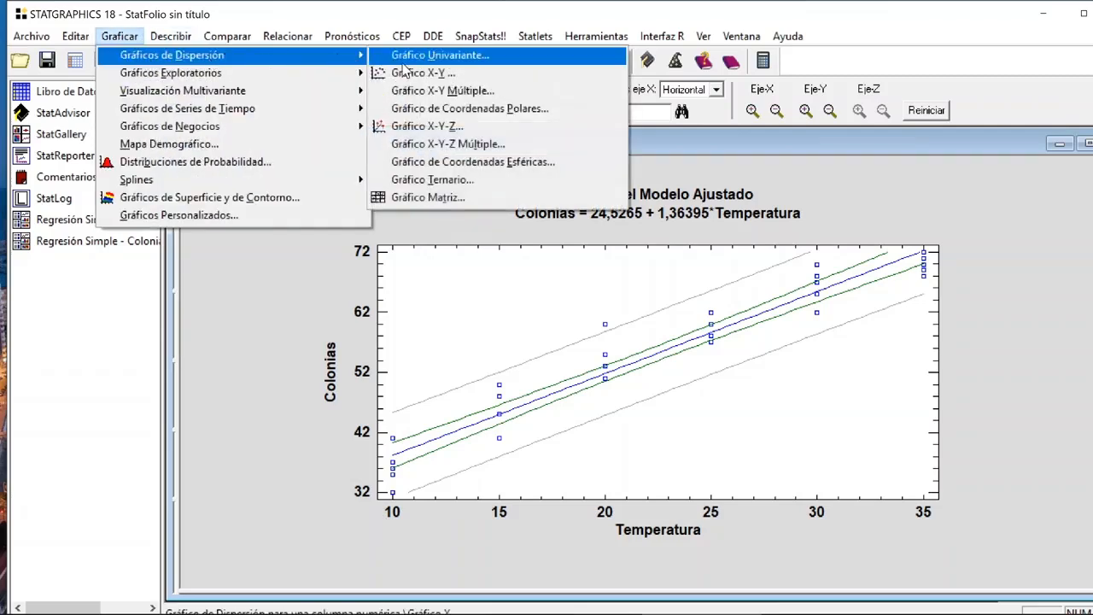
left_click(461, 75)
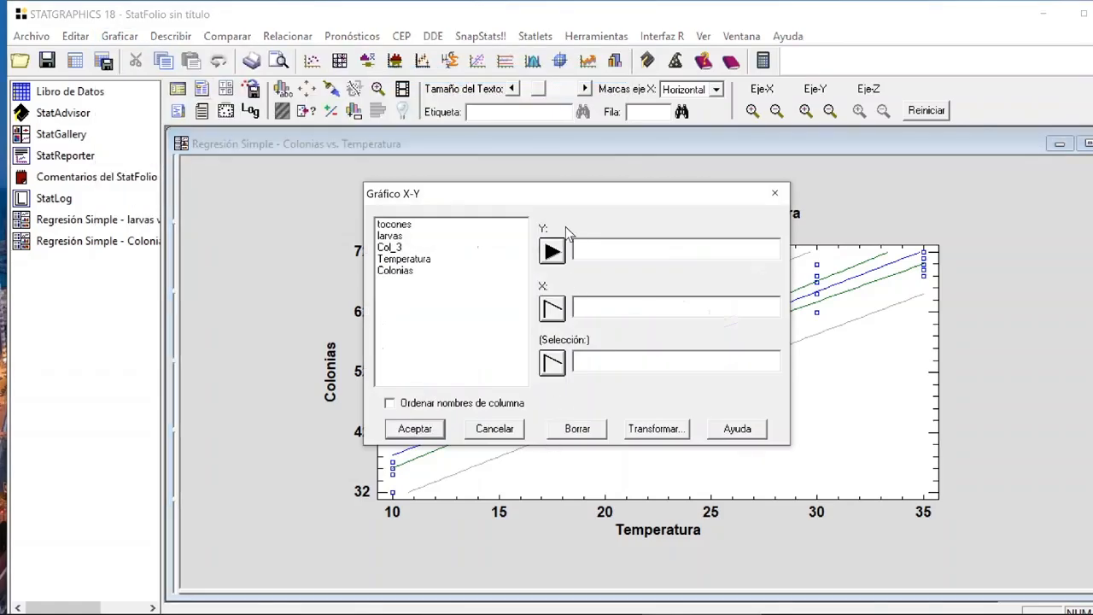
double_click(430, 269)
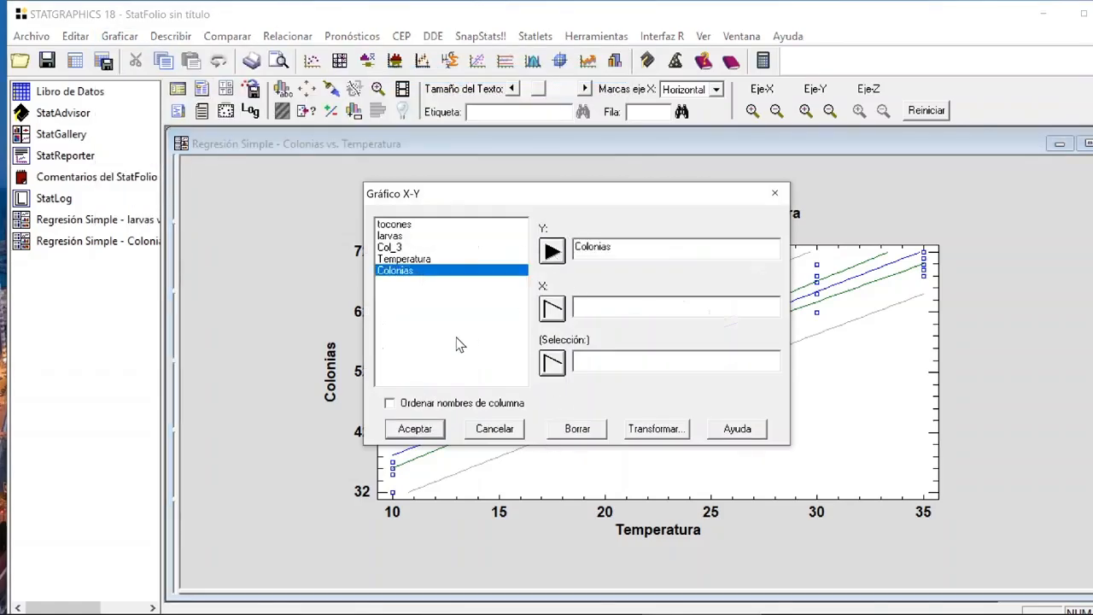
left_click(436, 259)
left_click(555, 311)
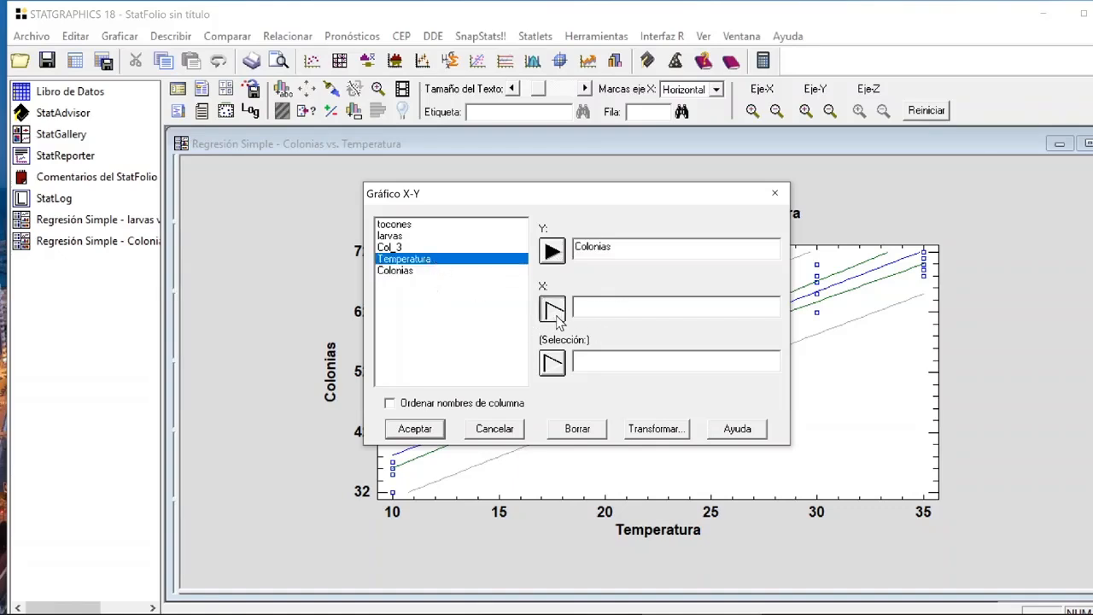
left_click(416, 429)
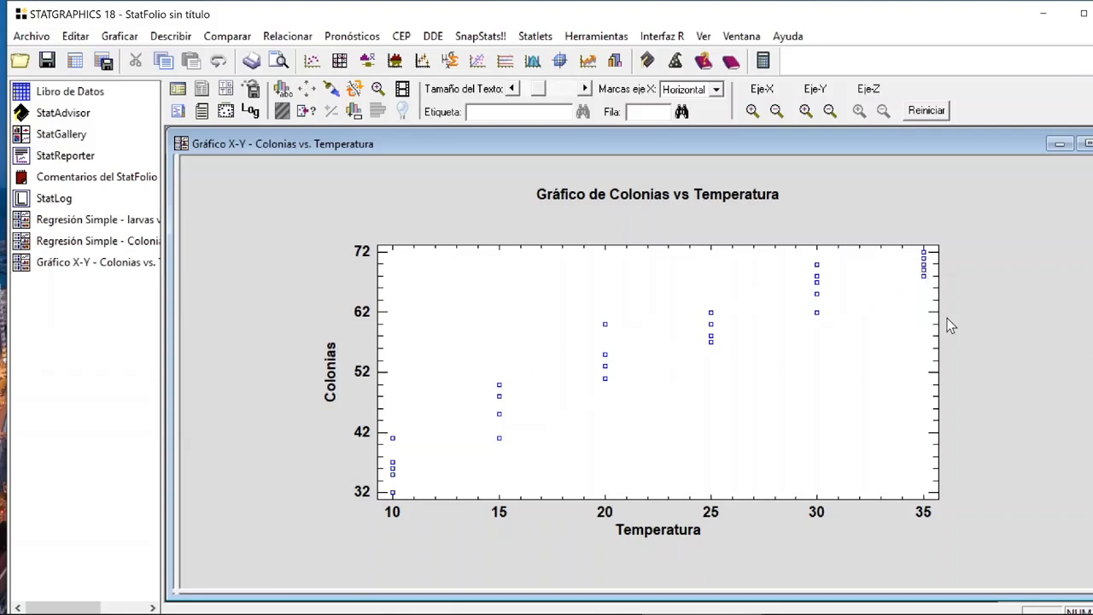
double_click(1004, 303)
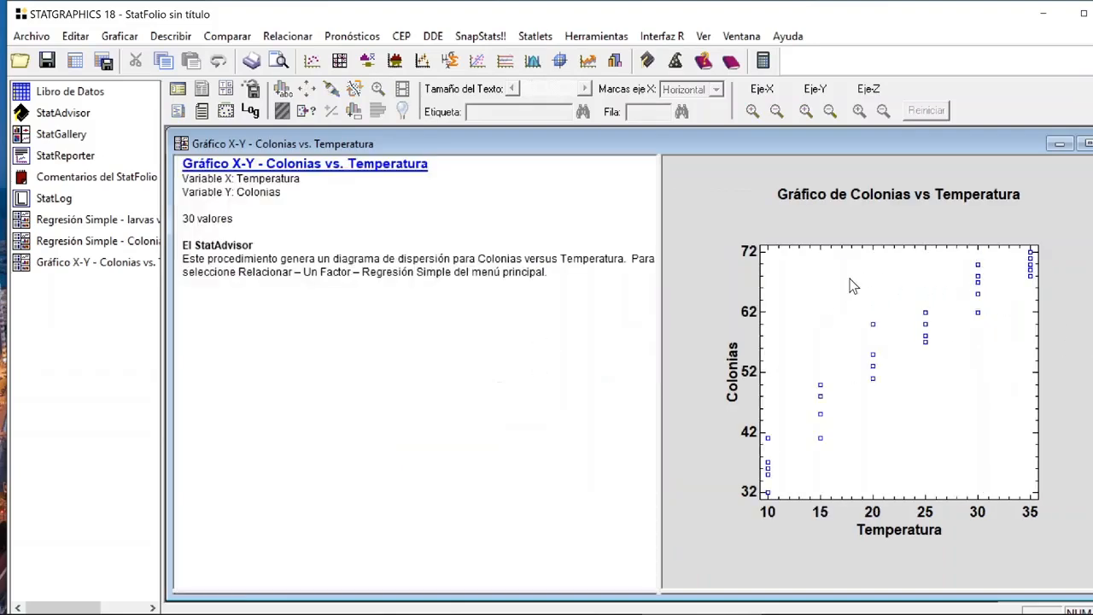
- Return to the Colonias vs. Temperatura regression and examine the fitted model plot with its limits and the analysis summary
left_click(85, 241)
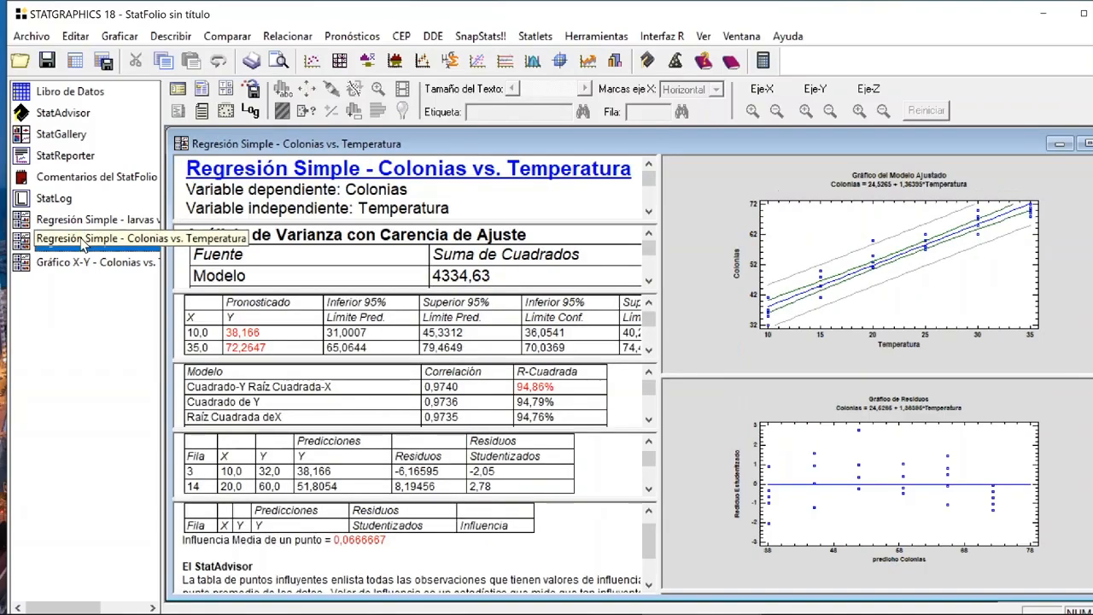
double_click(1058, 306)
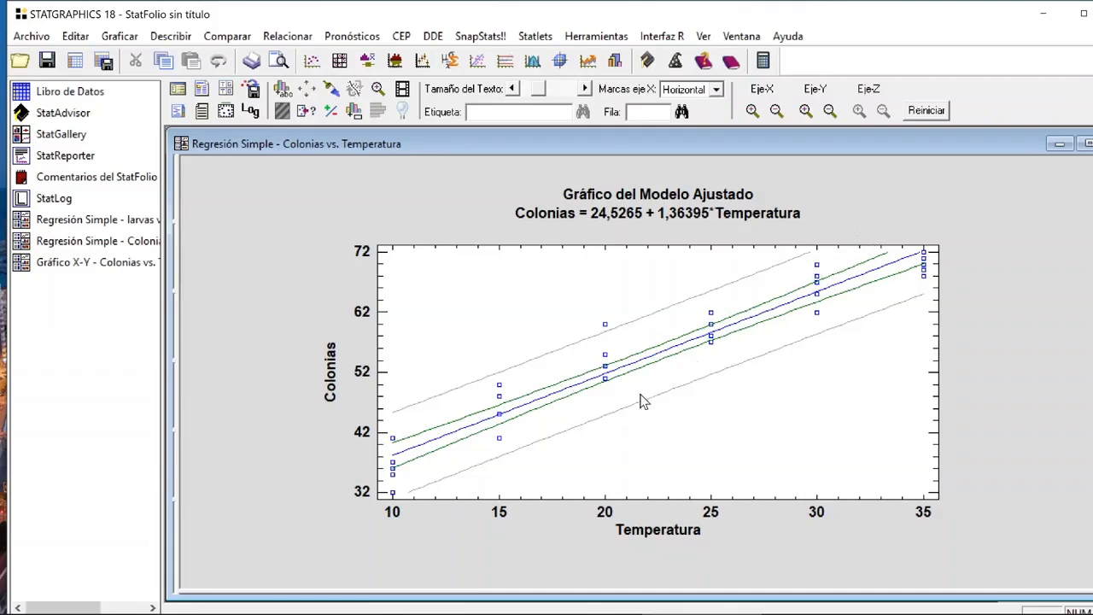
double_click(1034, 330)
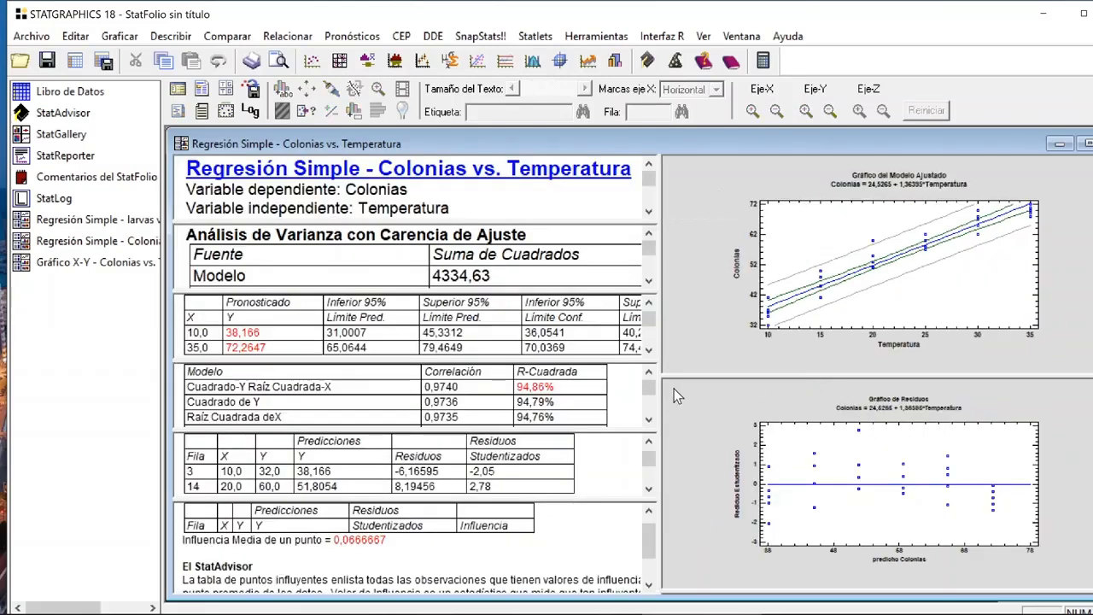
double_click(404, 196)
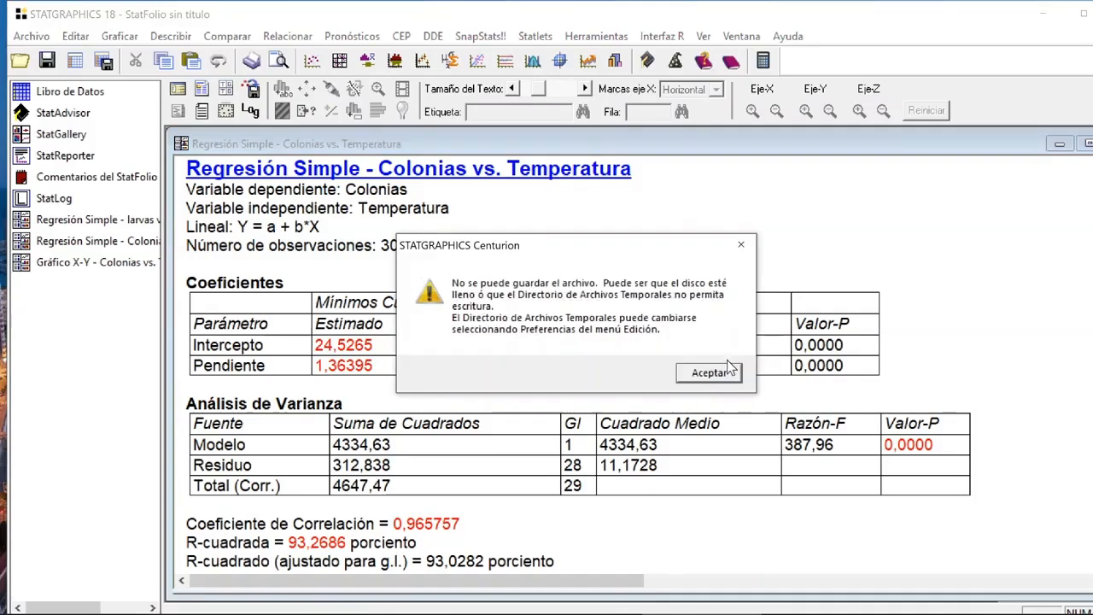
left_click(709, 374)
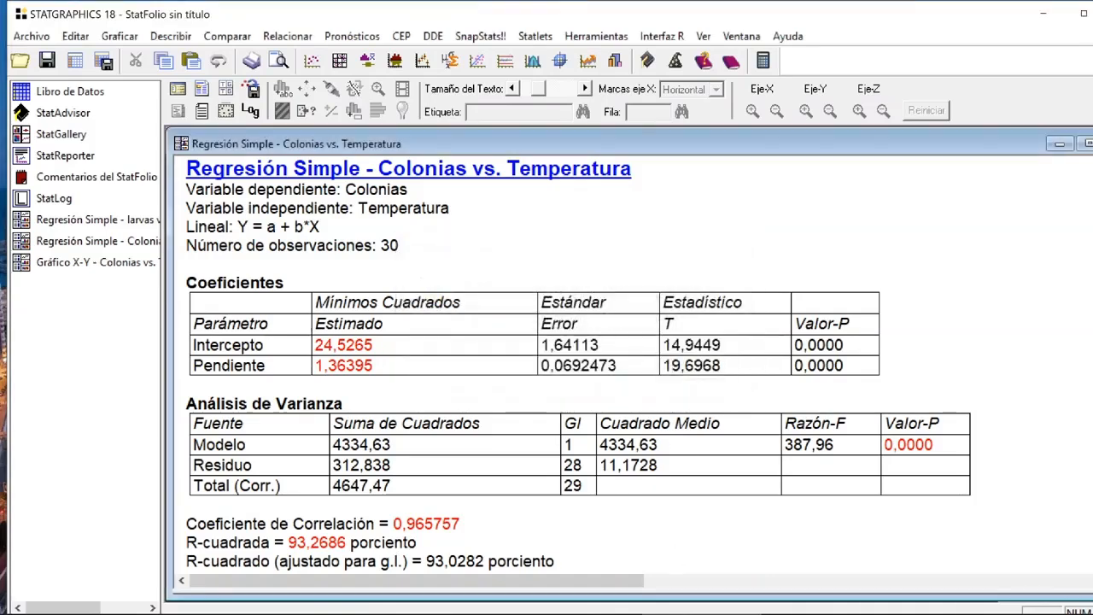
double_click(816, 262)
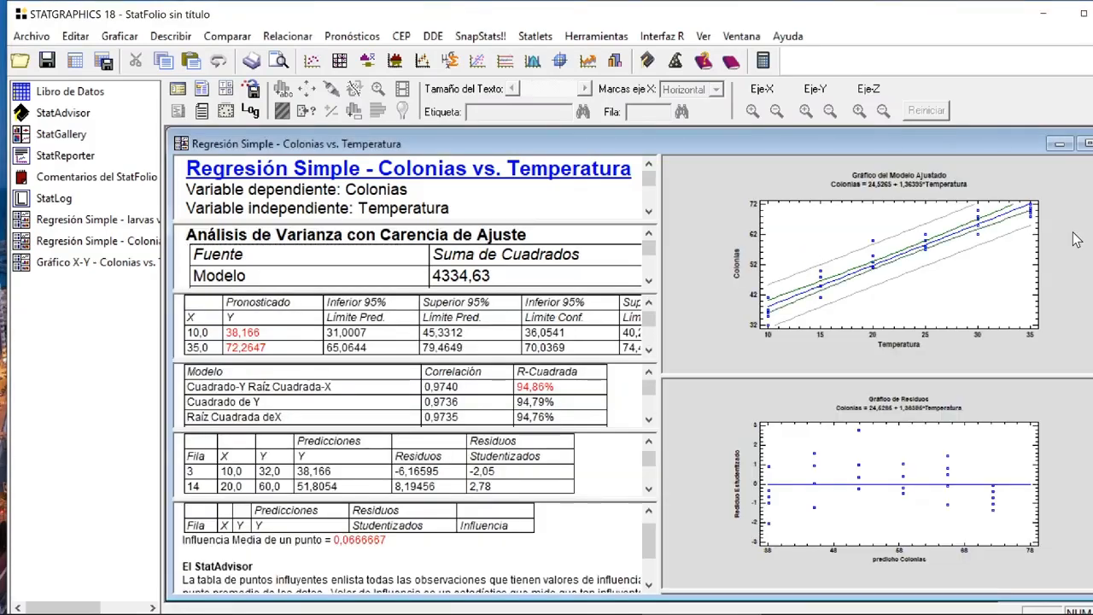
double_click(1074, 237)
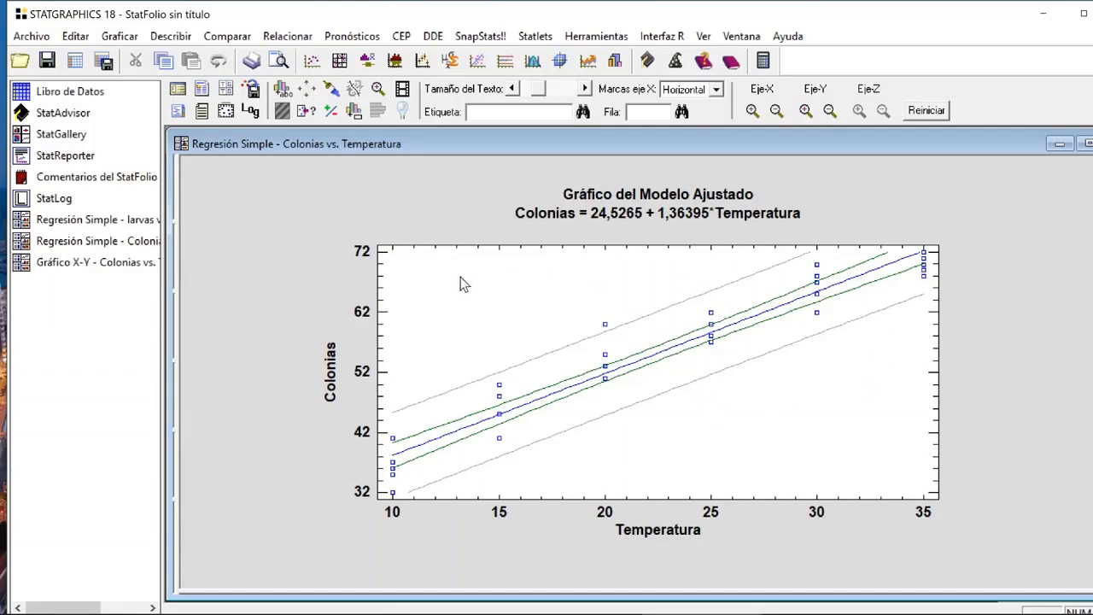
double_click(340, 284)
- Enlarge the text of the predicted values table and add a forecast at X = 42
double_click(334, 298)
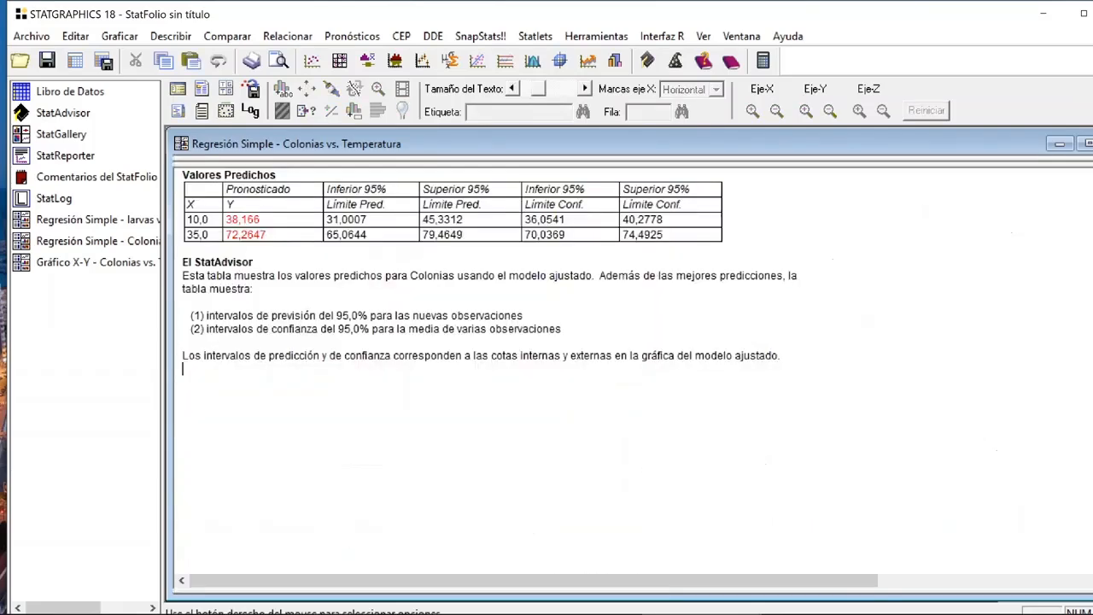
scroll(513, 342, "up", 6)
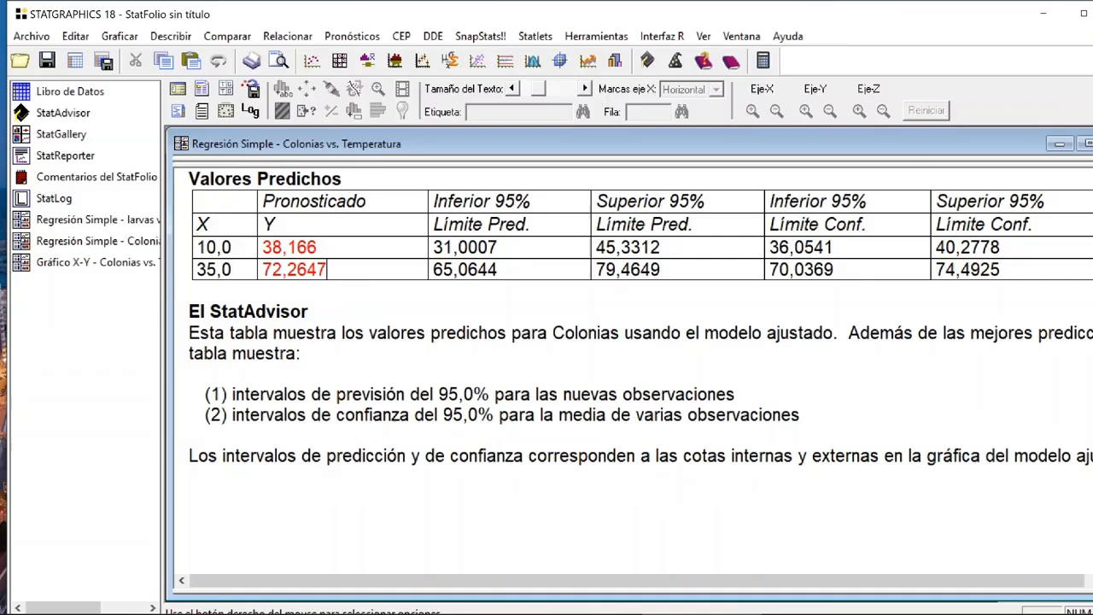
right_click(413, 359)
left_click(476, 35)
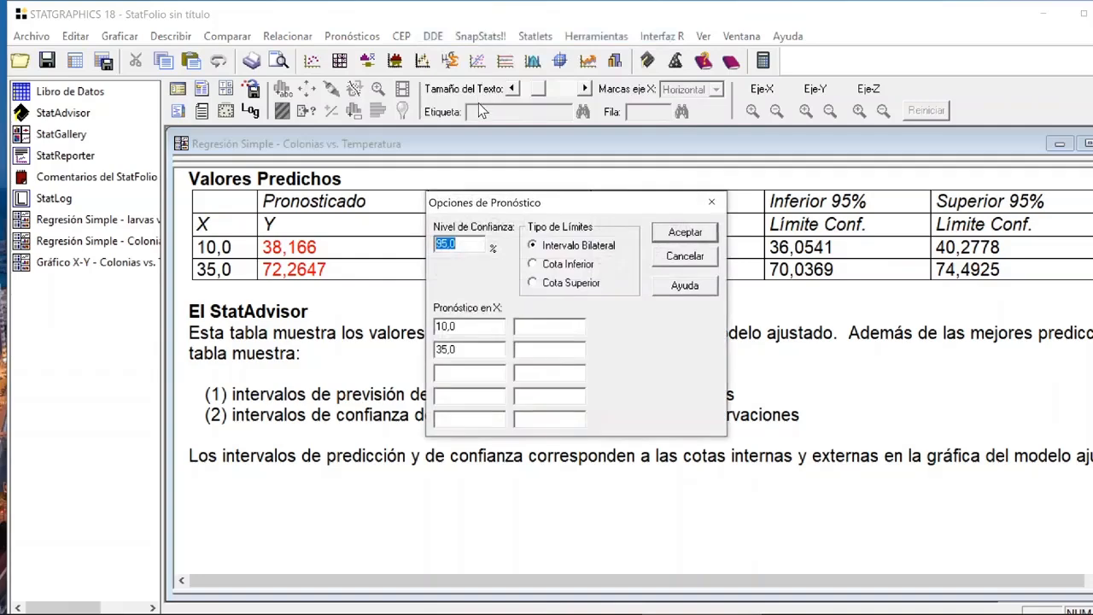
left_click(469, 373)
type("42")
left_click(468, 242)
left_click_drag(458, 243, 427, 243)
left_click_drag(480, 212, 472, 288)
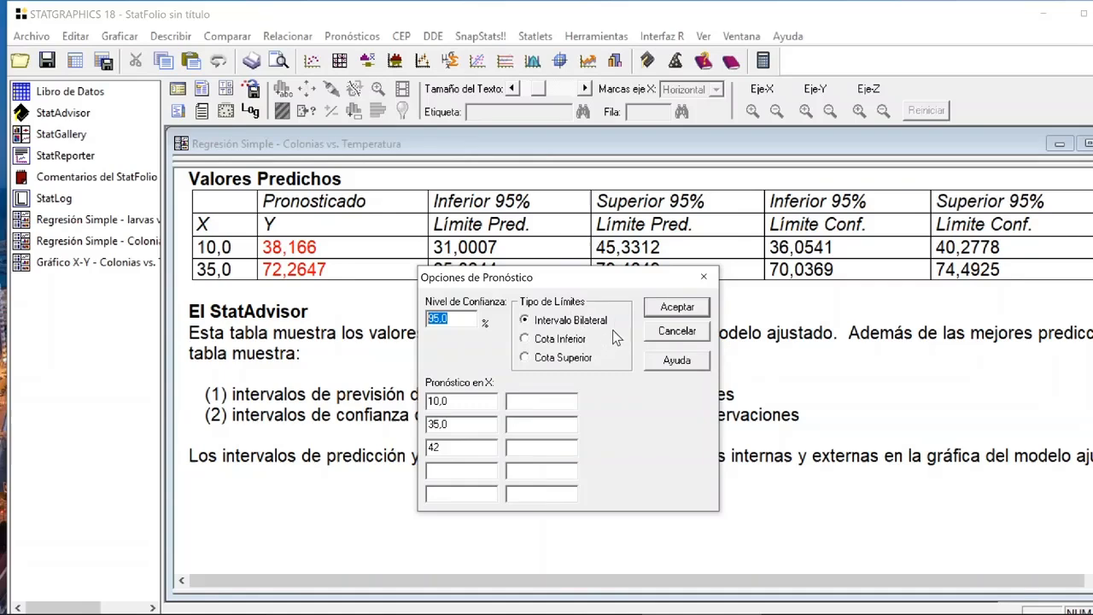
left_click(675, 308)
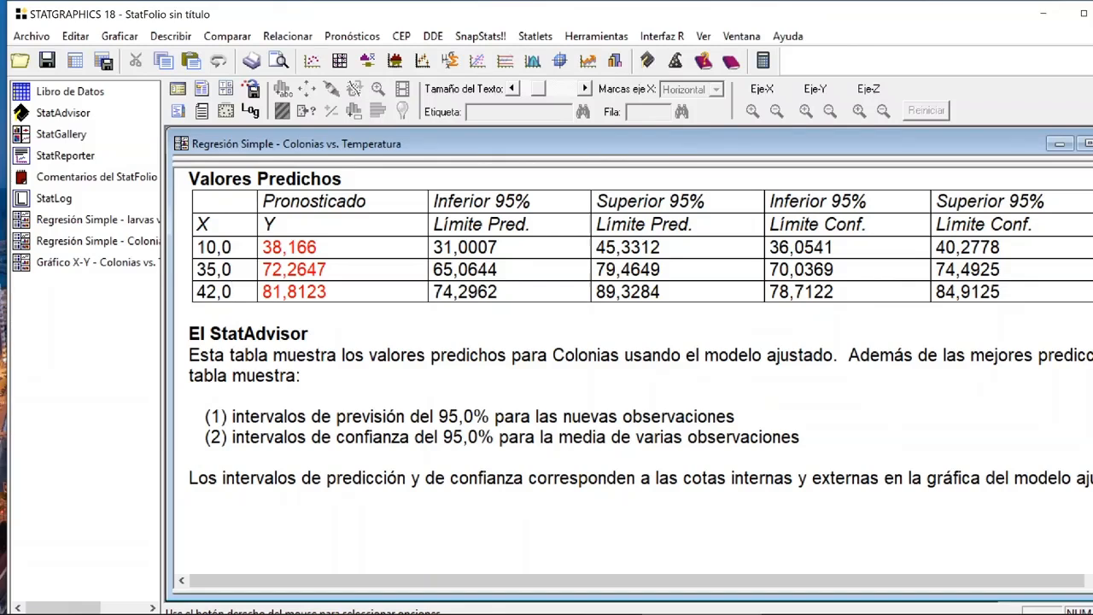
- Review the predicted Colonias at a temperature of 42 and examine the plot of studentized residuals versus predicted values
left_click_drag(327, 292, 261, 292)
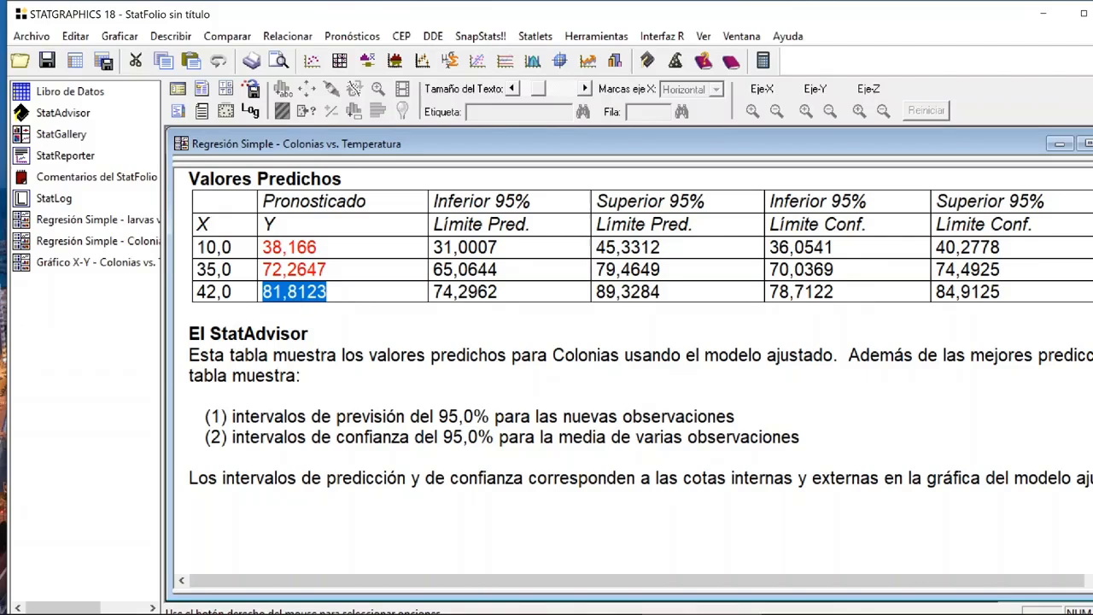
double_click(683, 325)
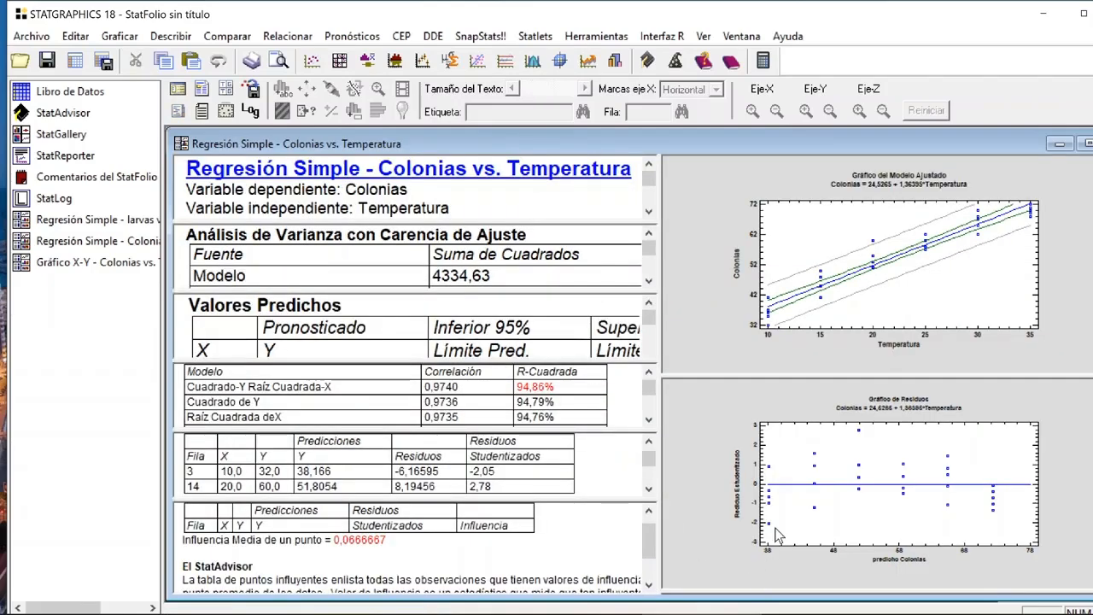
double_click(725, 464)
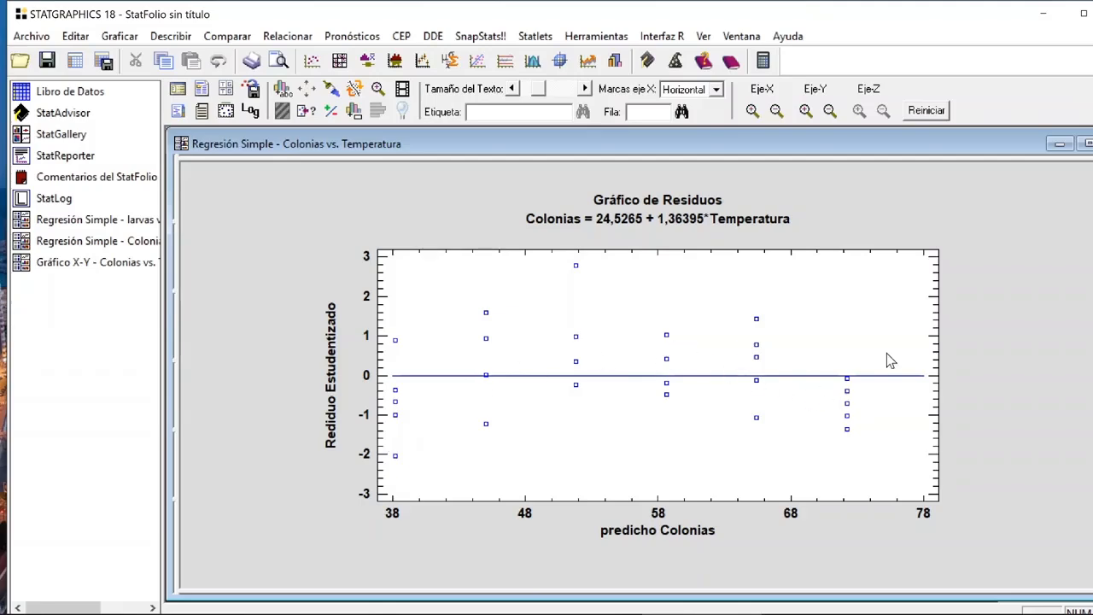
double_click(1073, 363)
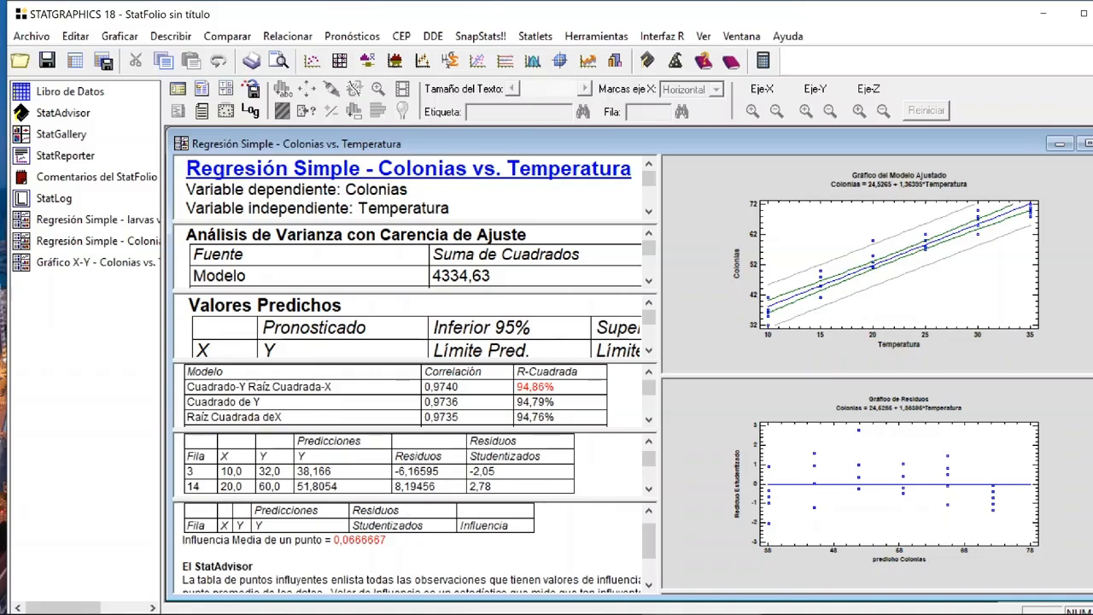
- Enlarge the unusual residuals table text and examine the listed rows and their studentized residuals
double_click(410, 470)
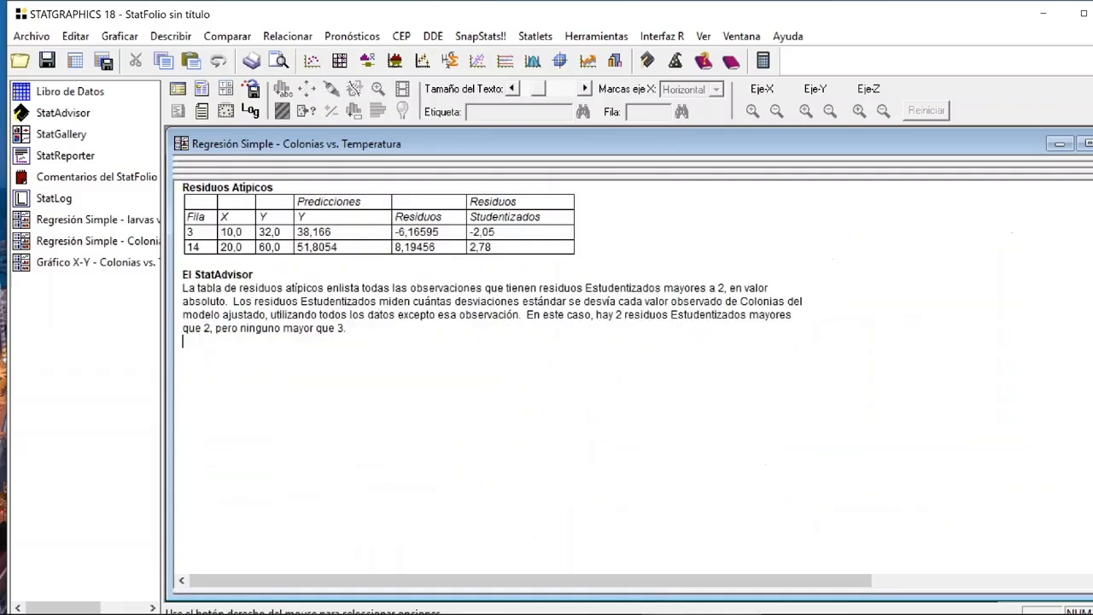
scroll(530, 342, "up", 4)
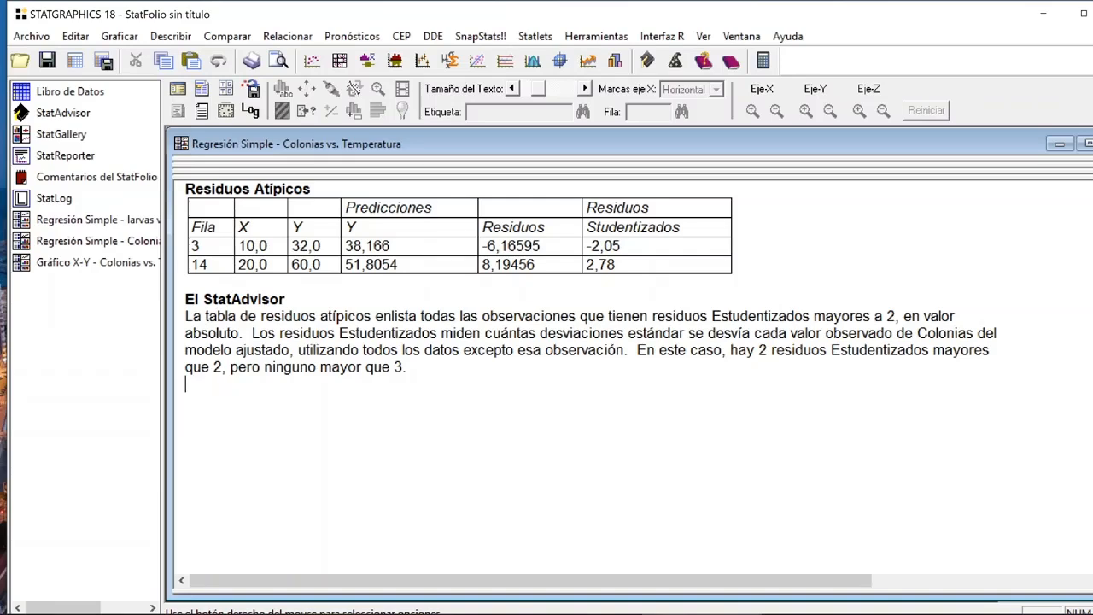
left_click_drag(615, 264, 214, 266)
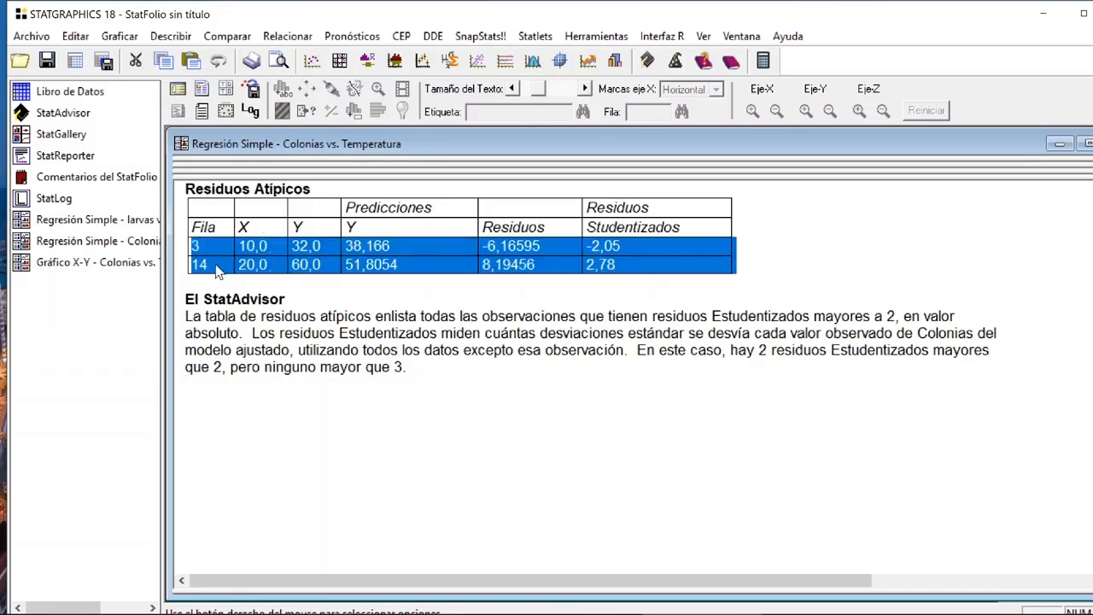
left_click(637, 246)
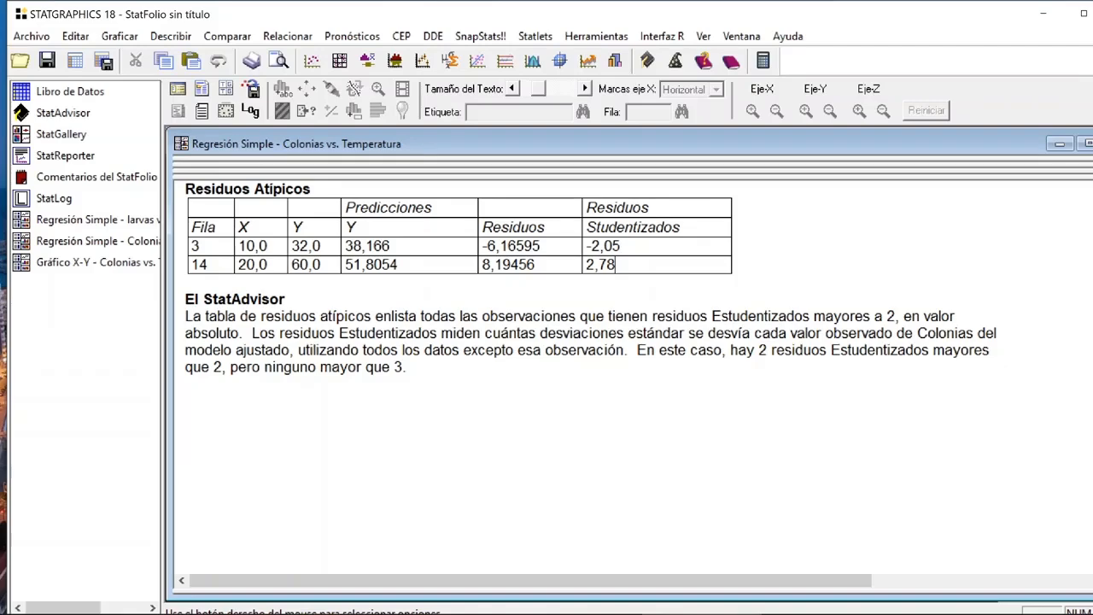
double_click(659, 280)
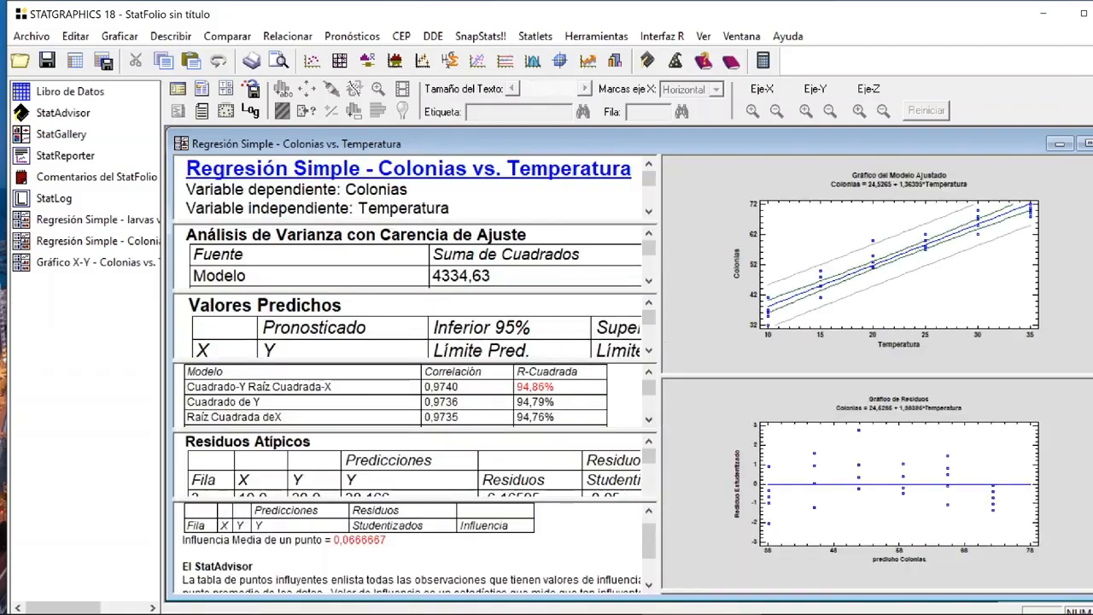
- Enlarge the influential points text and examine the average influence of a point and its interpretation
double_click(410, 551)
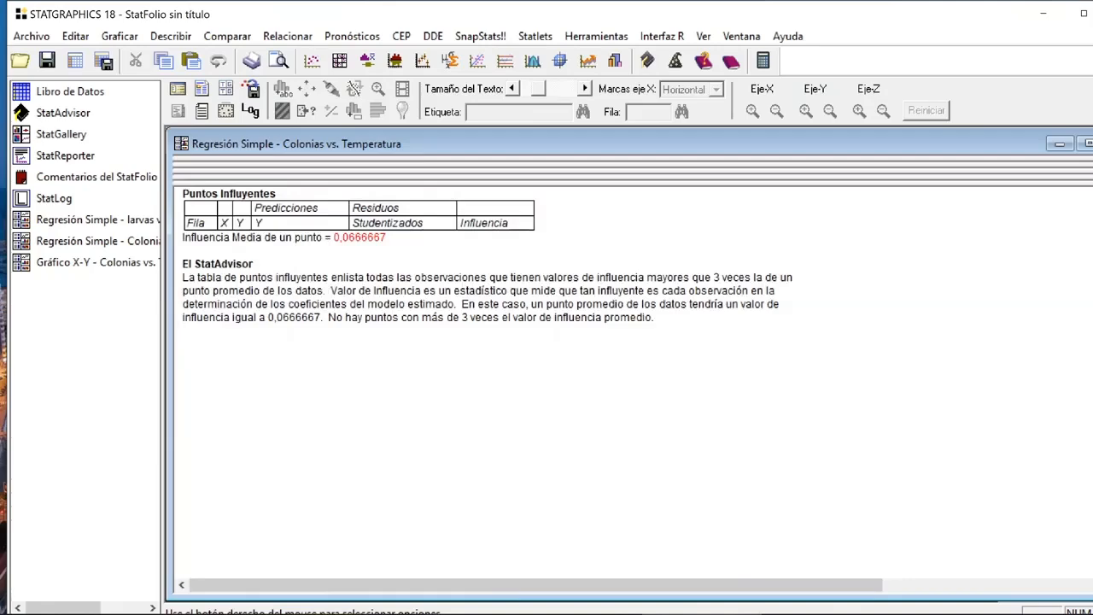
scroll(512, 385, "up", 4)
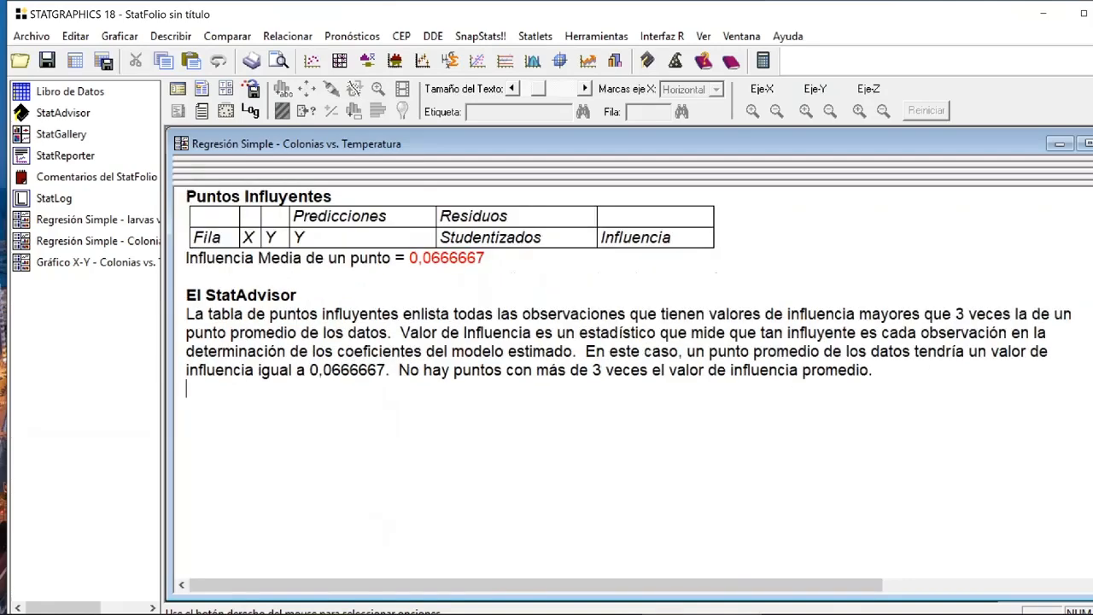
left_click_drag(485, 258, 394, 258)
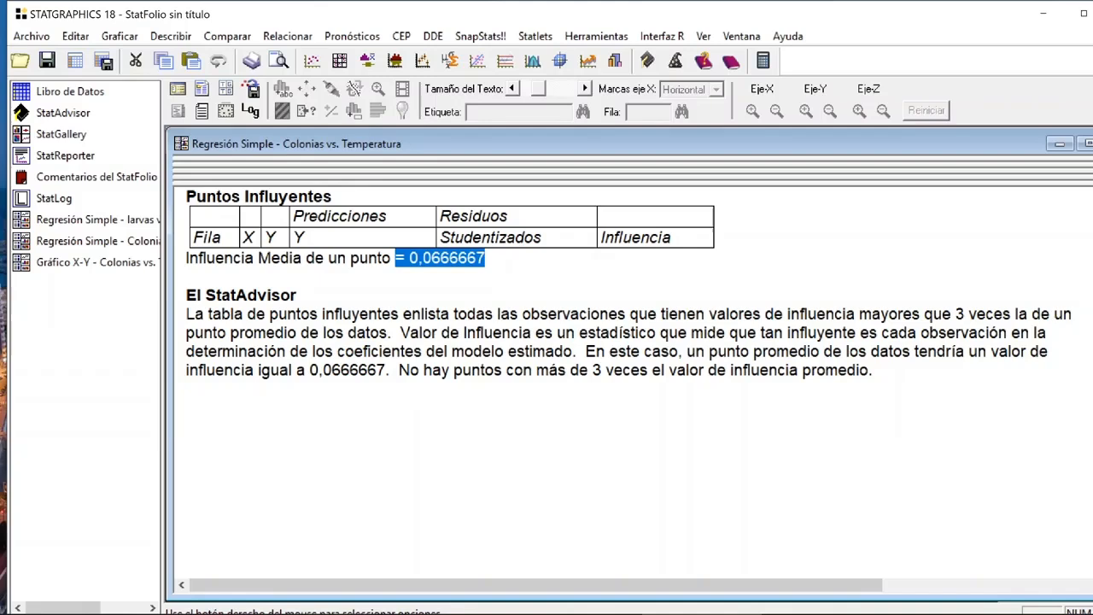
double_click(661, 285)
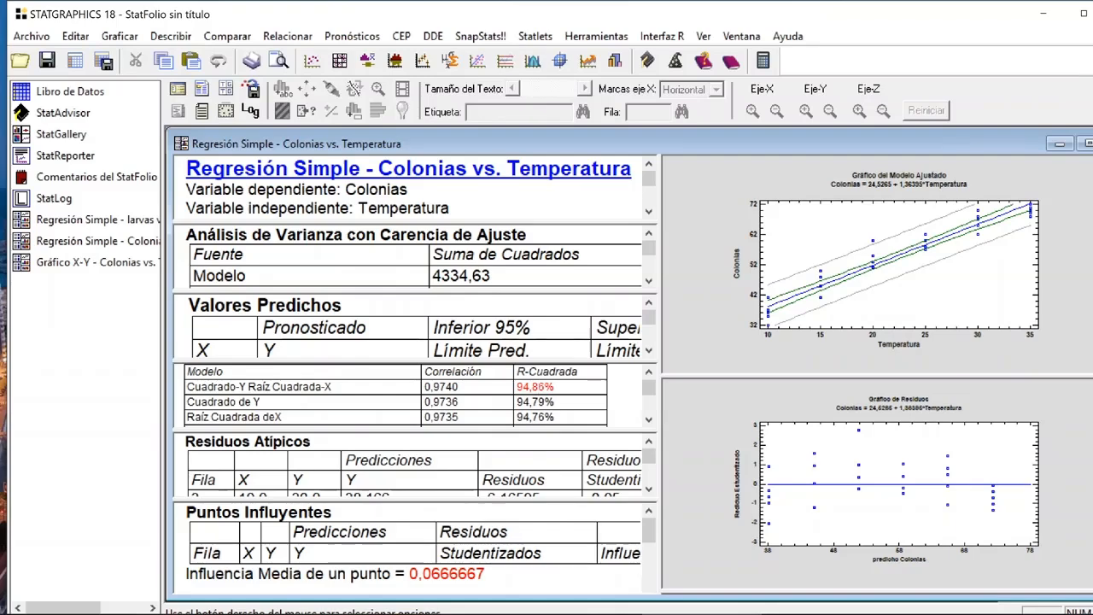
- Enlarge the alternative models comparison table and examine the correlation and R-squared of all listed models
double_click(534, 387)
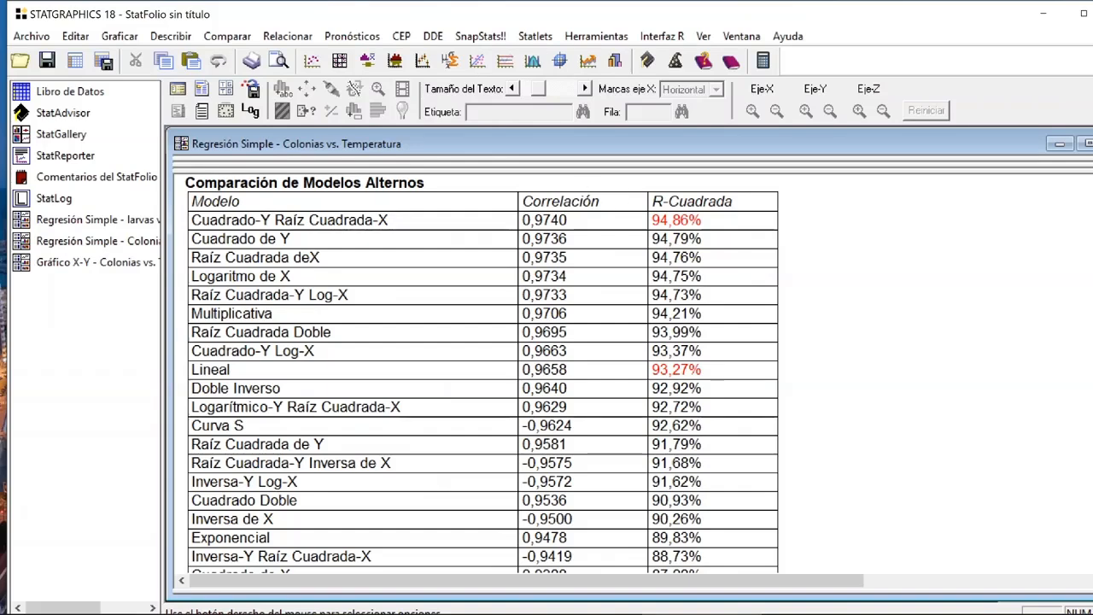
scroll(484, 373, "down", 3)
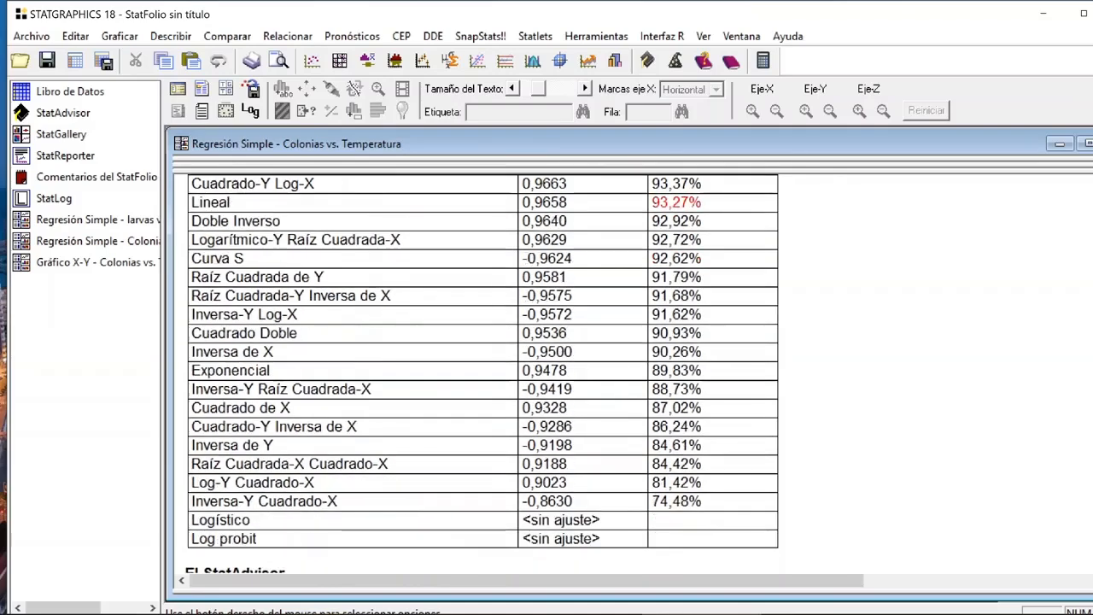
- Review the model types available in the simple regression options and close them without changing the model
left_click(229, 89)
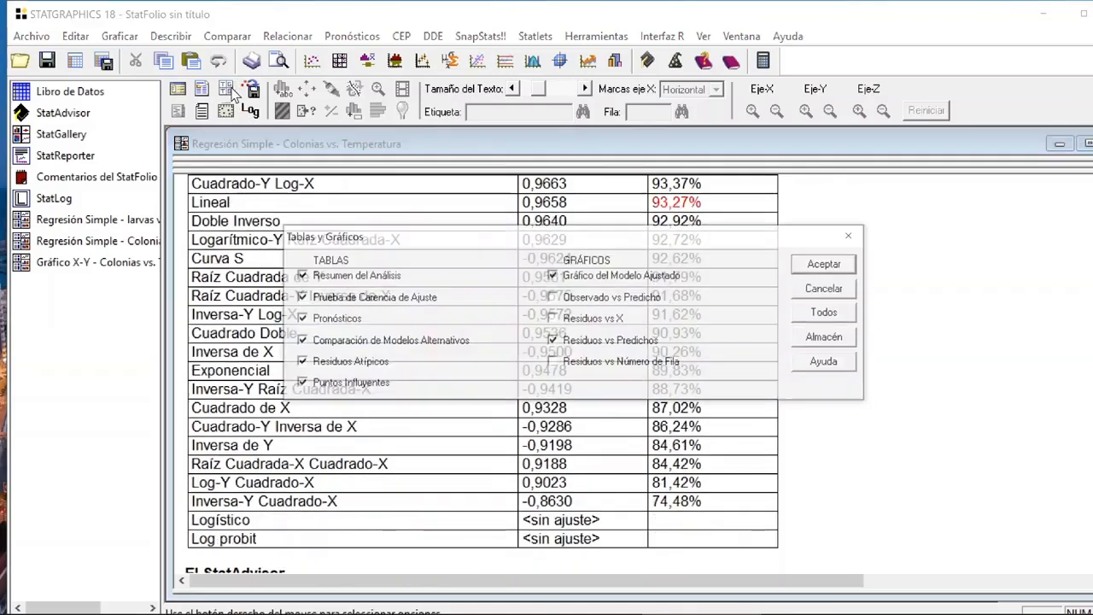
left_click(855, 236)
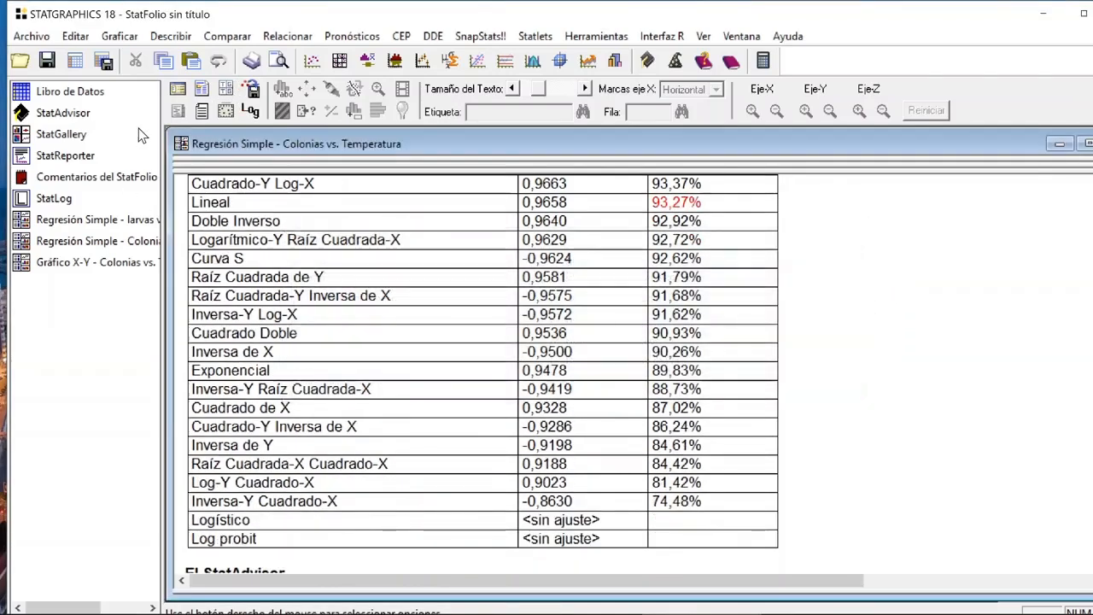
left_click(203, 91)
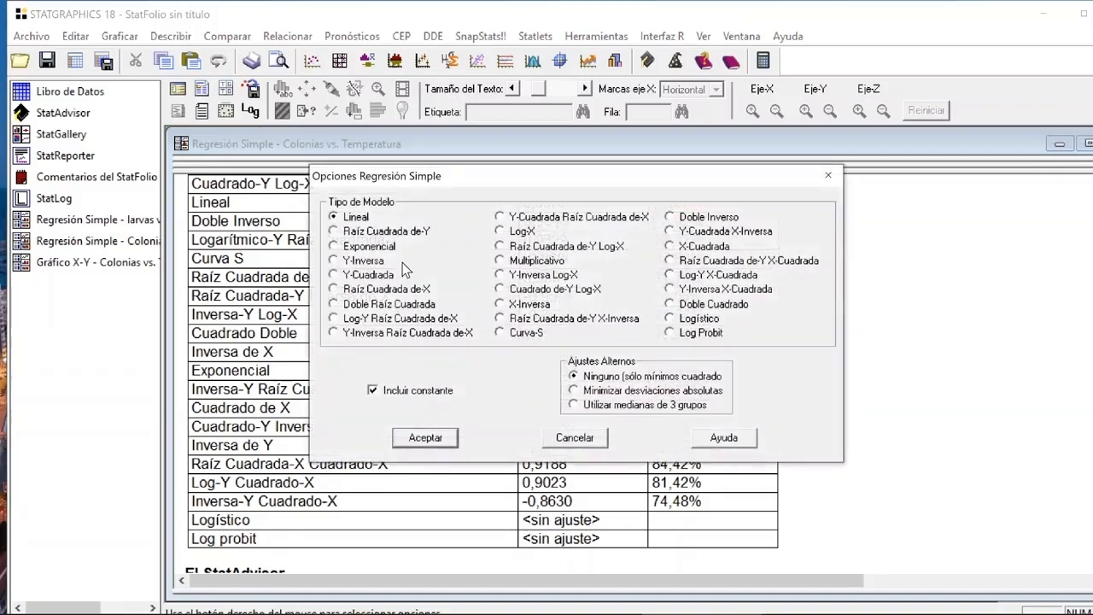
left_click(828, 177)
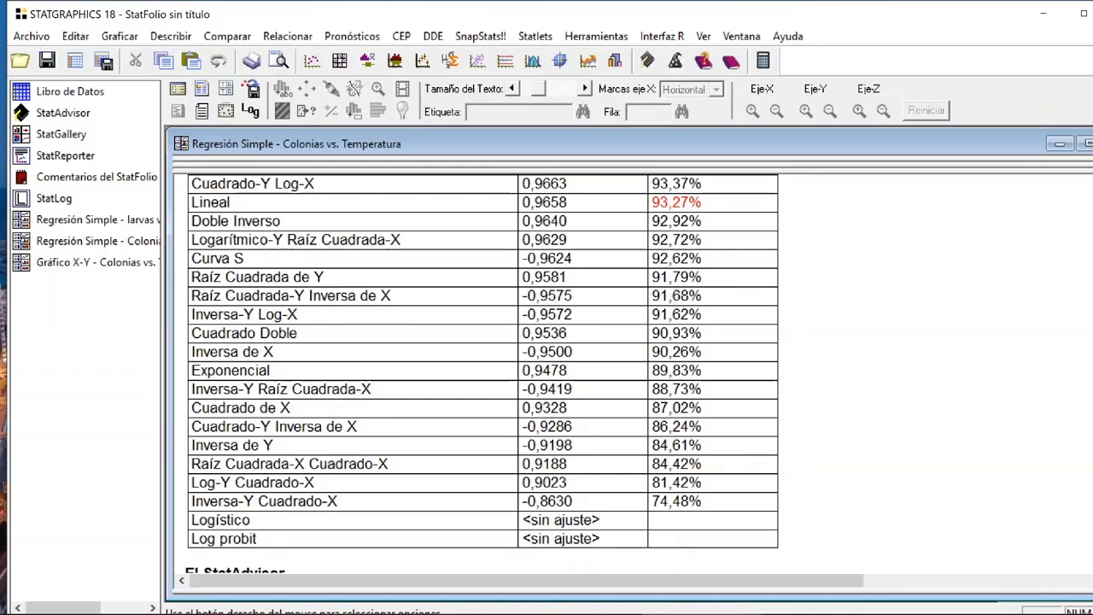
- Compare the correlation and R-squared of the Lineal model with those of Cuadrado de Y and Cuadrado-Y Raíz Cuadrada-X
scroll(483, 376, "up", 3)
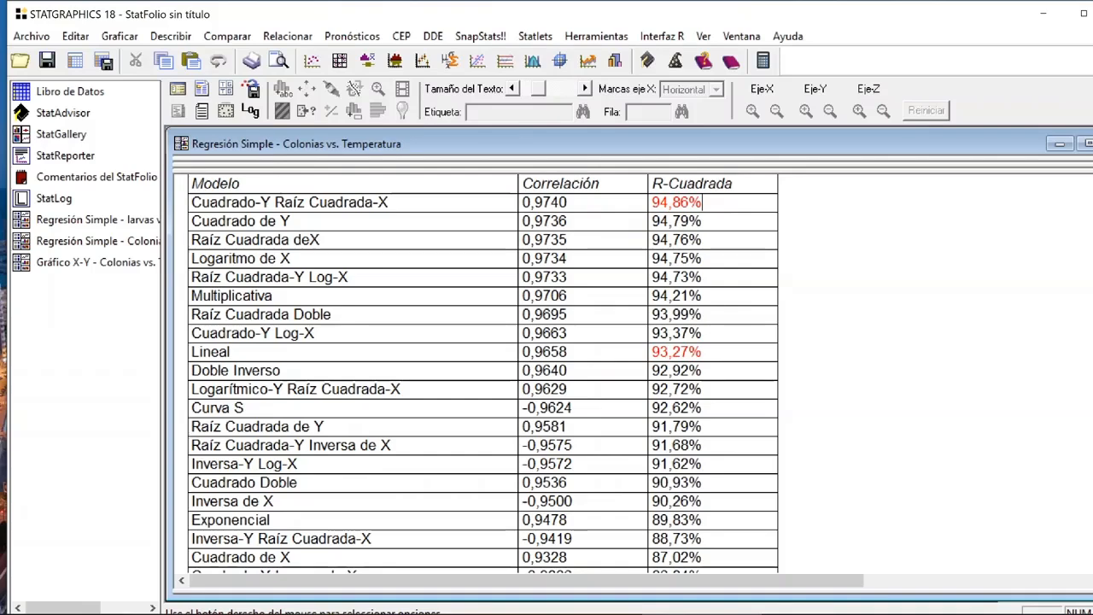
mouse_move(512, 352)
left_mouse_down()
mouse_move(510, 373)
mouse_move(506, 357)
left_mouse_up()
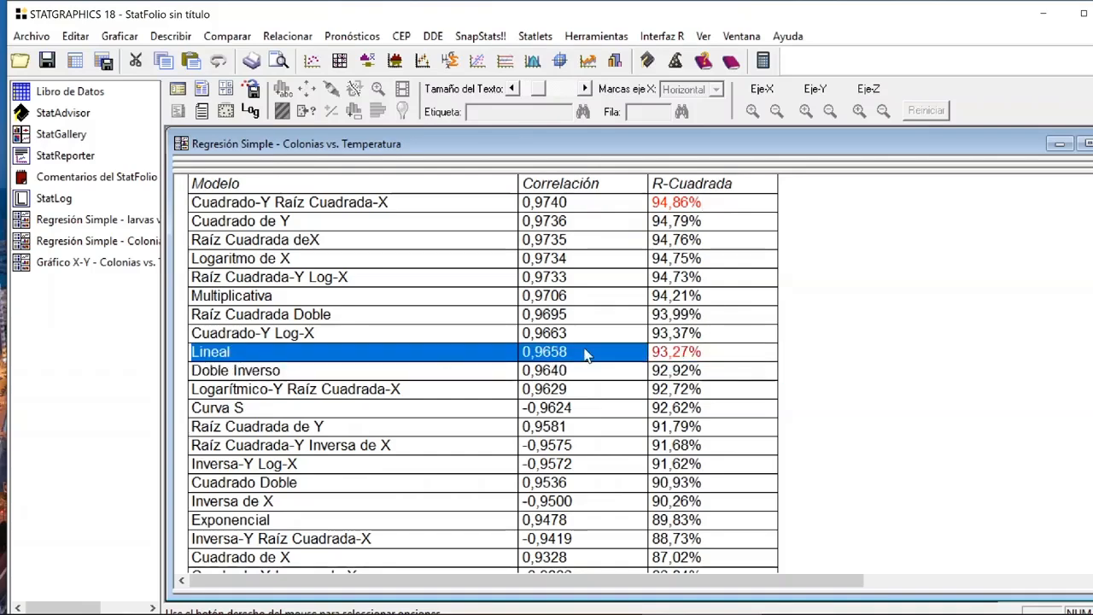
left_click_drag(707, 352, 427, 352)
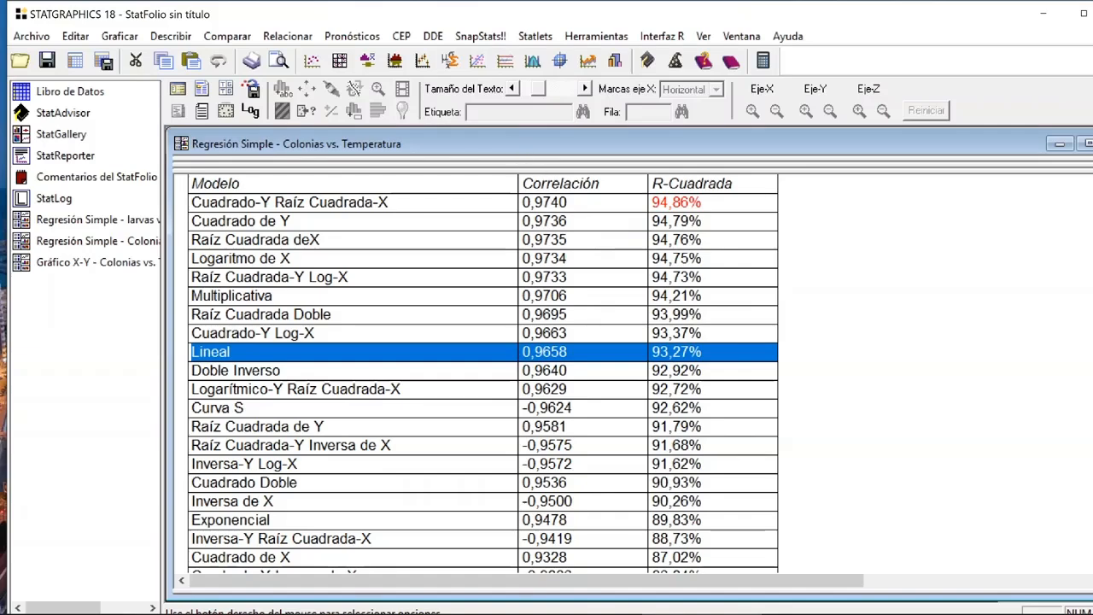
mouse_move(672, 222)
left_mouse_down()
mouse_move(699, 239)
mouse_move(628, 224)
mouse_move(683, 222)
left_mouse_up()
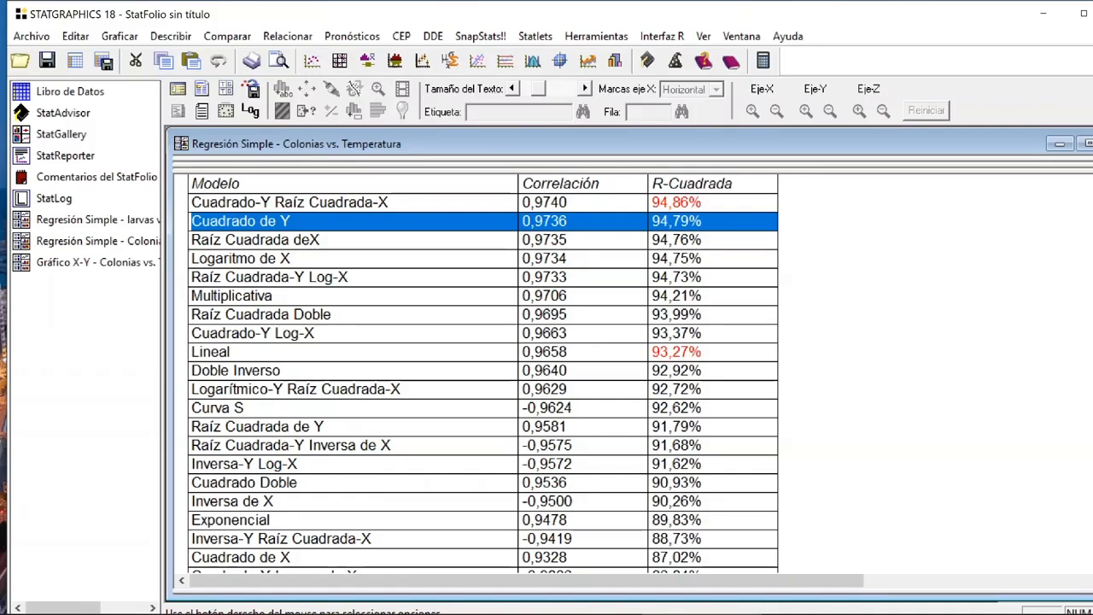
left_click(389, 202)
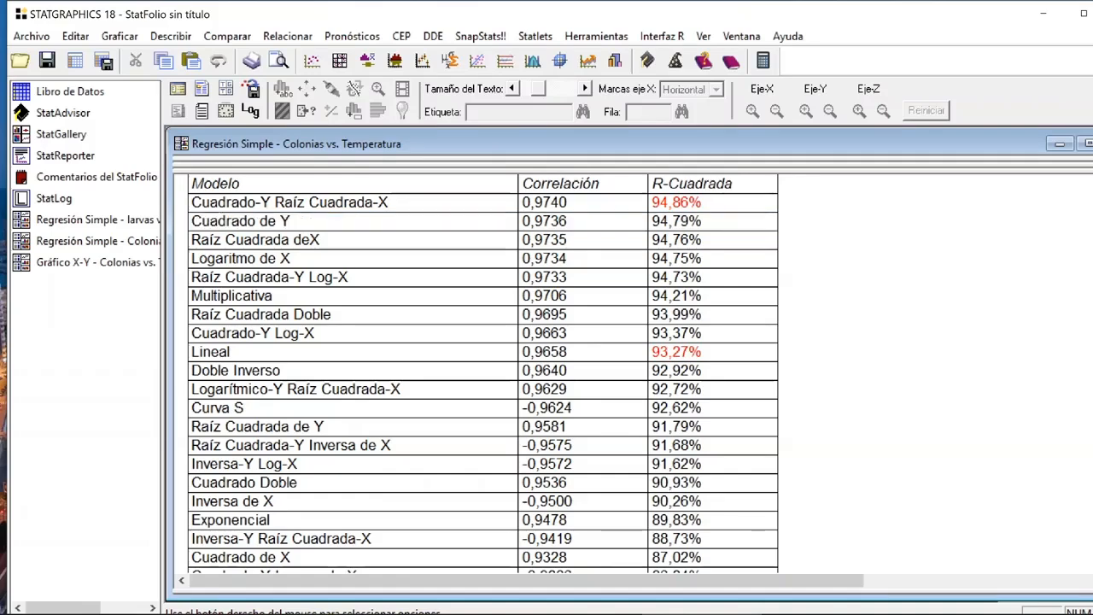
left_click(287, 36)
mouse_move(293, 53)
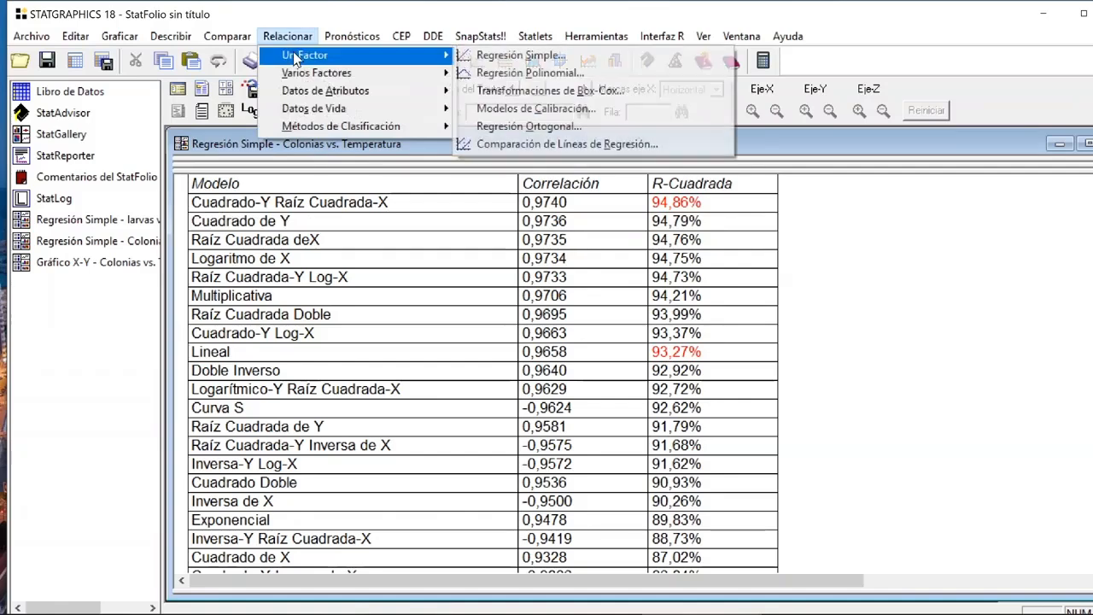
left_click(483, 56)
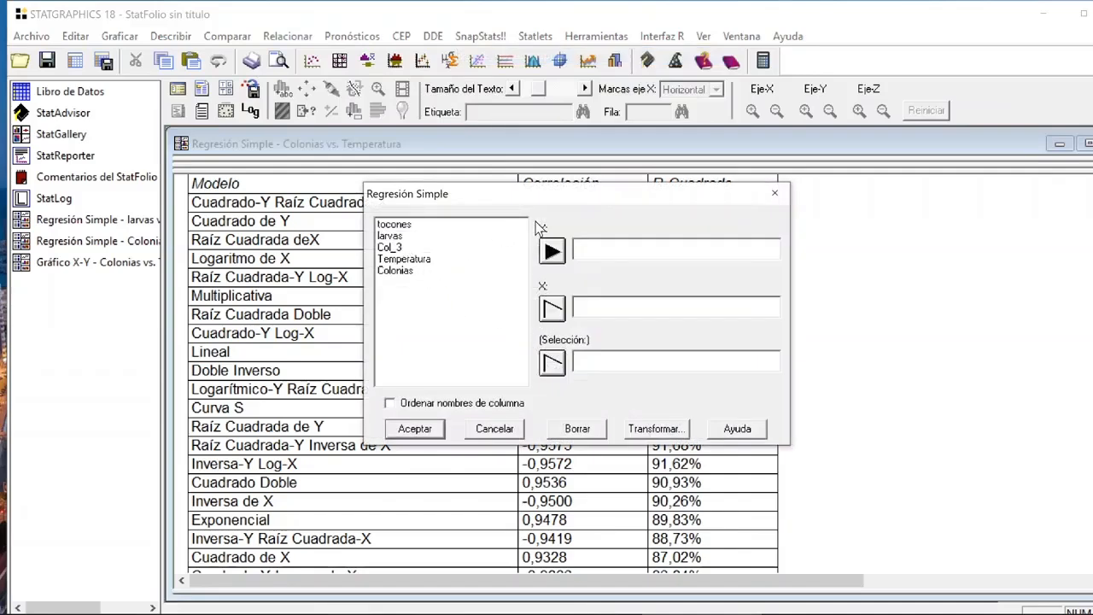
left_click(777, 191)
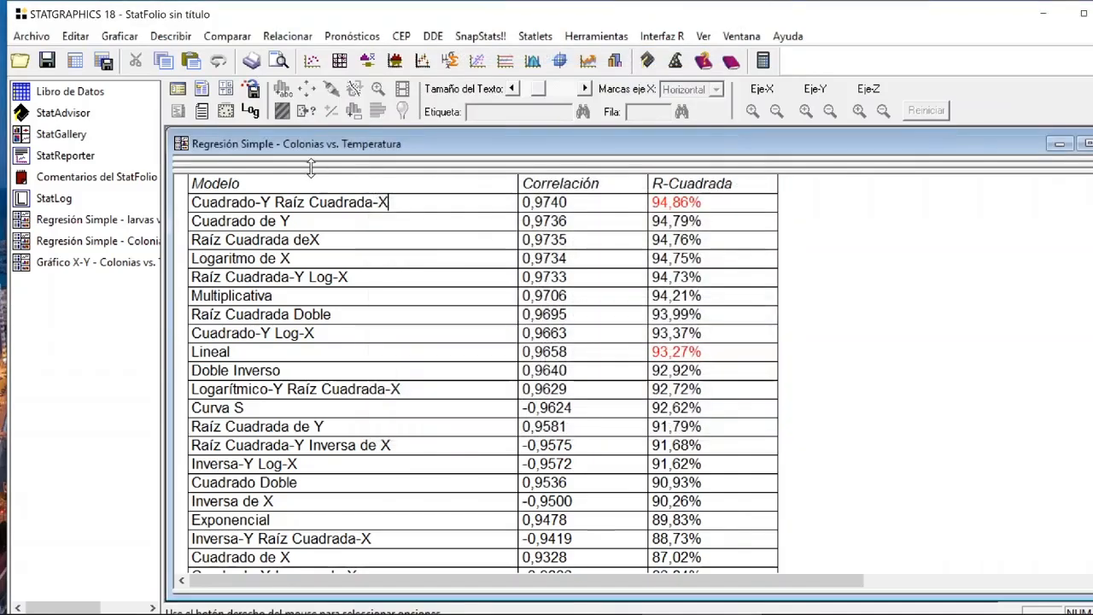
- Change the regression's model type to Y-Cuadrada Raíz Cuadrada de-X
left_click(200, 90)
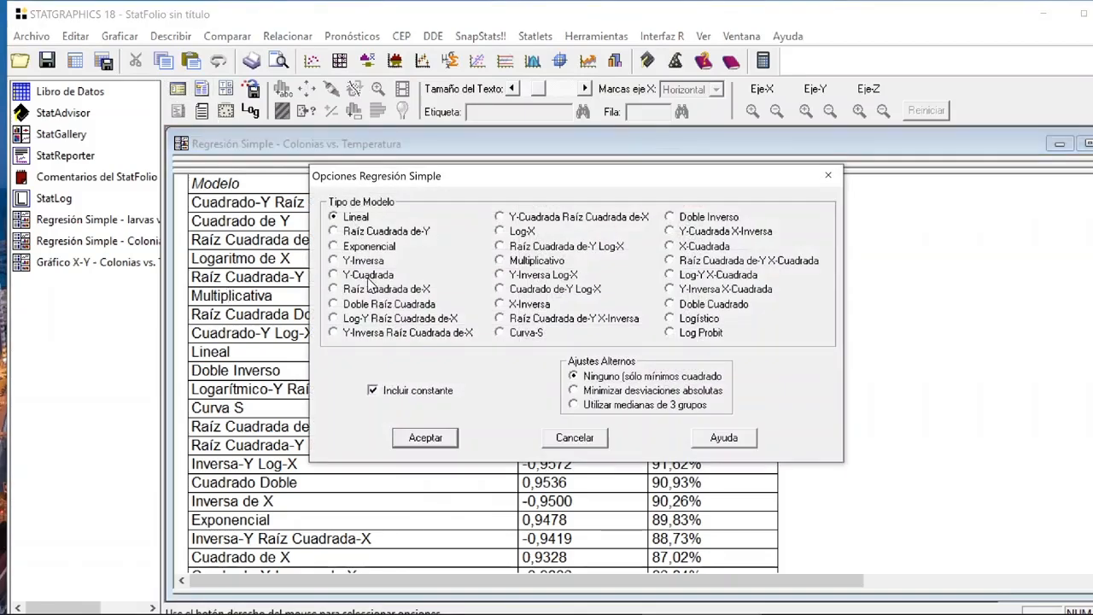
left_click_drag(510, 181, 523, 286)
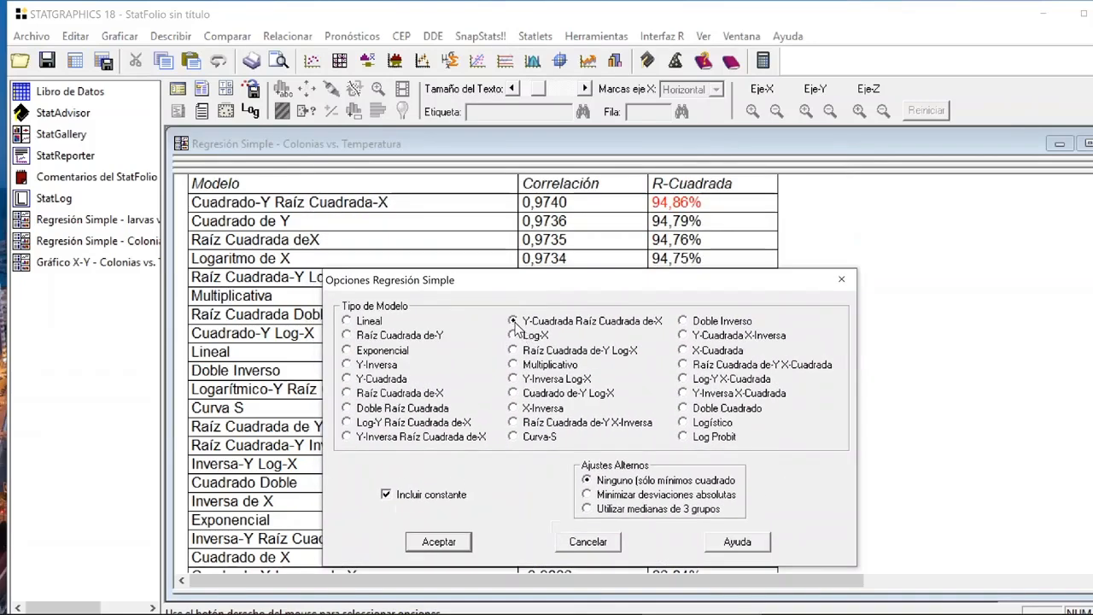
left_click(443, 546)
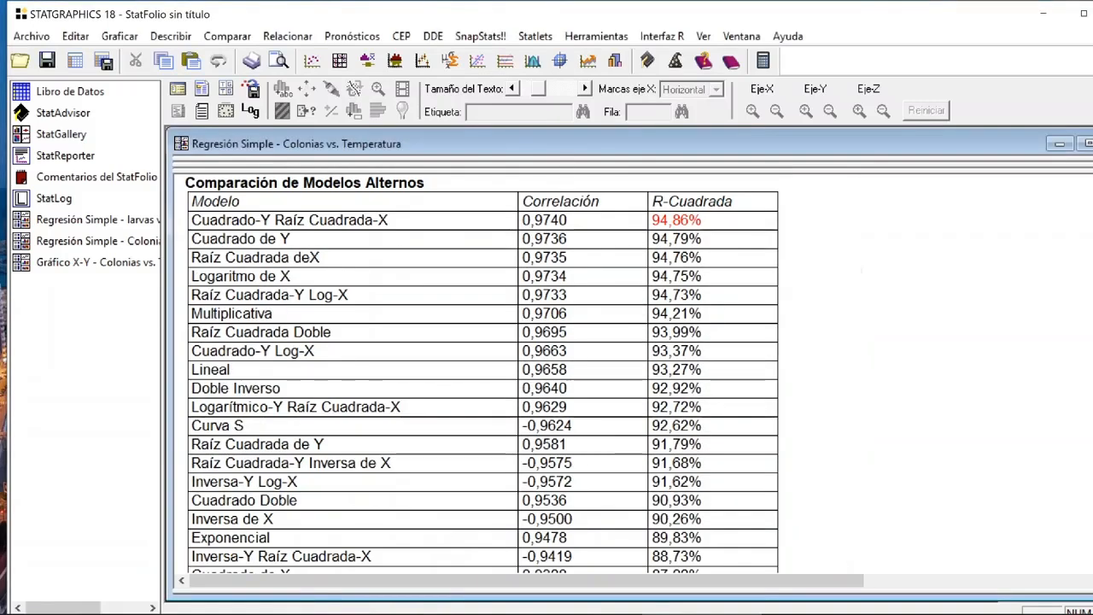
- Enlarge the analysis summary in place of the comparison table and examine the model form, ANOVA P-value and coefficient P-values
double_click(856, 295)
scroll(416, 188, "up", 1)
double_click(417, 189)
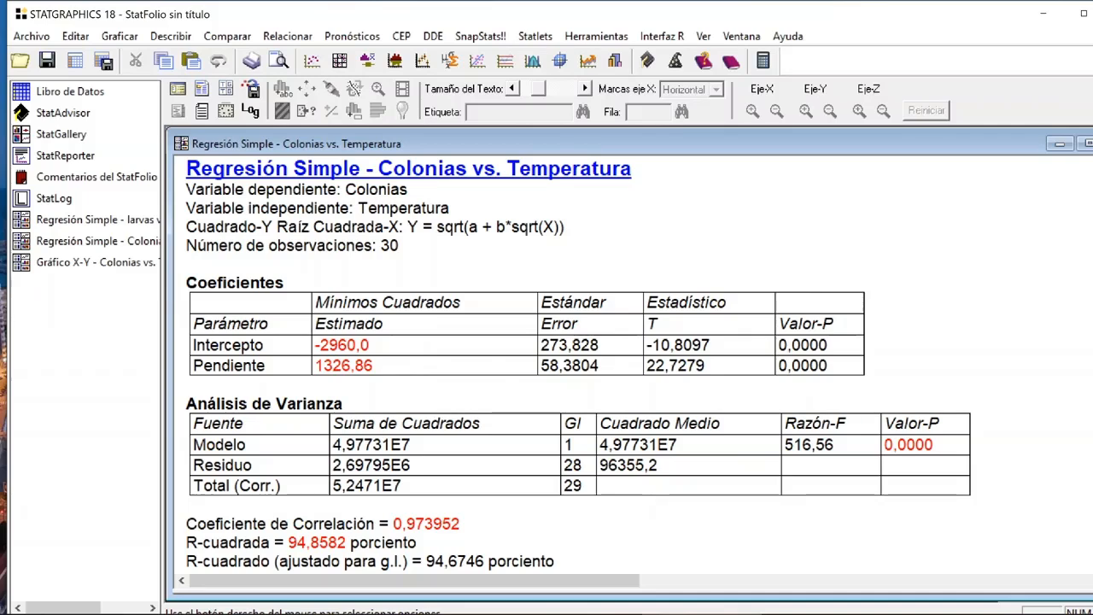
left_click_drag(423, 226, 408, 226)
left_click_drag(556, 227, 539, 227)
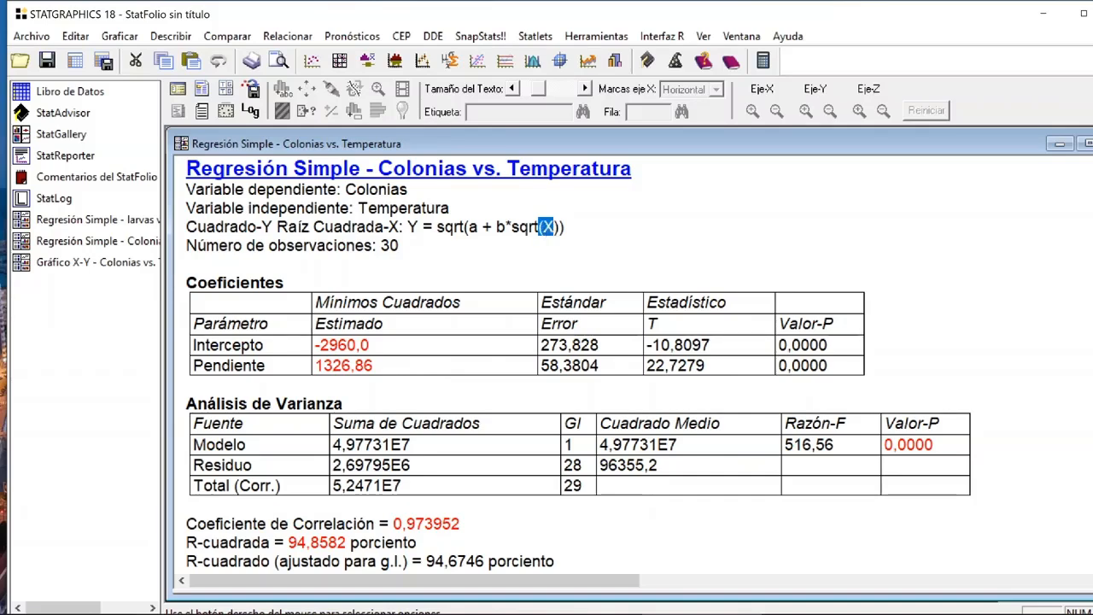
double_click(912, 445)
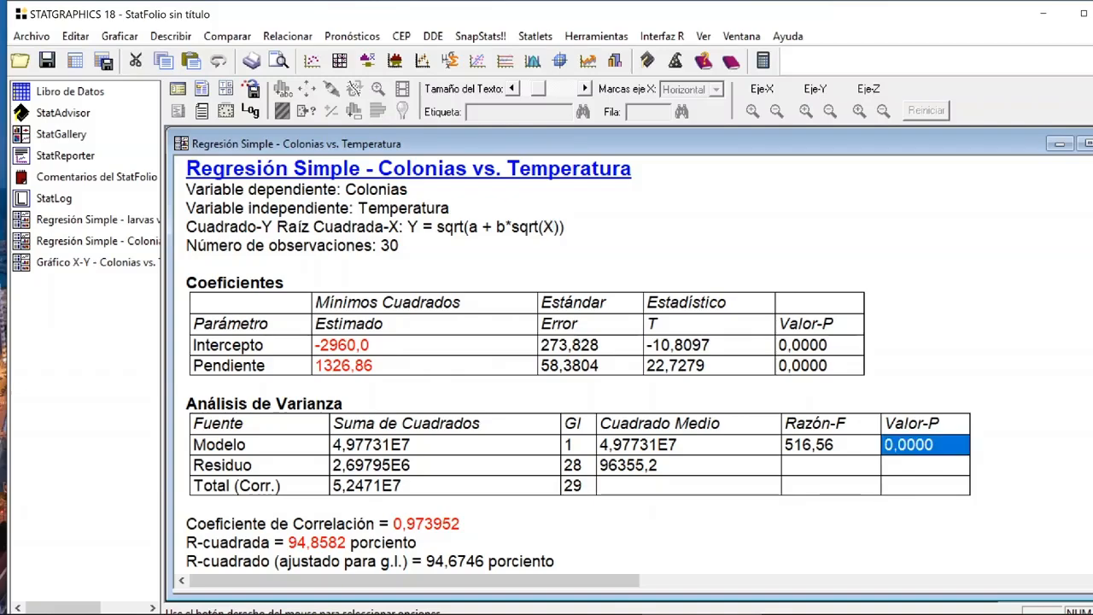
left_click_drag(783, 345, 827, 365)
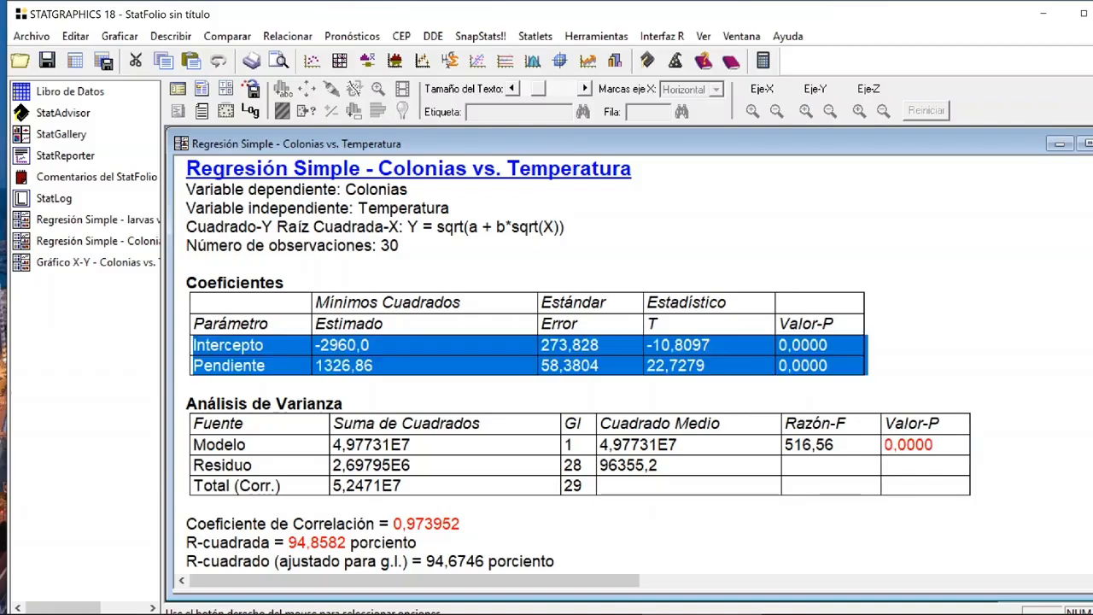
- Examine the fitted equation and correlation coefficient in the analysis summary, and restore the view of all tables and plots
scroll(632, 367, "down", 6)
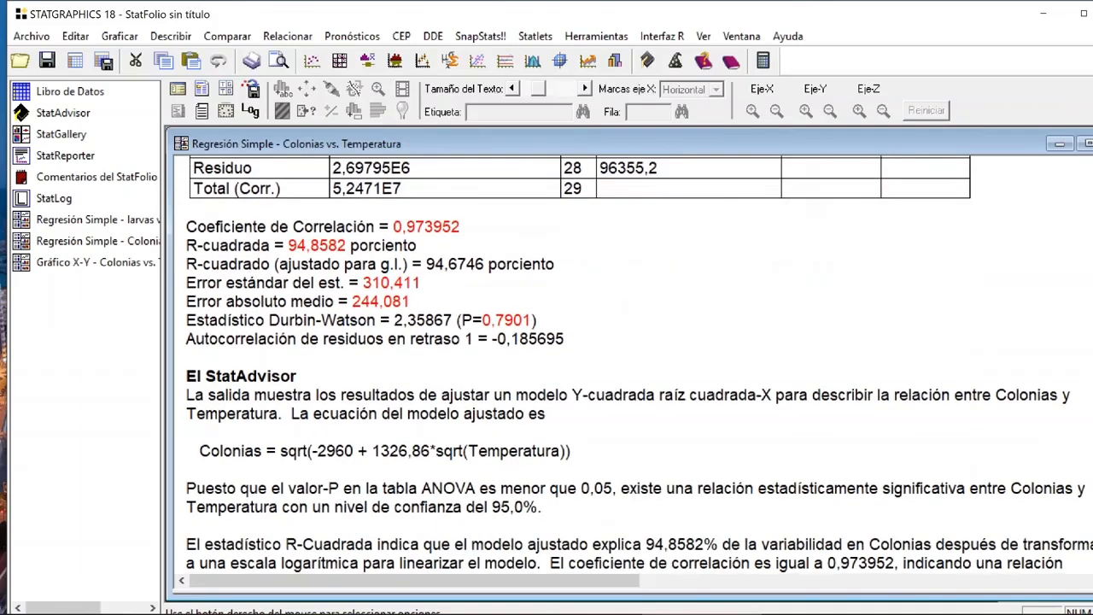
left_click_drag(571, 451, 186, 451)
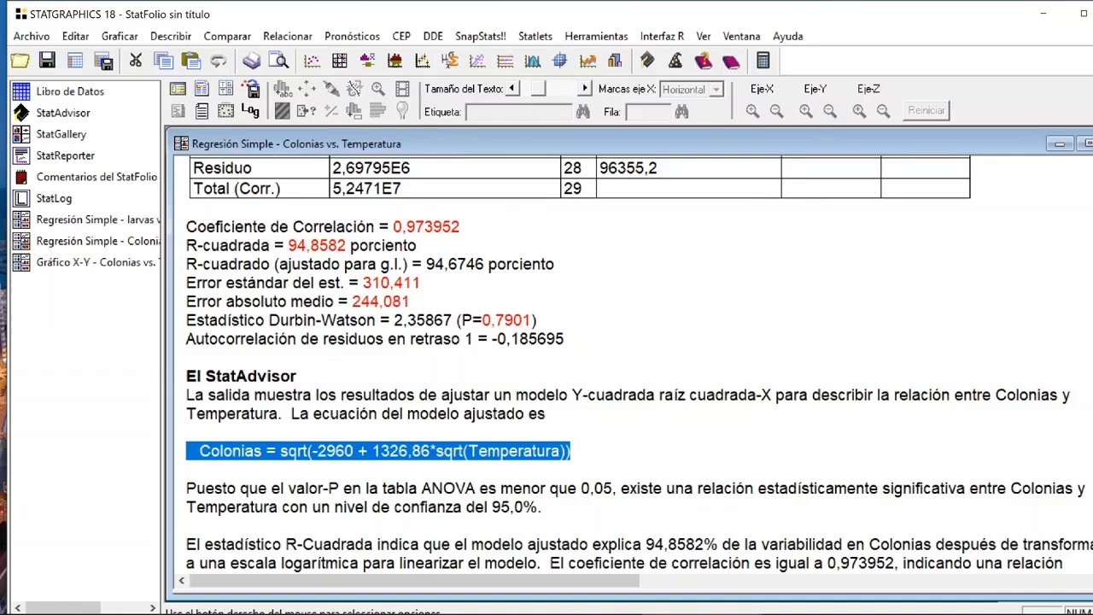
left_click(571, 451)
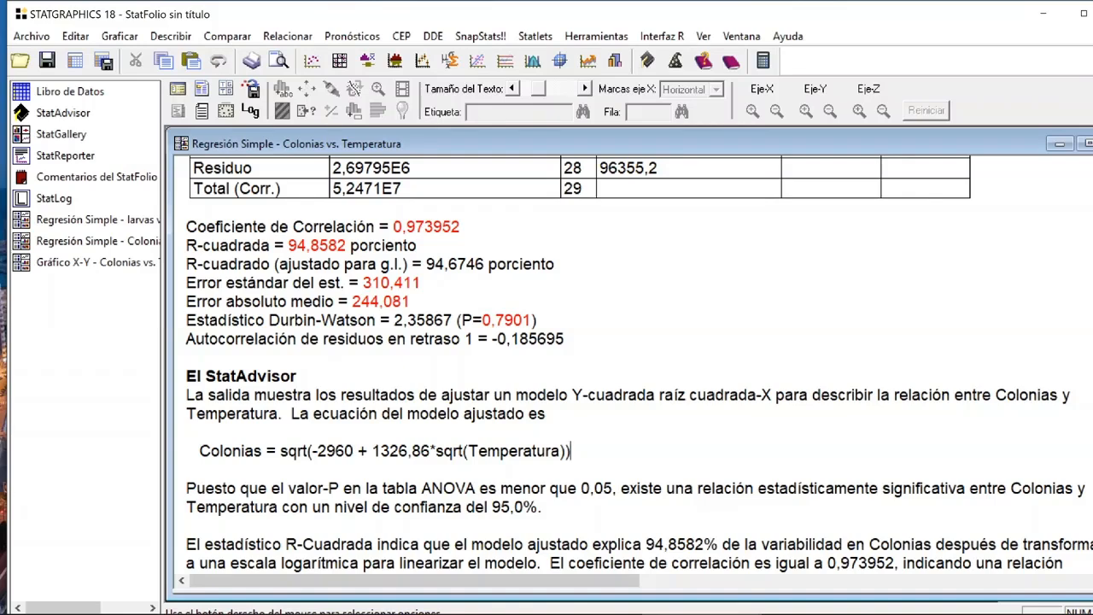
double_click(433, 226)
left_click_drag(408, 227, 394, 228)
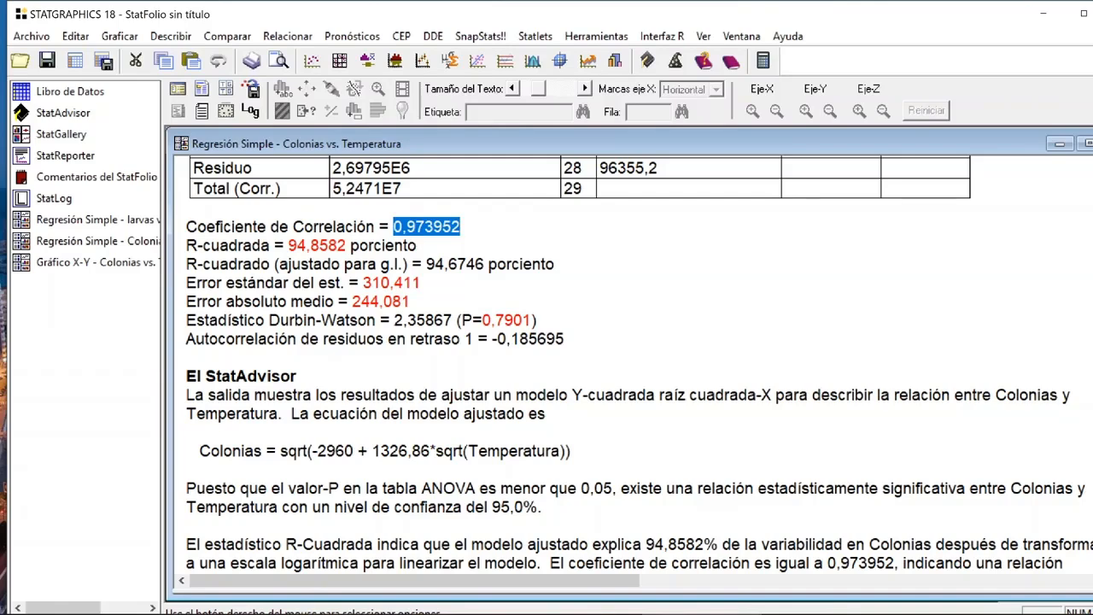
double_click(650, 314)
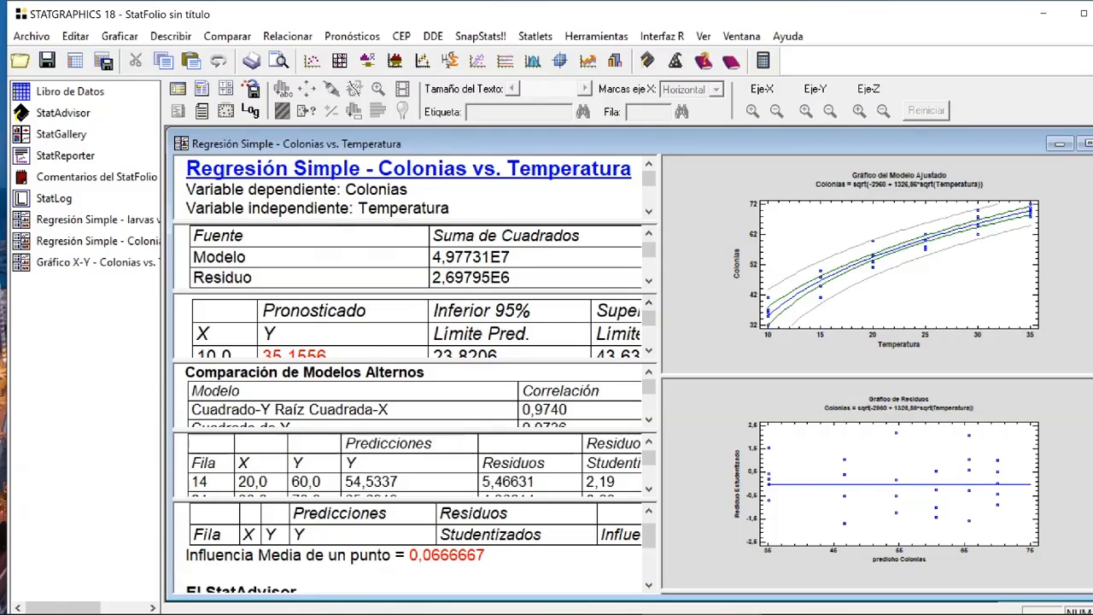
- Change the regression's model type to Y-Cuadrada
left_click(200, 94)
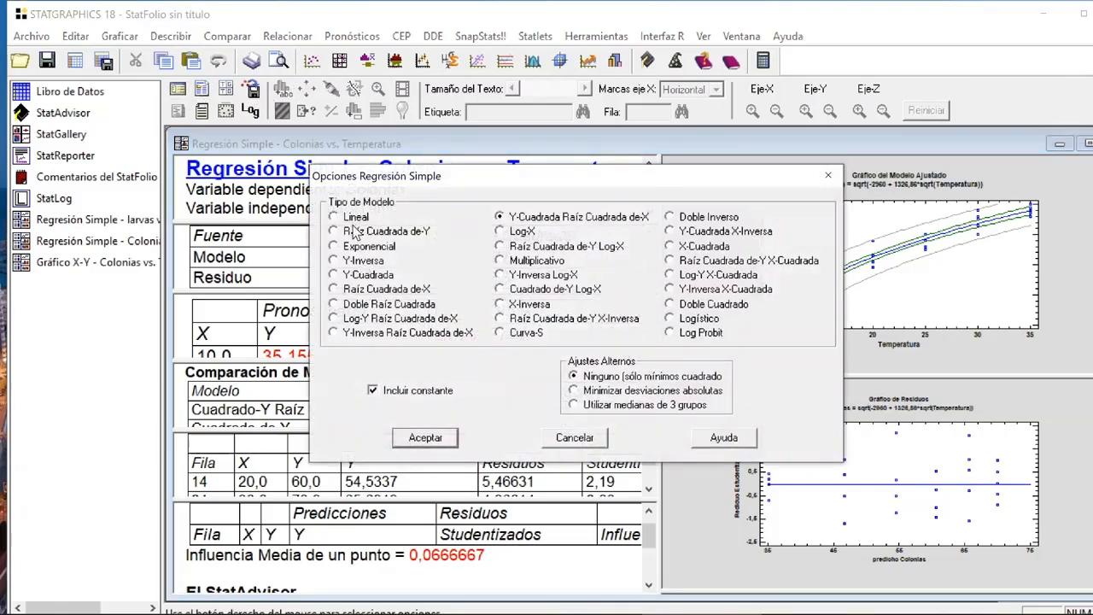
left_click(334, 276)
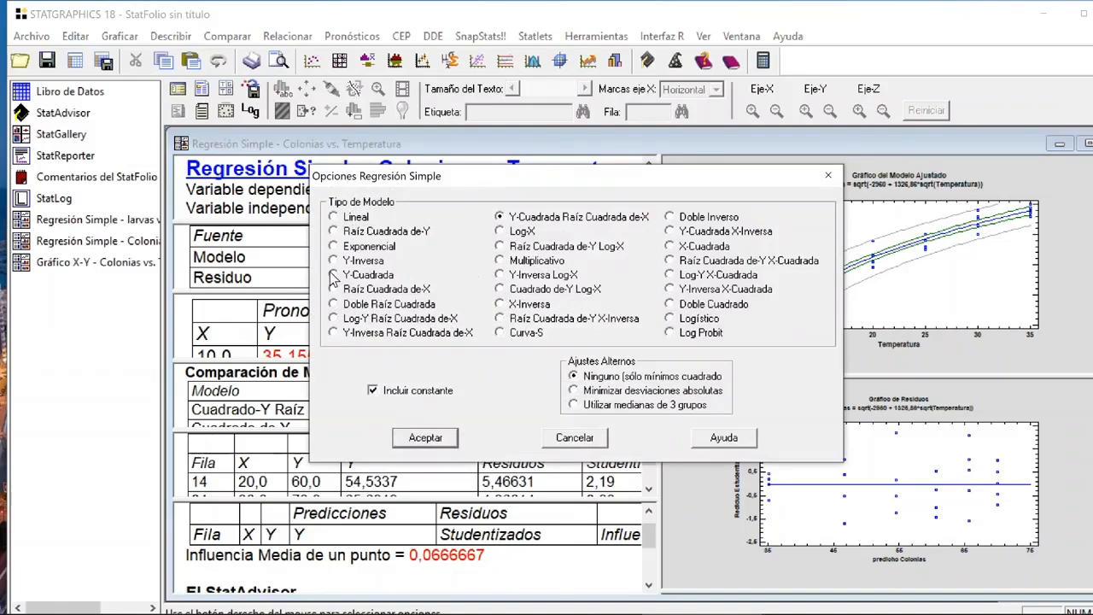
left_click(425, 439)
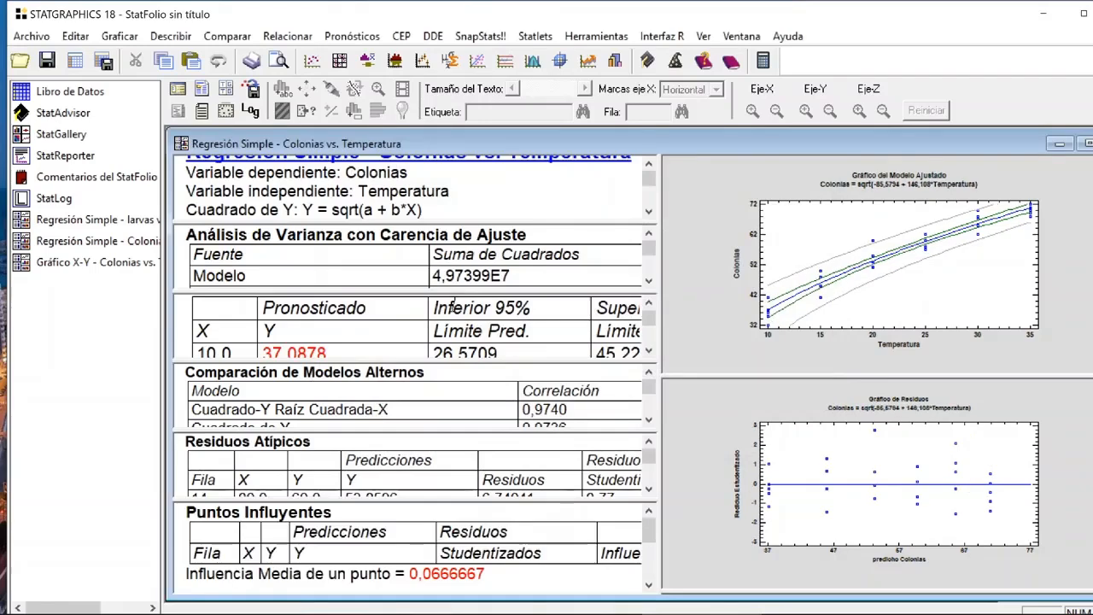
- Enlarge the analysis summary and examine the Cuadrado de Y equation, the ANOVA P-value and the significance of the intercept
double_click(410, 190)
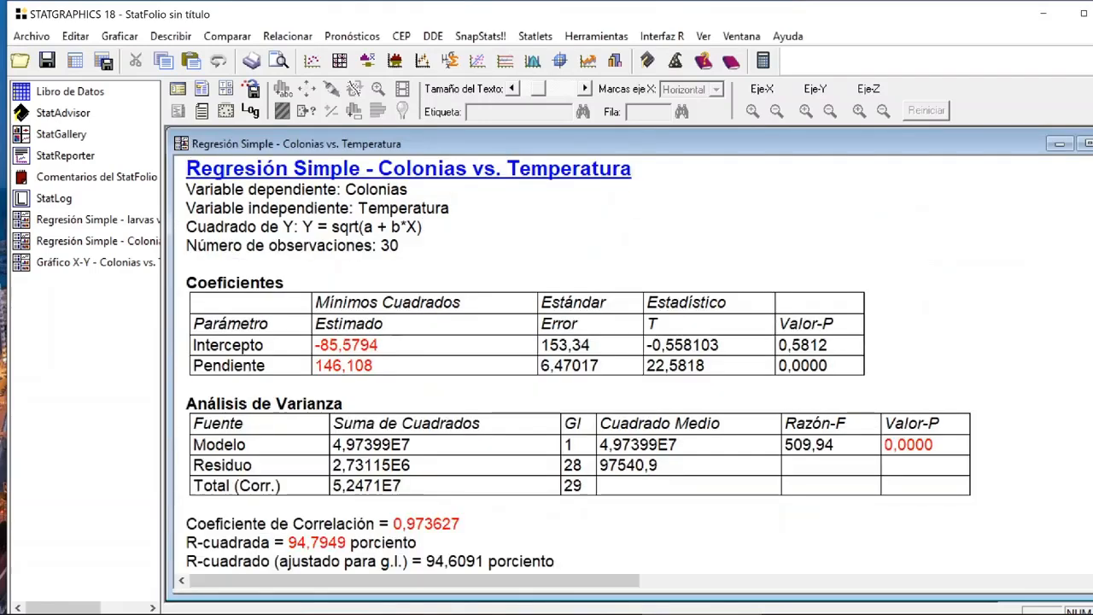
left_click_drag(299, 226, 427, 226)
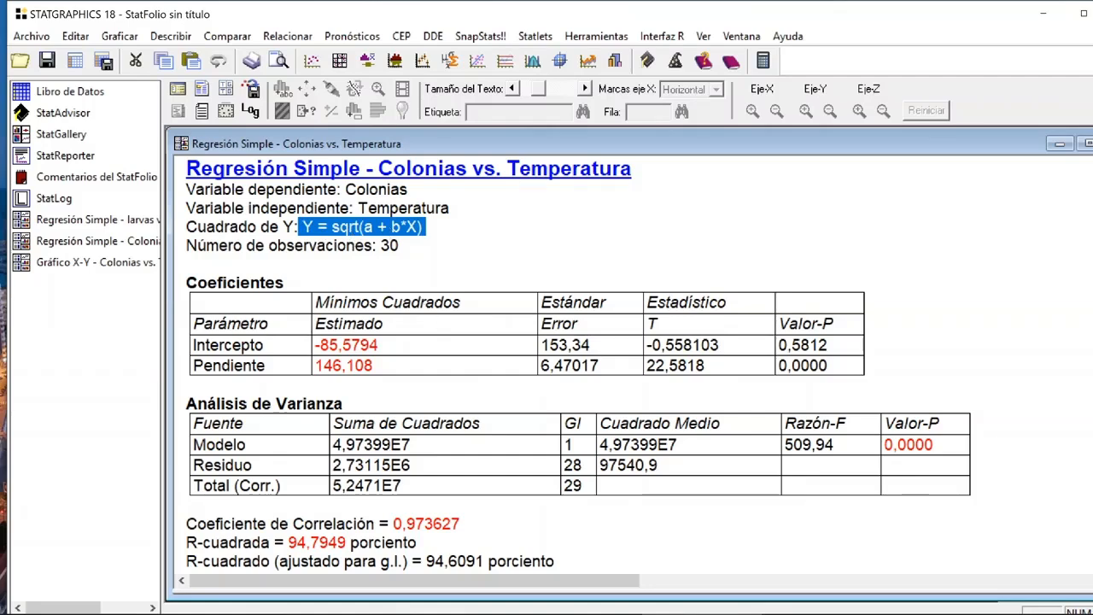
left_click(934, 445)
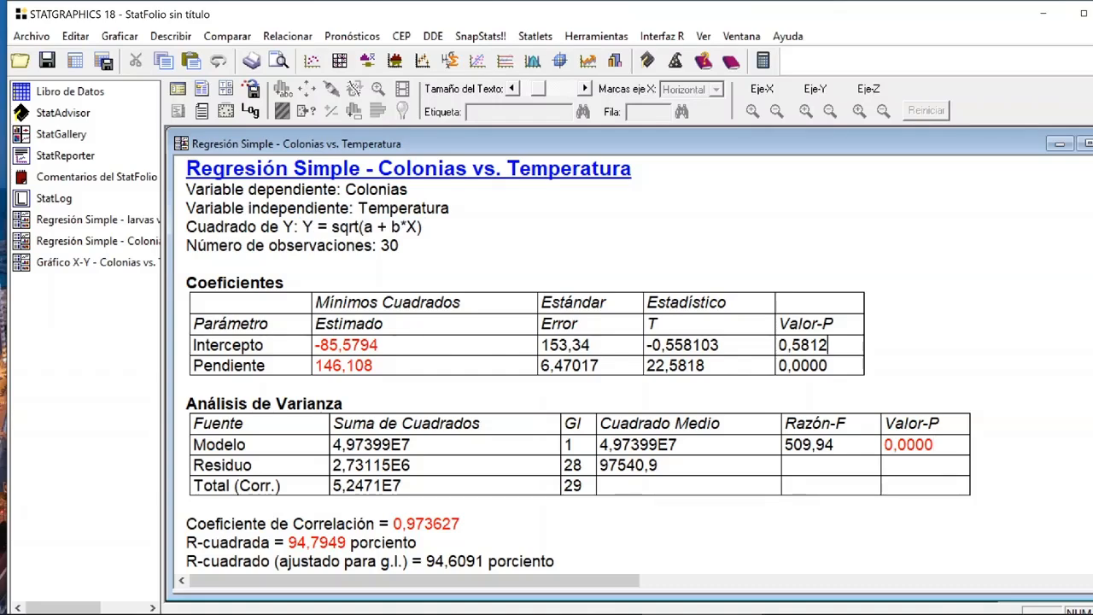
left_click_drag(829, 346, 767, 346)
left_click(935, 445)
left_click_drag(830, 346, 194, 345)
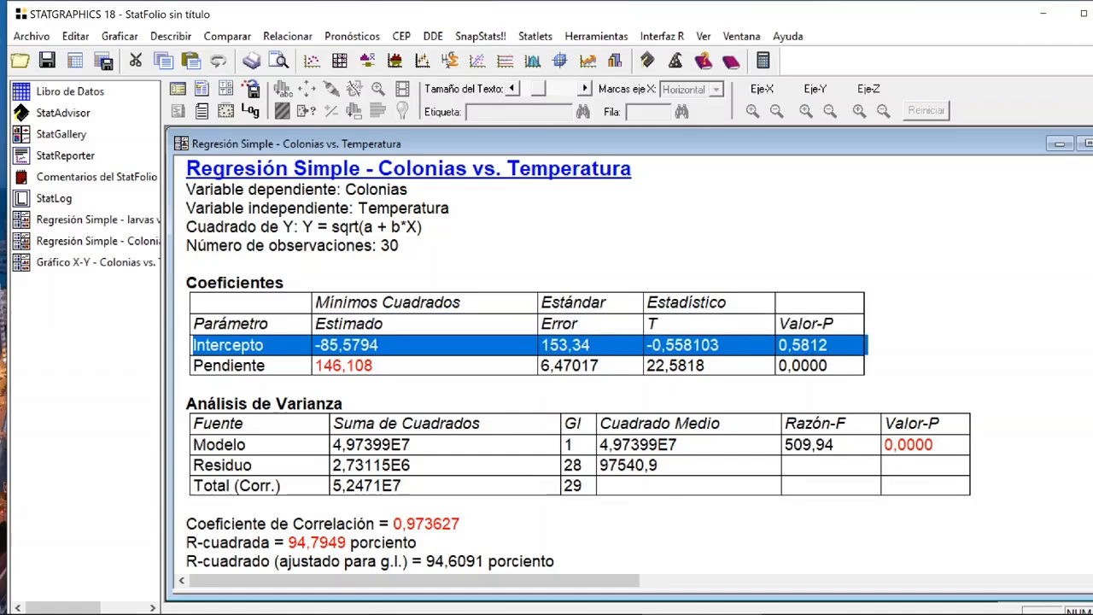
scroll(578, 365, "down", 3)
scroll(578, 364, "up", 3)
- Restore the view of all tables and plots and enlarge the fitted model plot of Colonias against Temperatura
left_click(400, 246)
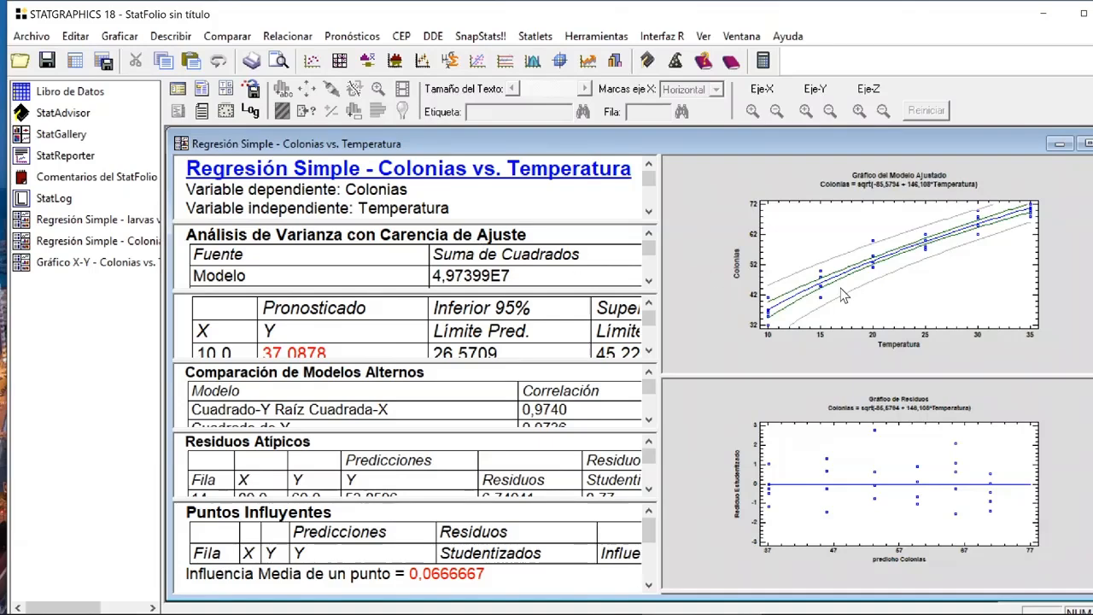
double_click(846, 293)
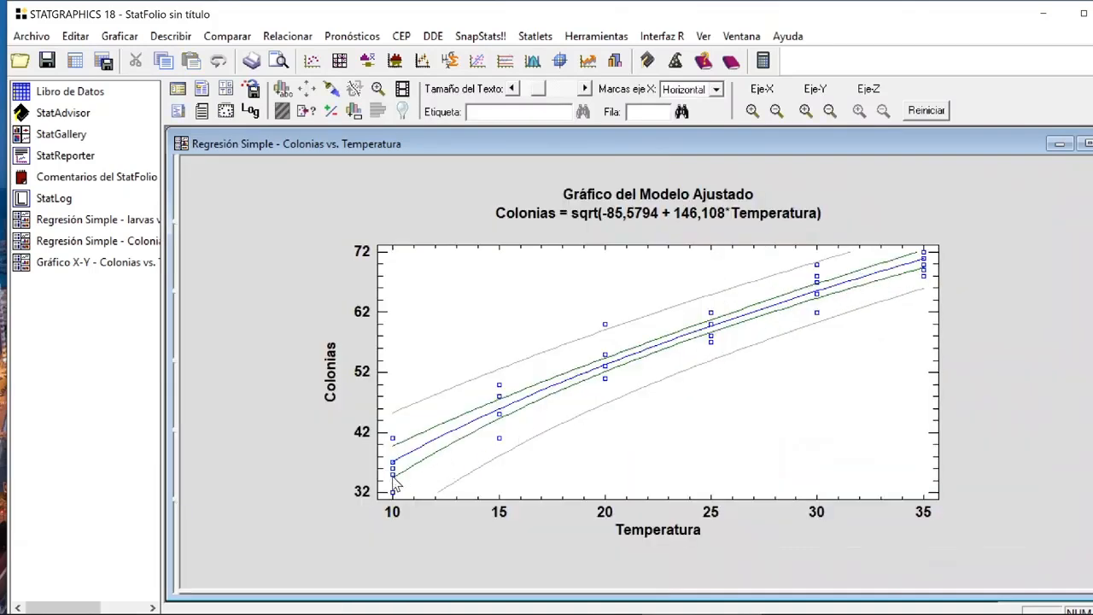
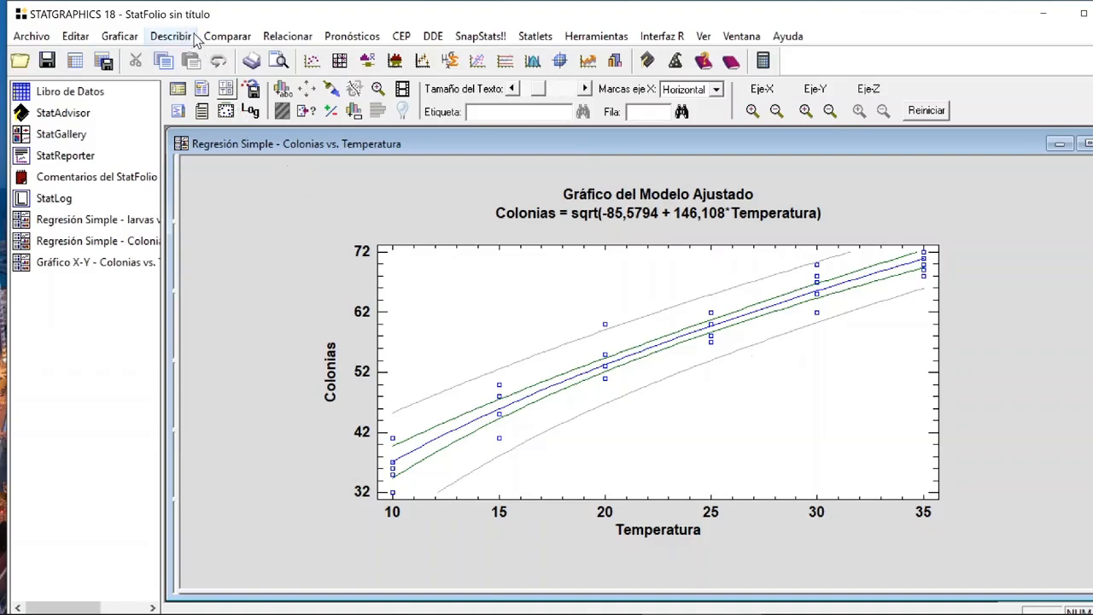
left_click(275, 37)
mouse_move(305, 56)
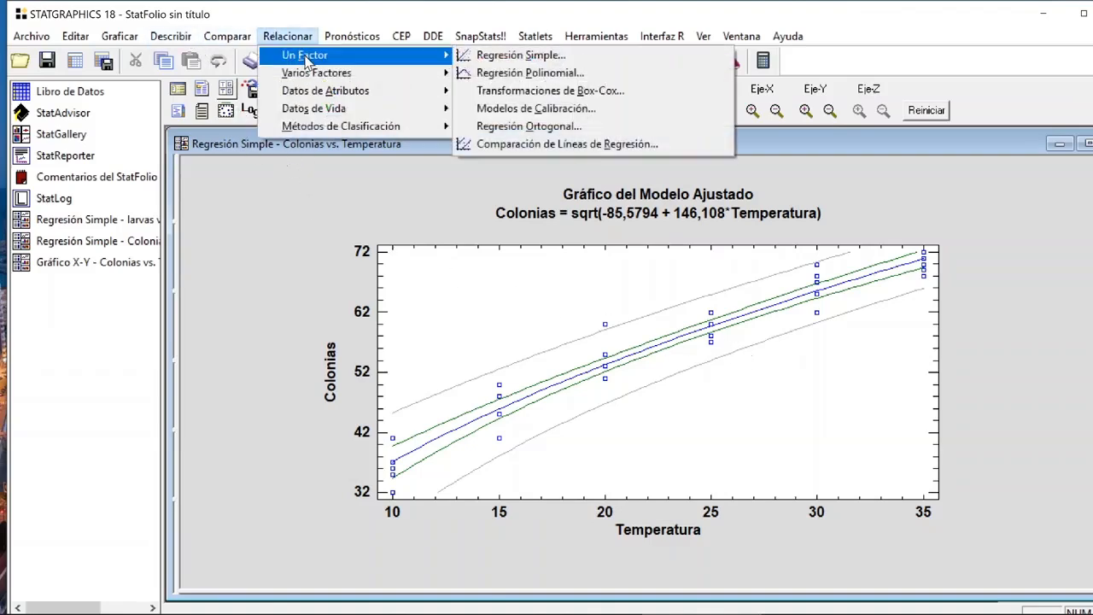
left_click(513, 55)
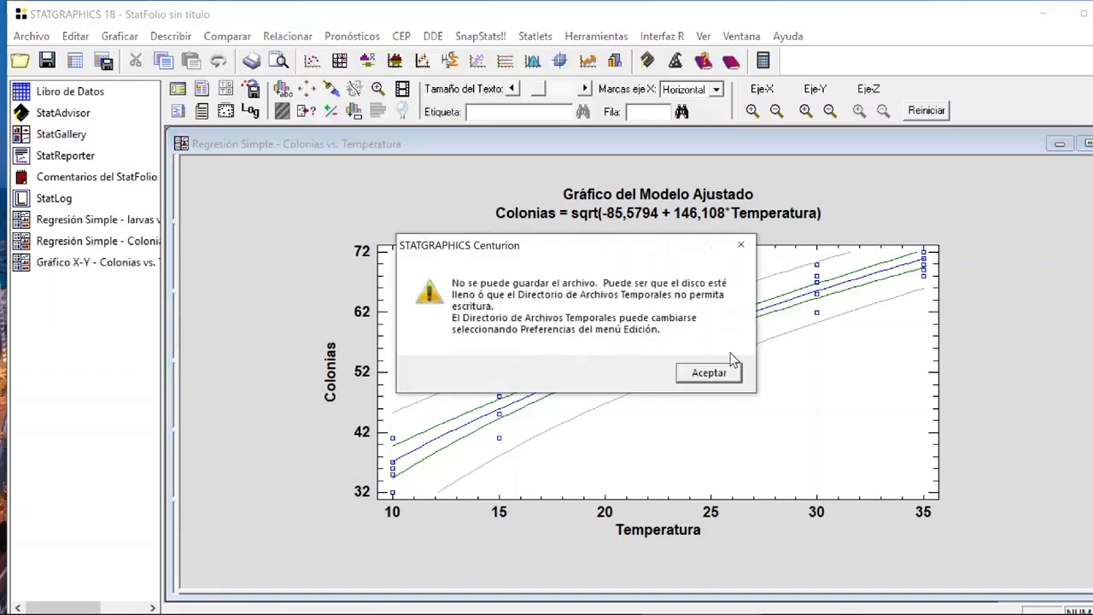
left_click(724, 373)
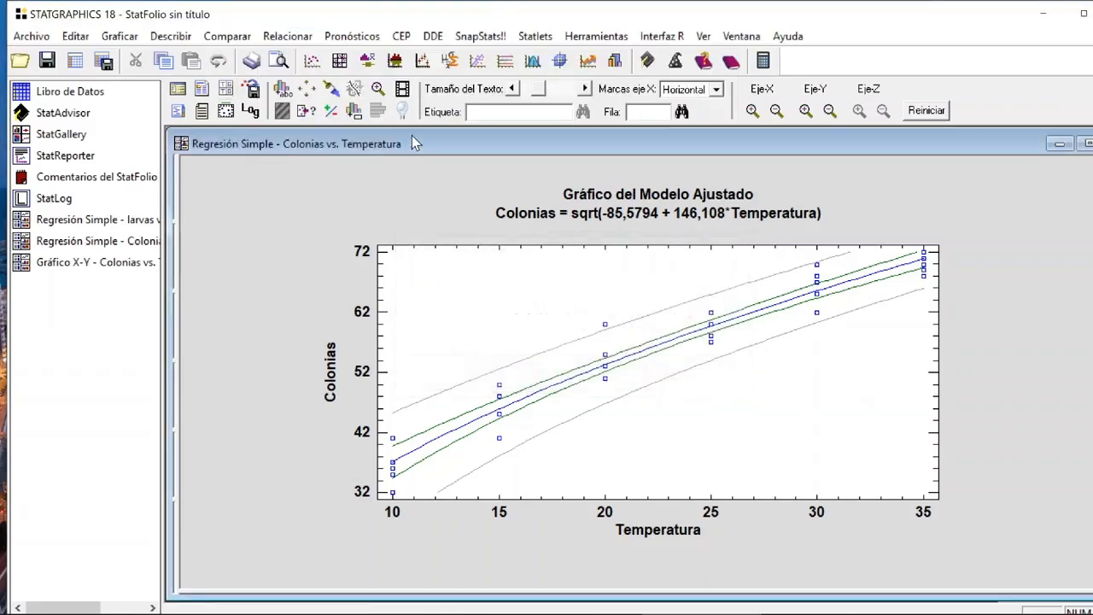
- Set up a polynomial regression of order 2 with Colonias as Y and Temperatura as X
left_click(287, 35)
mouse_move(305, 60)
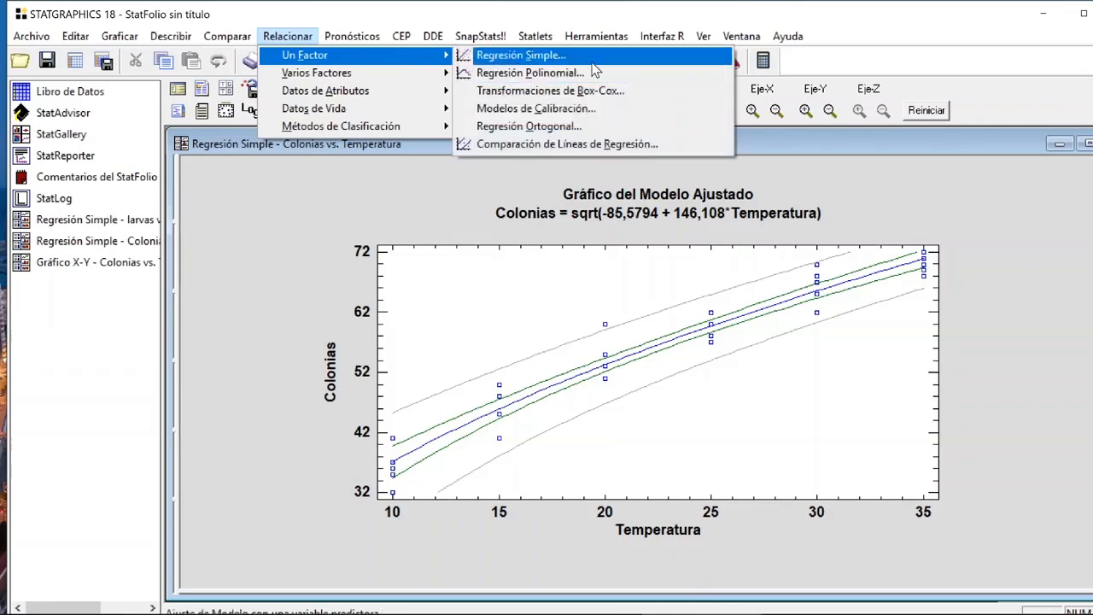
left_click(595, 73)
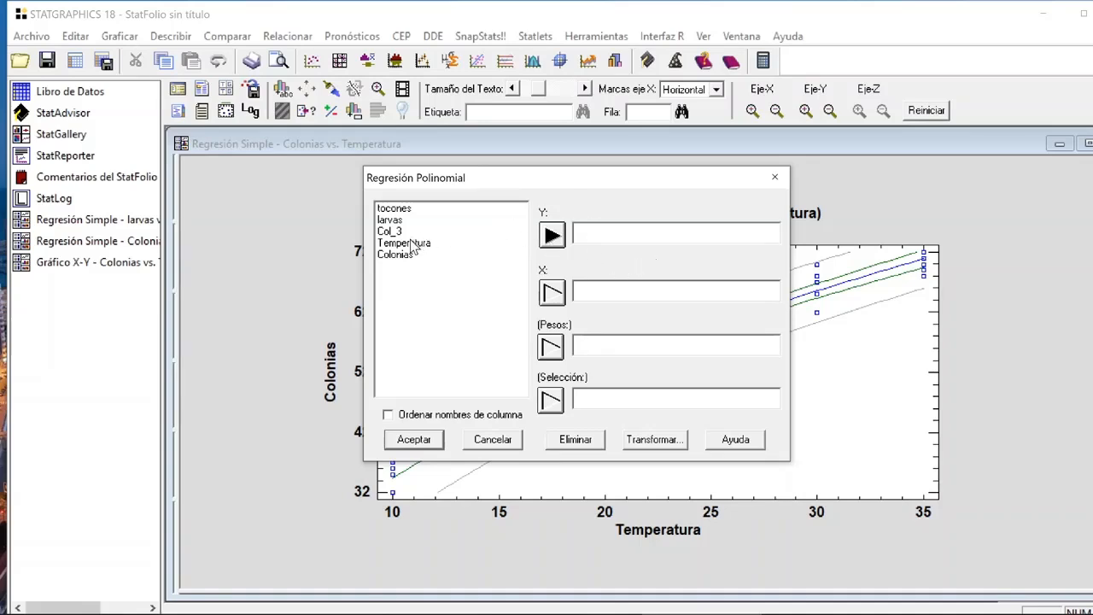
left_click(406, 256)
left_click(551, 236)
left_click(437, 243)
left_click(551, 293)
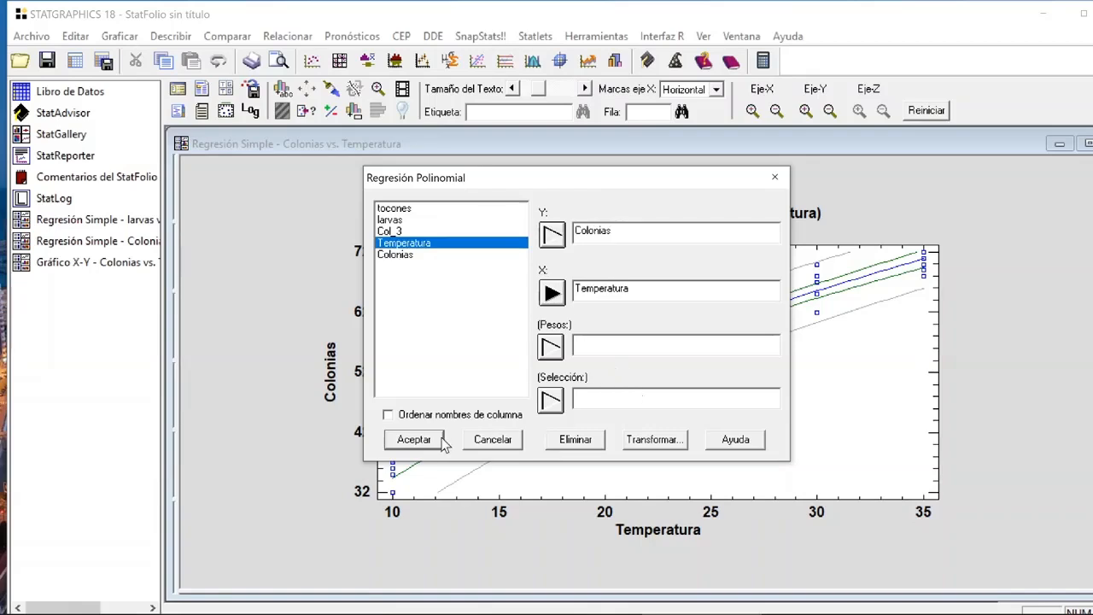
left_click(415, 439)
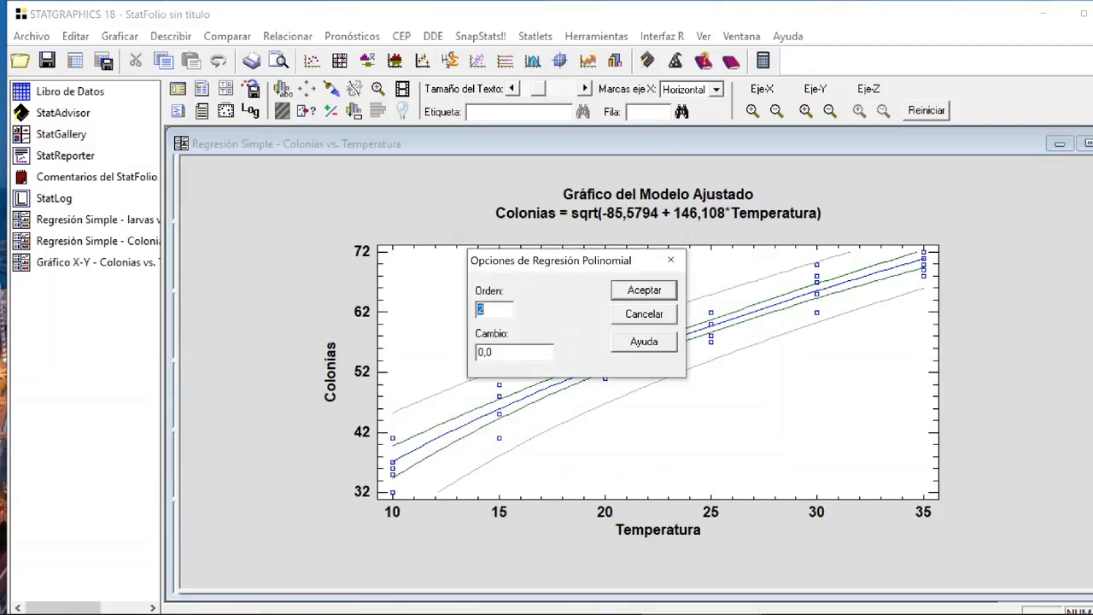
type("2")
left_click(642, 291)
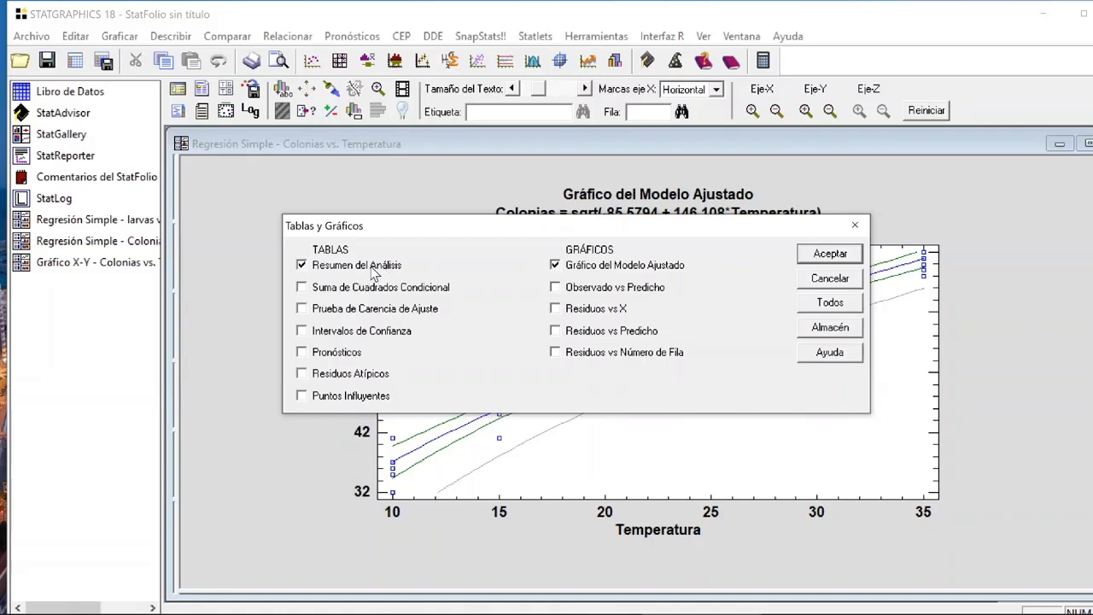
- Add the lack-of-fit test, confidence intervals, forecasts, unusual residuals and influential points tables plus the Residuos vs Predicho plot to the analysis
left_click(365, 312)
left_click(364, 313)
left_click(403, 312)
left_click(354, 354)
left_click(353, 376)
left_click(359, 398)
left_click(555, 332)
left_click(406, 337)
left_click(833, 256)
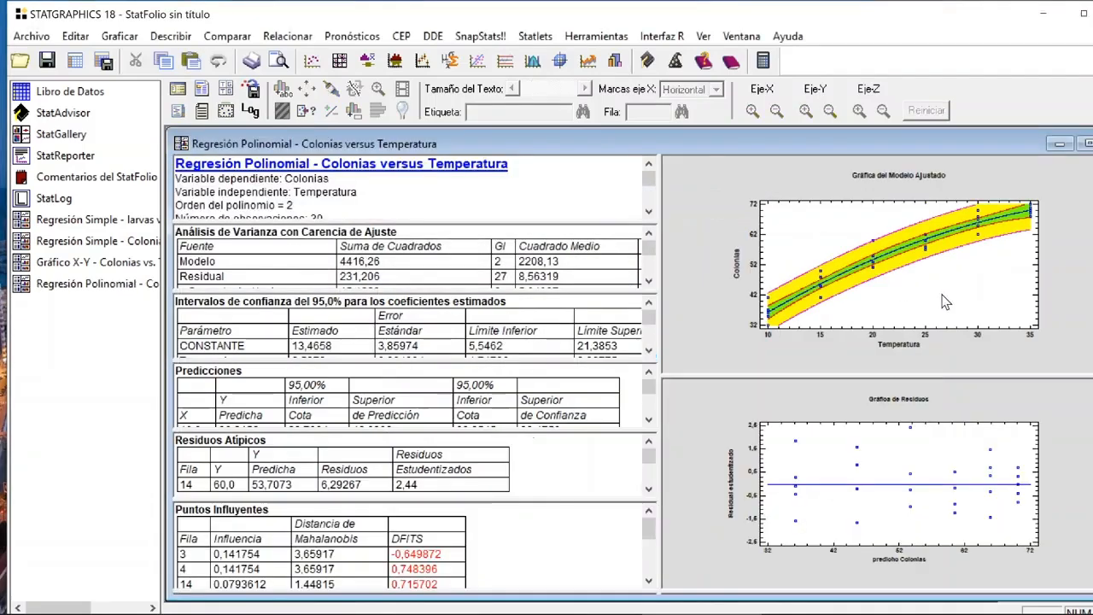
- Inspect the enlarged polynomial fitted model plot, and examine the parameter estimates and their P-values in the analysis summary
double_click(868, 306)
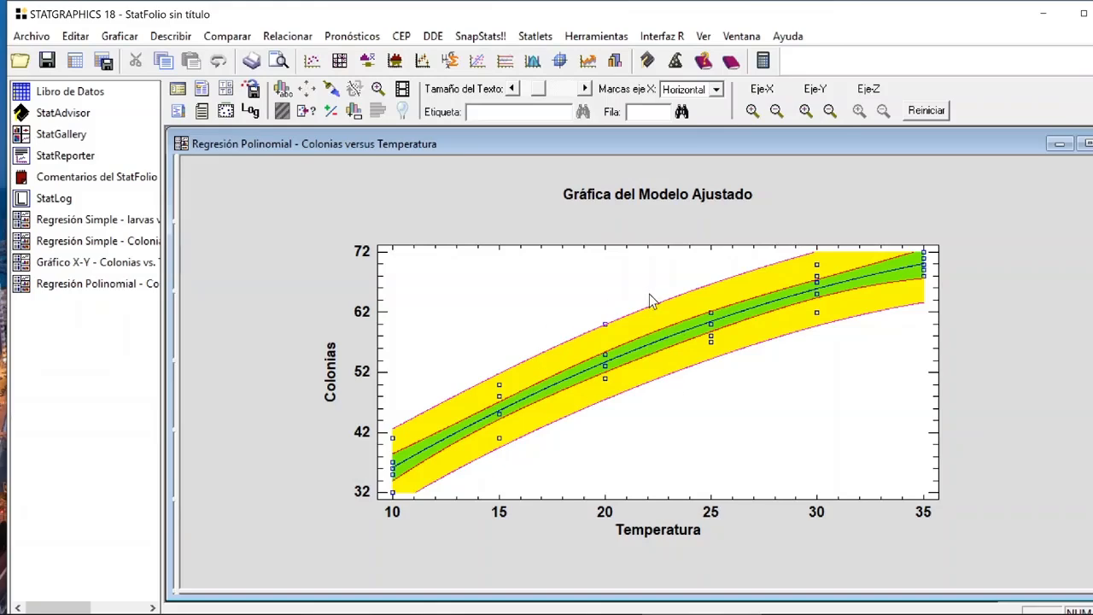
double_click(1002, 333)
double_click(428, 192)
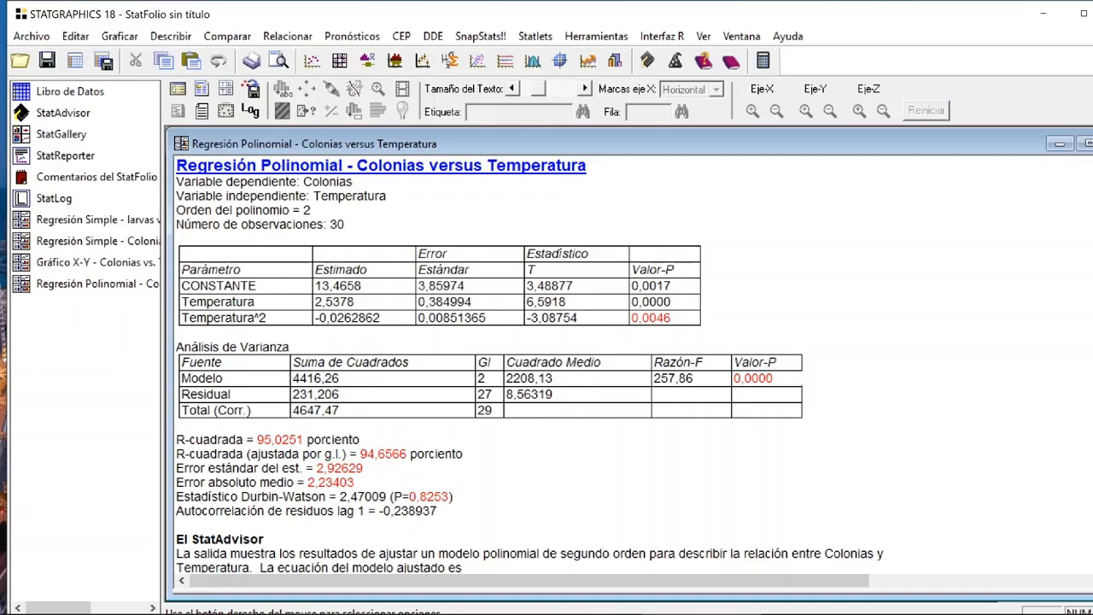
left_click(672, 310)
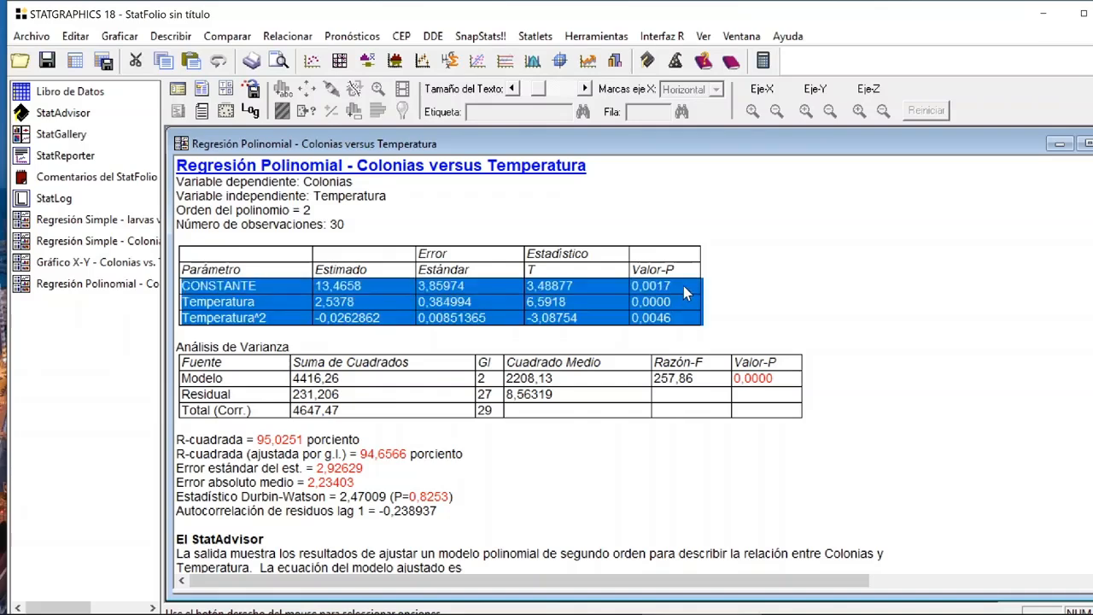
left_click(277, 289)
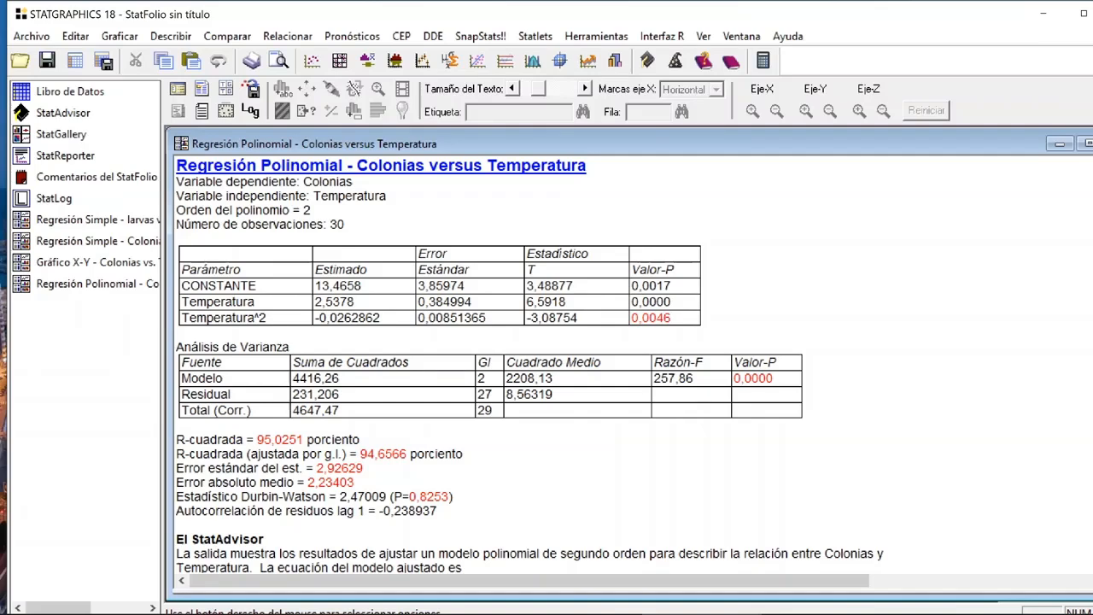
left_click(381, 318)
left_click(672, 286)
scroll(715, 365, "down", 2)
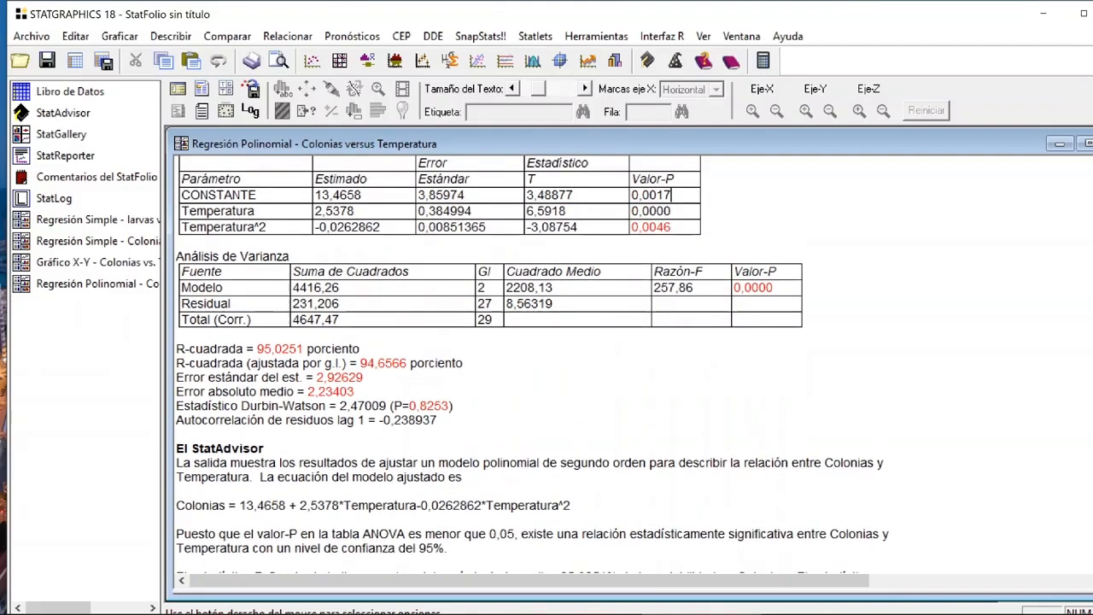
- Examine the second-order equation of Colonias in the StatAdvisor text, and restore the view of all tables and plots
left_click_drag(574, 507, 163, 510)
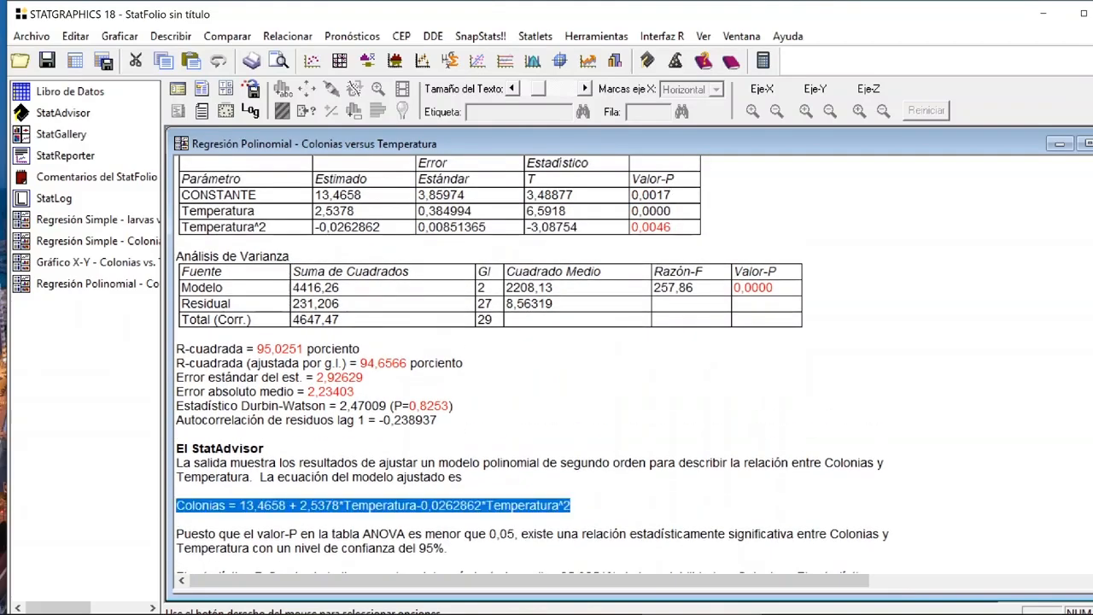
scroll(394, 506, "up", 1)
scroll(394, 507, "down", 2)
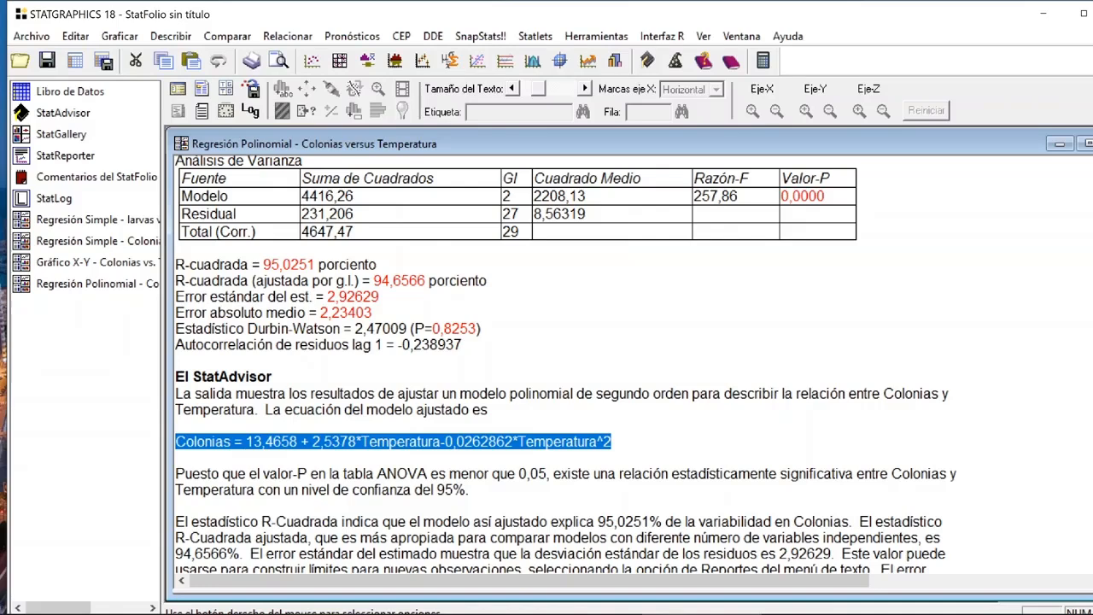
left_click(177, 457)
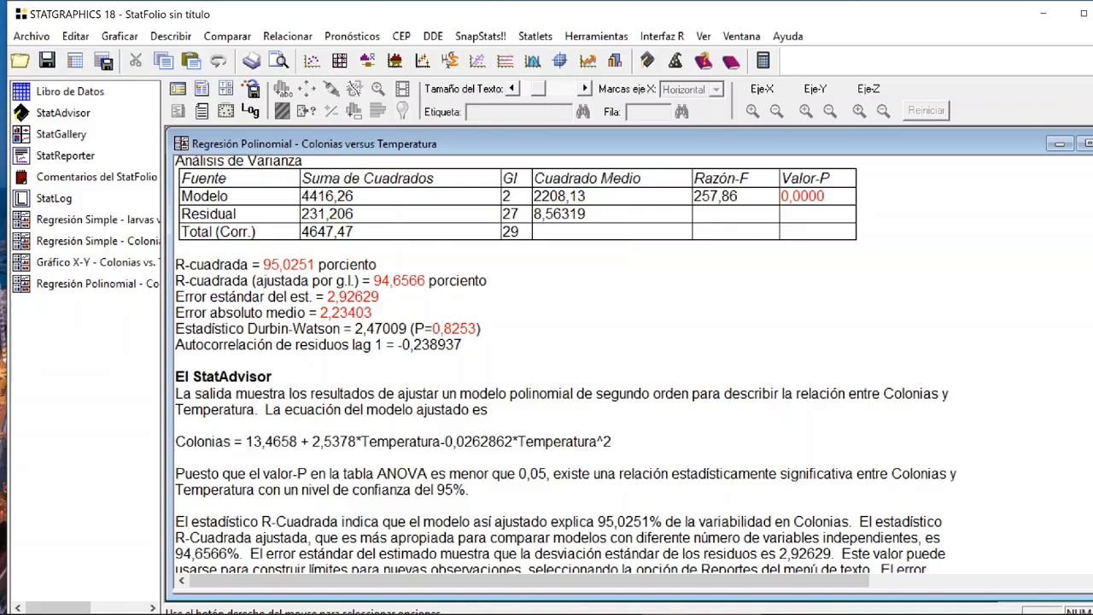
double_click(403, 441)
left_click(453, 442)
scroll(566, 364, "up", 5)
double_click(567, 312)
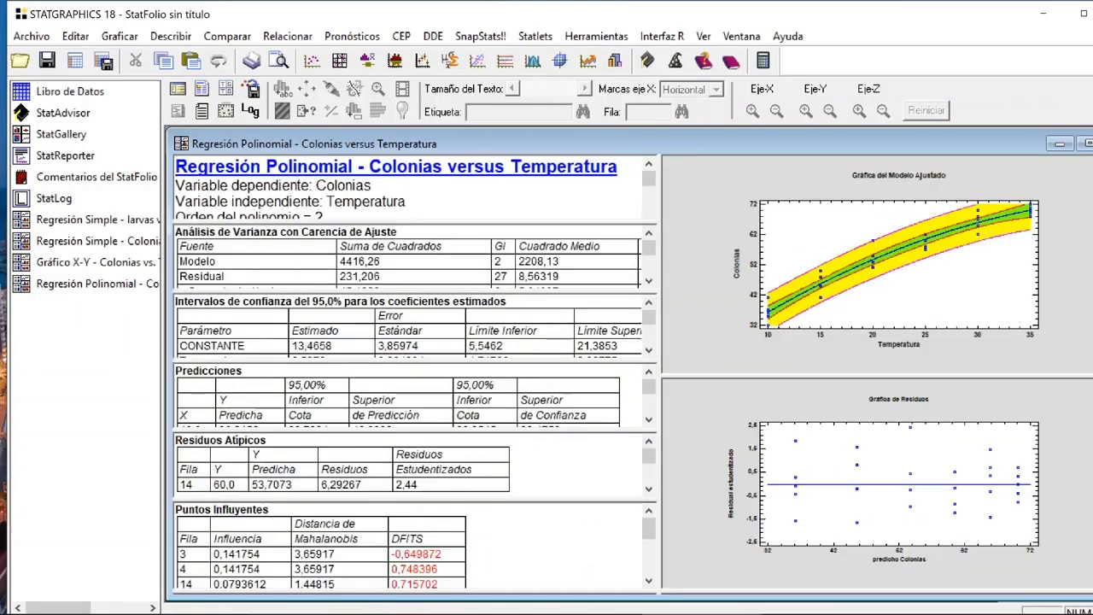
- Enlarge the lack-of-fit ANOVA table, examine the Carencia de Ajuste P-value, and restore the view of all tables and plots
double_click(419, 262)
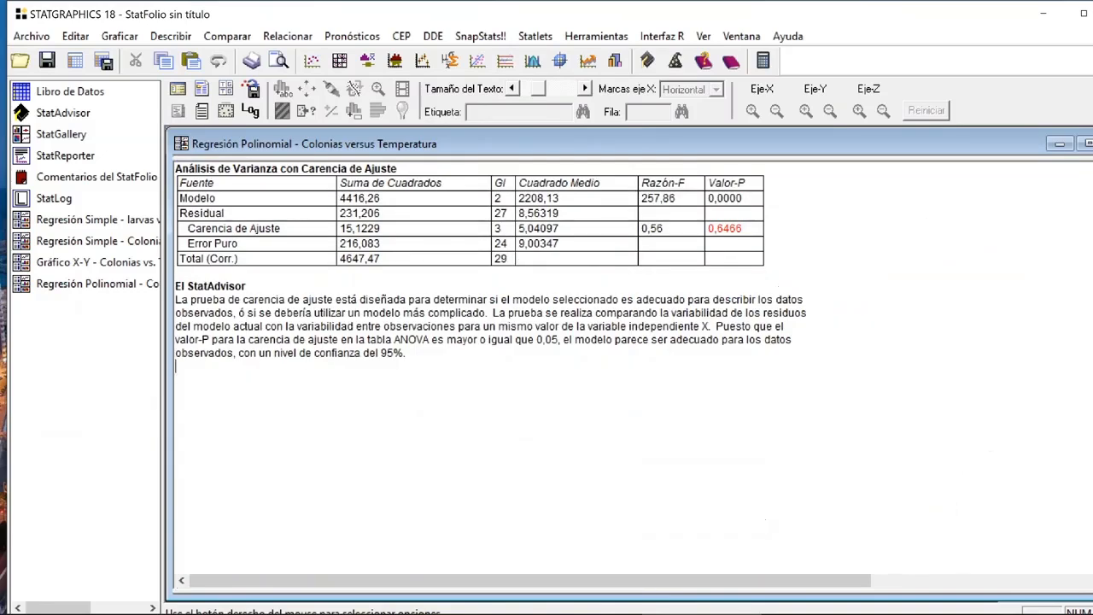
left_click_drag(759, 229, 709, 231)
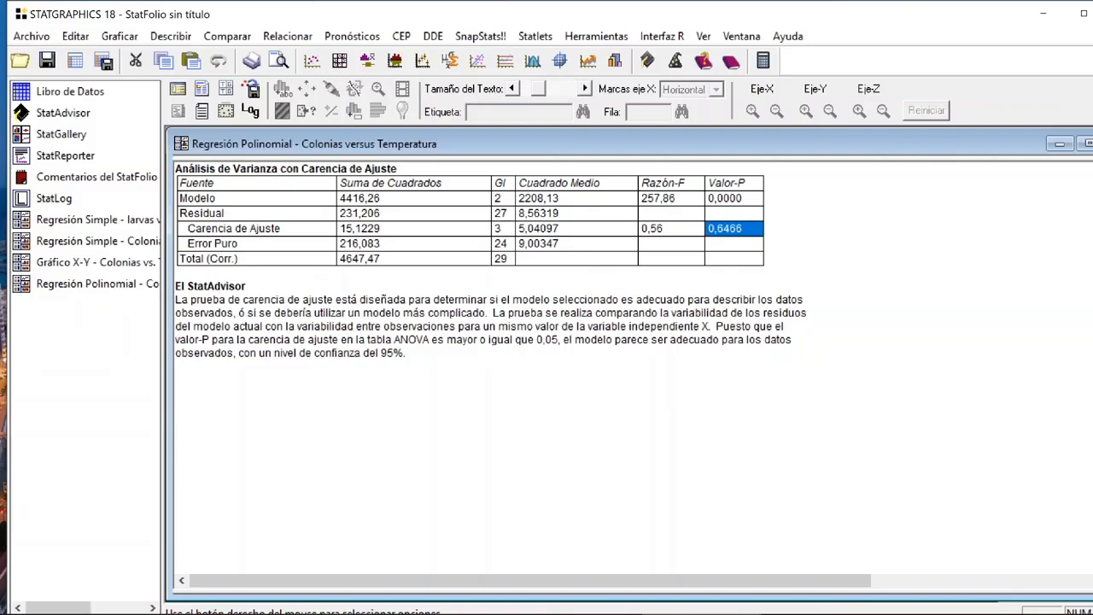
double_click(681, 376)
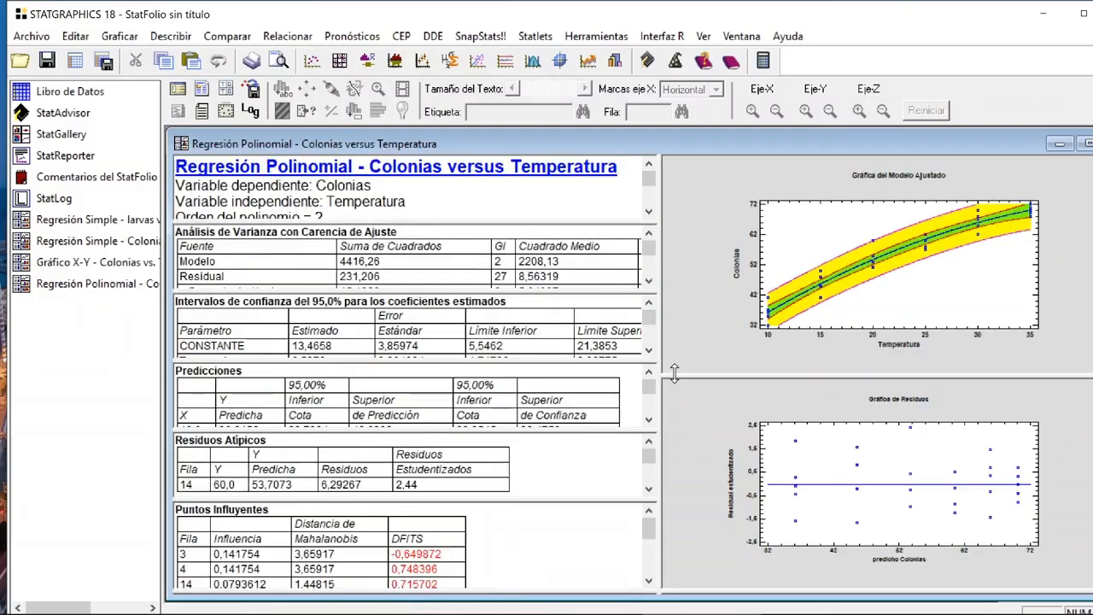
double_click(529, 263)
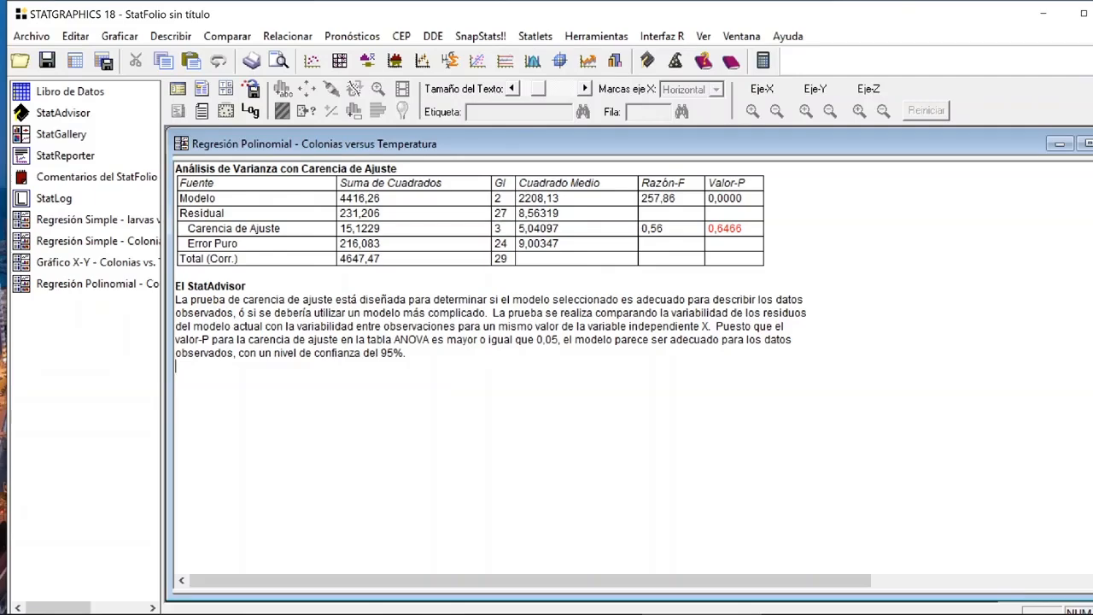
double_click(701, 249)
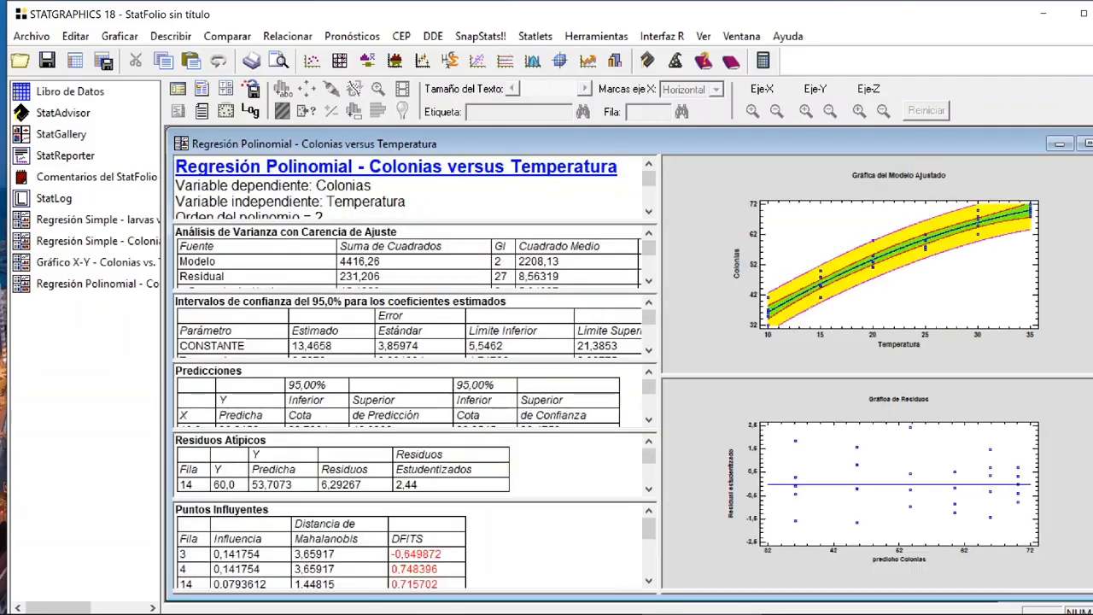
- Examine the coefficient confidence intervals and the Predicciones table one at a time, restoring the full view after each
double_click(176, 331)
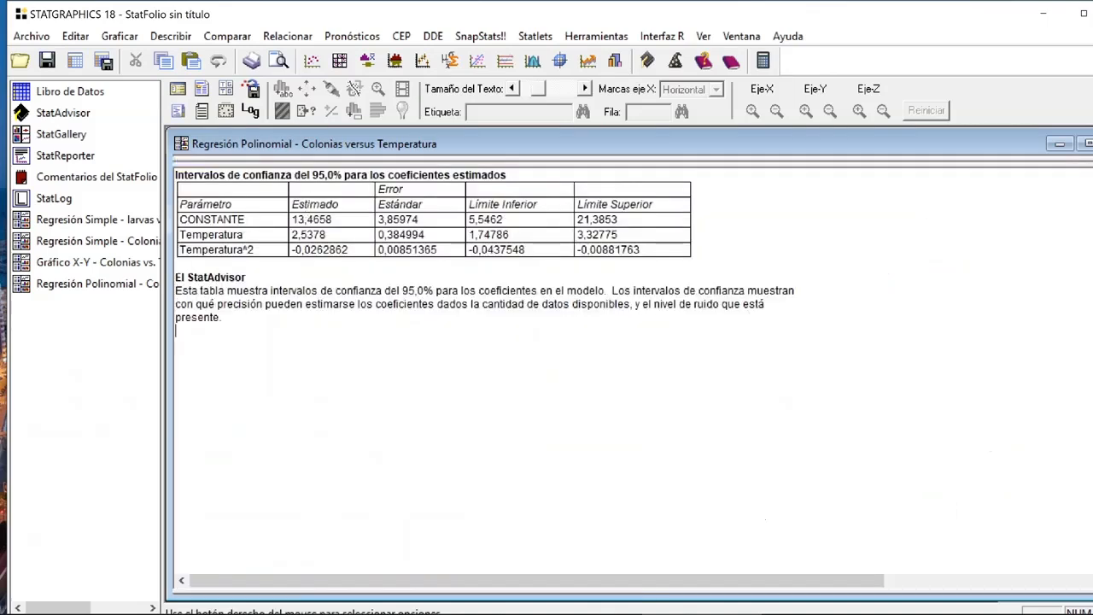
left_click_drag(418, 219, 378, 220)
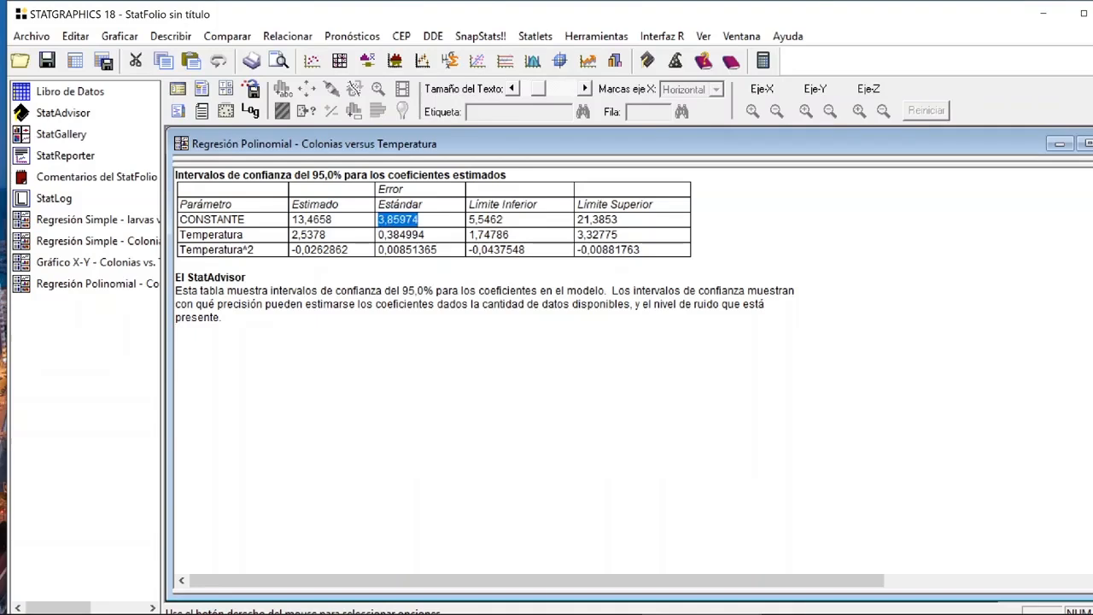
left_click(176, 331)
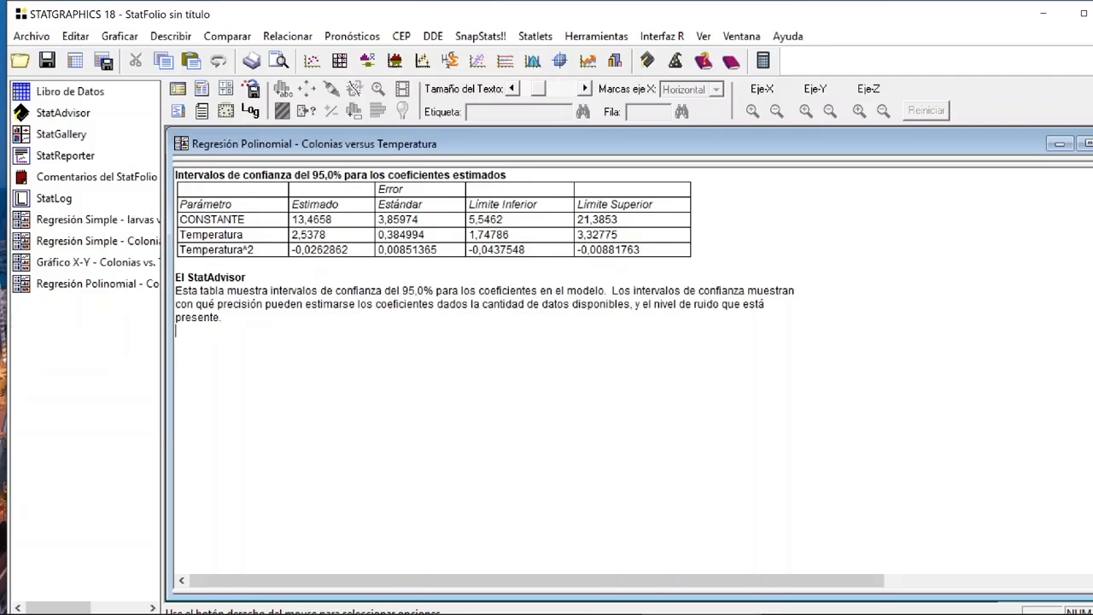
double_click(428, 207)
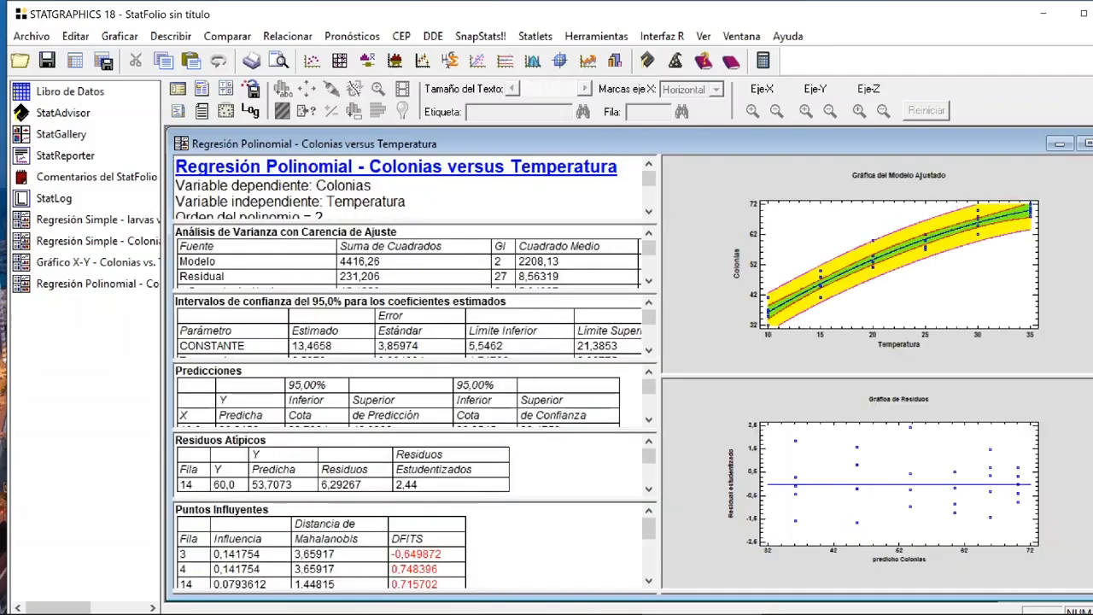
double_click(414, 399)
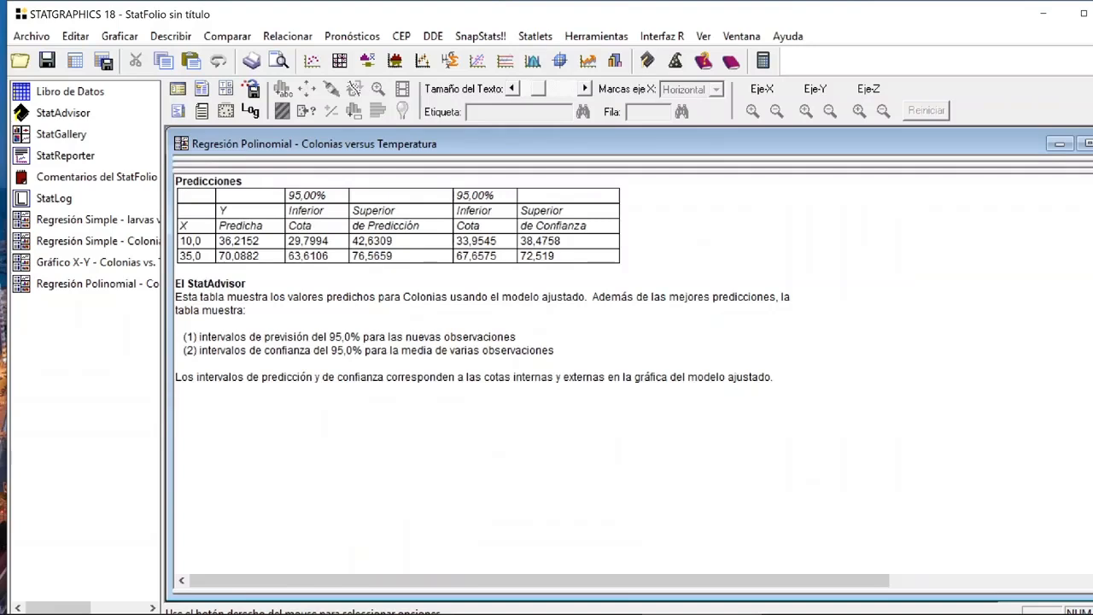
double_click(385, 350)
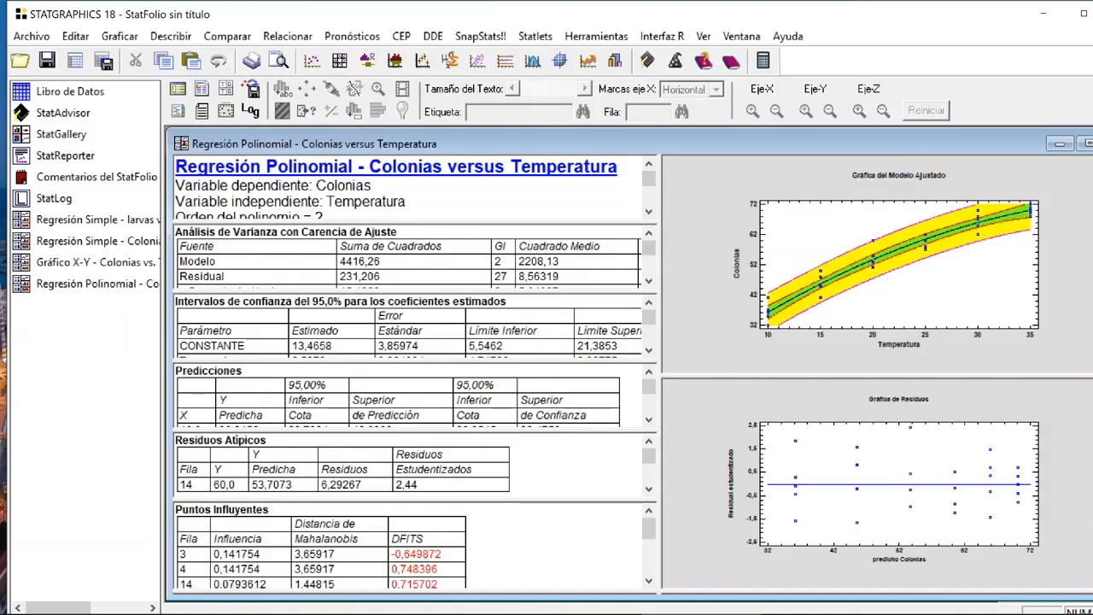
- Examine the Residuos Atípicos and Puntos Influyentes tables, including the average influence value, and restore the full view
double_click(410, 468)
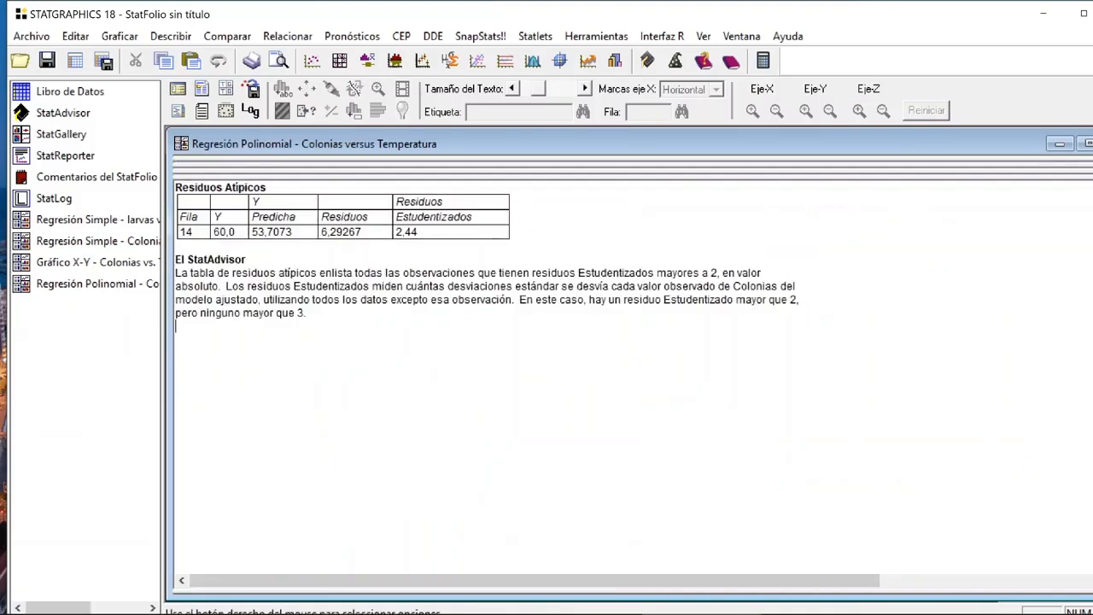
mouse_move(197, 246)
left_mouse_down()
mouse_move(197, 233)
mouse_move(196, 246)
left_mouse_up()
double_click(412, 232)
double_click(342, 553)
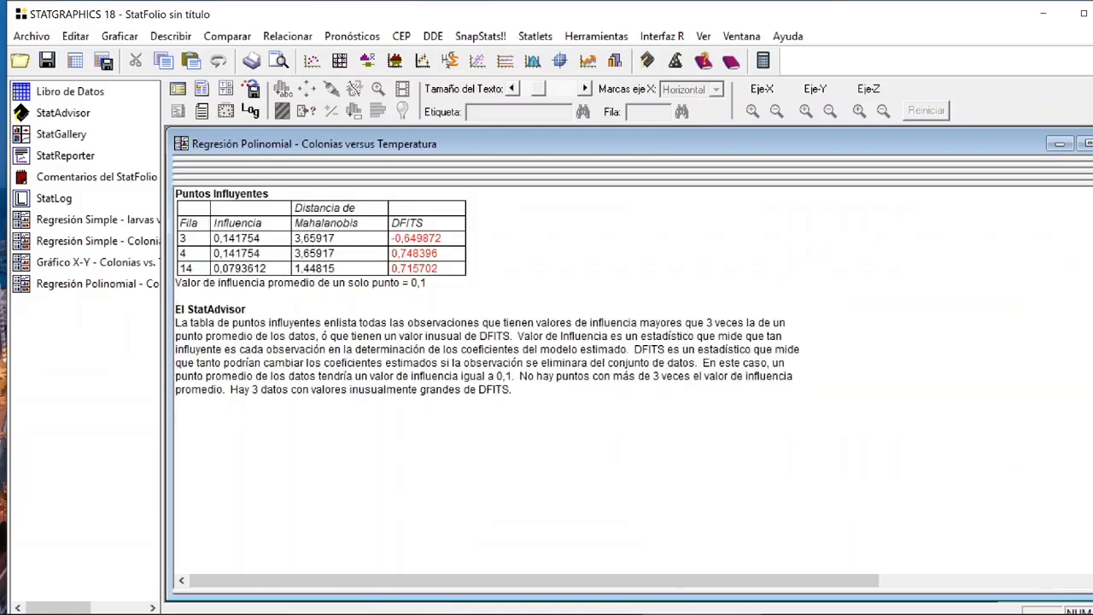
left_click(267, 268)
left_click_drag(427, 283, 402, 283)
double_click(555, 294)
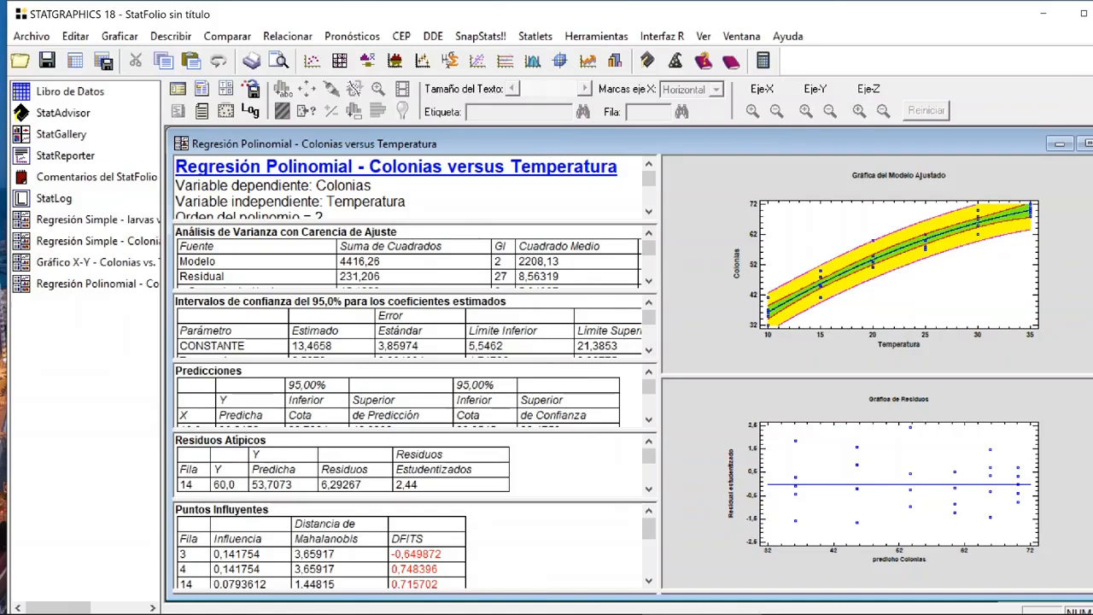
- Enlarge the polynomial regression's analysis summary and highlight its R-cuadrada value
double_click(408, 188)
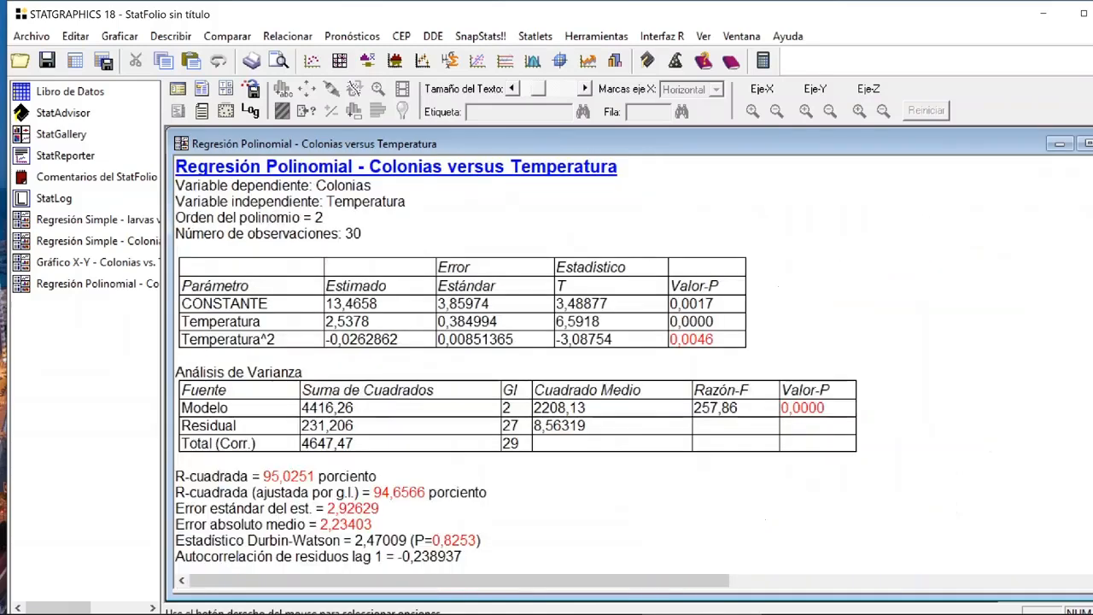
left_click_drag(376, 476, 263, 476)
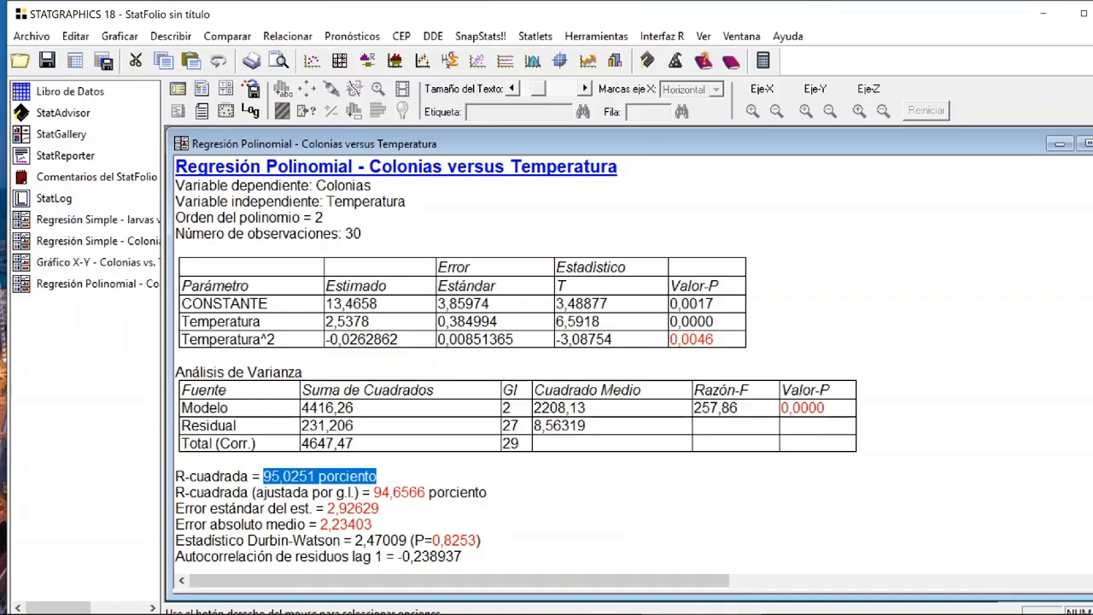
- Highlight the adjusted R-cuadrada value in the polynomial summary and restore the view of all tables and plots
left_click_drag(425, 492, 374, 493)
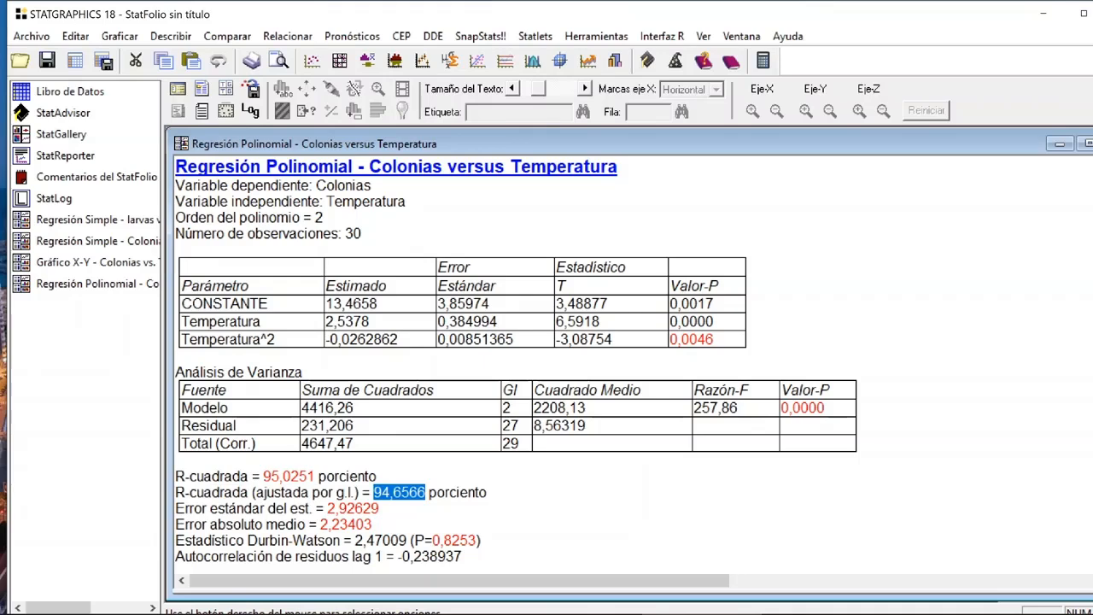
left_click(377, 476)
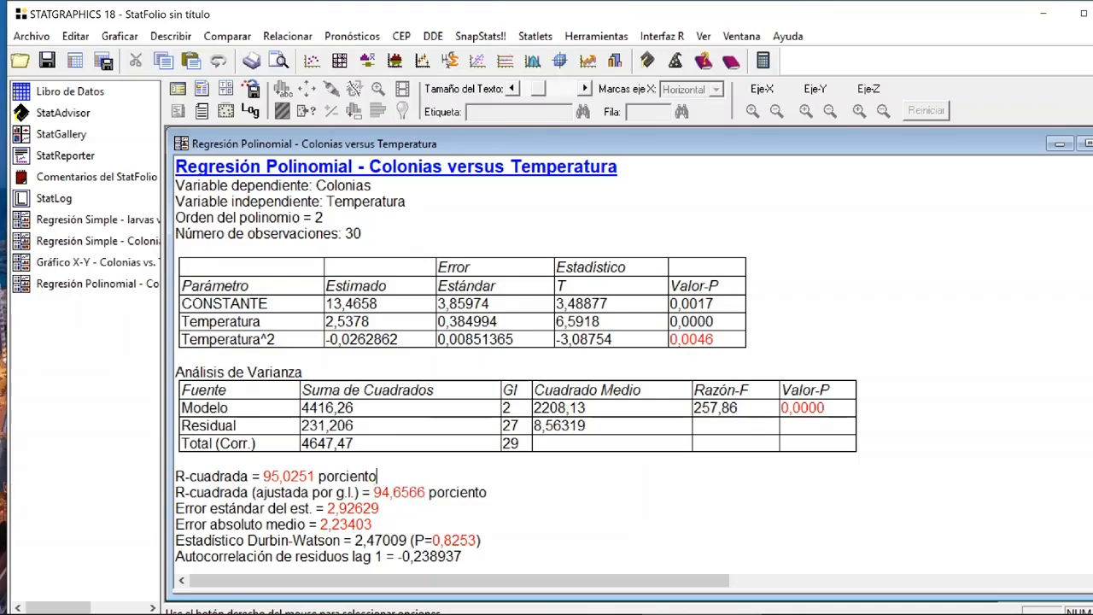
double_click(410, 476)
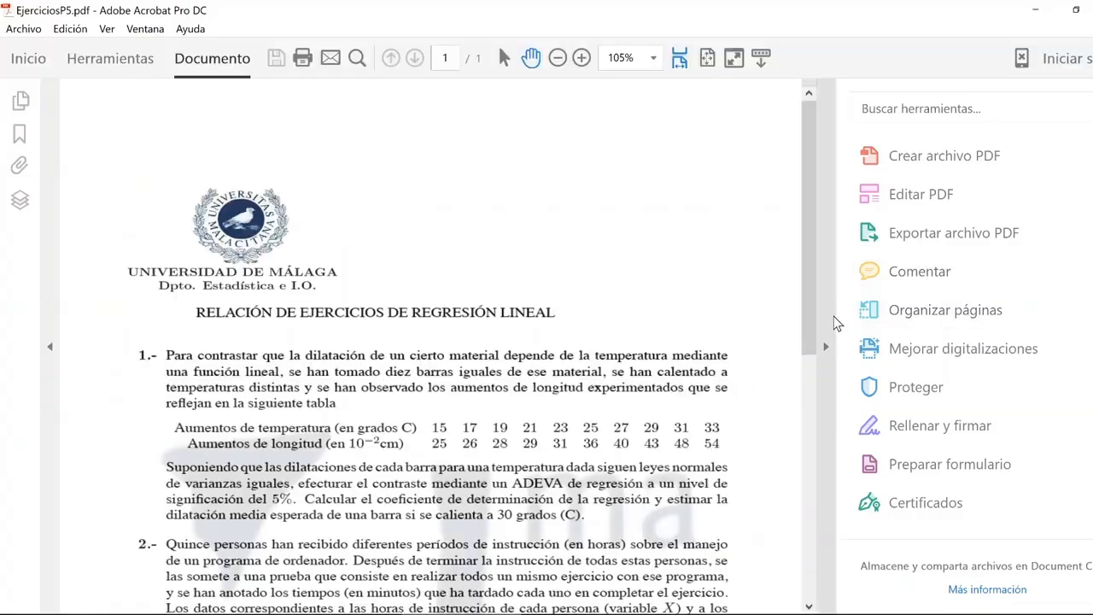
- Switch to EjerciciosP5.pdf in Adobe Acrobat, enlarge the page area, and read through the linear regression exercises, returning to exercise 1
left_click(826, 343)
scroll(813, 345, "down", 4)
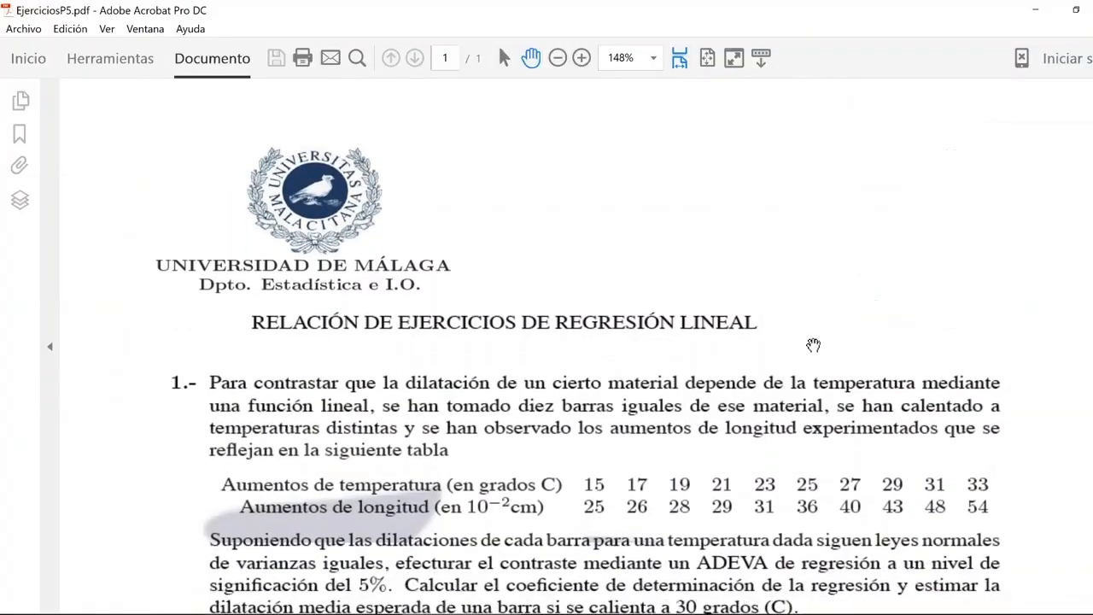
scroll(812, 343, "down", 1)
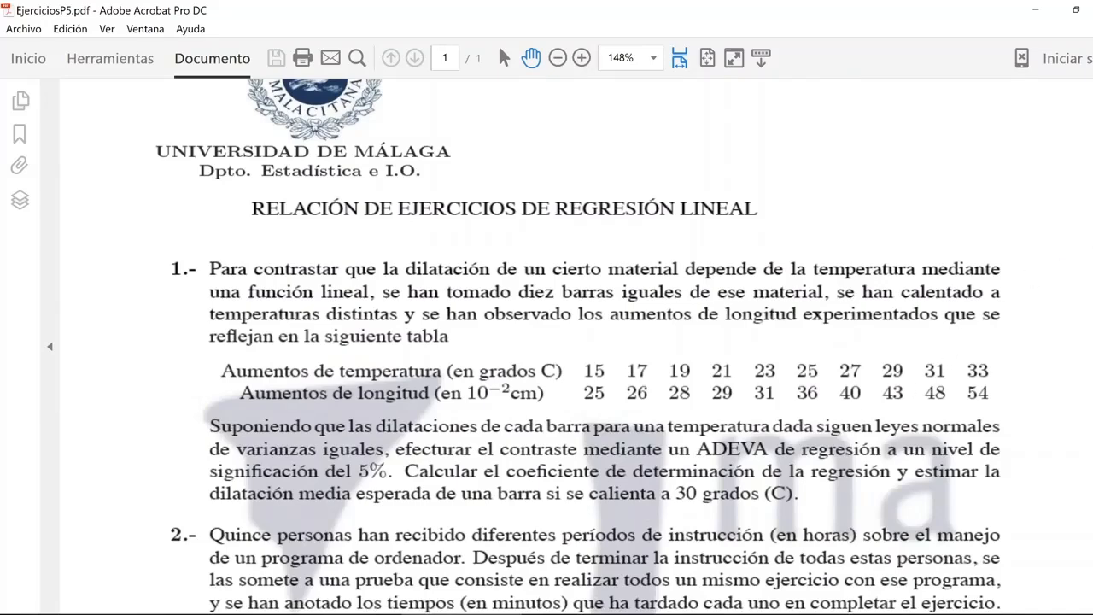
scroll(602, 358, "down", 2)
scroll(603, 346, "down", 12)
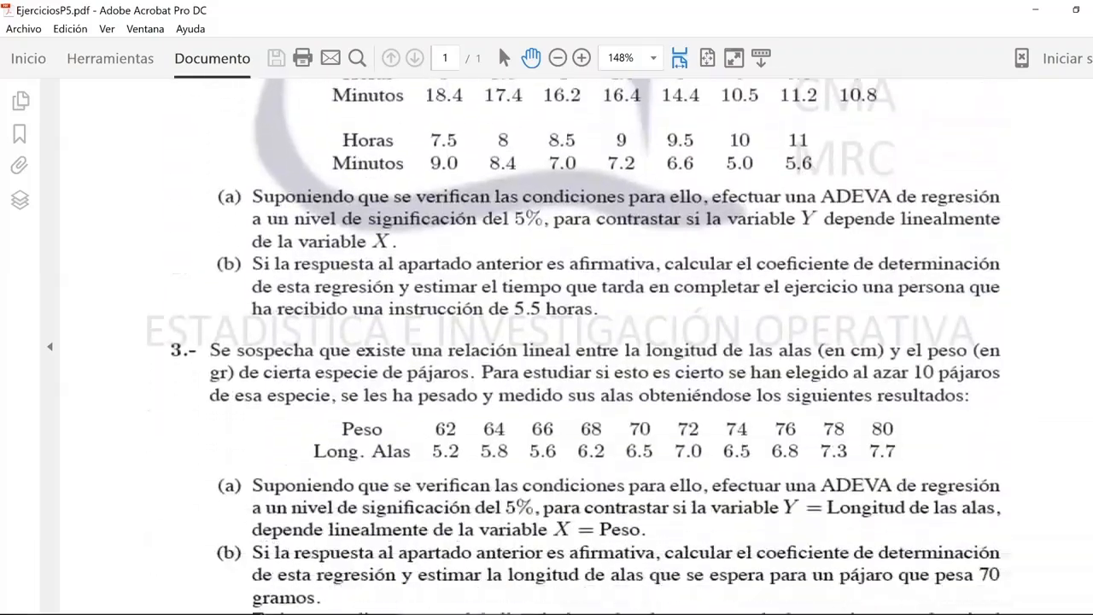
scroll(602, 346, "up", 14)
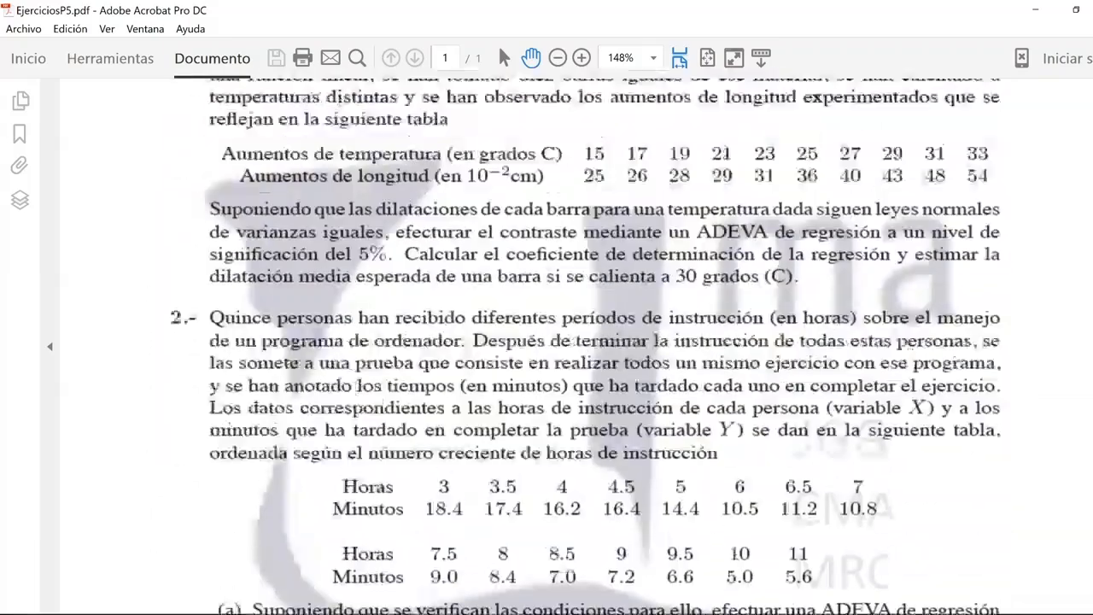
scroll(602, 346, "down", 2)
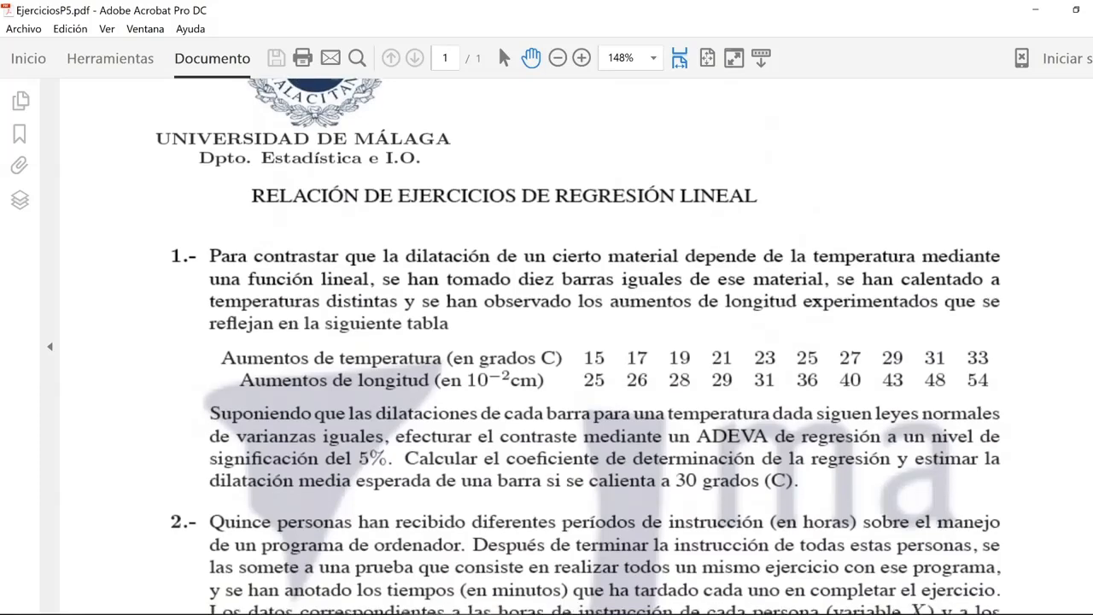
scroll(412, 380, "down", 1)
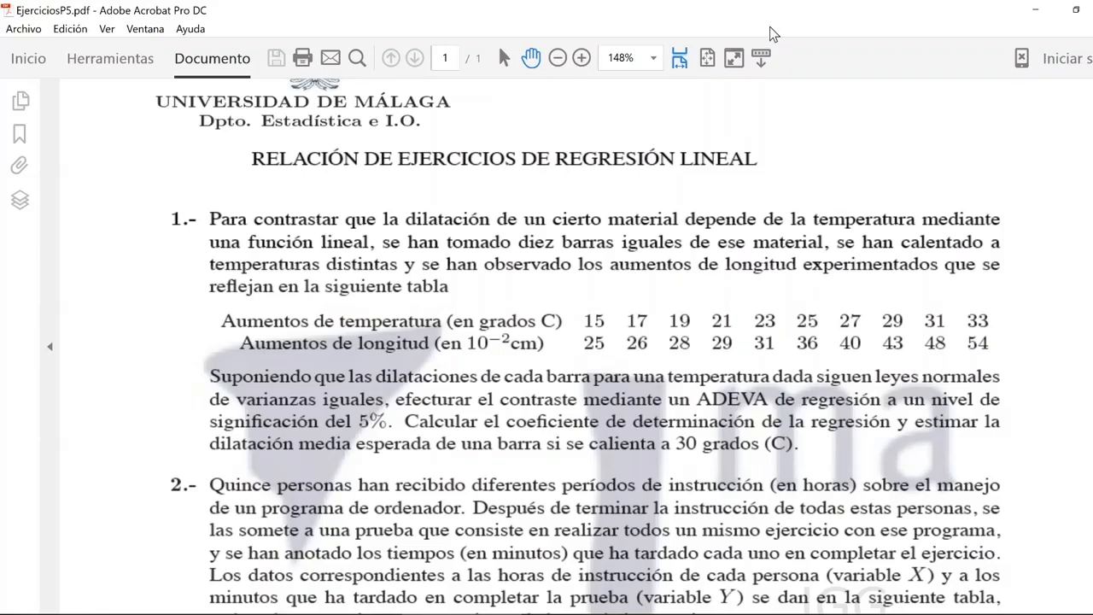
- Return to the STATGRAPHICS data book and rename the empty Col_6 column as Aumento temperatura
left_click_drag(796, 17, 1092, 181)
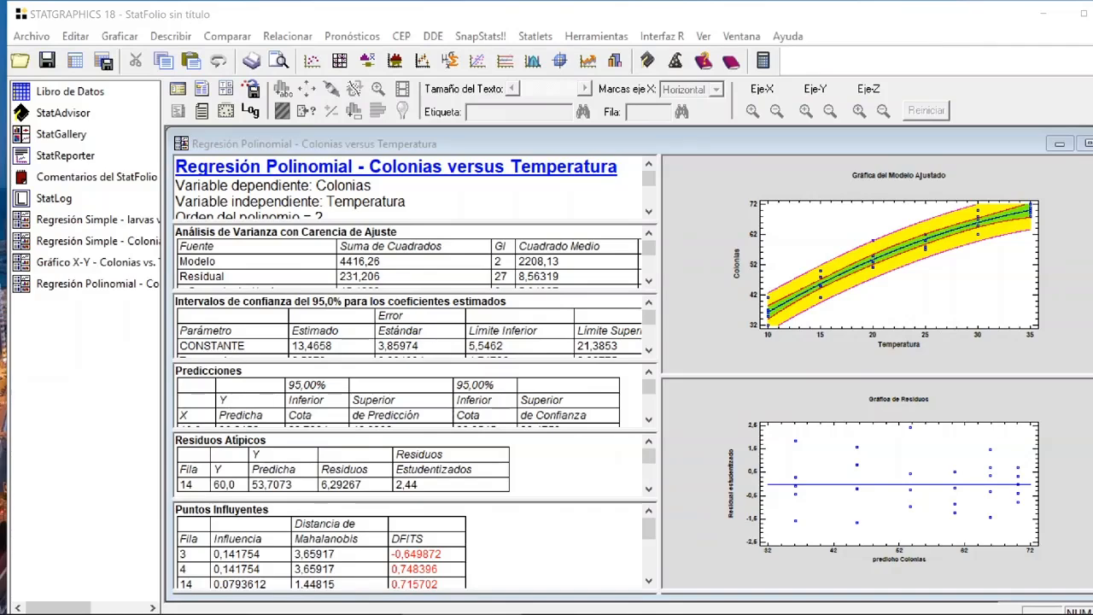
left_click(72, 92)
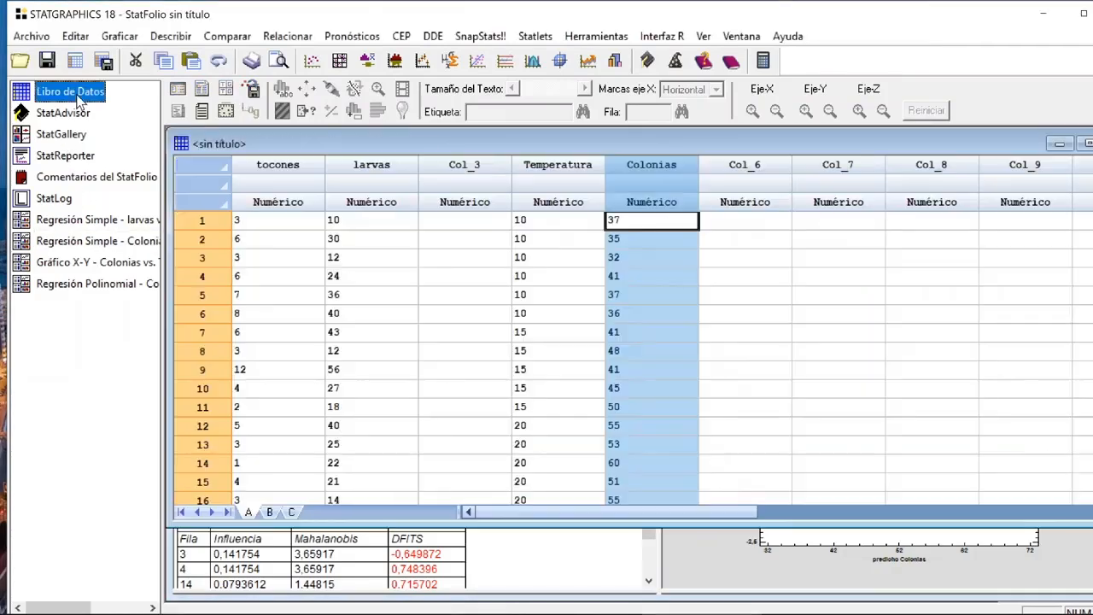
double_click(781, 168)
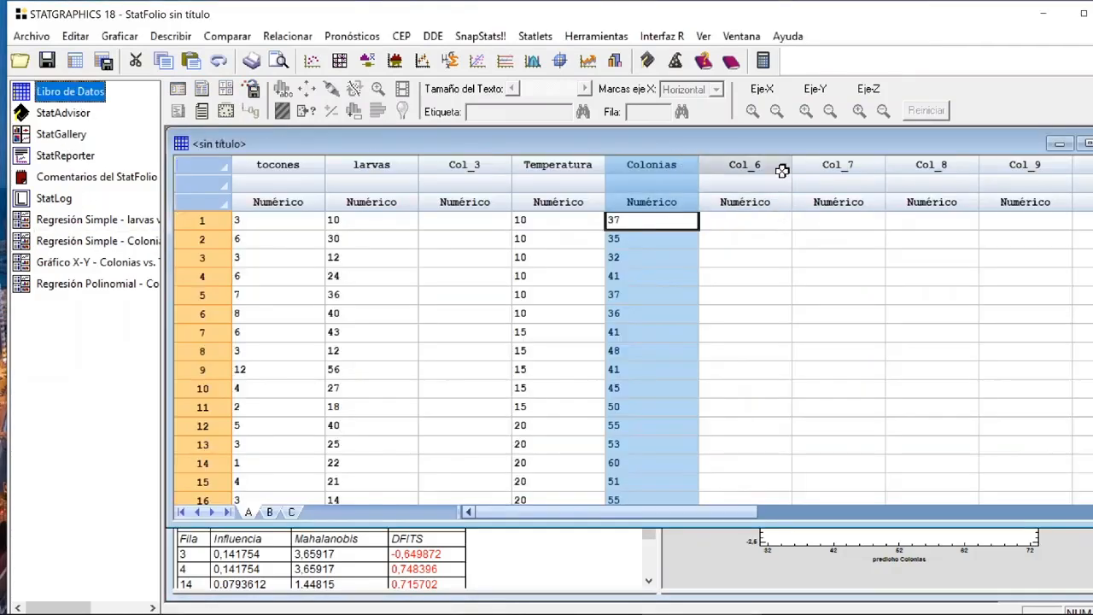
type("A")
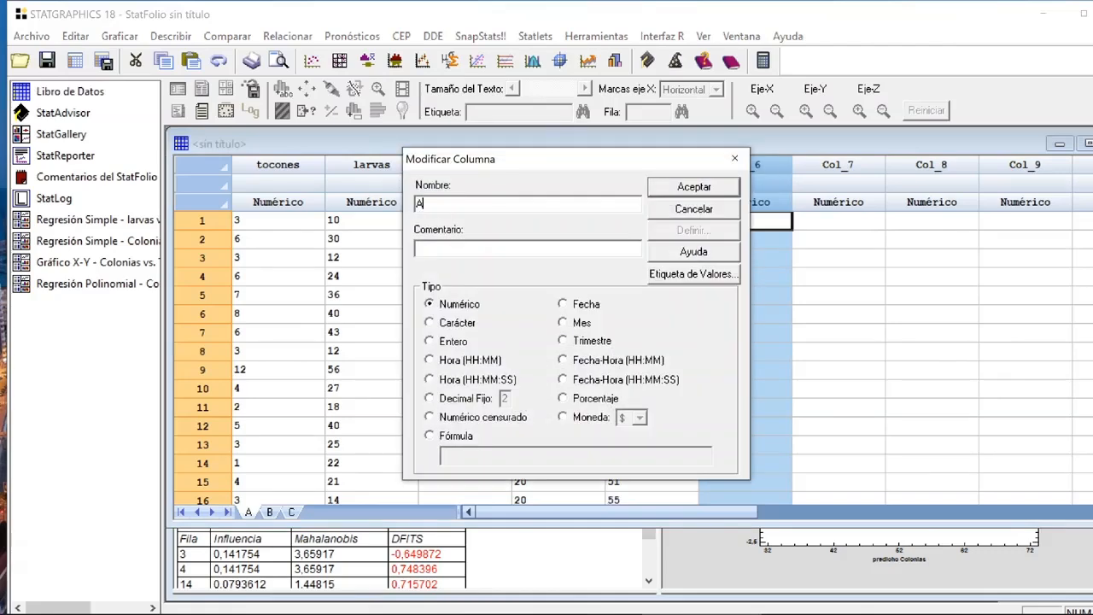
type("umento temperatura")
key("Return")
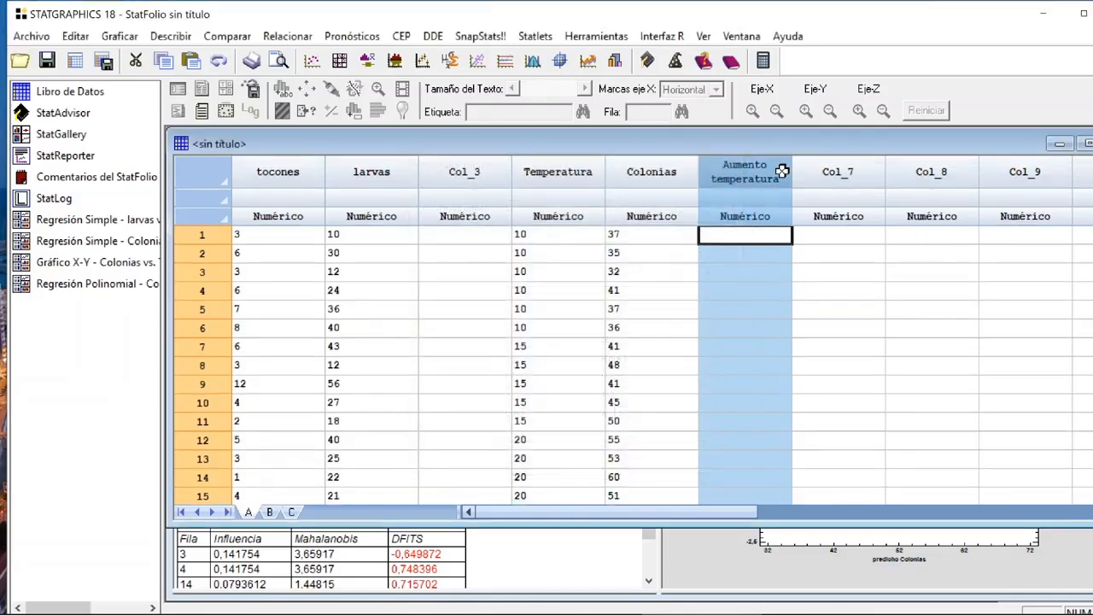
- Rename the empty Col_7 column as Aumento longitud
double_click(833, 179)
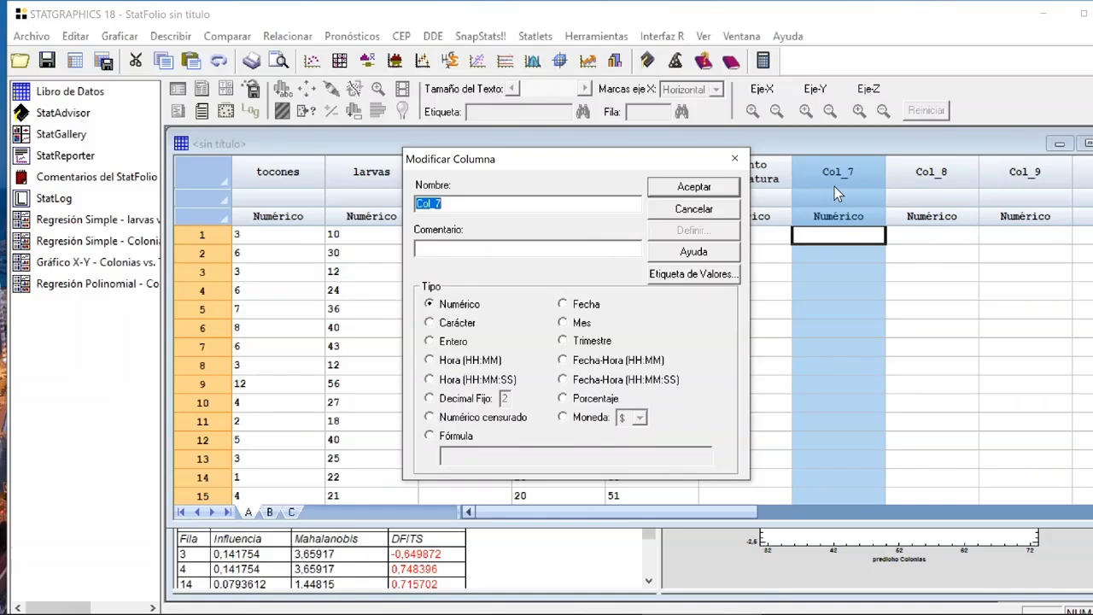
type("Aumento longitud")
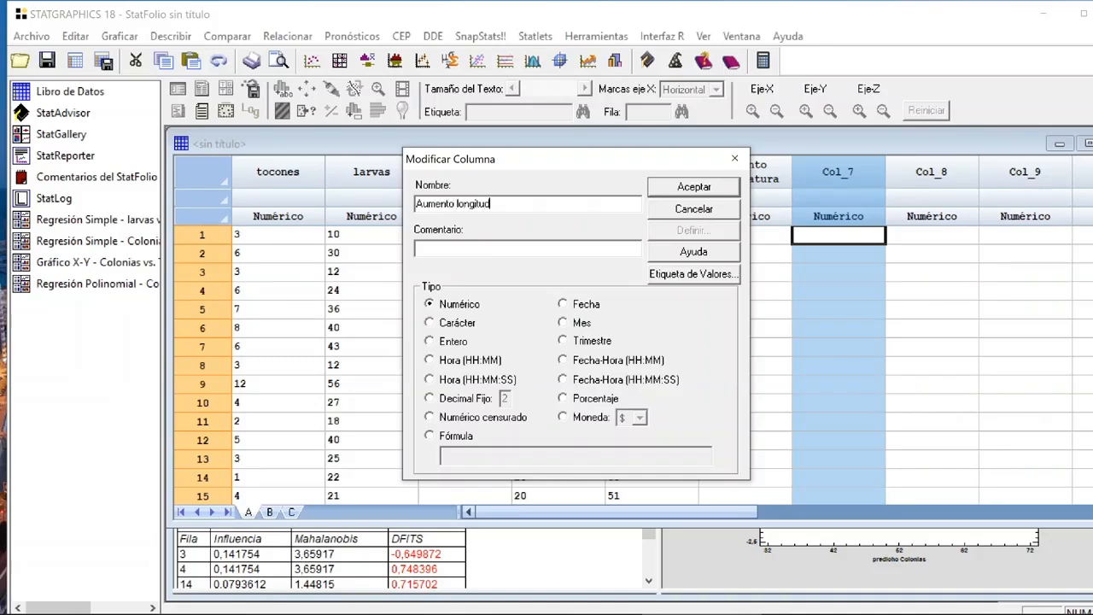
key("Return")
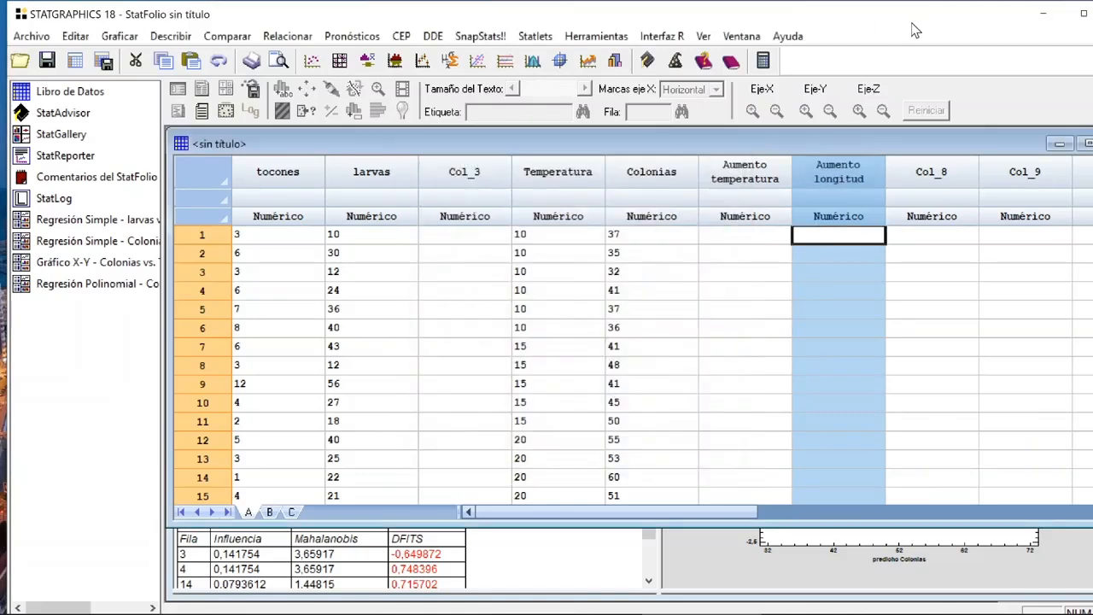
- Fill rows 1 to 10 of Aumento temperatura with 15, 17, 19, 21, 23, 25, 27, 29, 31 and 33
left_click(769, 241)
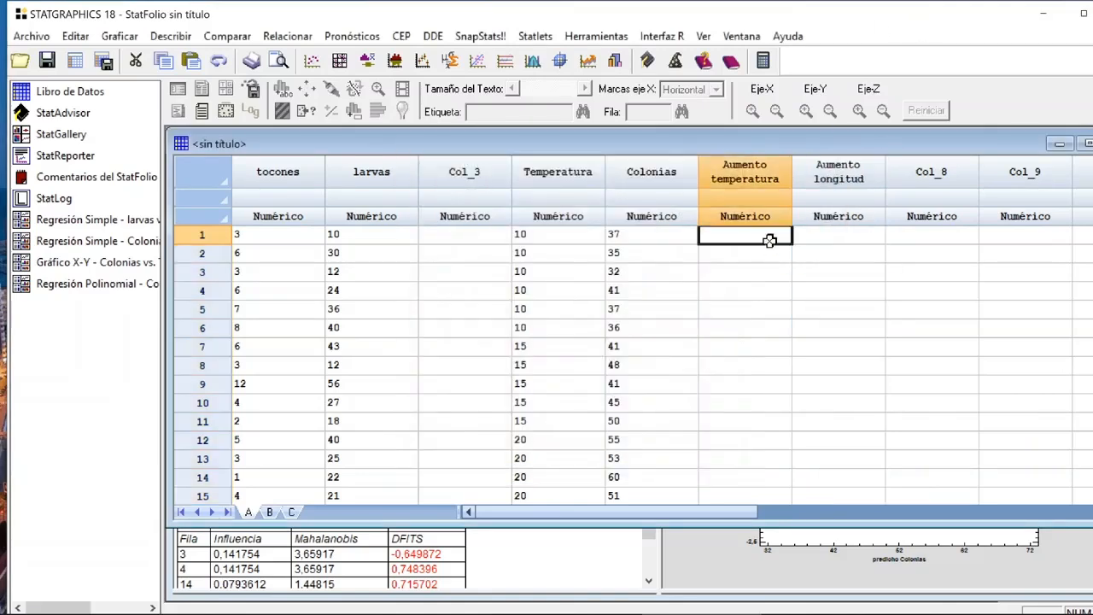
type("15")
key("Return")
type("7")
key("Return")
type("19")
key("Return")
type("21")
key("Return")
type("23")
key("Return")
type("25")
key("Return")
type("27")
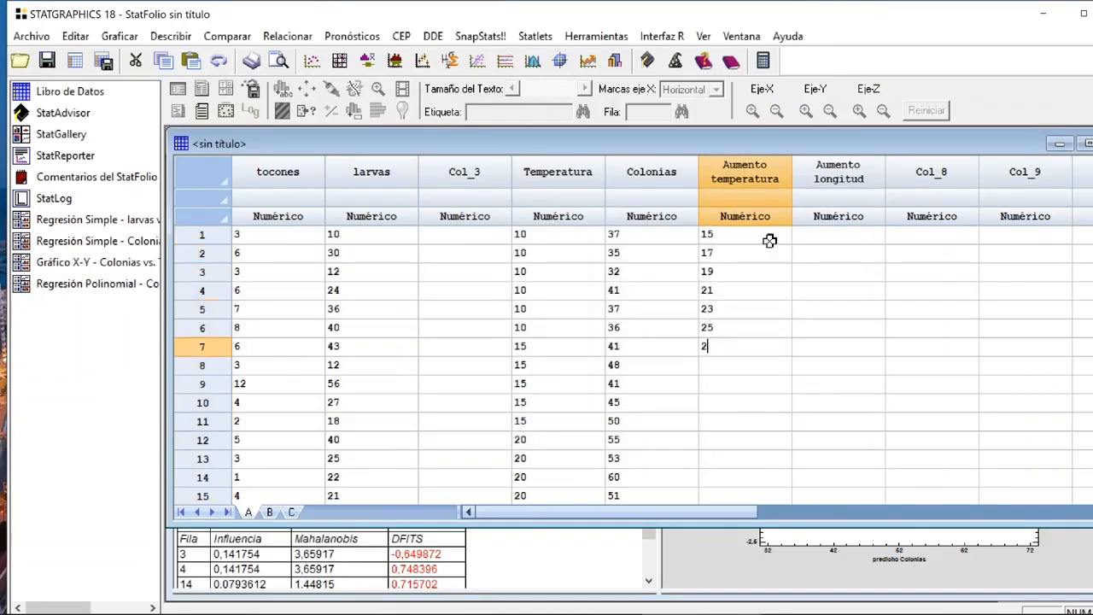
key("Return")
type("29")
key("Return")
type("31")
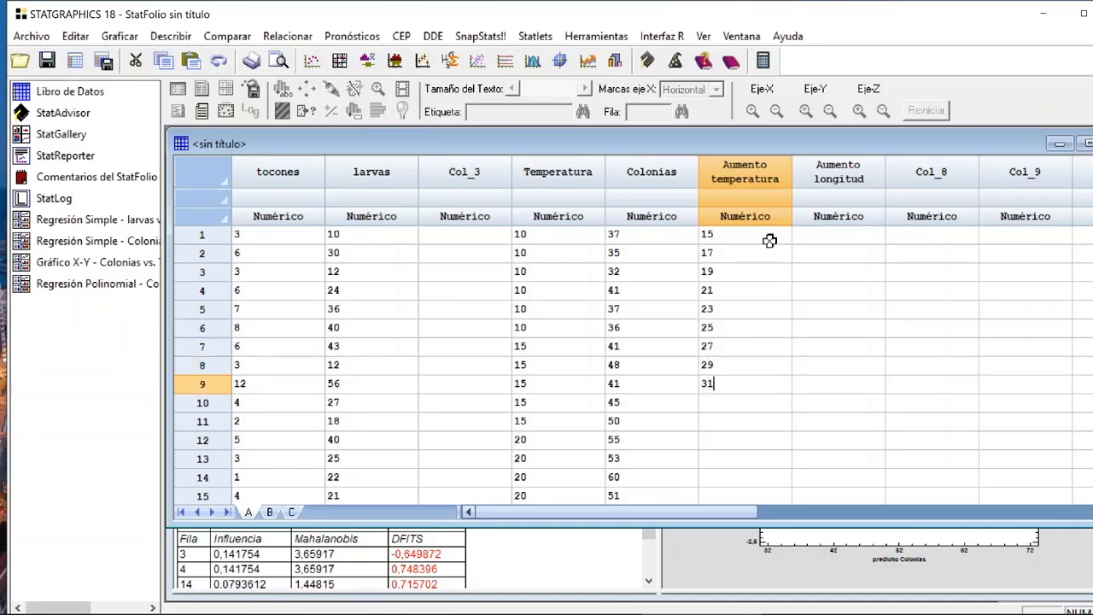
key("Return")
type("33")
key("Return")
- Fill rows 1 to 10 of Aumento longitud with 25, 26, 28, 29, 31, 36, 40, 43, 48 and 54
key("Right")
key("Up")
key("Up")
key("Up")
key("Up")
key("Up")
key("Up")
key("Up")
key("Up")
key("Up")
key("Up")
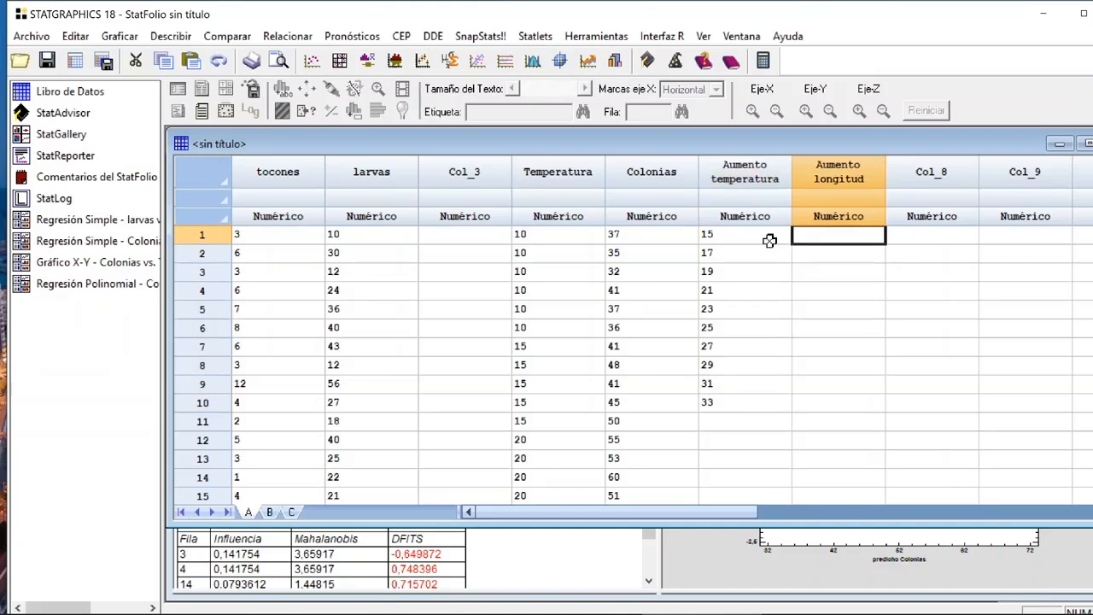
type("25")
key("Return")
type("26")
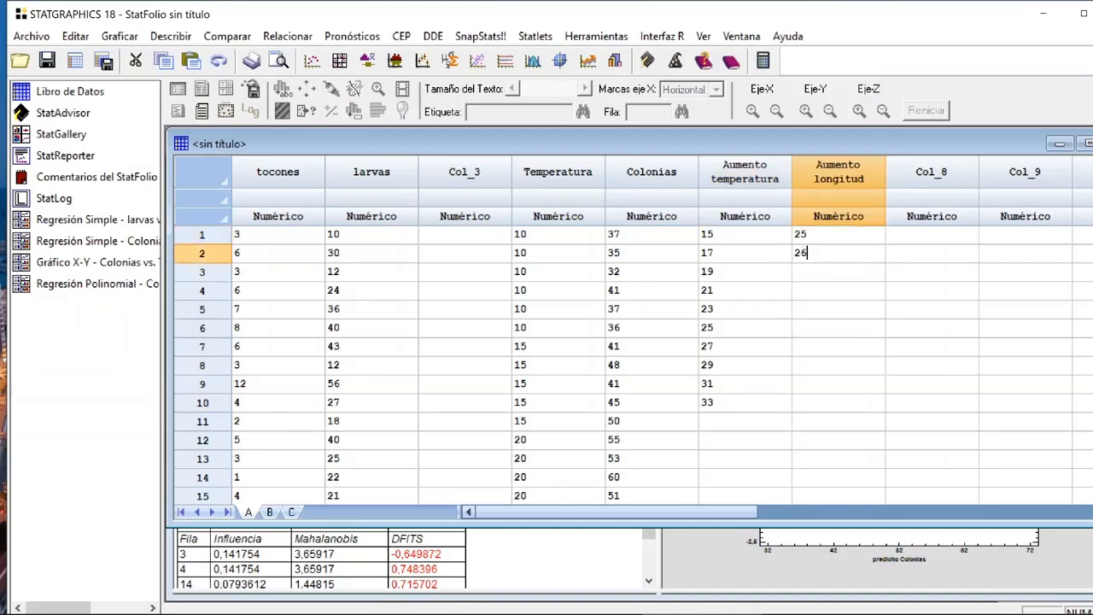
key("Return")
type("28")
key("Return")
type("29")
key("Return")
type("31")
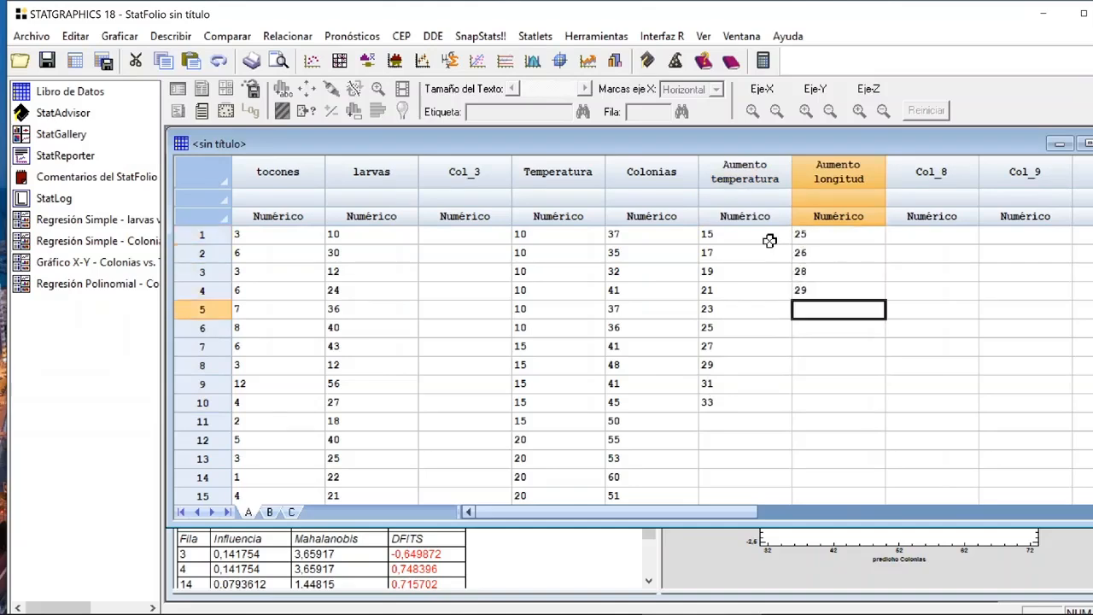
key("Return")
type("36")
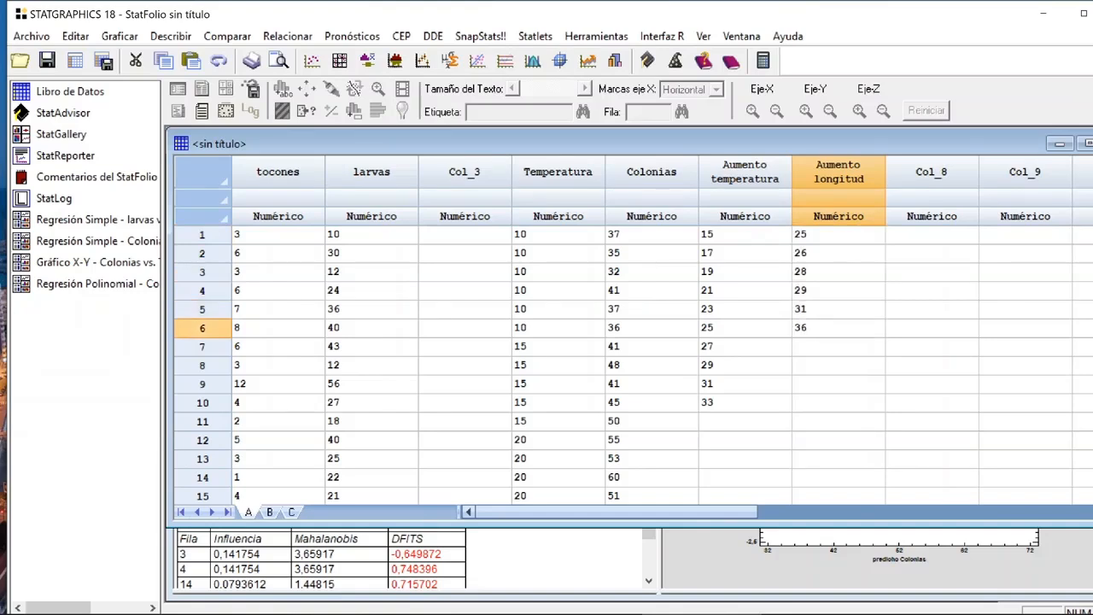
key("Return")
type("40")
key("Return")
type("43")
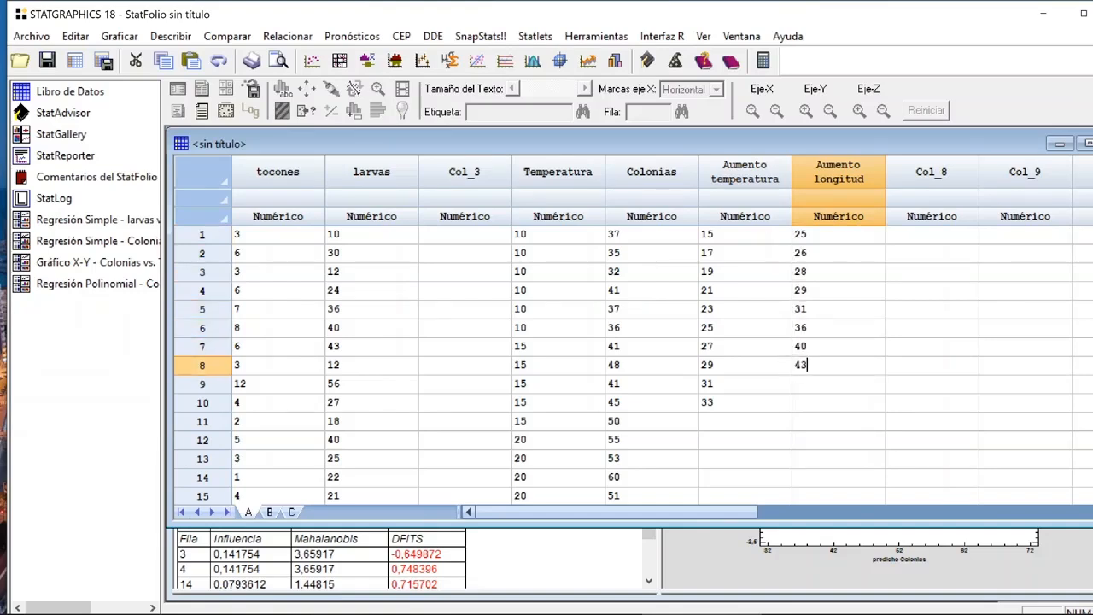
key("Return")
type("48")
key("Return")
type("54")
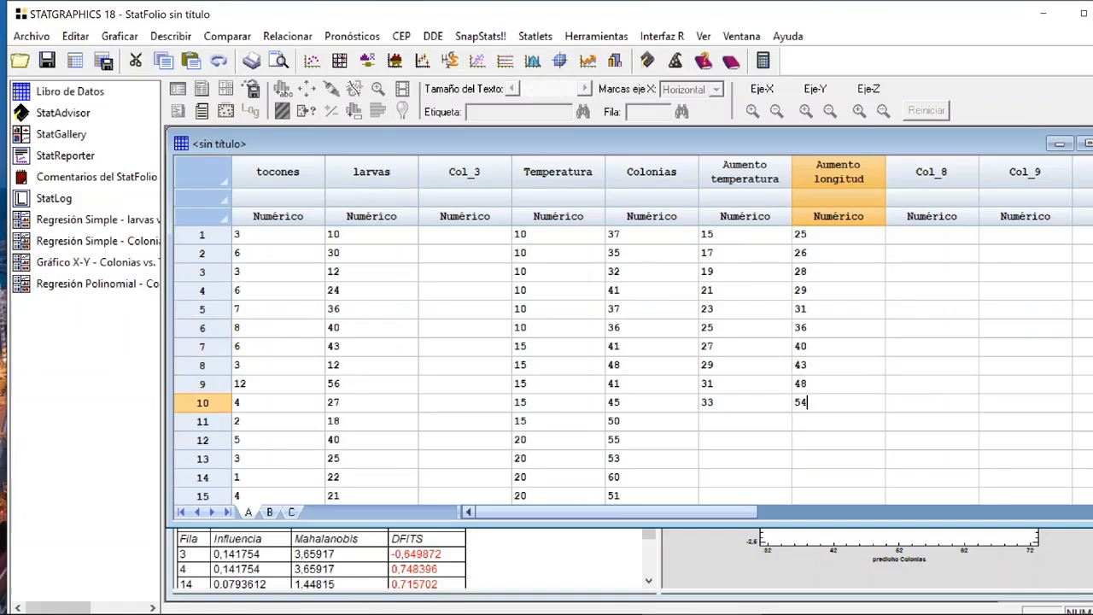
key("Return")
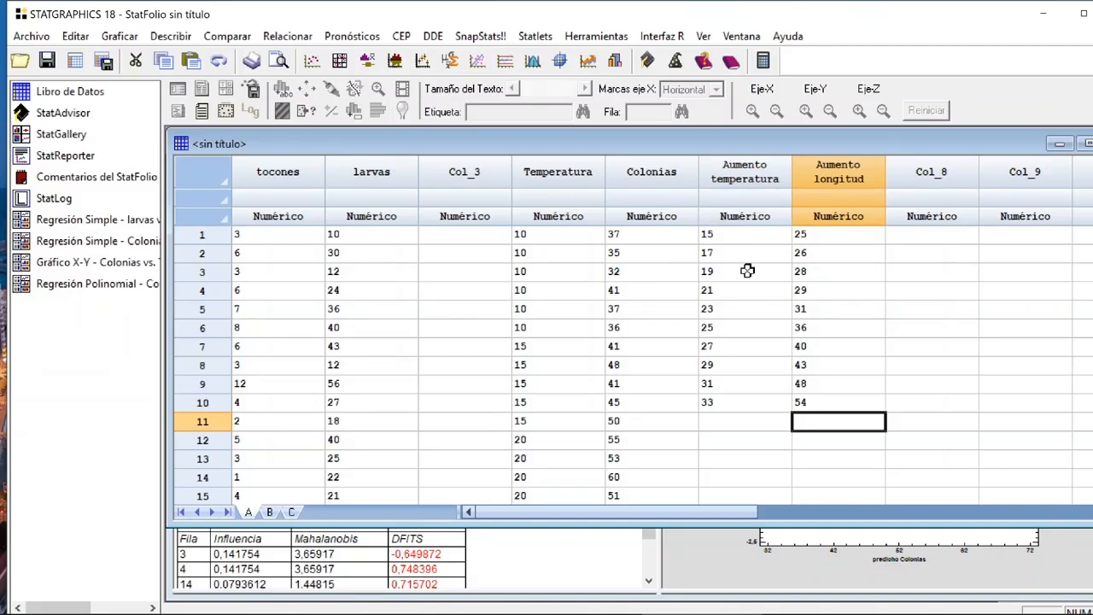
- Set up a simple regression with Aumento longitud as Y and Aumento temperatura as X, consulting exercise 1 in the PDF, and proceed to its model options
left_click(286, 37)
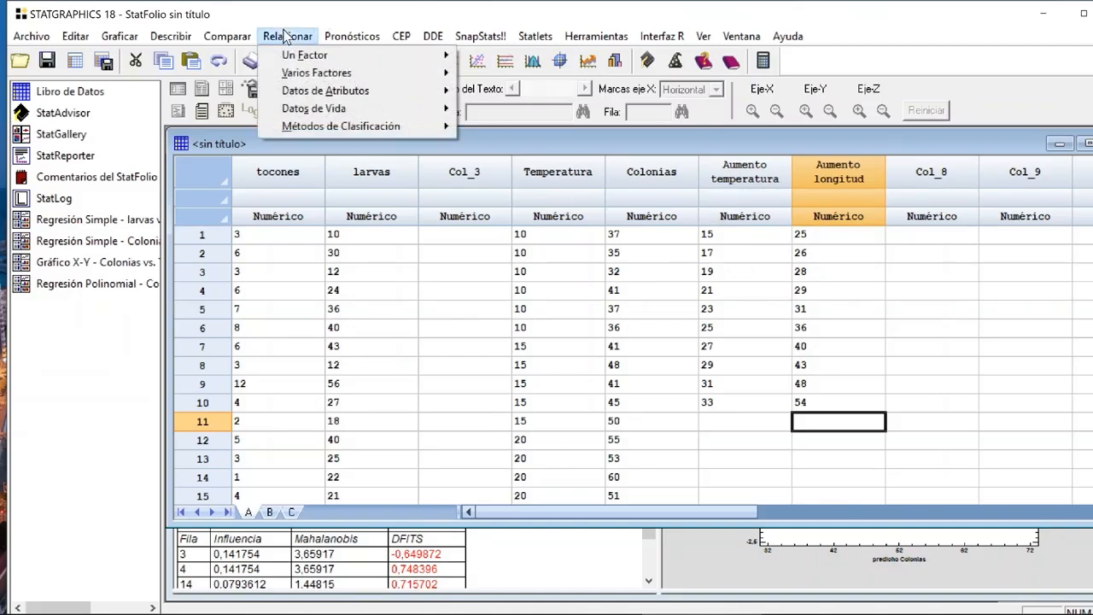
mouse_move(301, 56)
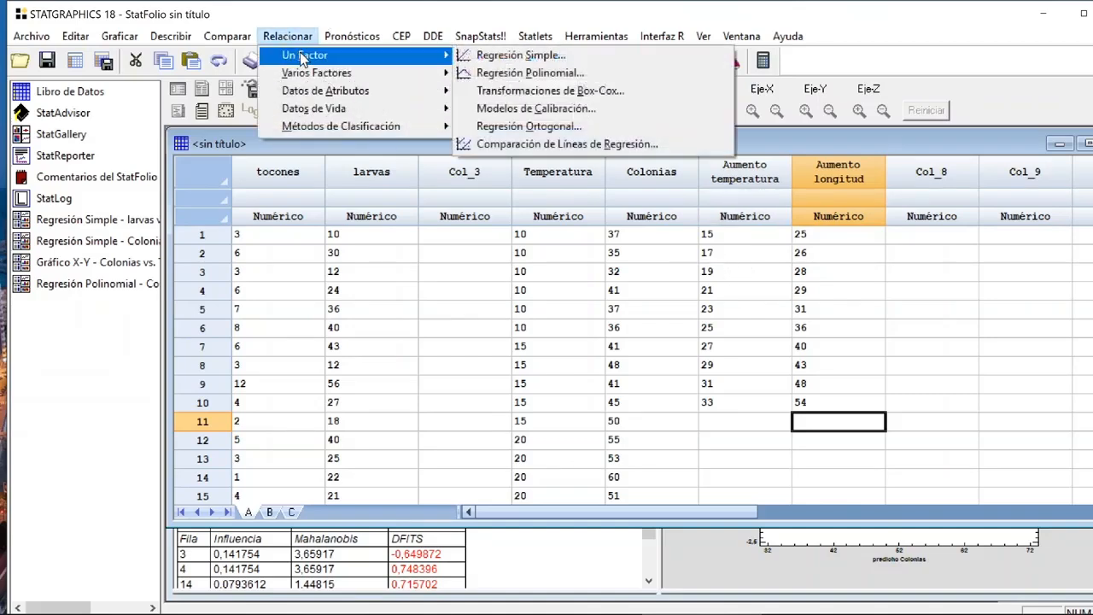
left_click(489, 56)
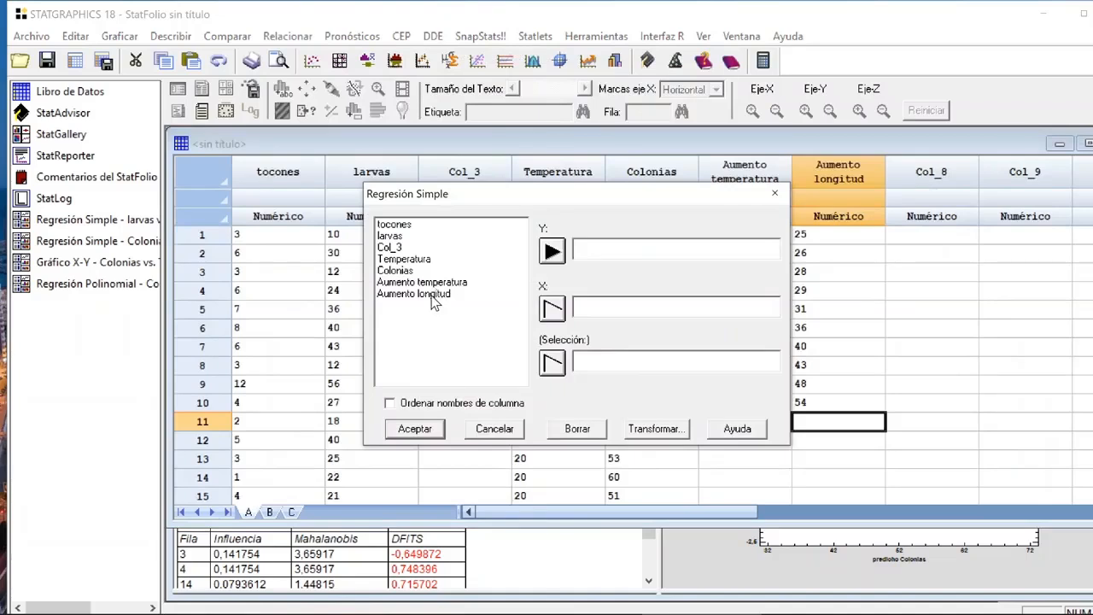
left_click_drag(1092, 175, 517, 4)
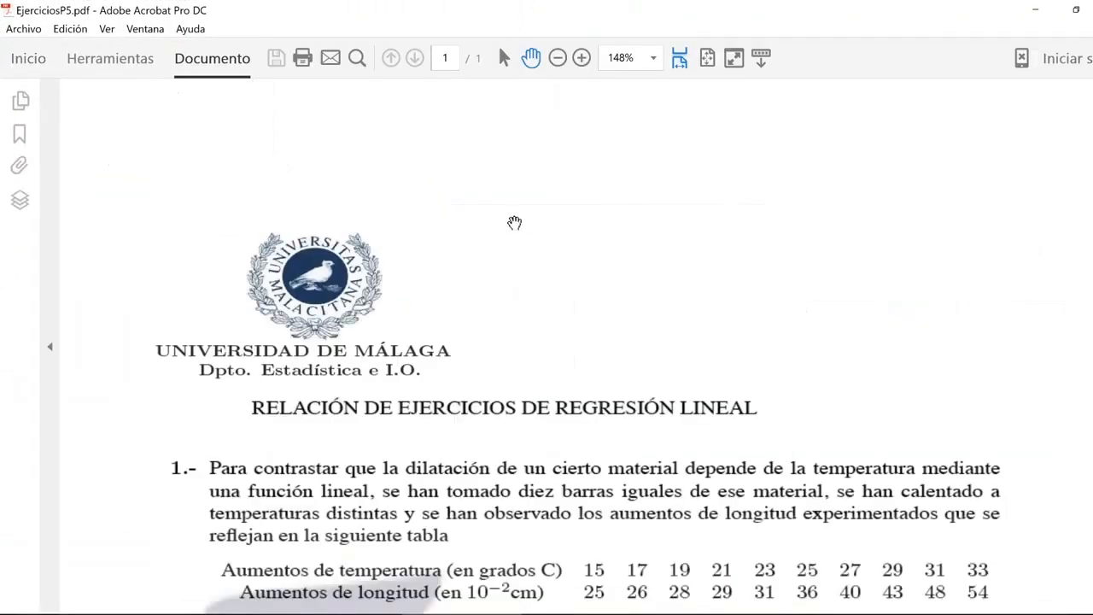
scroll(519, 183, "down", 5)
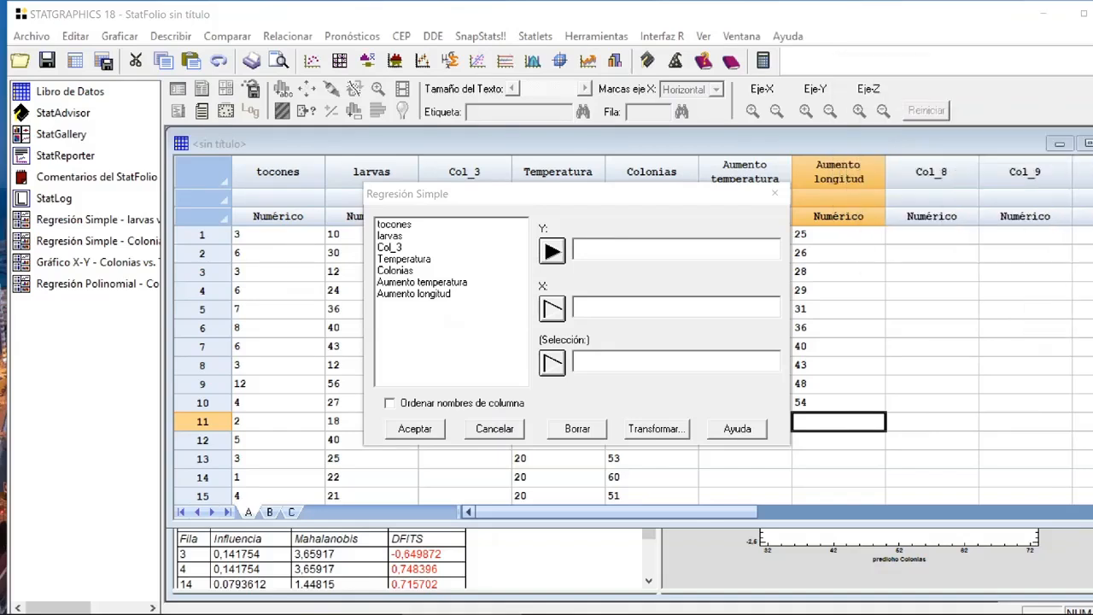
left_click(434, 294)
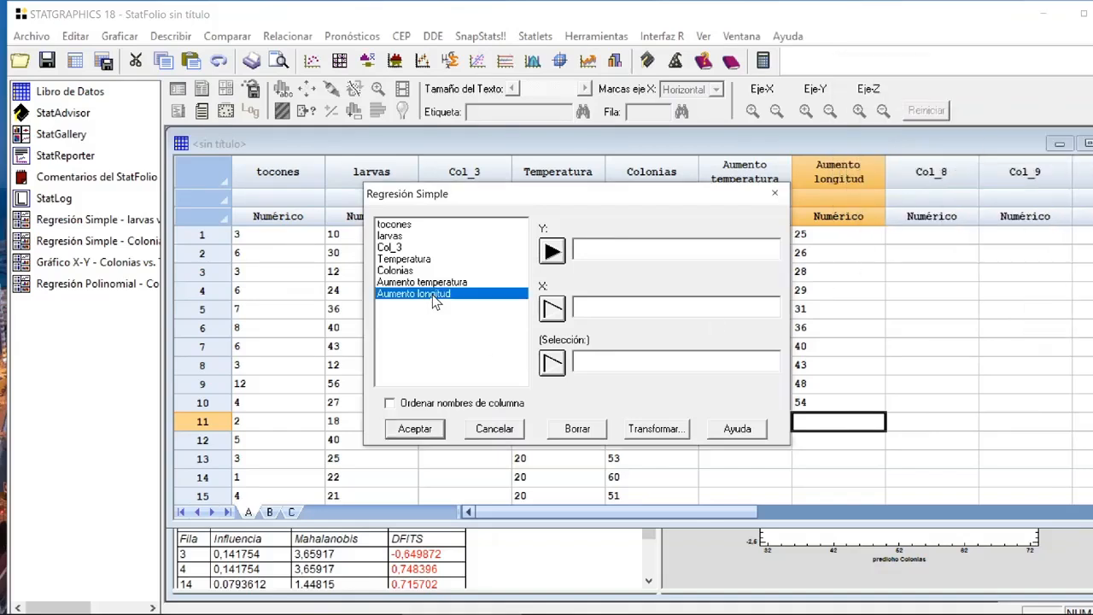
left_click(551, 252)
left_click(445, 282)
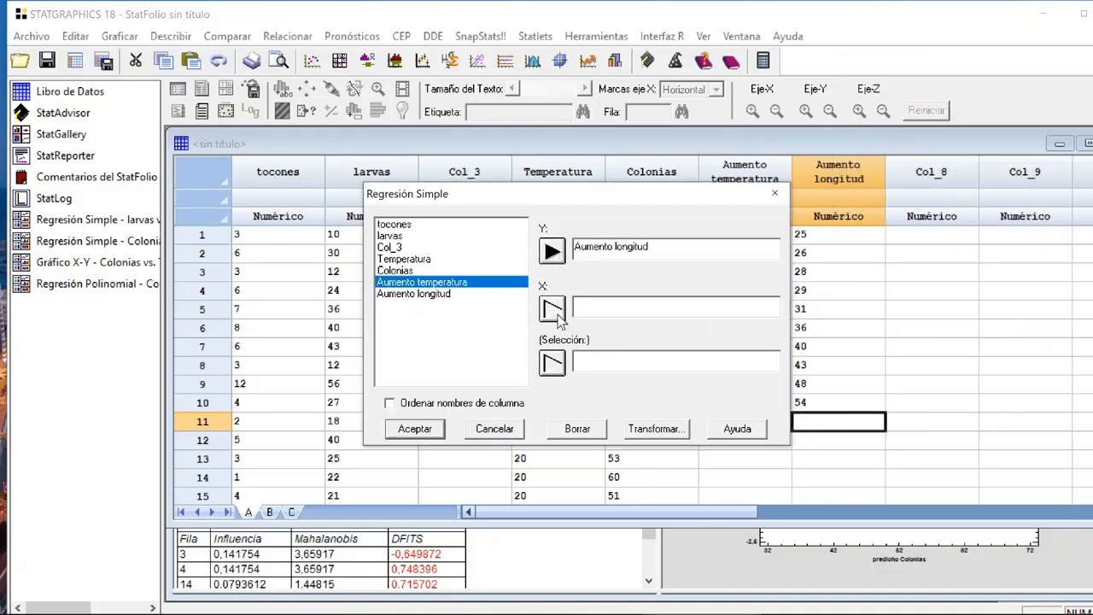
left_click(552, 309)
left_click(413, 427)
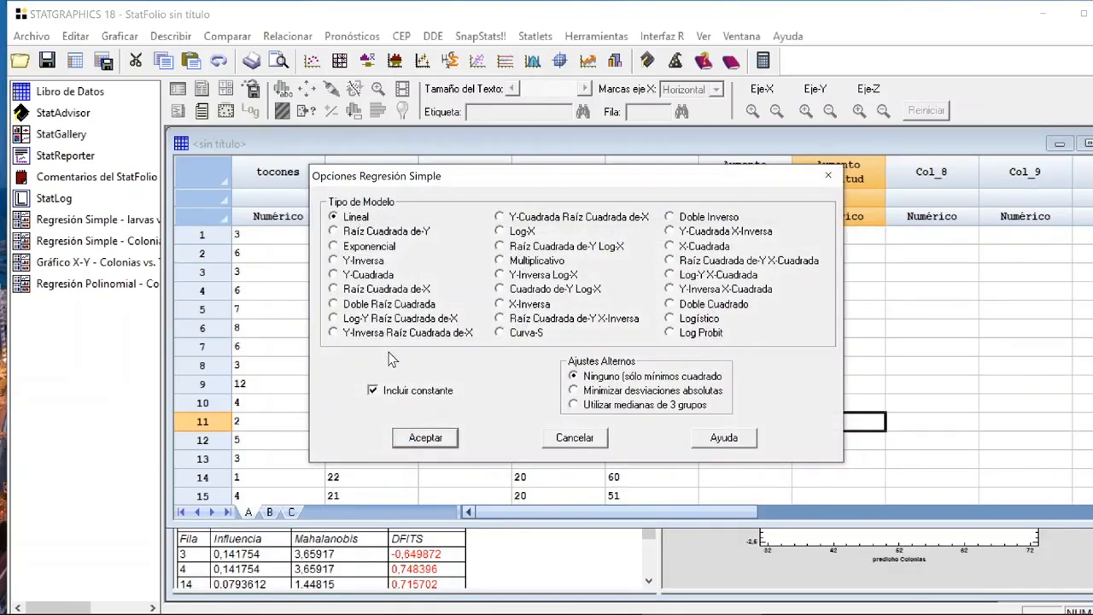
- Fit the linear model with constant, adding forecasts, alternative model comparison and influential points, and plotting residuals versus predicted instead of versus X
left_click(427, 439)
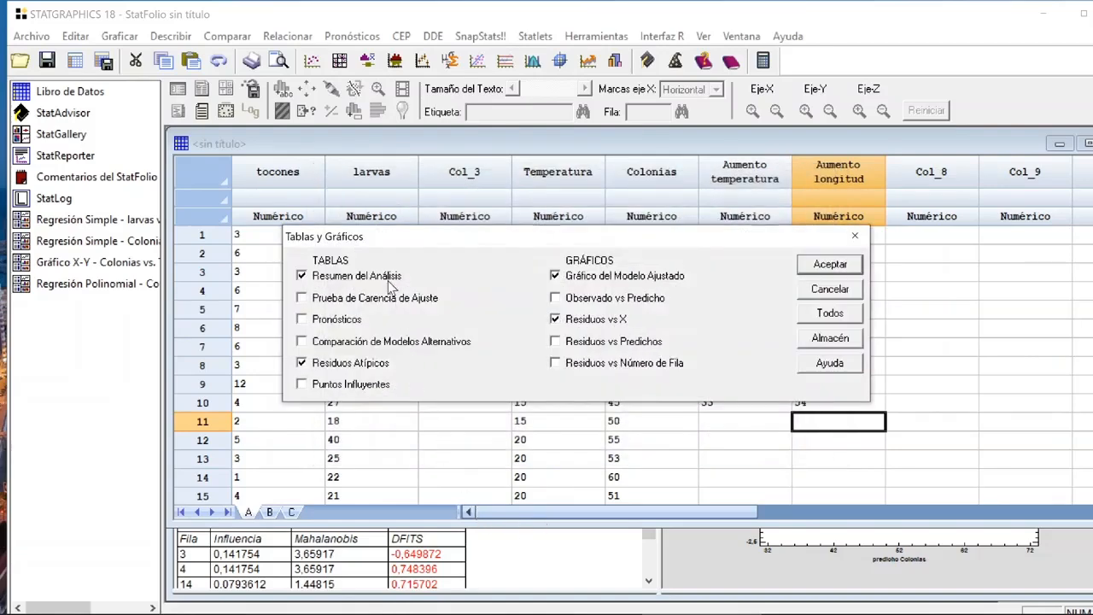
left_click(352, 304)
left_click(334, 320)
left_click(342, 342)
left_click(342, 388)
left_click(587, 318)
left_click(587, 342)
left_click(601, 278)
left_click(824, 265)
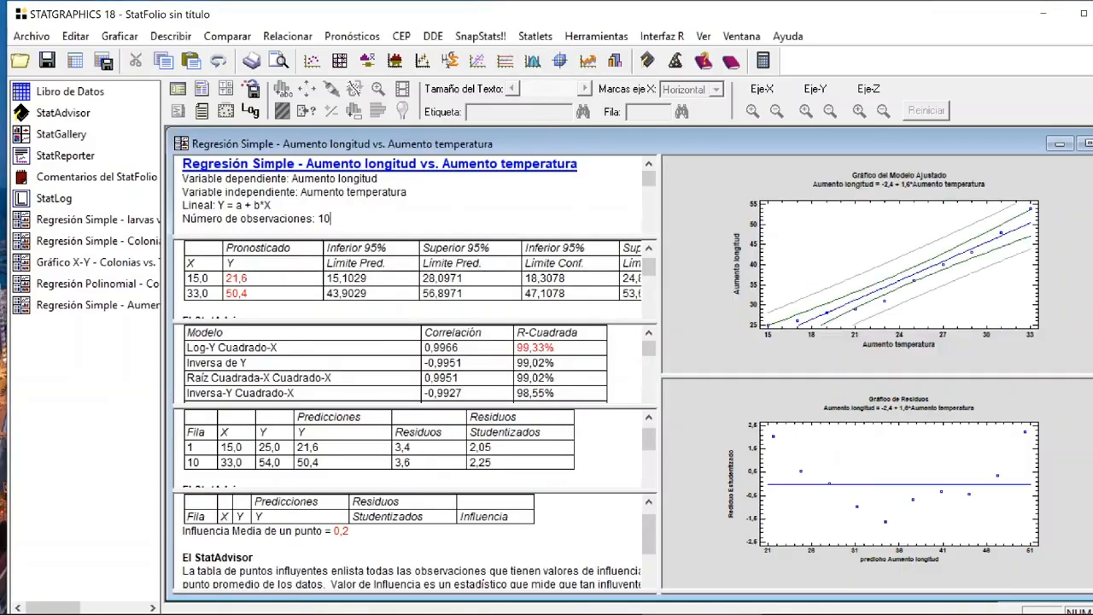
- Enlarge the analysis summary and examine the ANOVA P-value and the intercept and slope estimates with their P-values
double_click(479, 196)
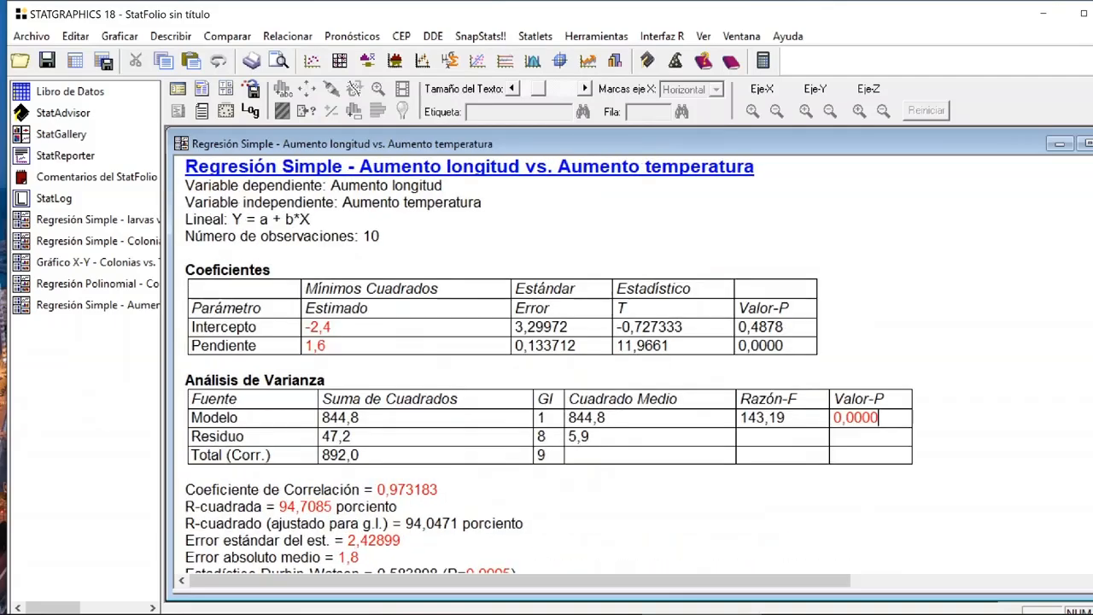
double_click(872, 418)
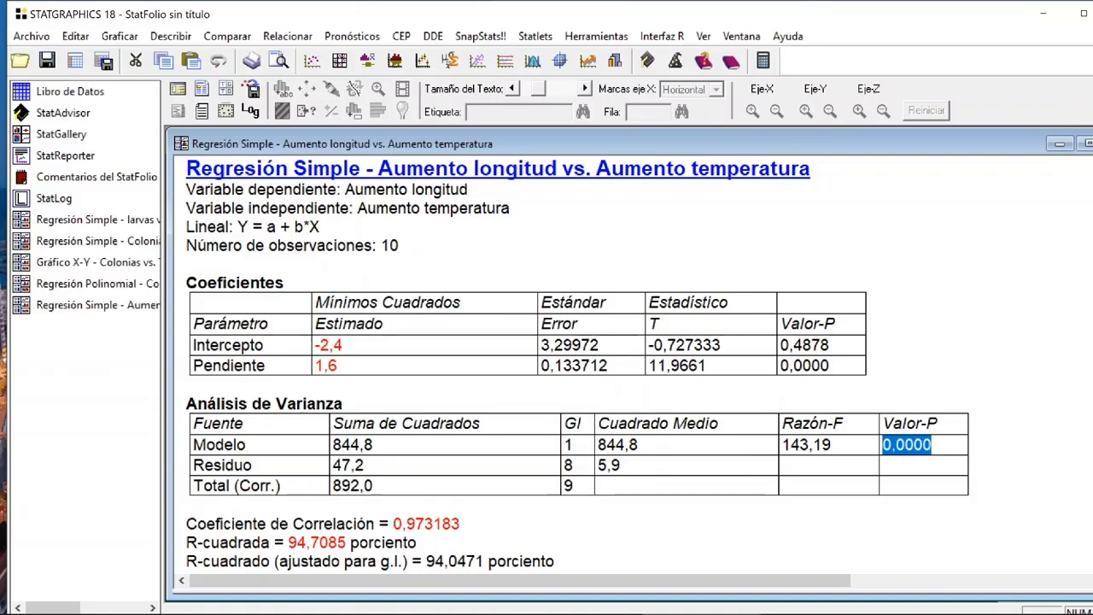
left_click(923, 512)
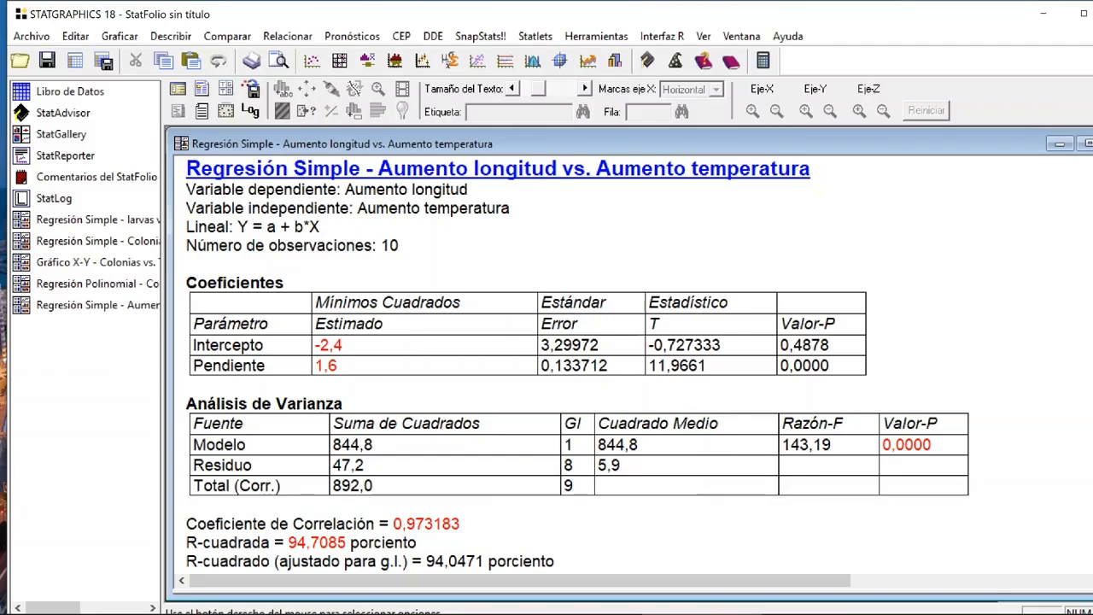
left_click(932, 446)
left_click(338, 365)
left_click(833, 345)
left_click(833, 366)
left_click_drag(831, 345, 781, 345)
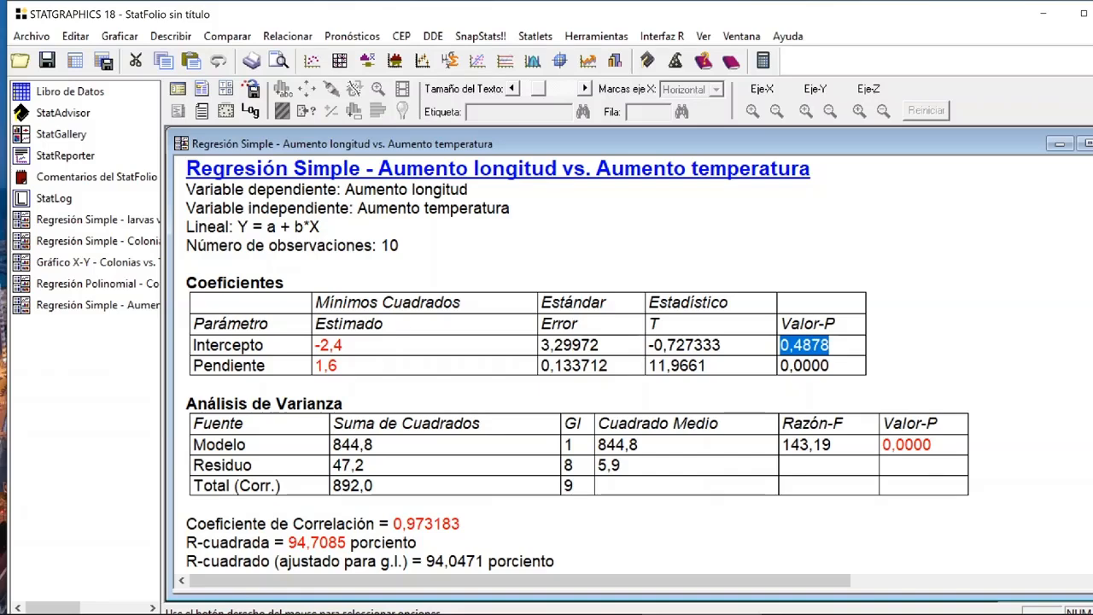
left_click(265, 345)
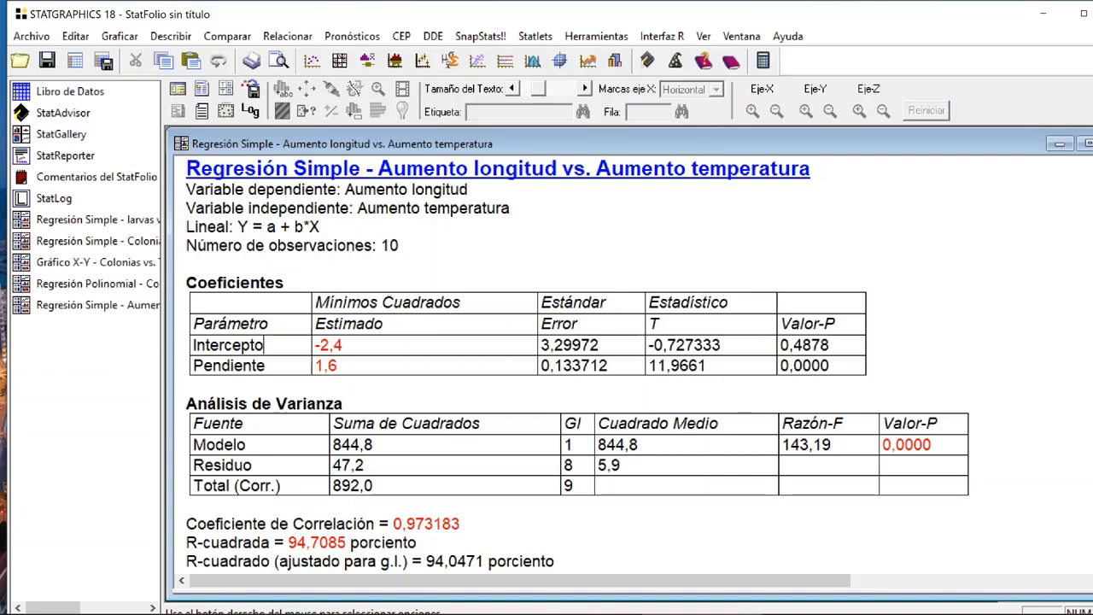
left_click(343, 345)
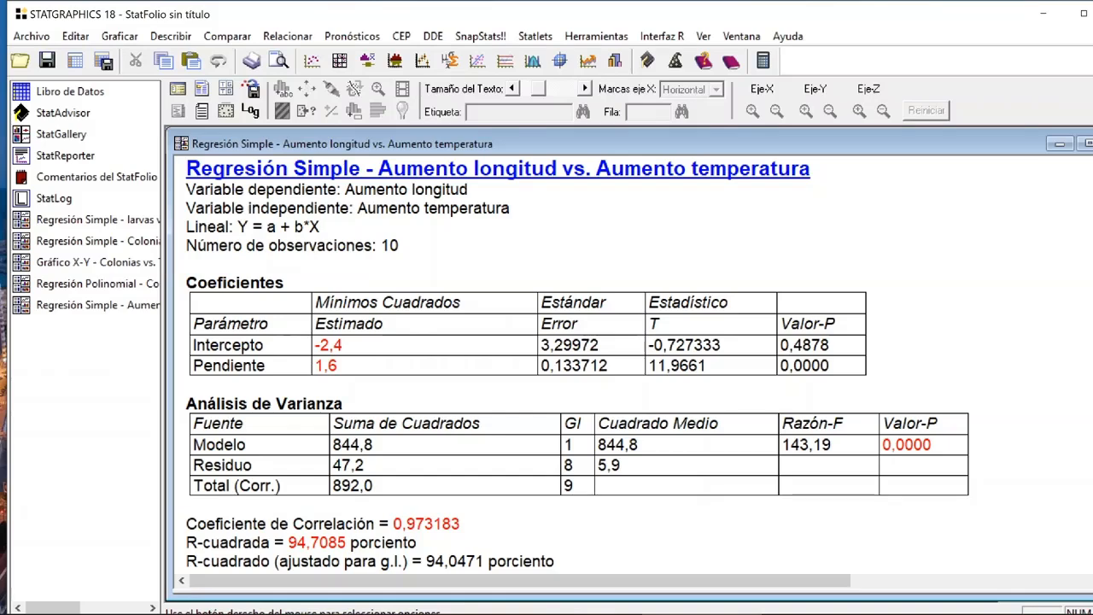
left_click(832, 345)
- Check the correlation coefficient and R-squared of the linear model with constant
scroll(578, 364, "down", 1)
scroll(577, 364, "down", 4)
scroll(578, 363, "up", 4)
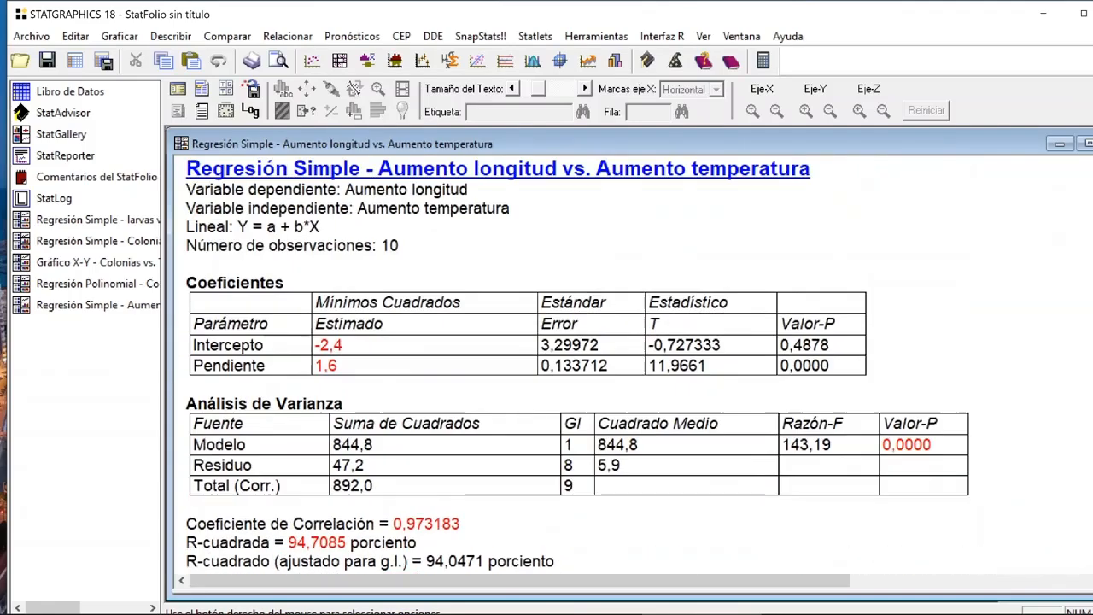
left_click_drag(461, 523, 274, 542)
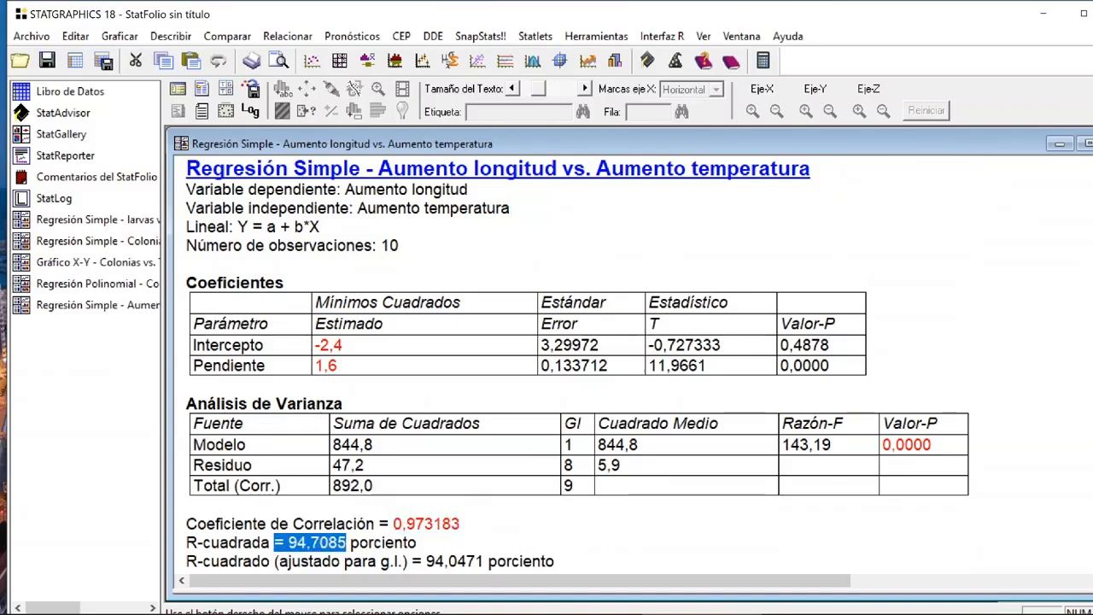
- Refit the linear model of Aumento longitud on Aumento temperatura without the constant
left_click(203, 89)
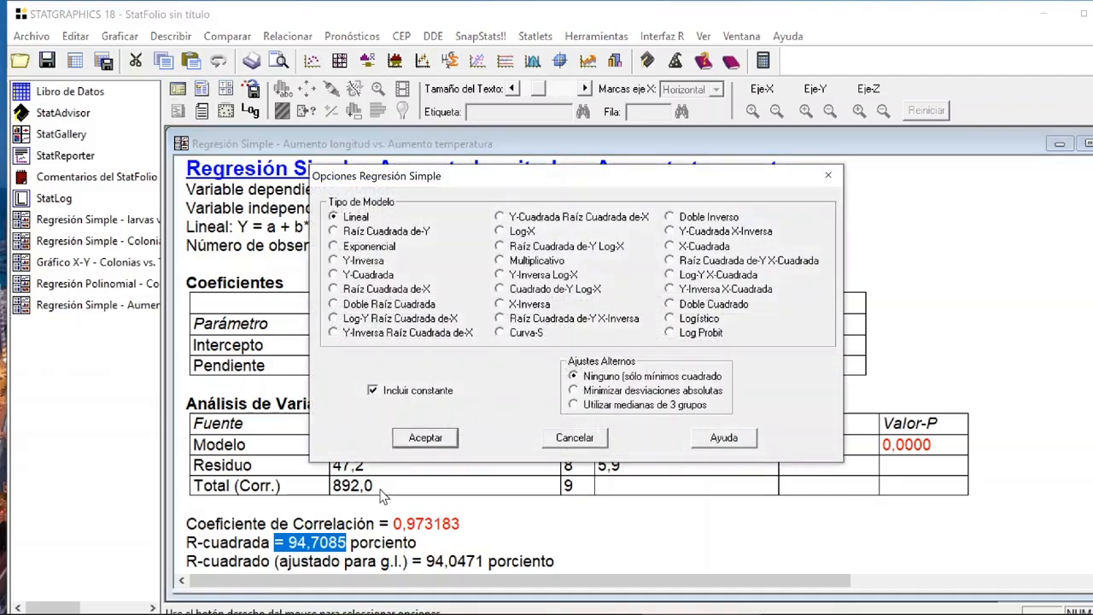
left_click(380, 391)
left_click(424, 440)
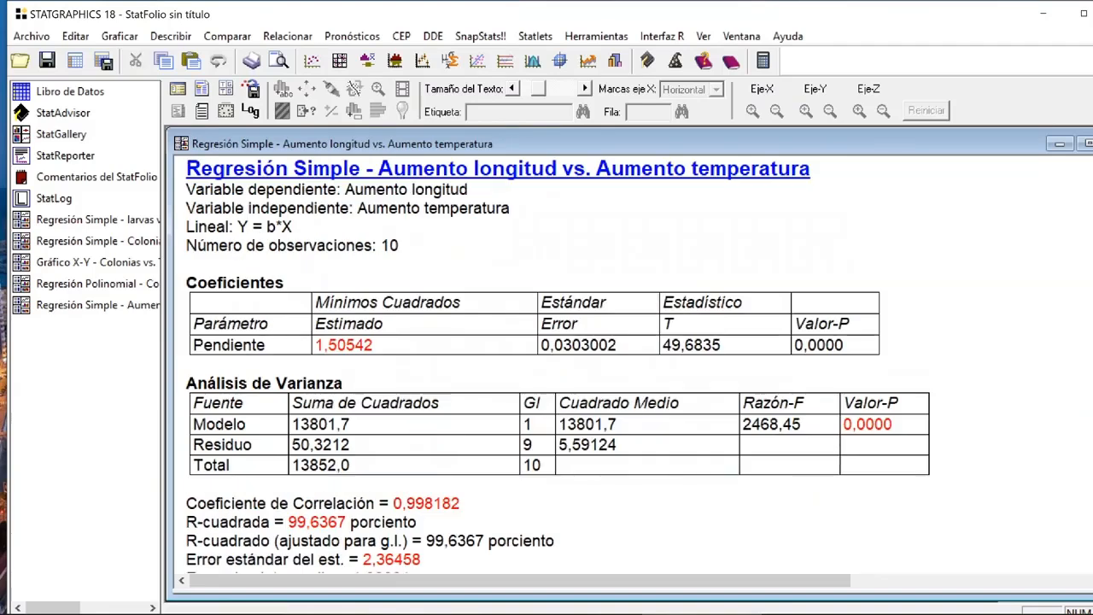
- Examine the no-constant model's R-squared, P-values, slope, correlation coefficient and fitted equation, and return to the overview of all result panes
left_click_drag(462, 503, 288, 522)
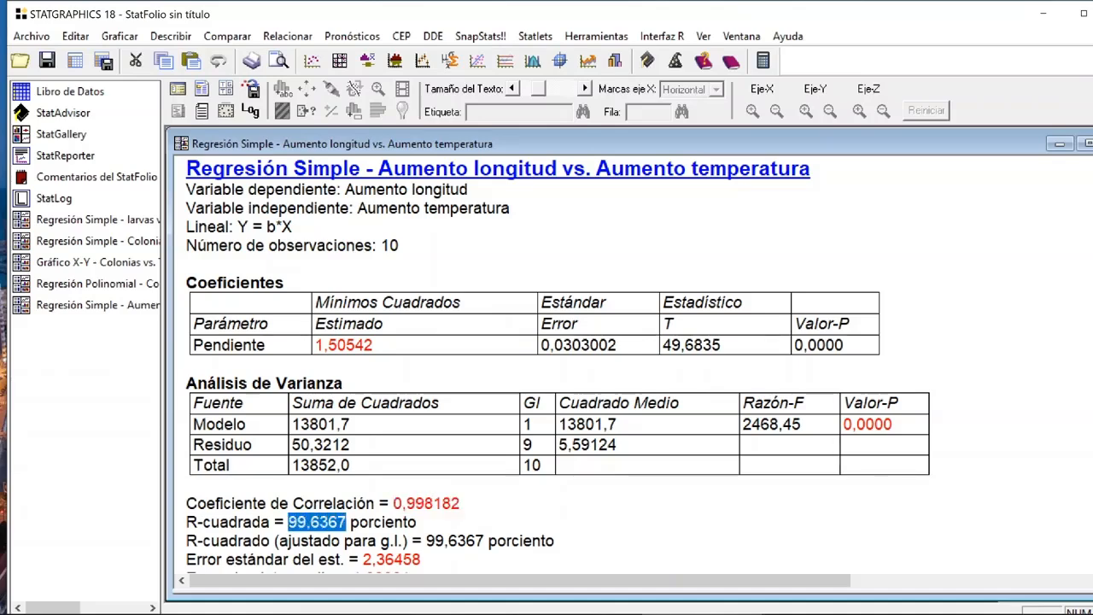
left_click(895, 424)
left_click(845, 345)
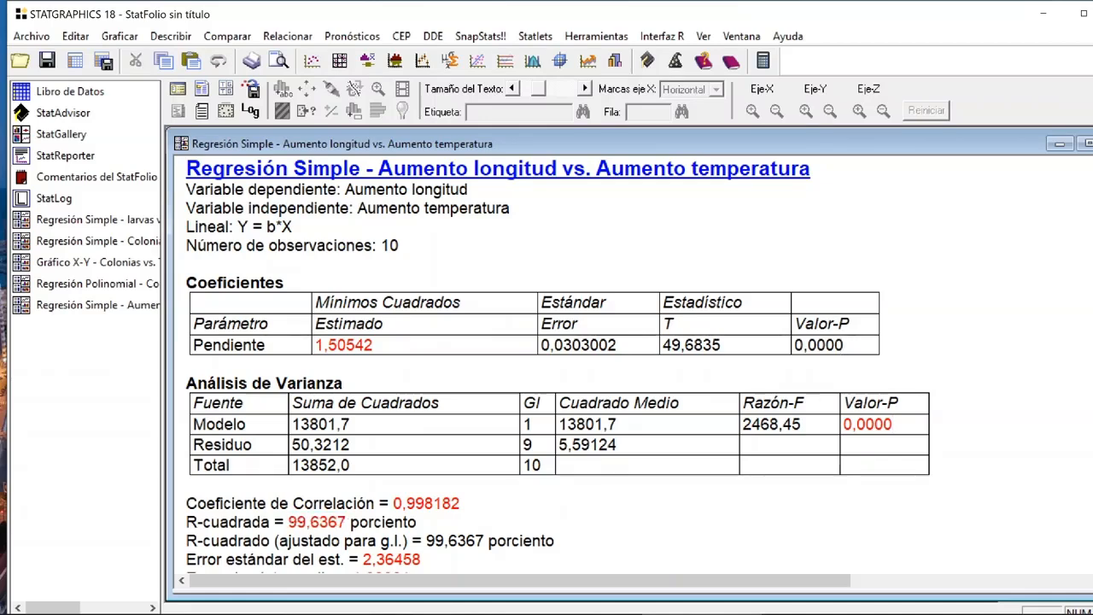
left_click(373, 345)
scroll(632, 363, "down", 5)
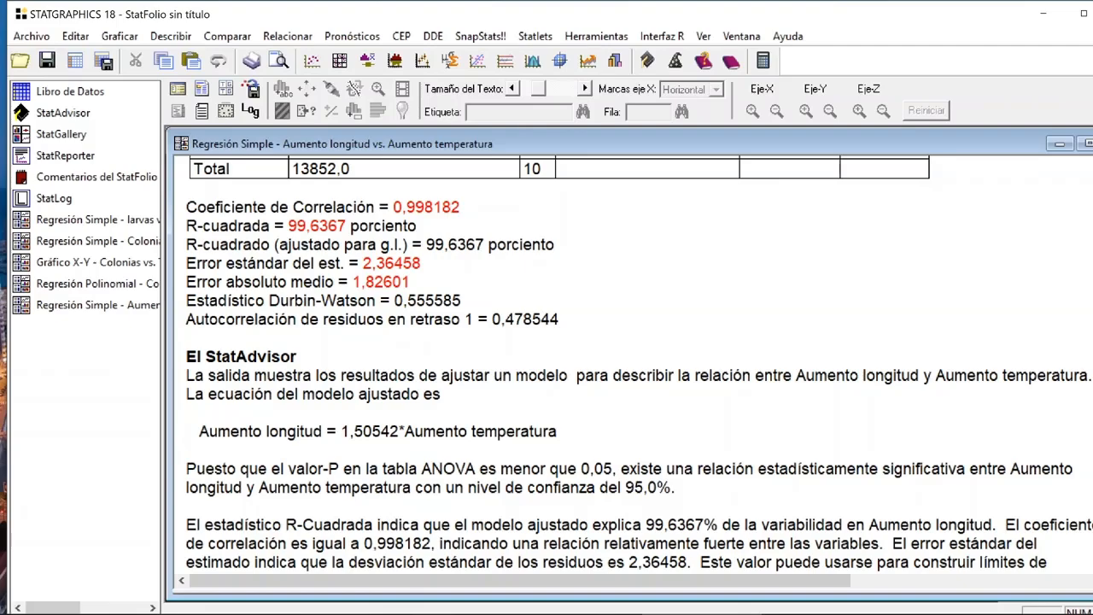
scroll(632, 363, "up", 6)
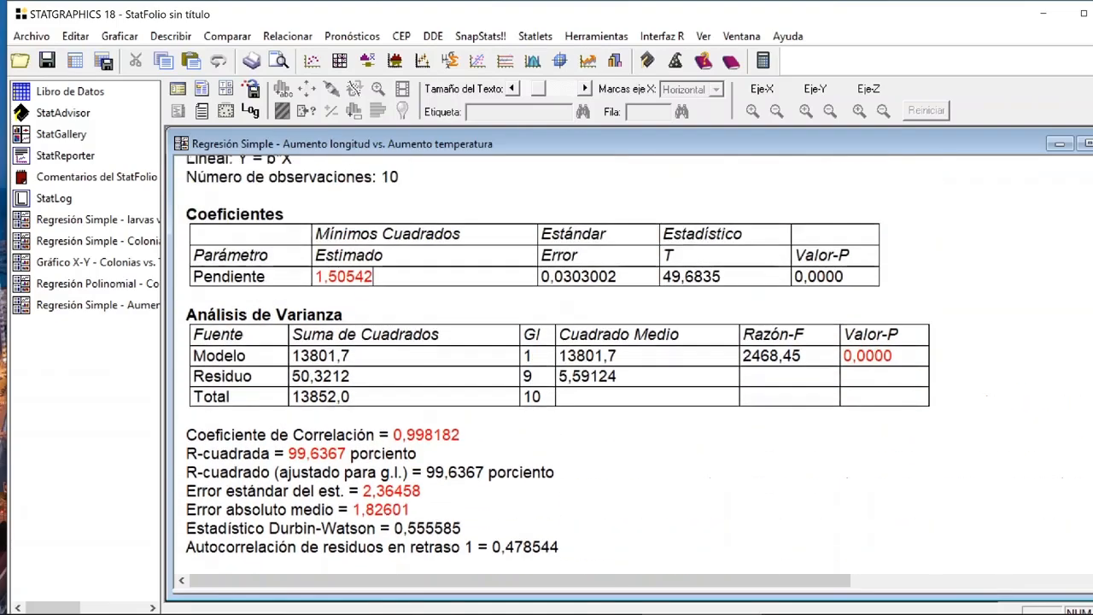
left_click_drag(461, 504, 393, 504)
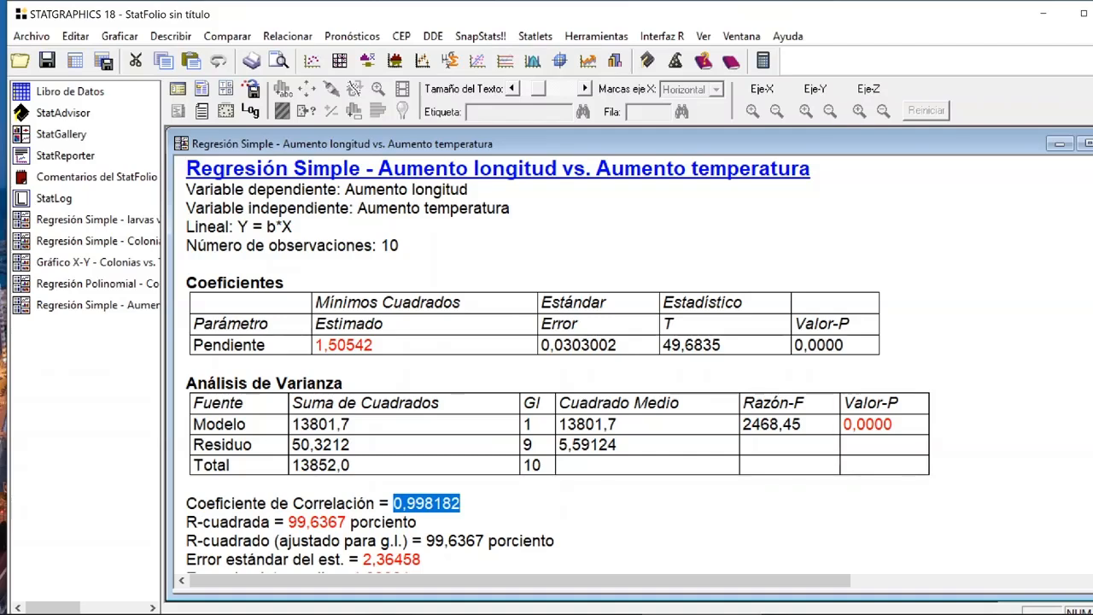
left_click(375, 503)
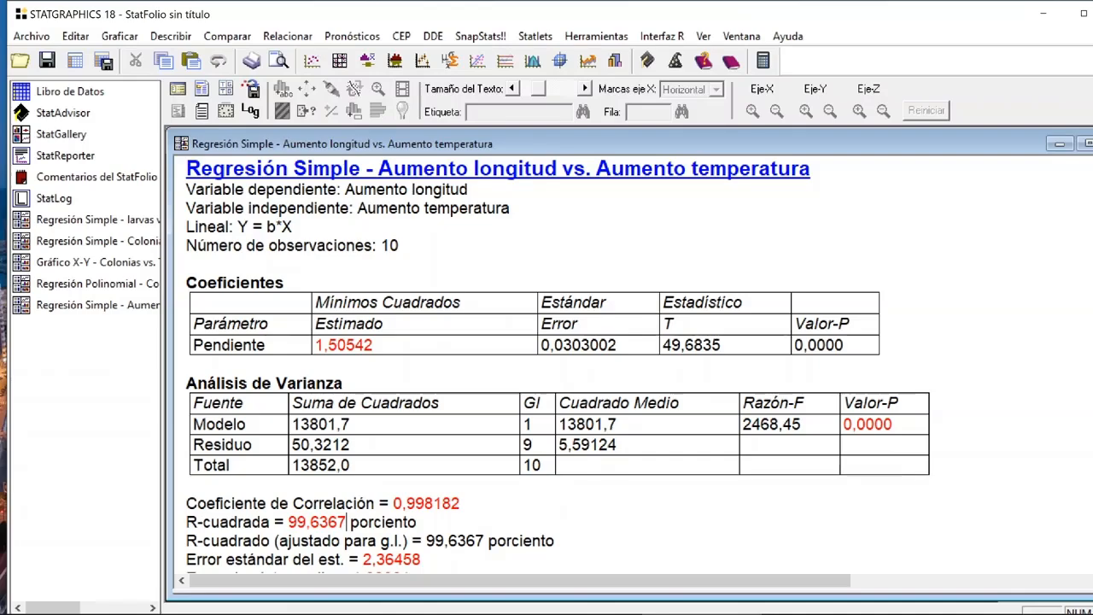
scroll(547, 363, "down", 5)
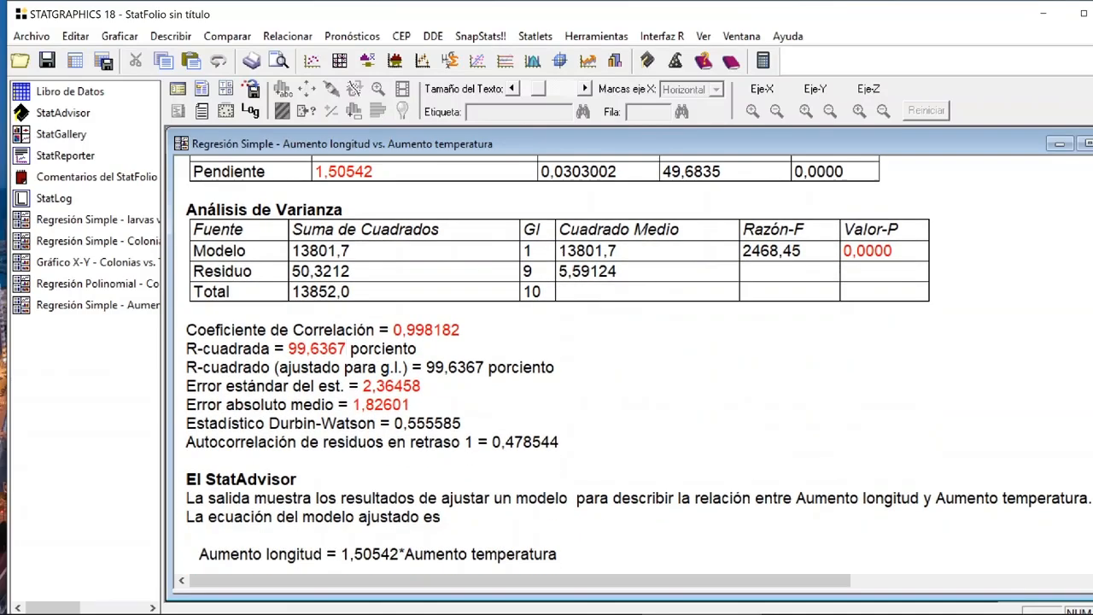
left_click_drag(558, 555, 199, 429)
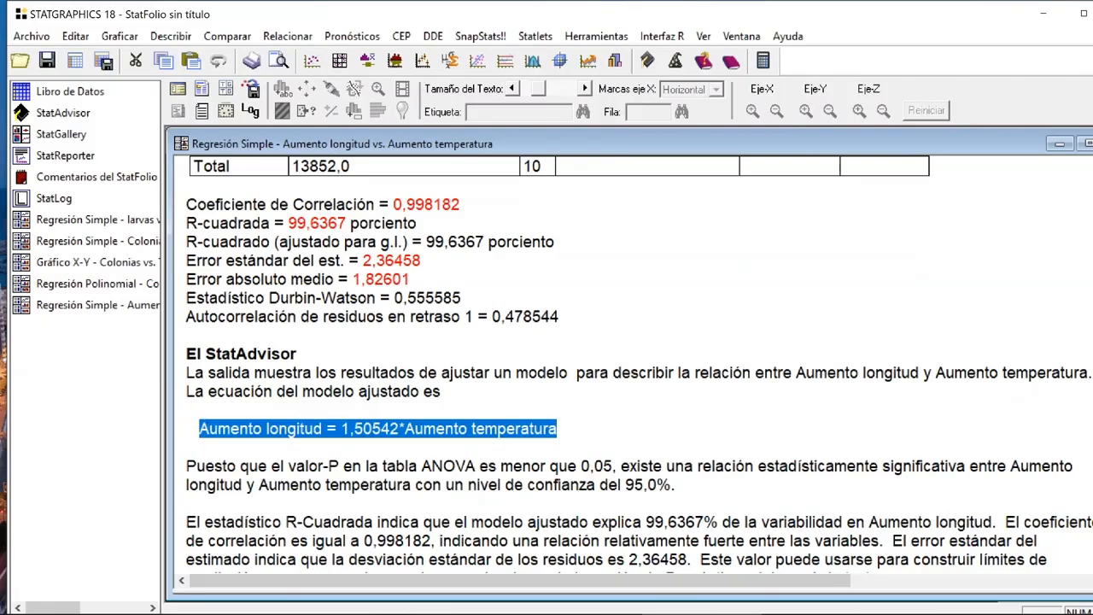
double_click(677, 418)
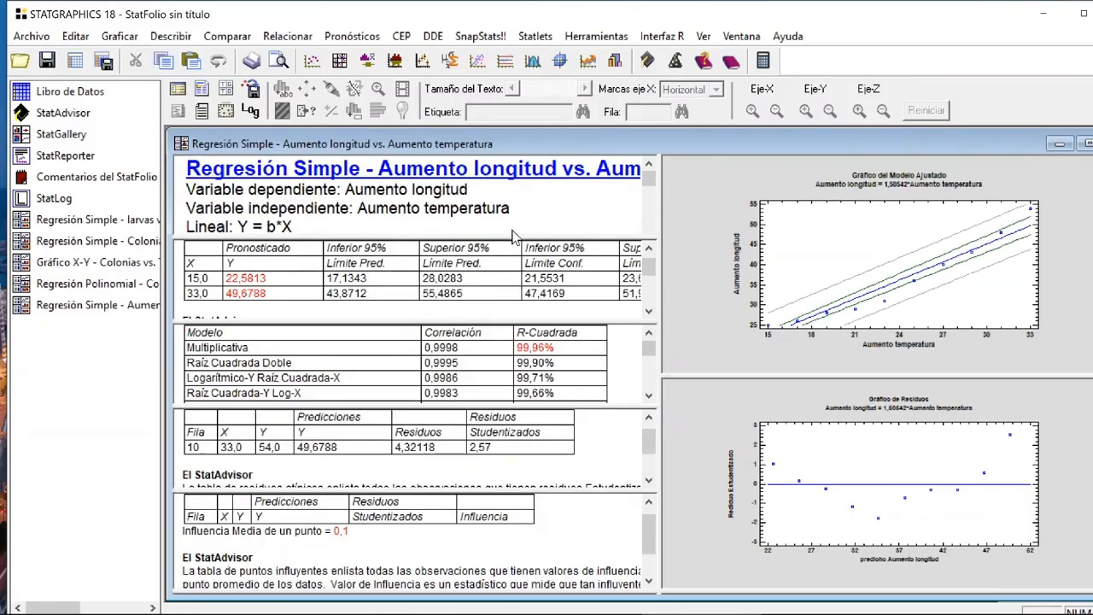
- Inspect the fitted model plot and the residuals plot enlarged one after the other
double_click(694, 291)
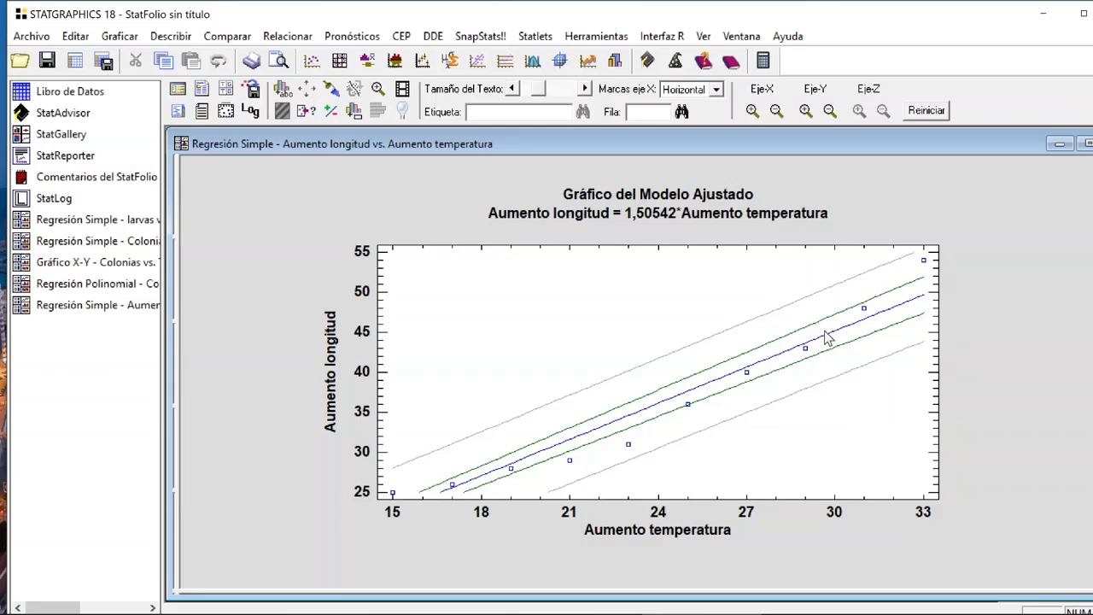
double_click(1002, 366)
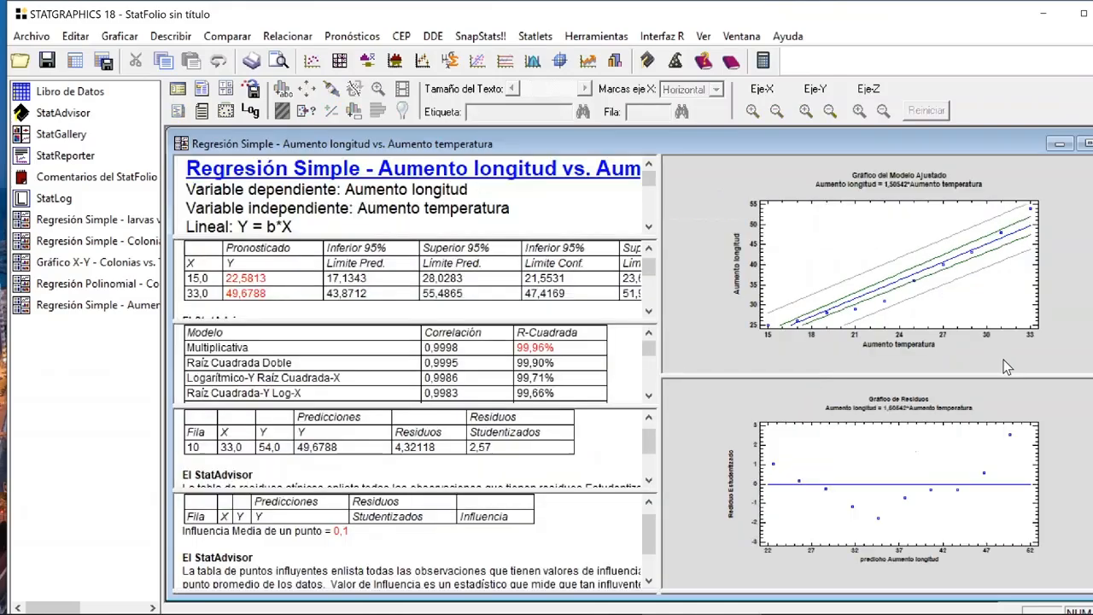
double_click(692, 484)
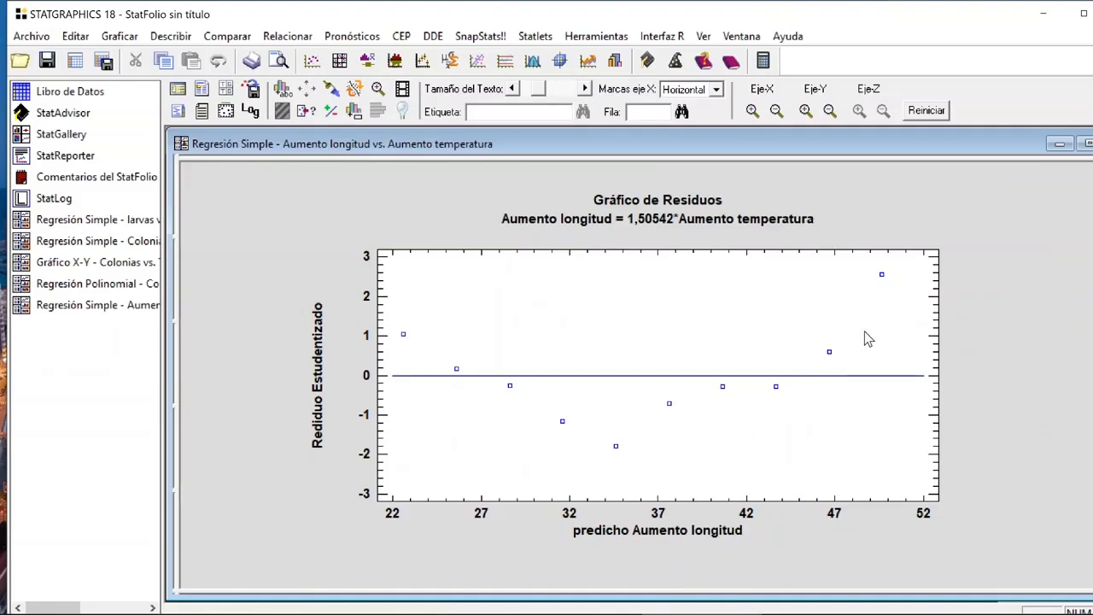
double_click(1018, 318)
- Enlarge the predicted values table and add a forecast at X = 30
double_click(453, 279)
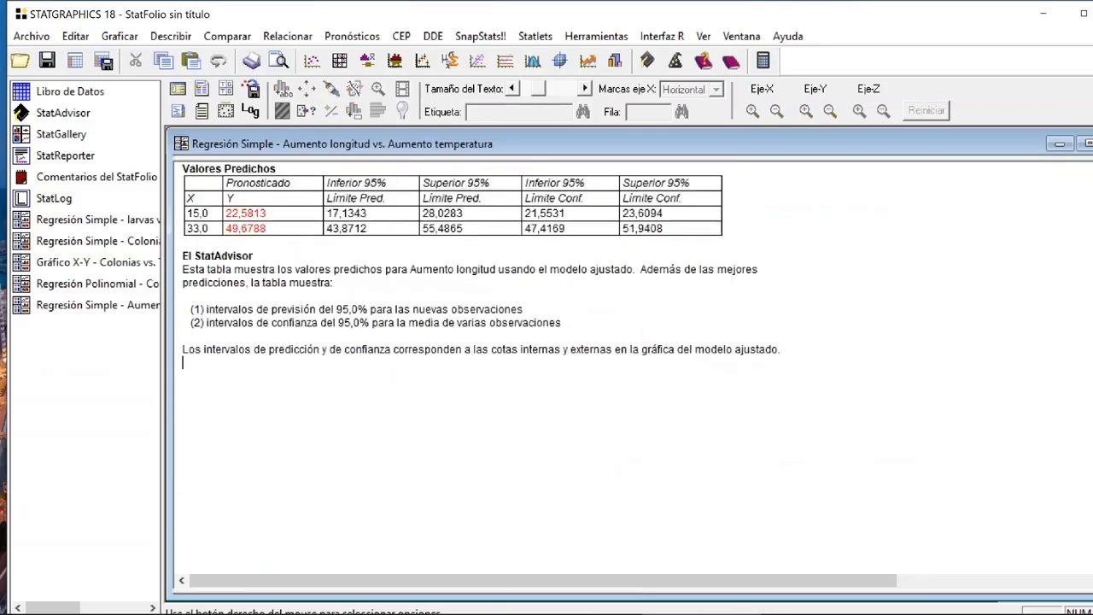
scroll(453, 278, "up", 6)
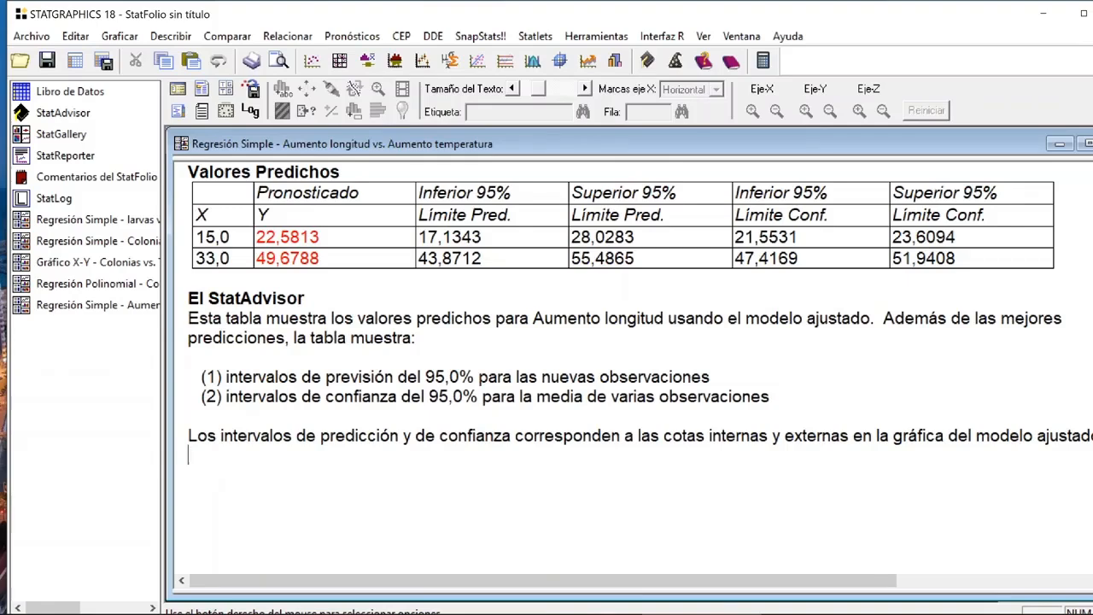
right_click(351, 279)
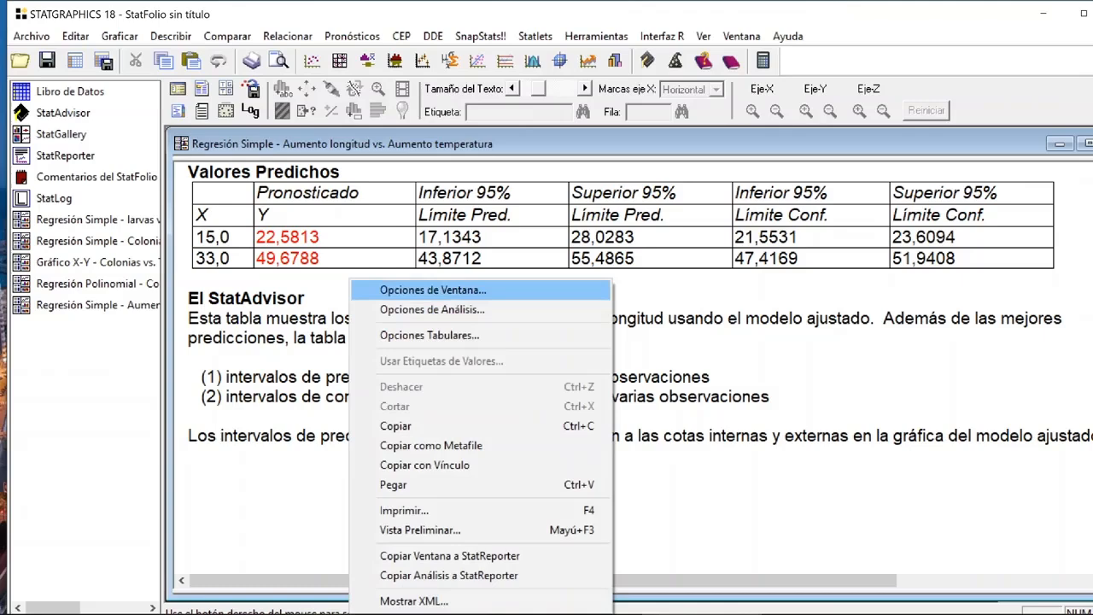
left_click(433, 290)
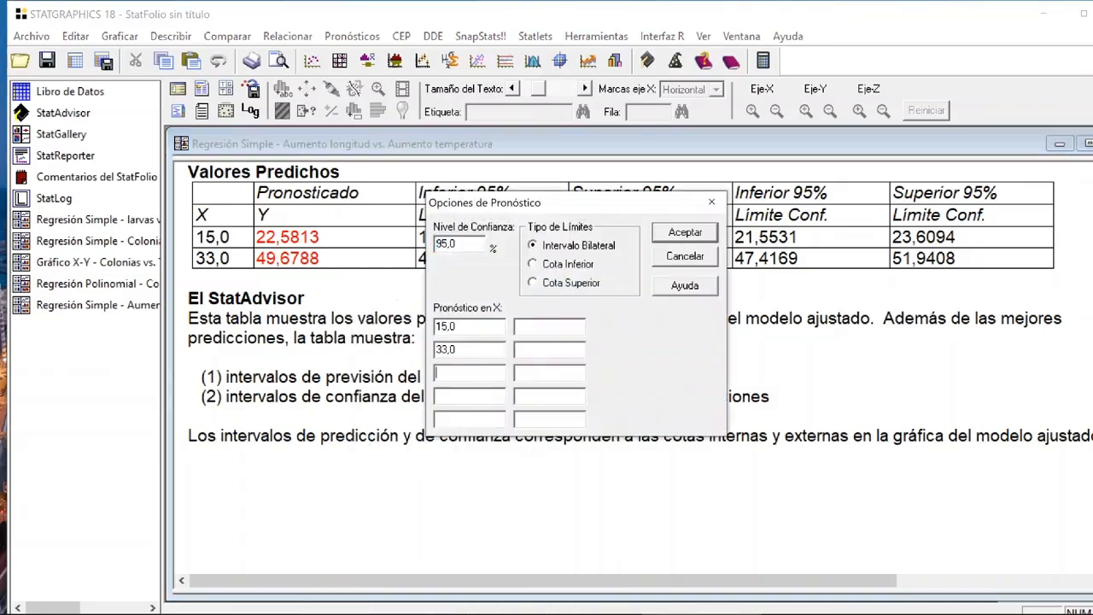
type("30")
left_click(673, 233)
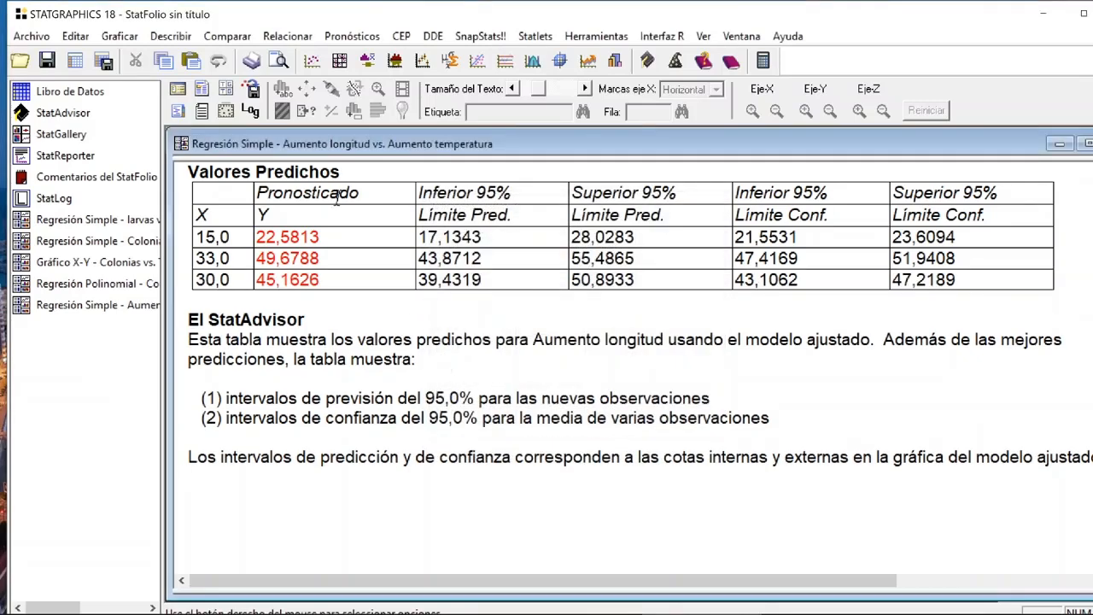
- Examine the forecast and its 95% prediction and confidence limits at X = 30, and enlarge the fitted model plot
left_click_drag(321, 280, 258, 280)
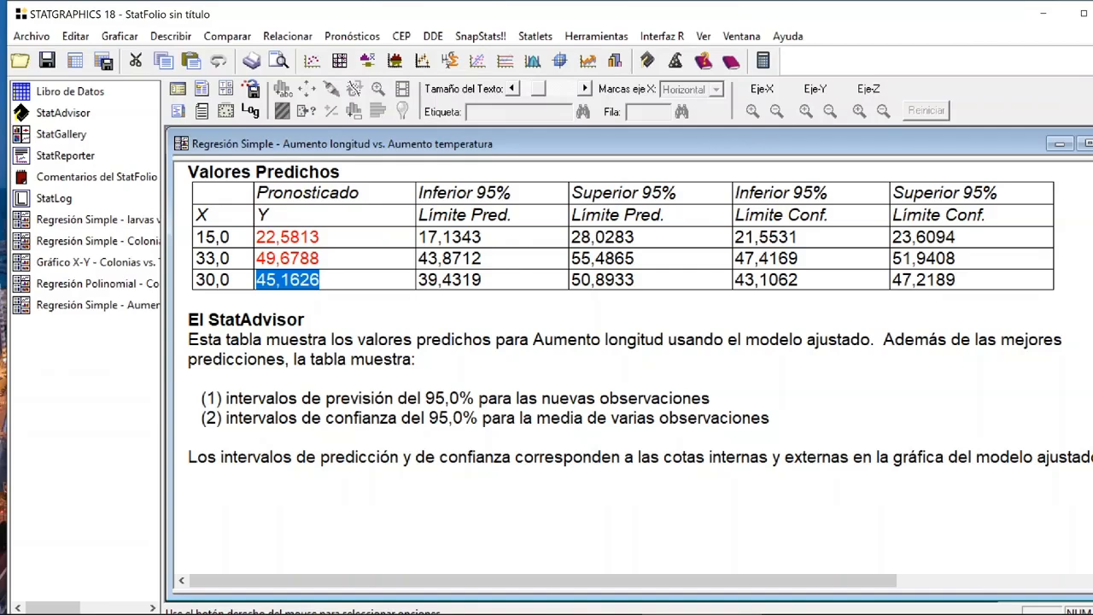
left_click_drag(957, 280, 735, 280)
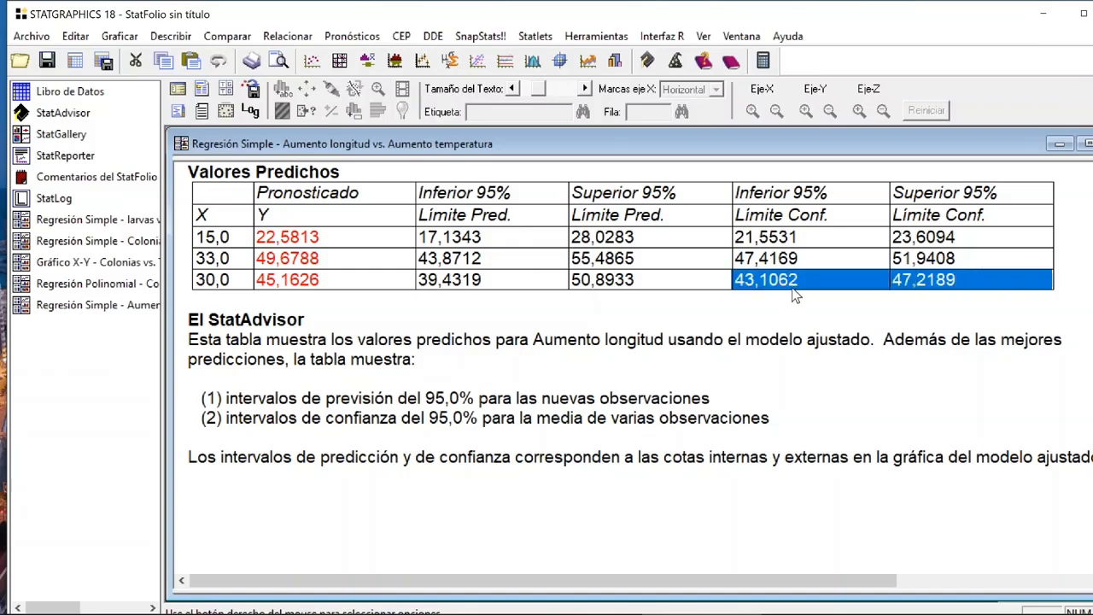
left_click_drag(635, 280, 453, 294)
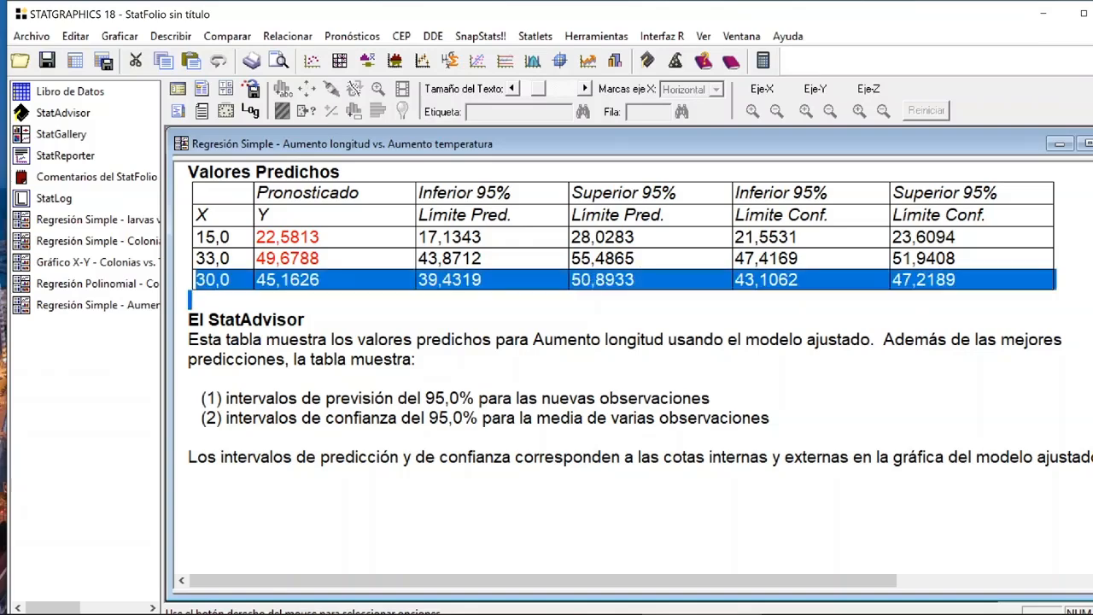
left_click(462, 280)
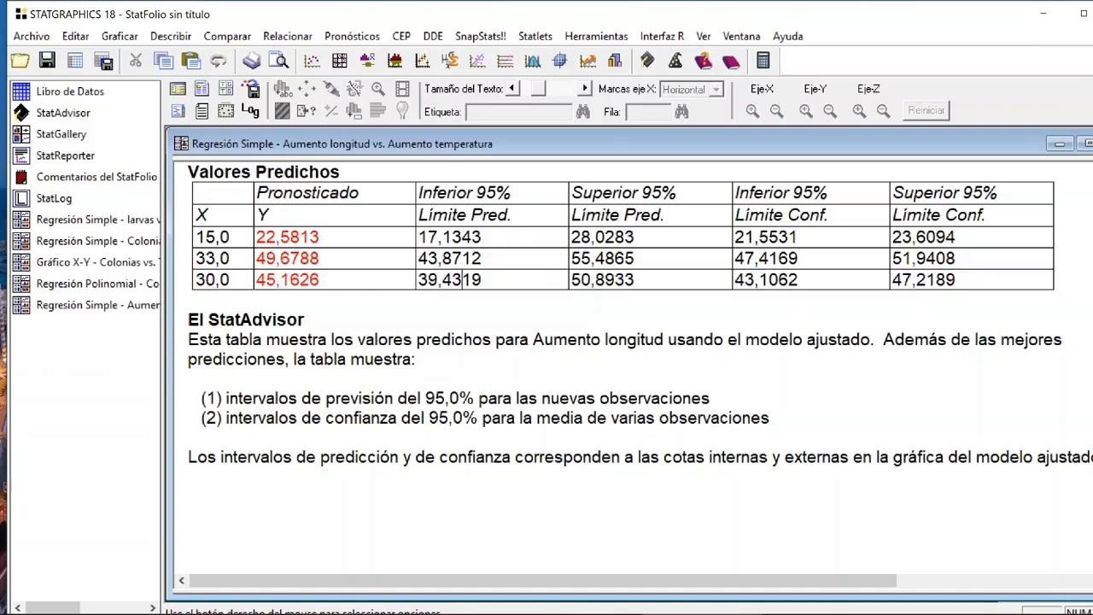
double_click(462, 279)
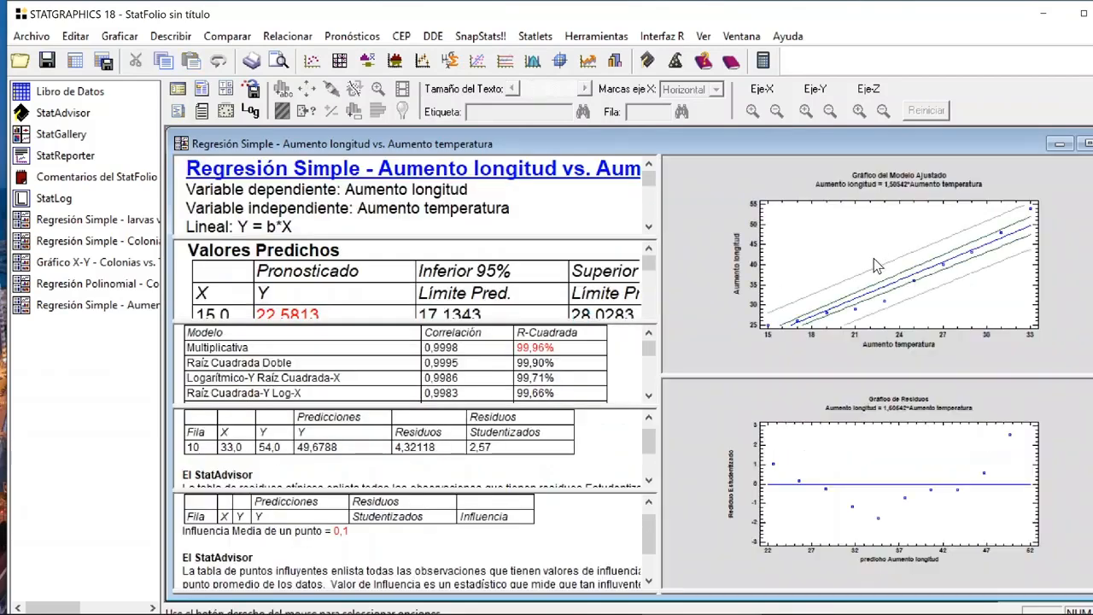
double_click(874, 258)
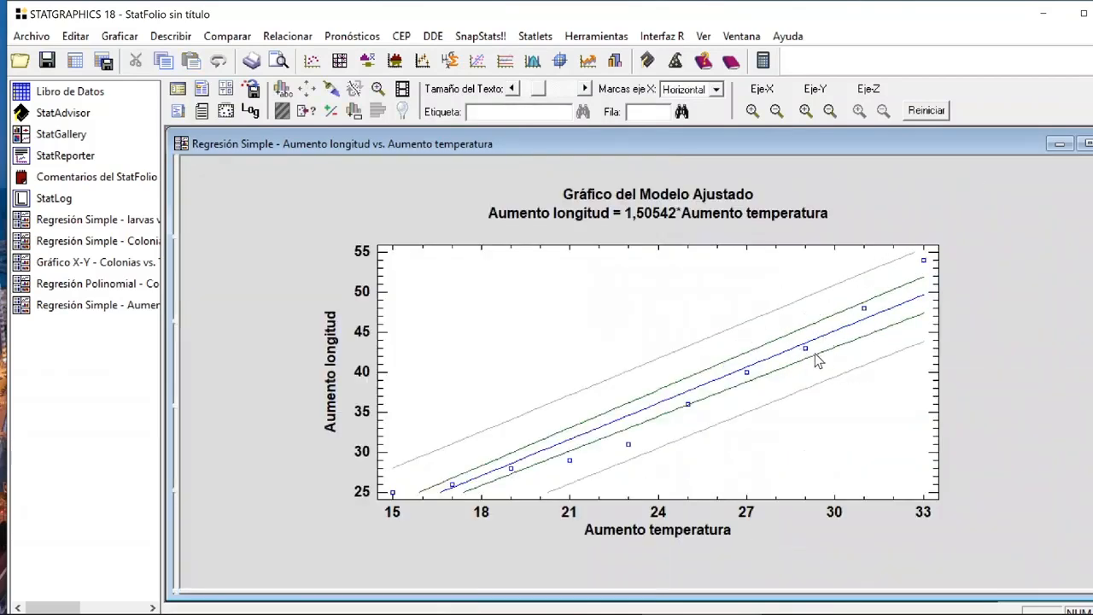
- Enlarge the unusual residuals table and examine the X, Y and predicted values of row 10
double_click(1001, 326)
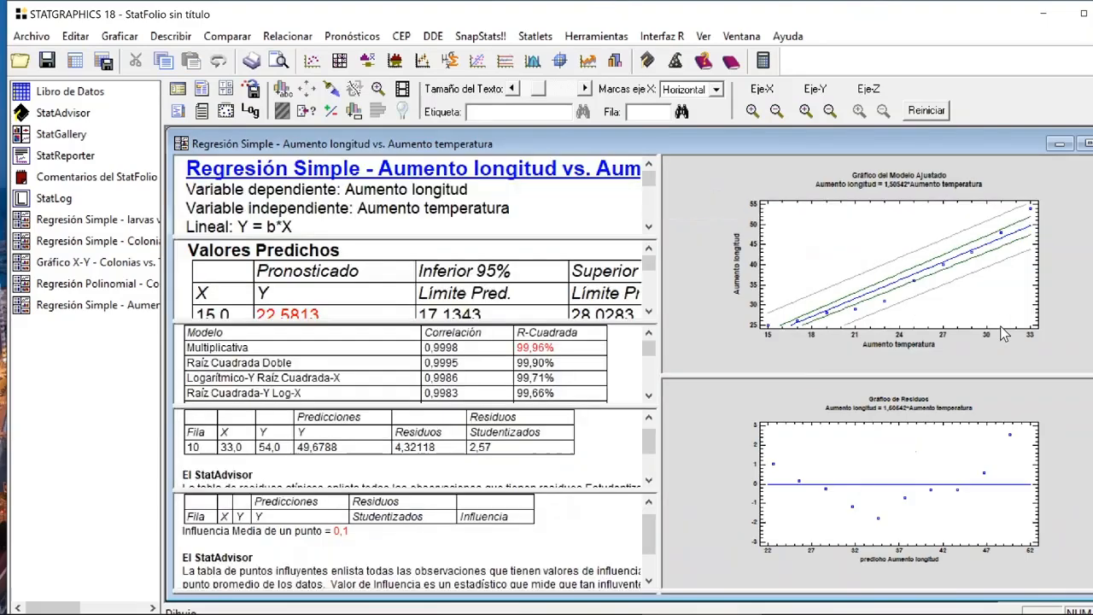
double_click(410, 457)
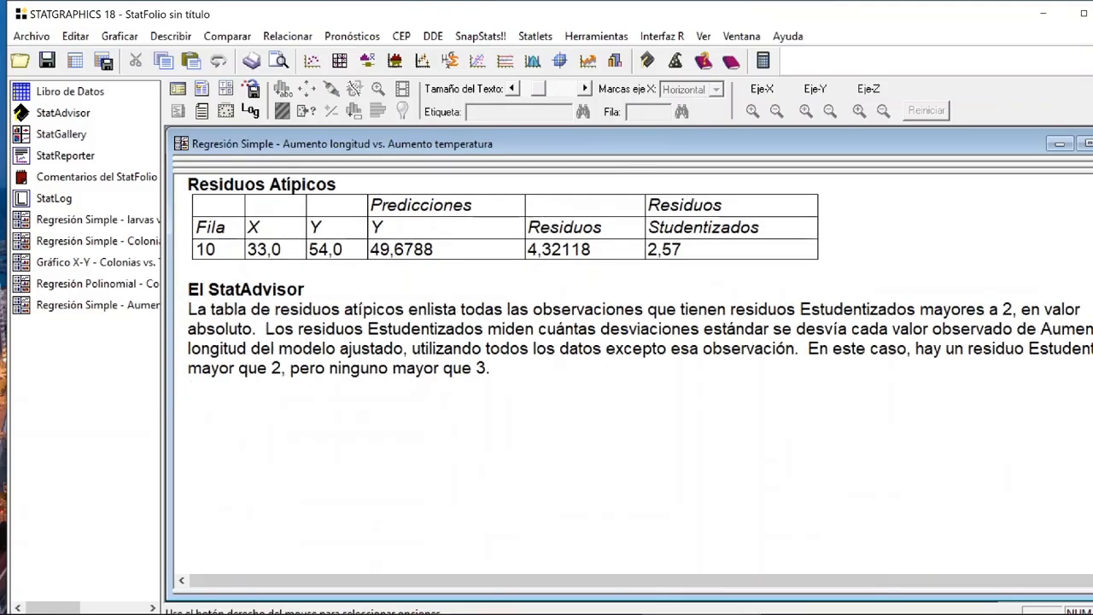
double_click(206, 250)
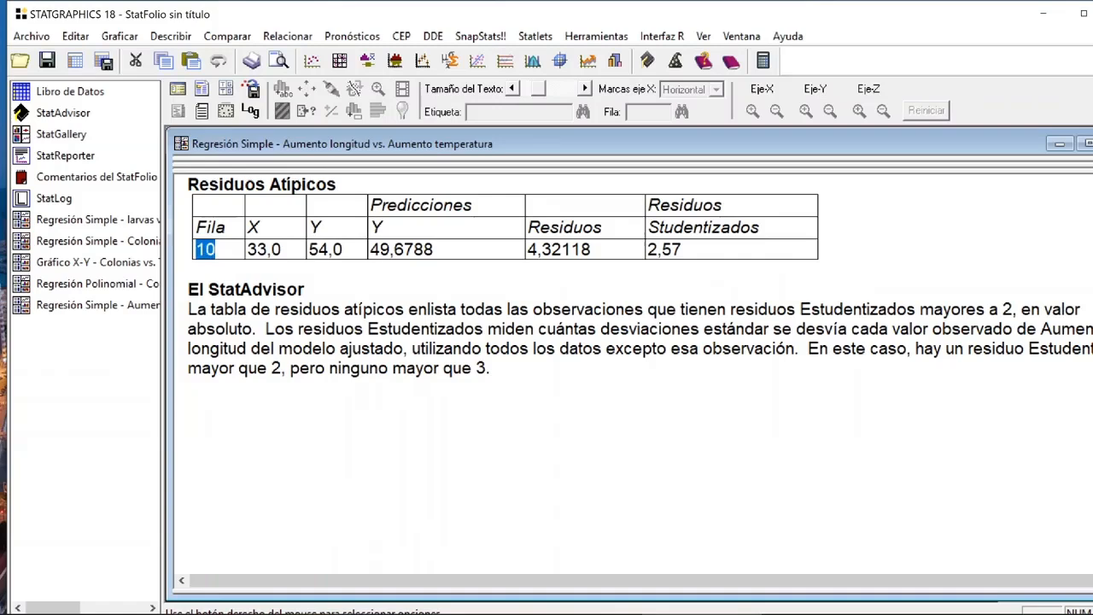
left_click(282, 249)
left_click(370, 249)
left_click(343, 249)
left_click(434, 250)
left_click(217, 250)
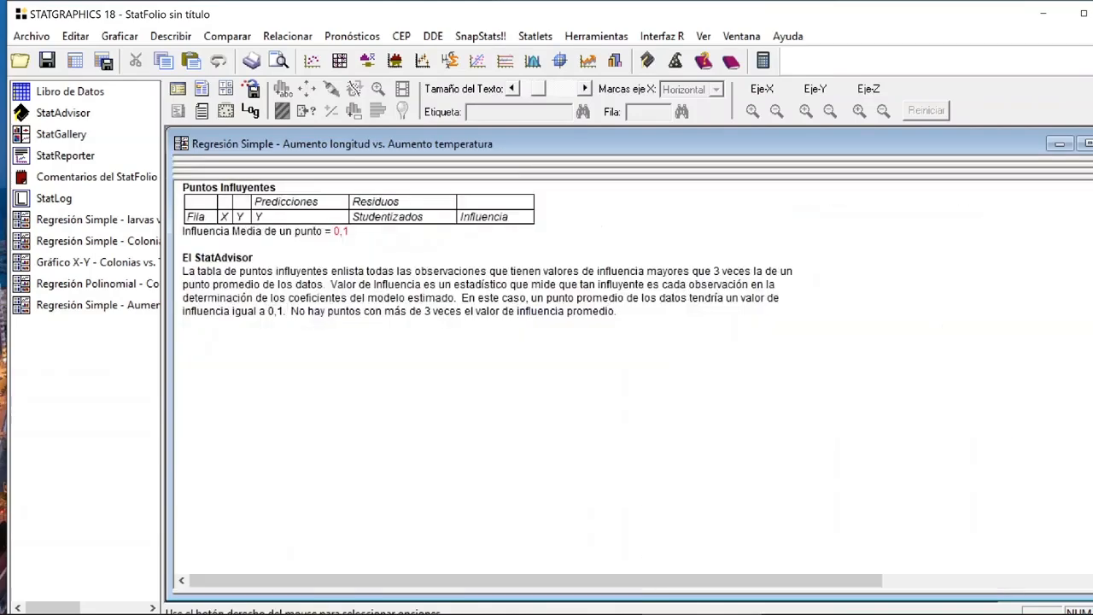
- Examine the average influence of a point in the influential points table, and return to the overview of all result panes
scroll(547, 342, "up", 5)
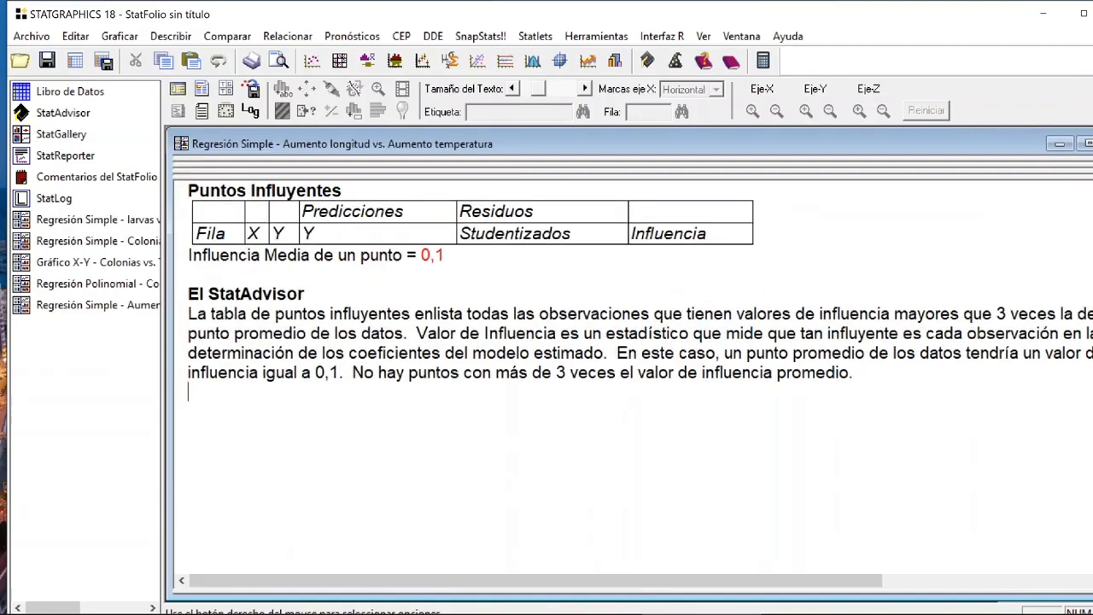
left_click_drag(445, 255, 408, 255)
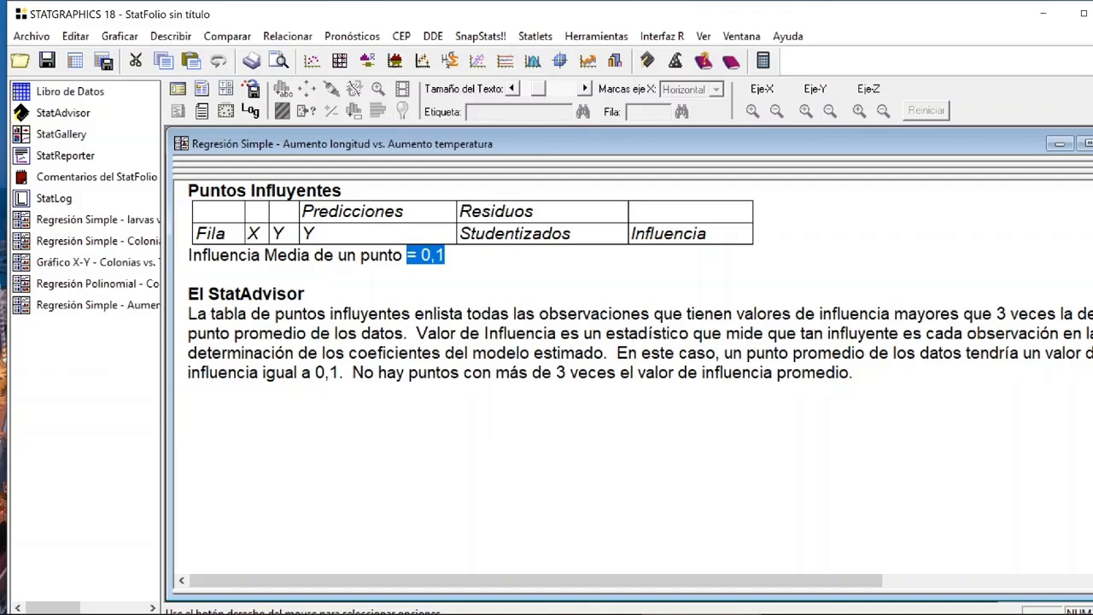
left_click(465, 275)
double_click(479, 293)
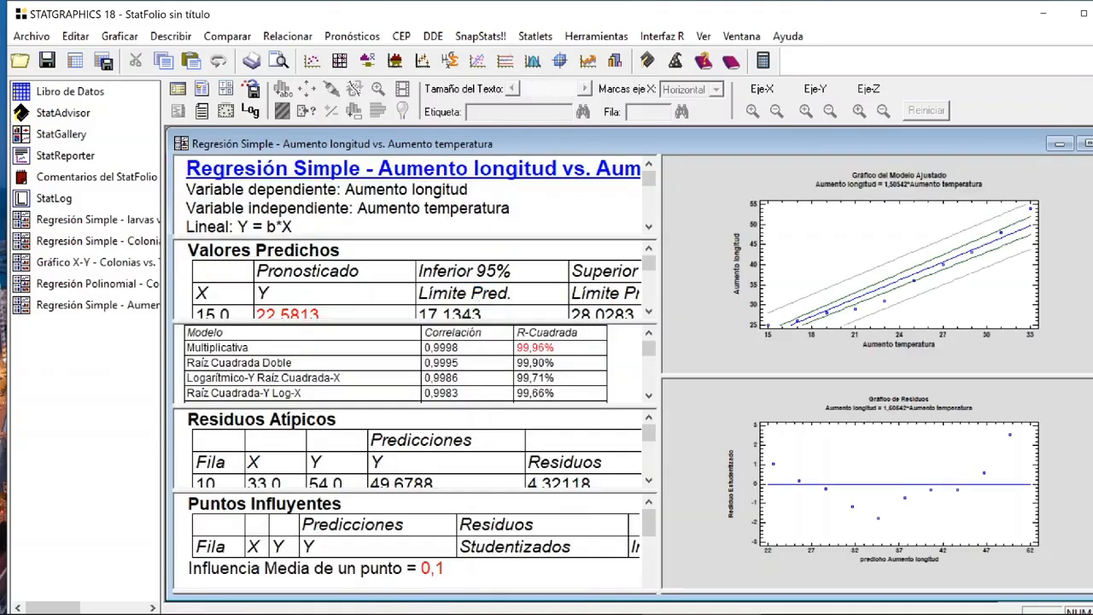
- Enlarge the comparison of alternative models, and check the exercise 1 statement in EjerciciosP5.pdf before returning to the table
double_click(410, 365)
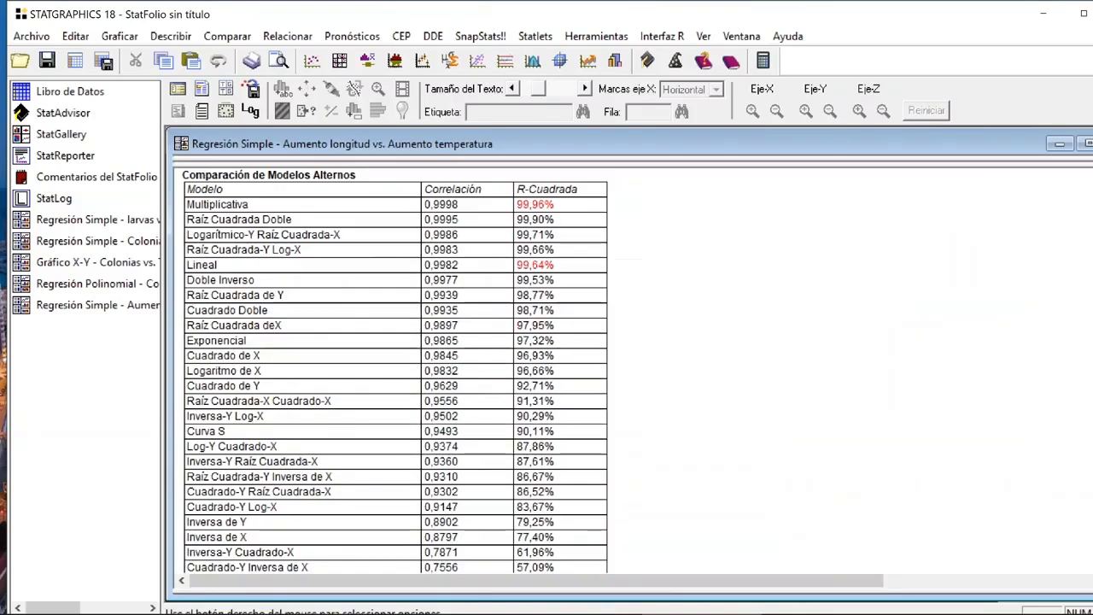
mouse_move(523, 613)
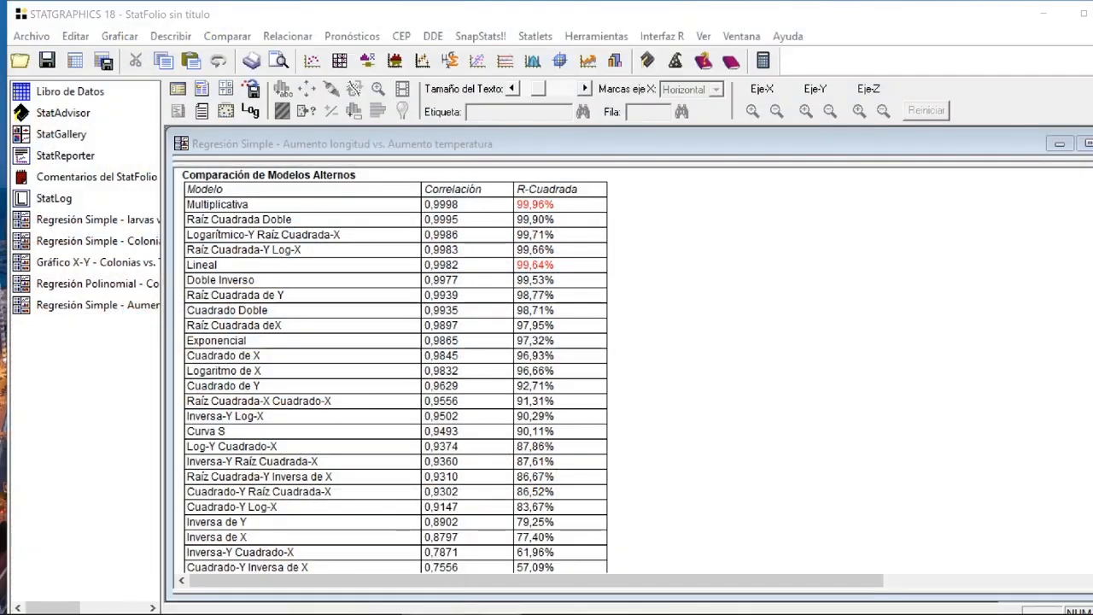
left_click_drag(340, 613, 341, 1)
scroll(416, 416, "down", 5)
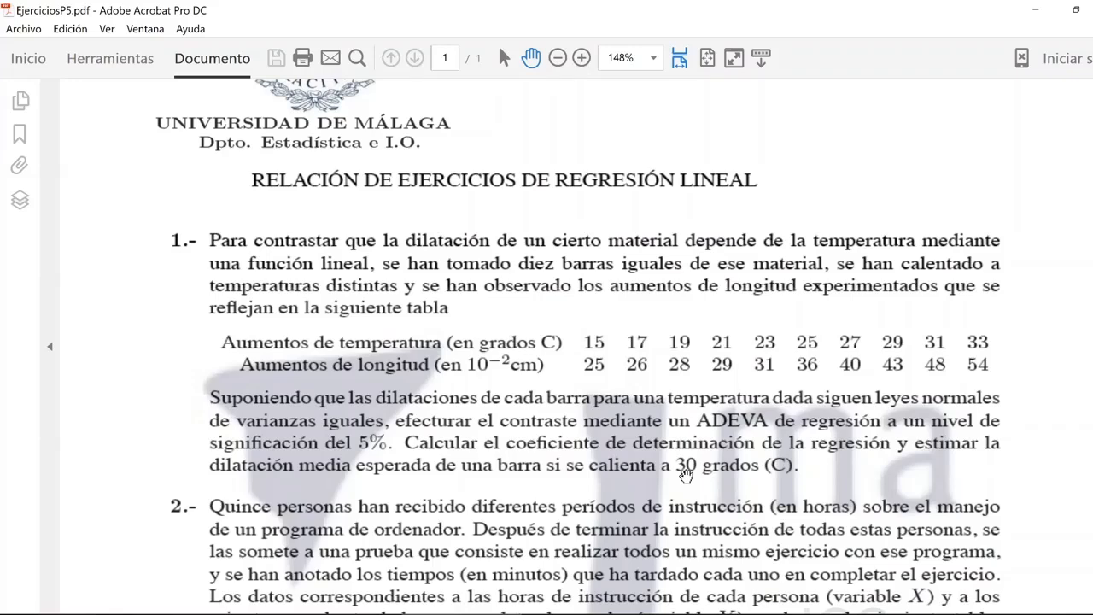
left_click(1039, 11)
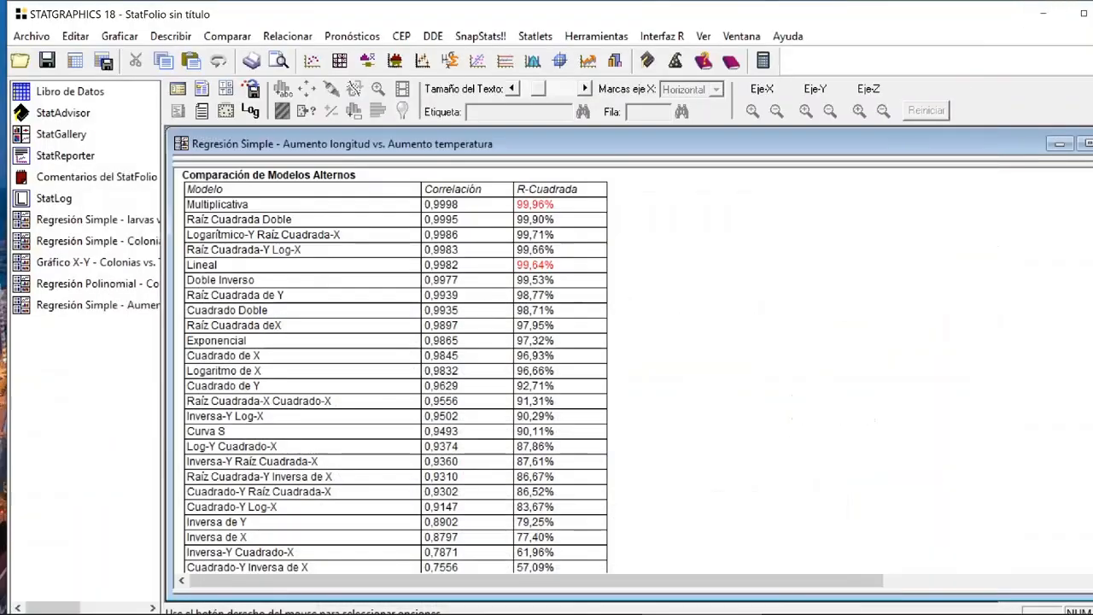
- Compare the correlation and R-squared of the Lineal model with those of the Multiplicativa model in the alternative models table
scroll(461, 372, "up", 3)
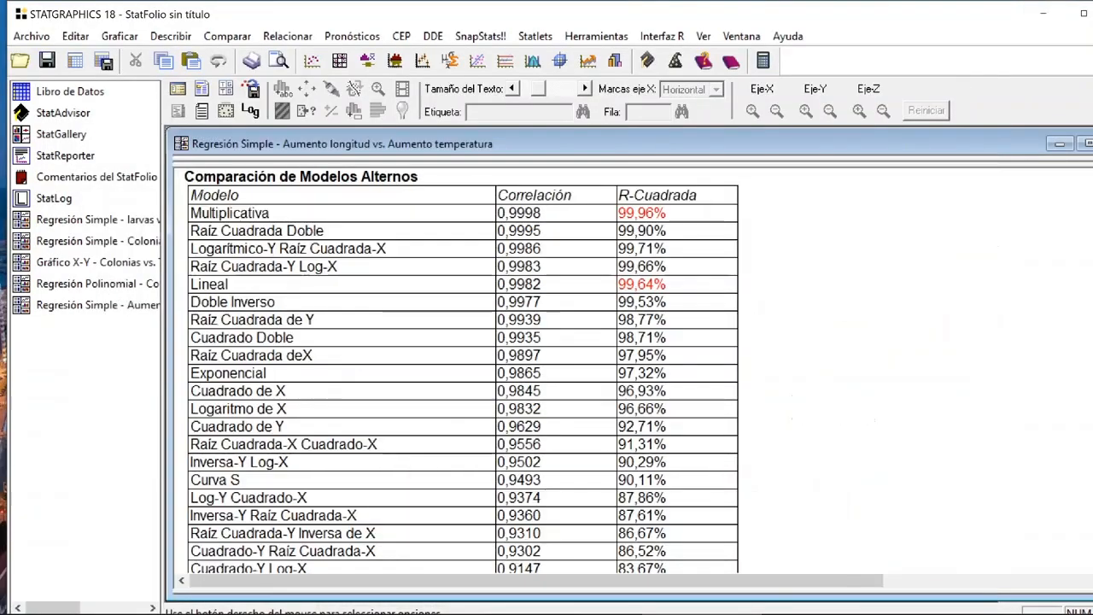
left_click_drag(670, 285, 397, 299)
left_click_drag(256, 287, 512, 287)
left_click(675, 285)
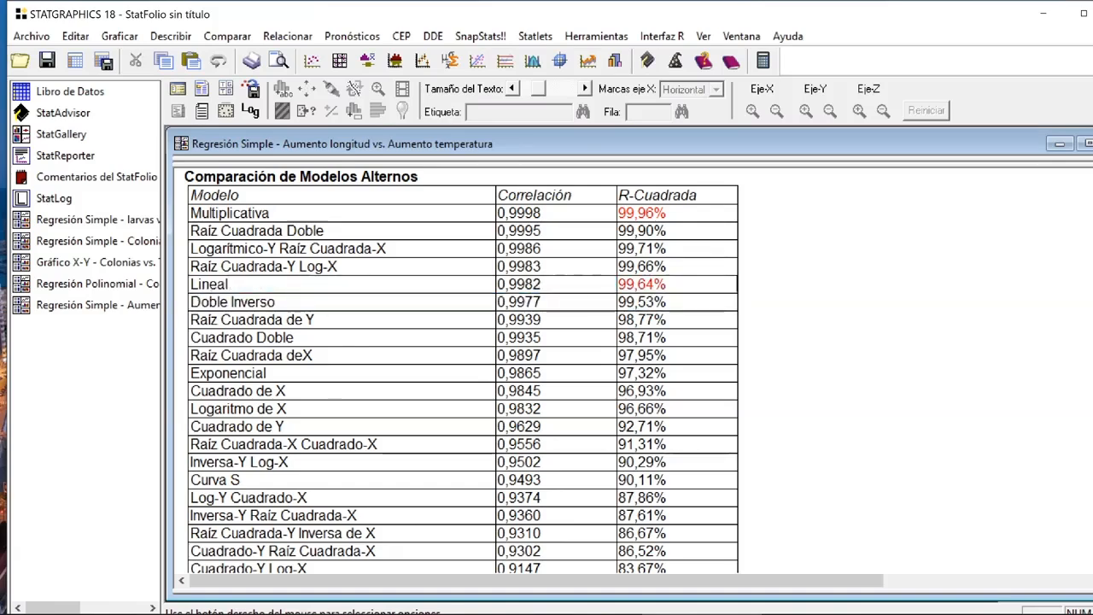
left_click_drag(622, 286, 222, 285)
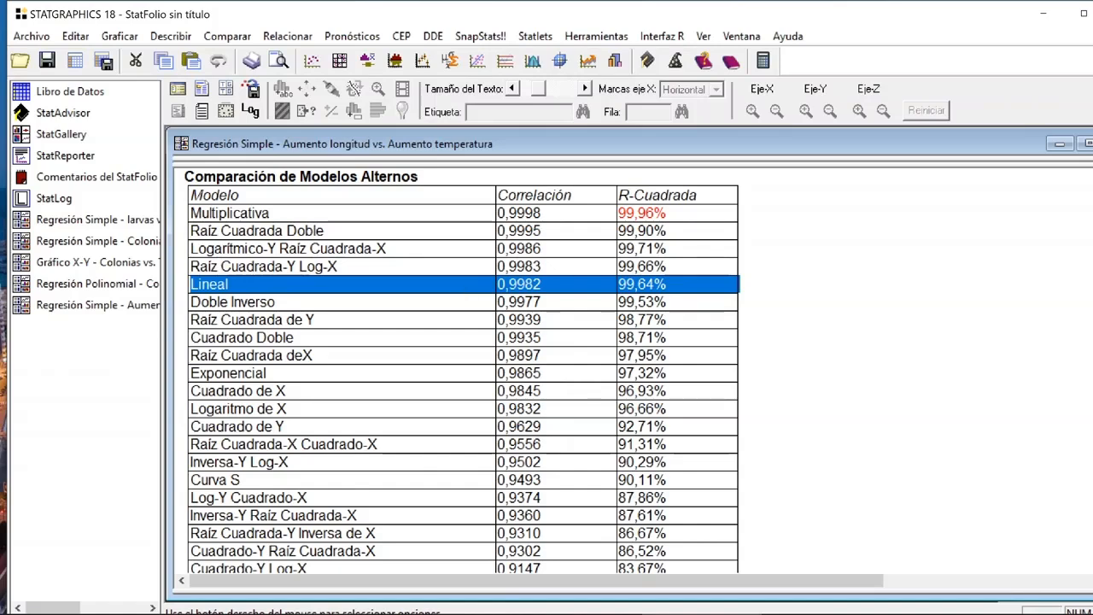
scroll(582, 299, "up", 1)
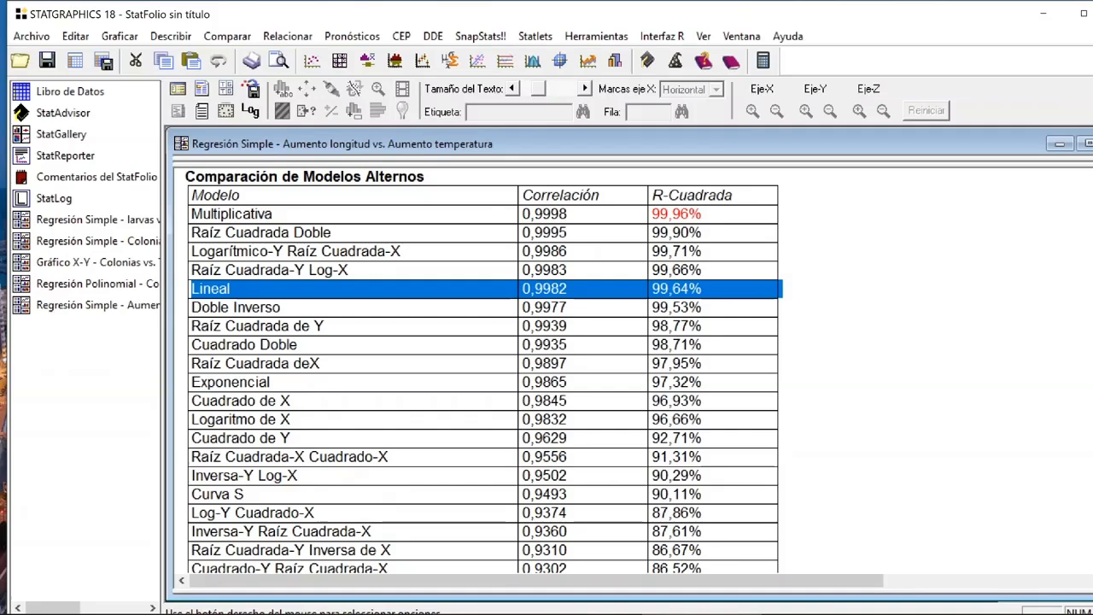
left_click(568, 214)
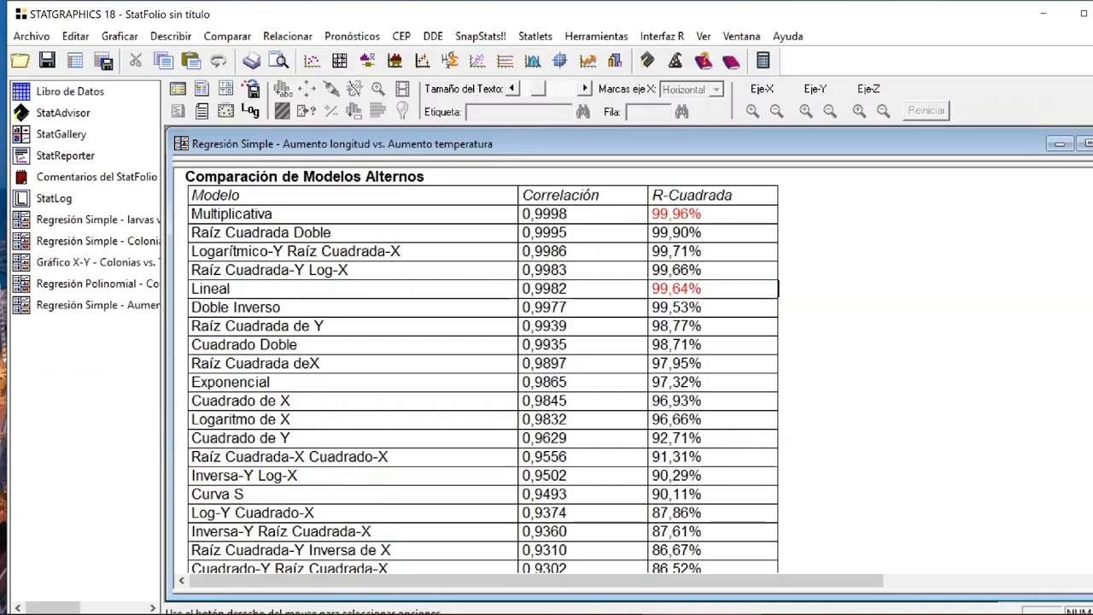
left_click_drag(702, 289, 205, 289)
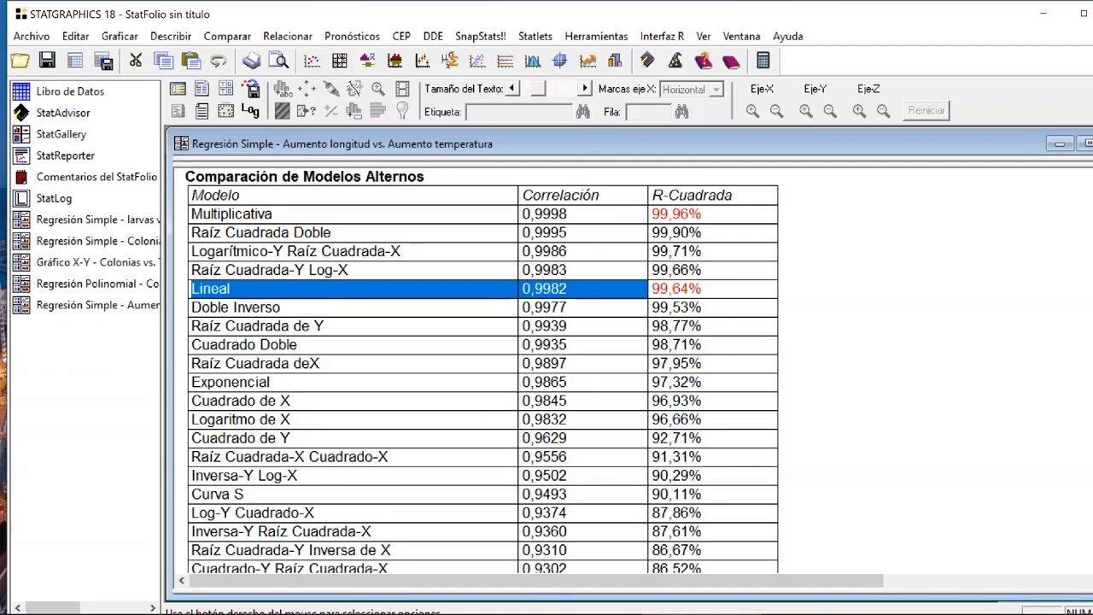
left_click(568, 214)
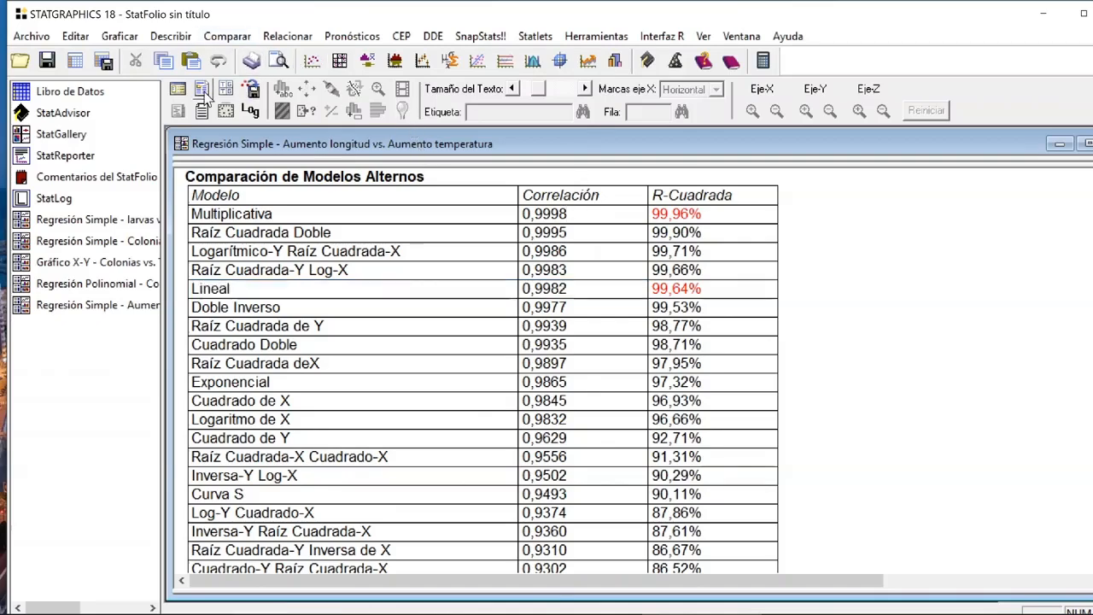
left_click(287, 35)
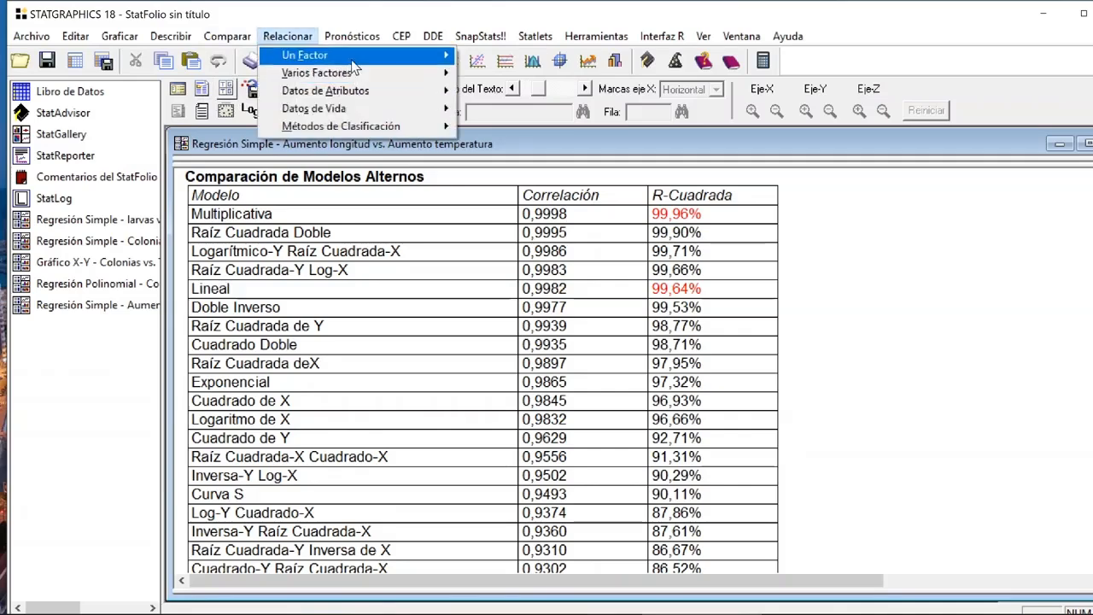
mouse_move(352, 60)
left_click(318, 3)
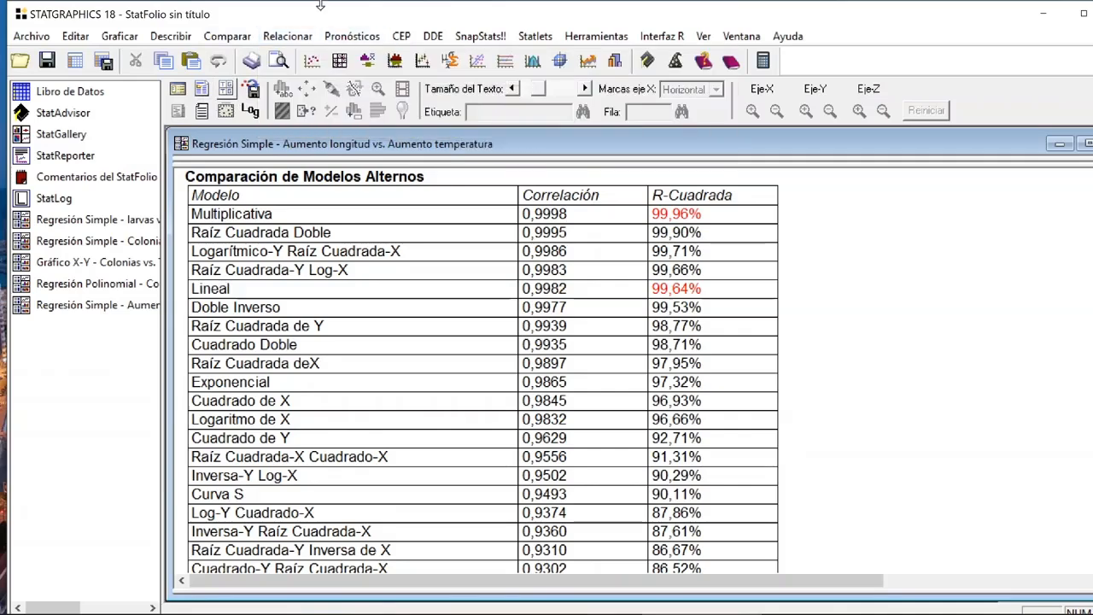
- Refit the simple regression as a Multiplicativo model with the constant included
left_click(205, 89)
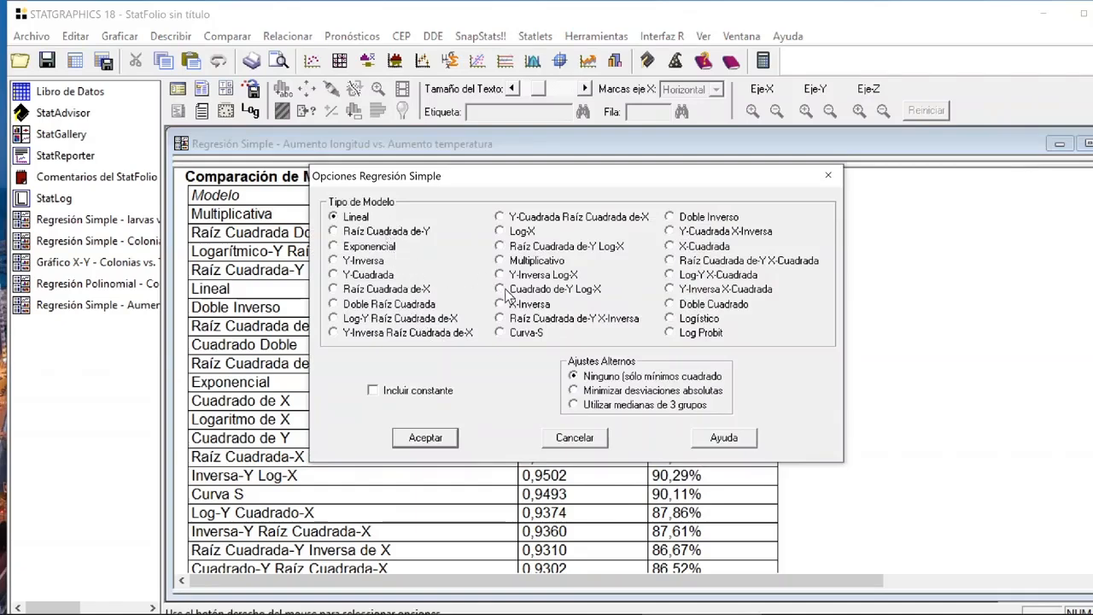
left_click(502, 260)
left_click(423, 395)
left_click(423, 439)
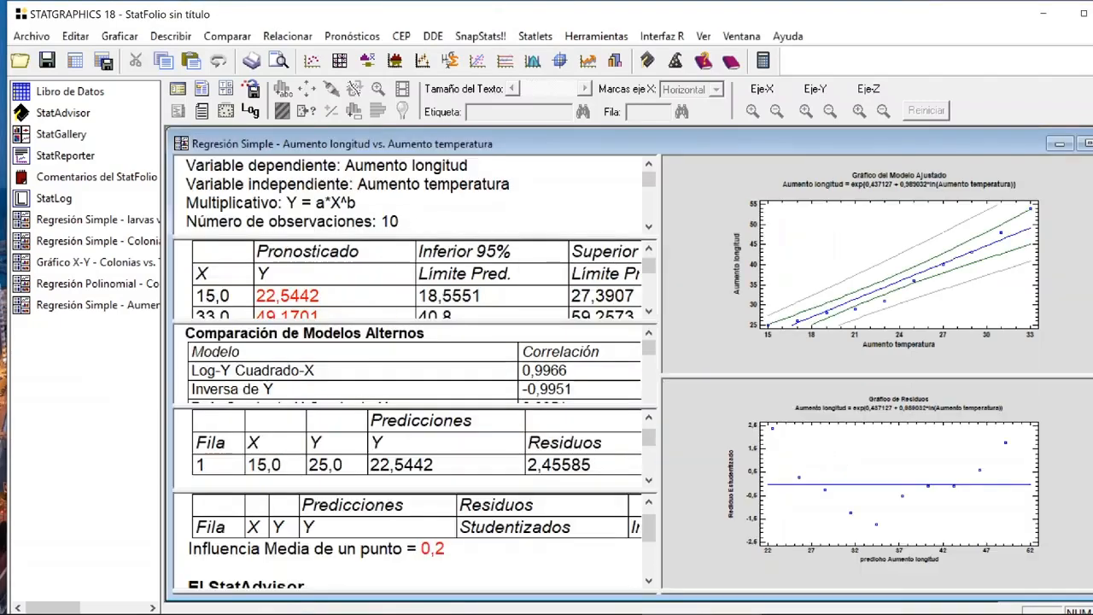
- Examine the form of the multiplicative equation in the regression summary and its enlarged fitted model plot, returning to the overview after each
double_click(511, 219)
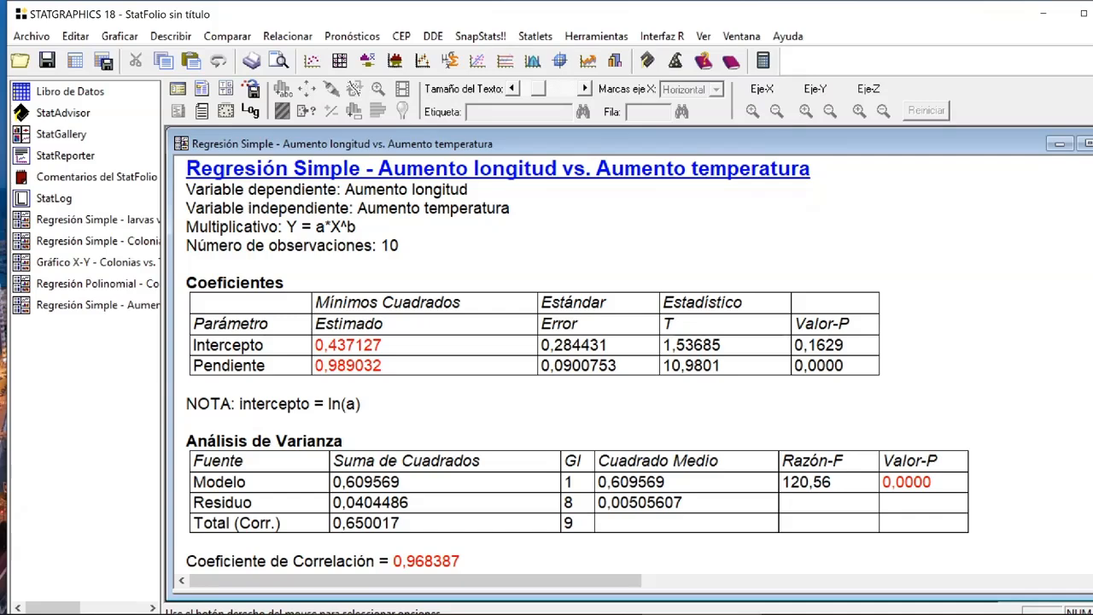
left_click_drag(330, 228, 356, 227)
left_click(355, 228)
double_click(186, 264)
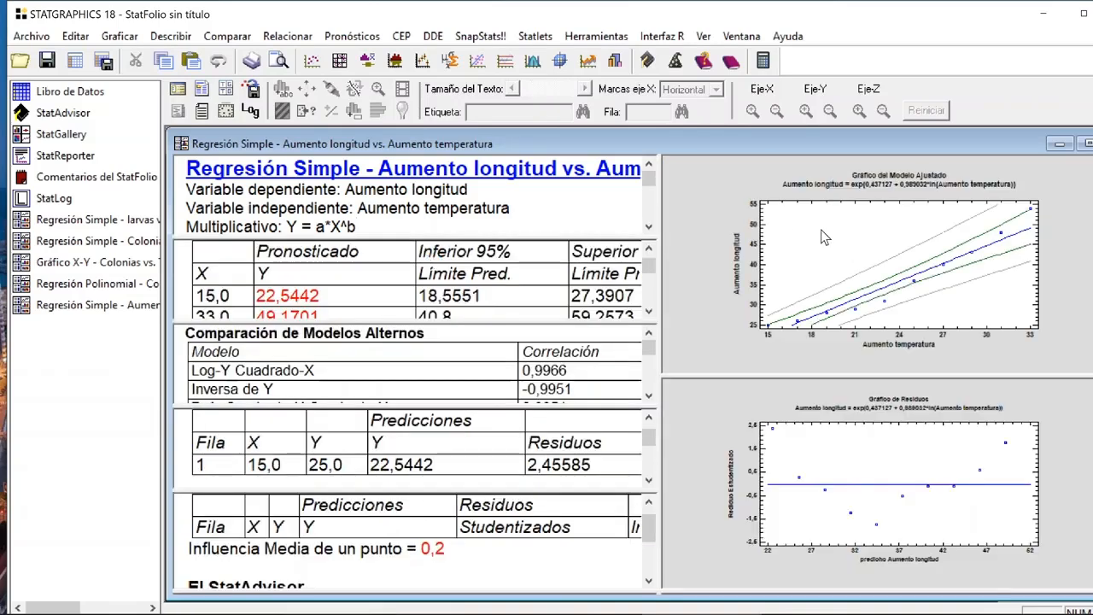
double_click(870, 256)
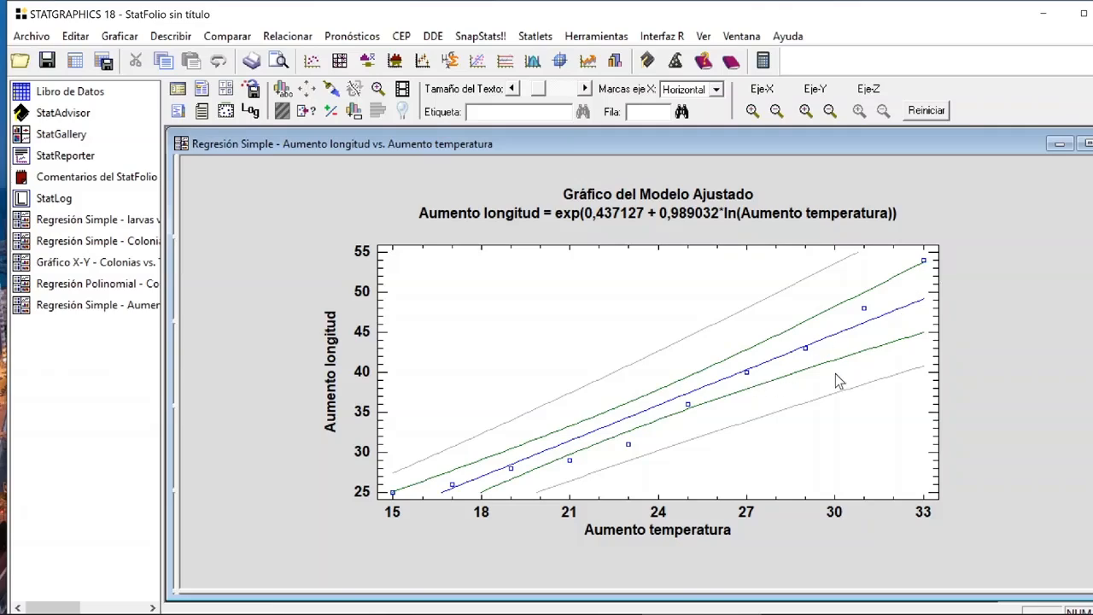
double_click(1021, 317)
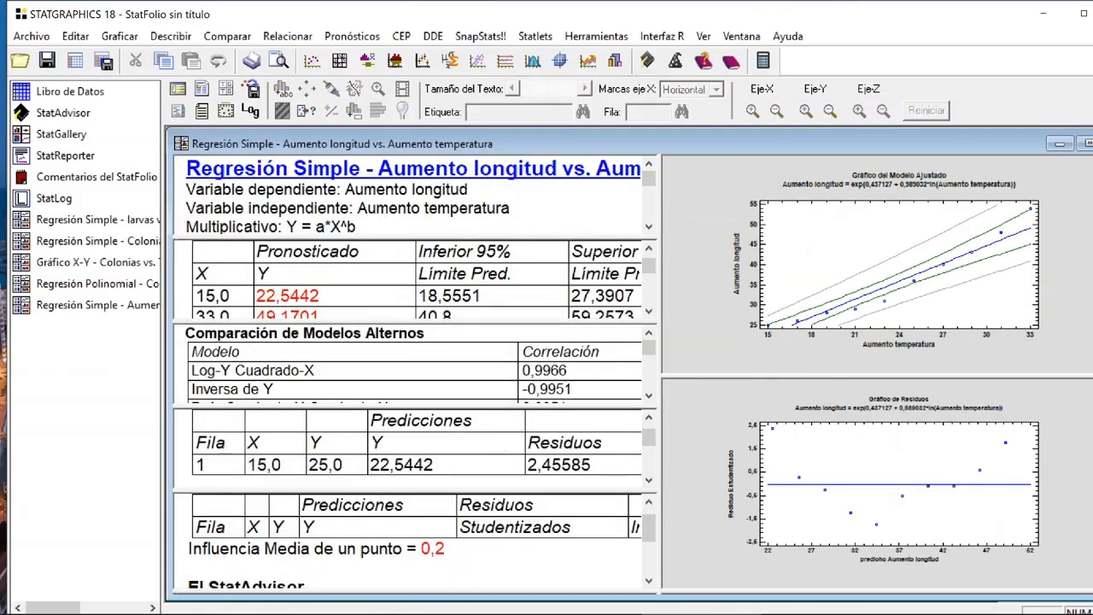
- Enlarge the multiplicative regression summary and examine the intercept and slope estimates and the intercept's P-value
double_click(444, 200)
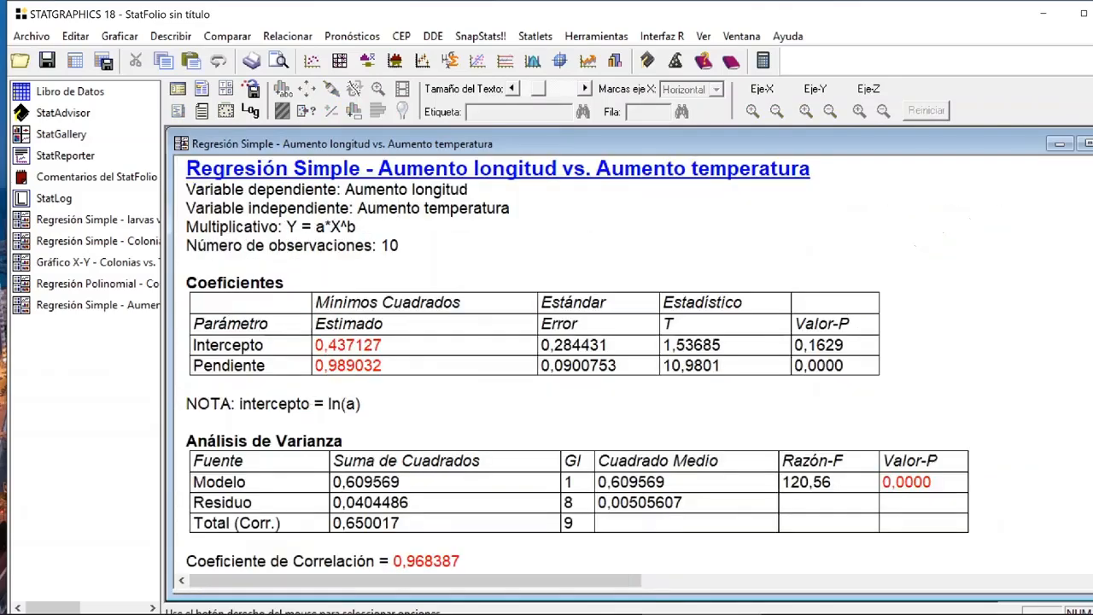
left_click_drag(384, 346, 314, 346)
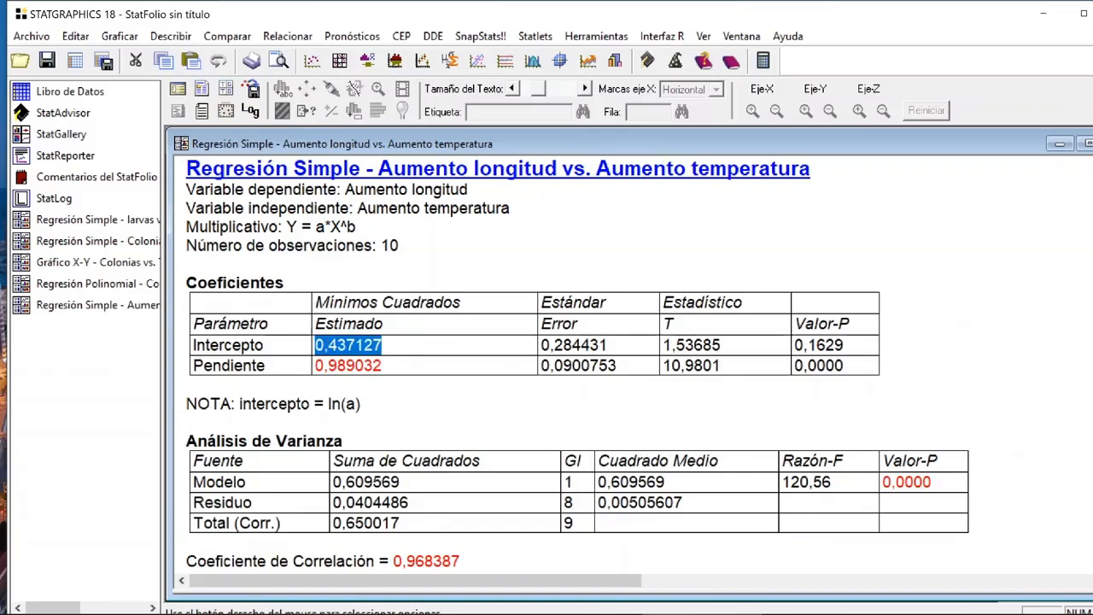
left_click(382, 366)
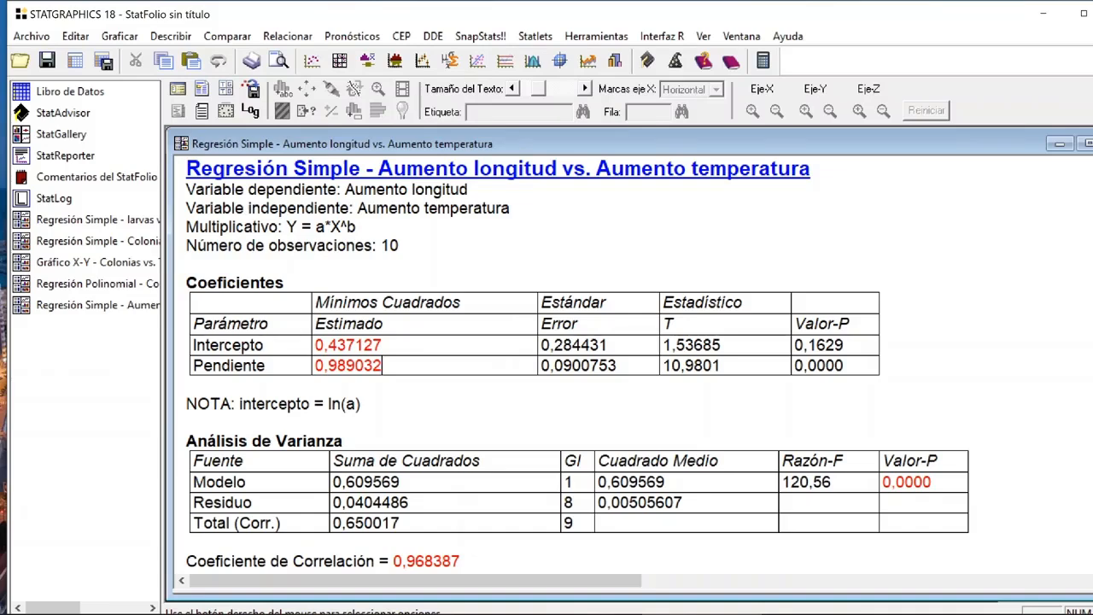
left_click_drag(846, 345, 795, 345)
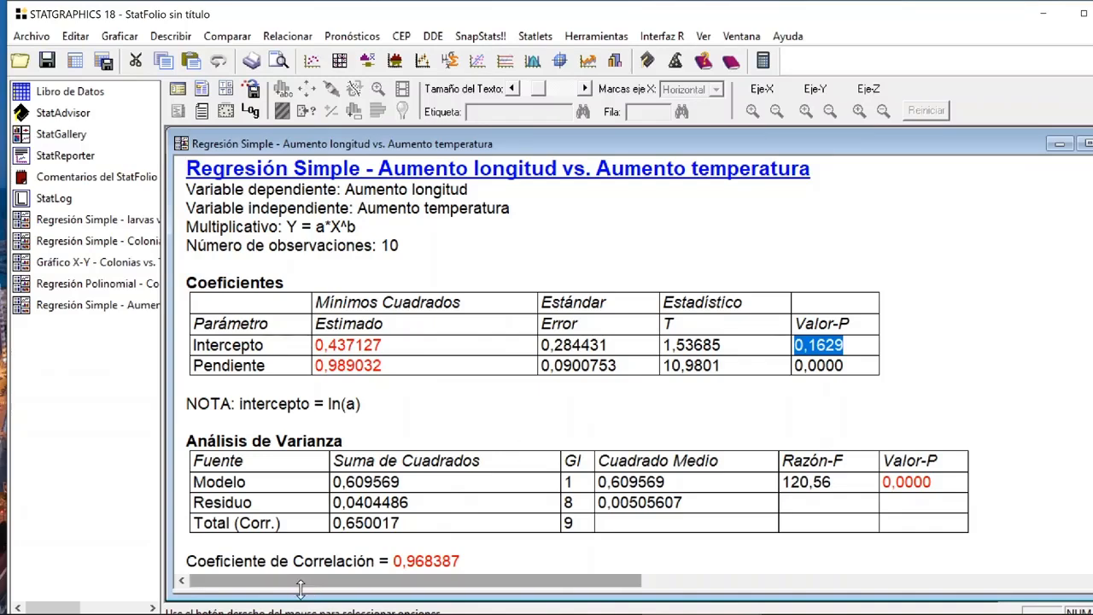
left_click(325, 613)
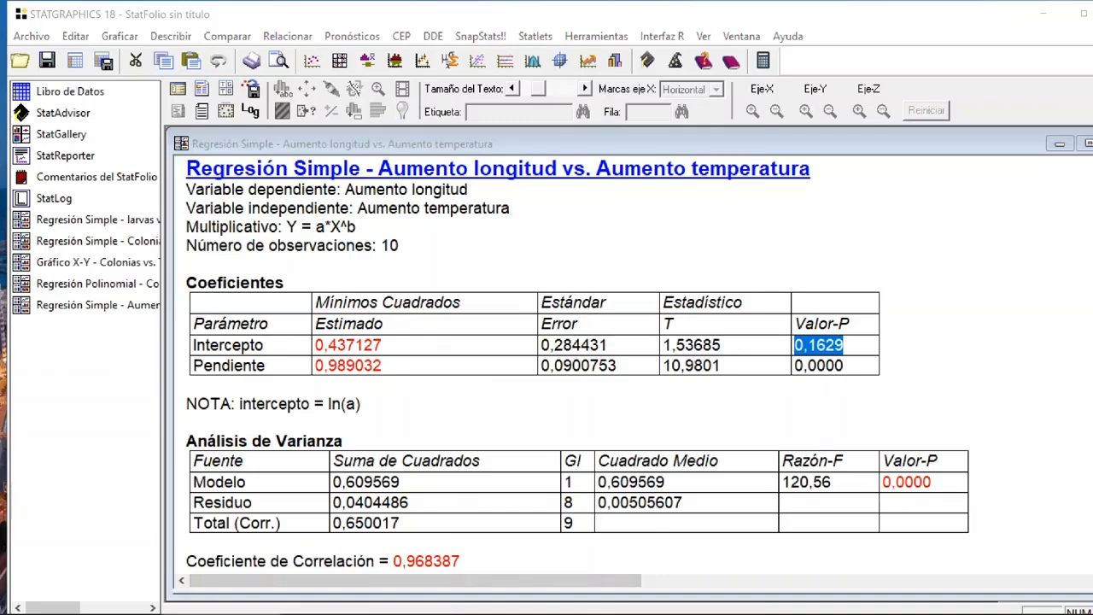